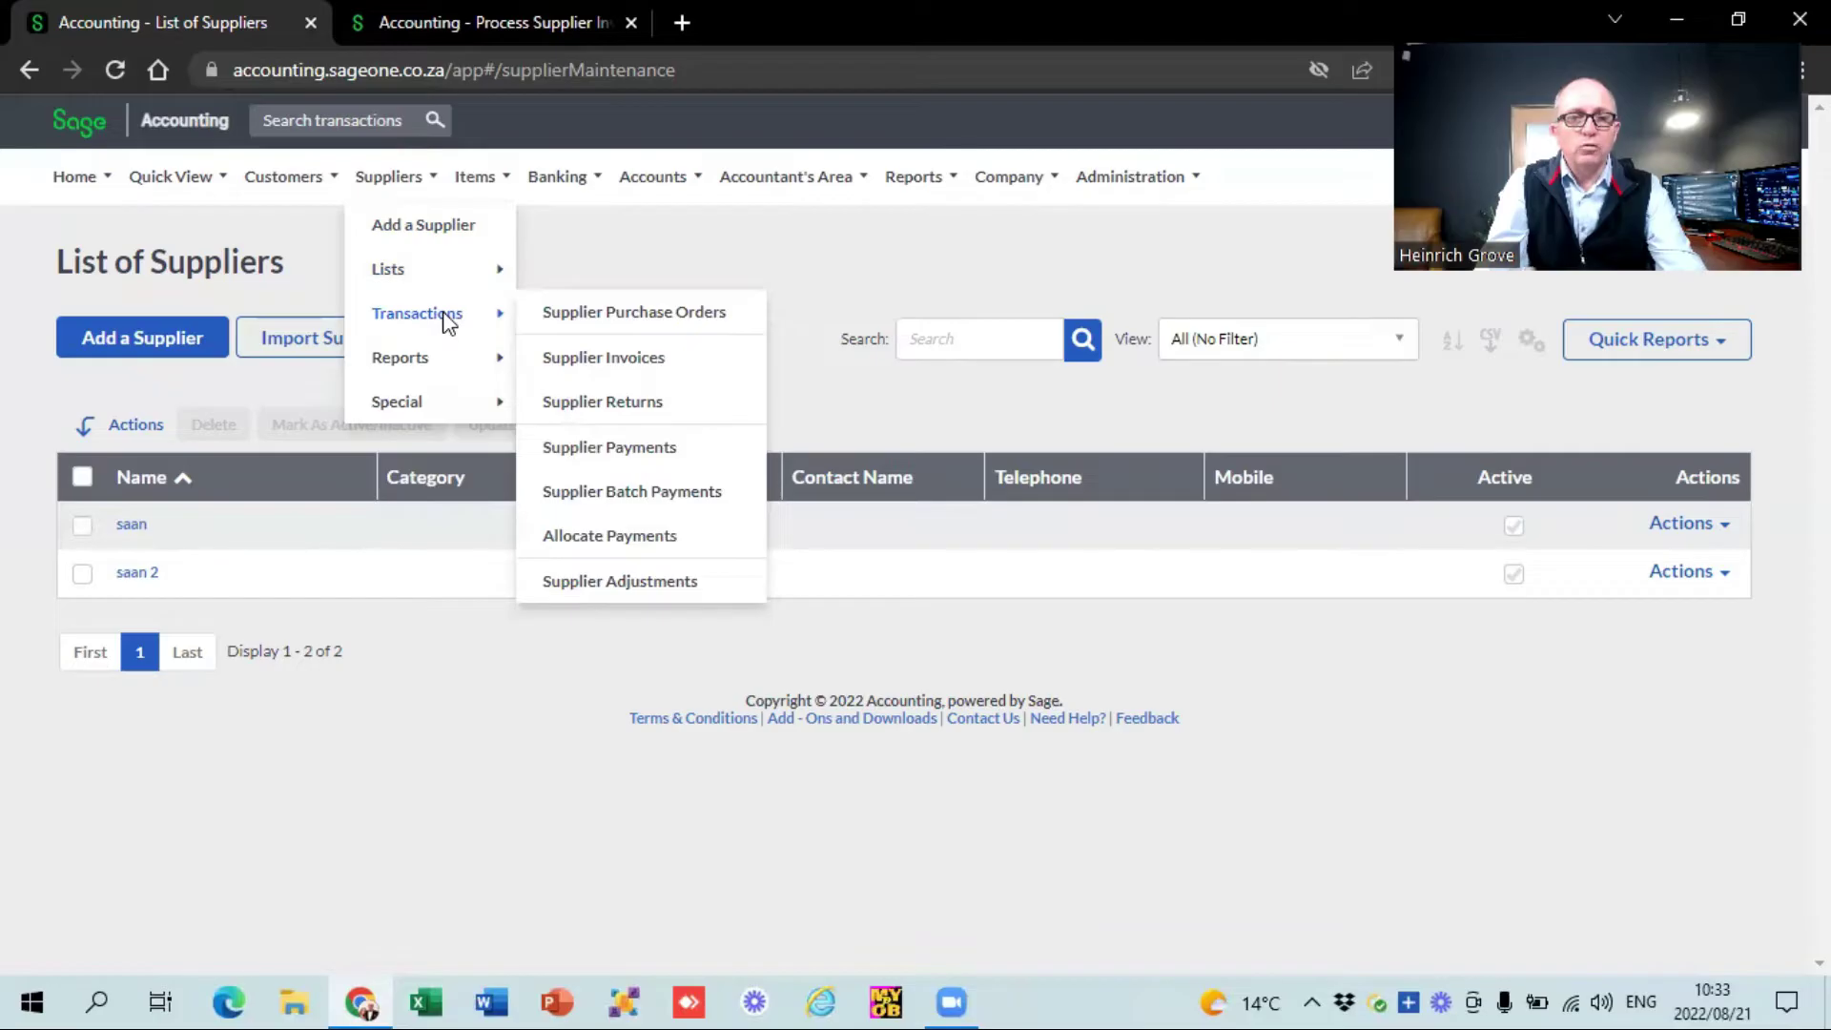
Open the Supplier Purchase Orders list in a new browser tab and switch to it.
right_click(600, 319)
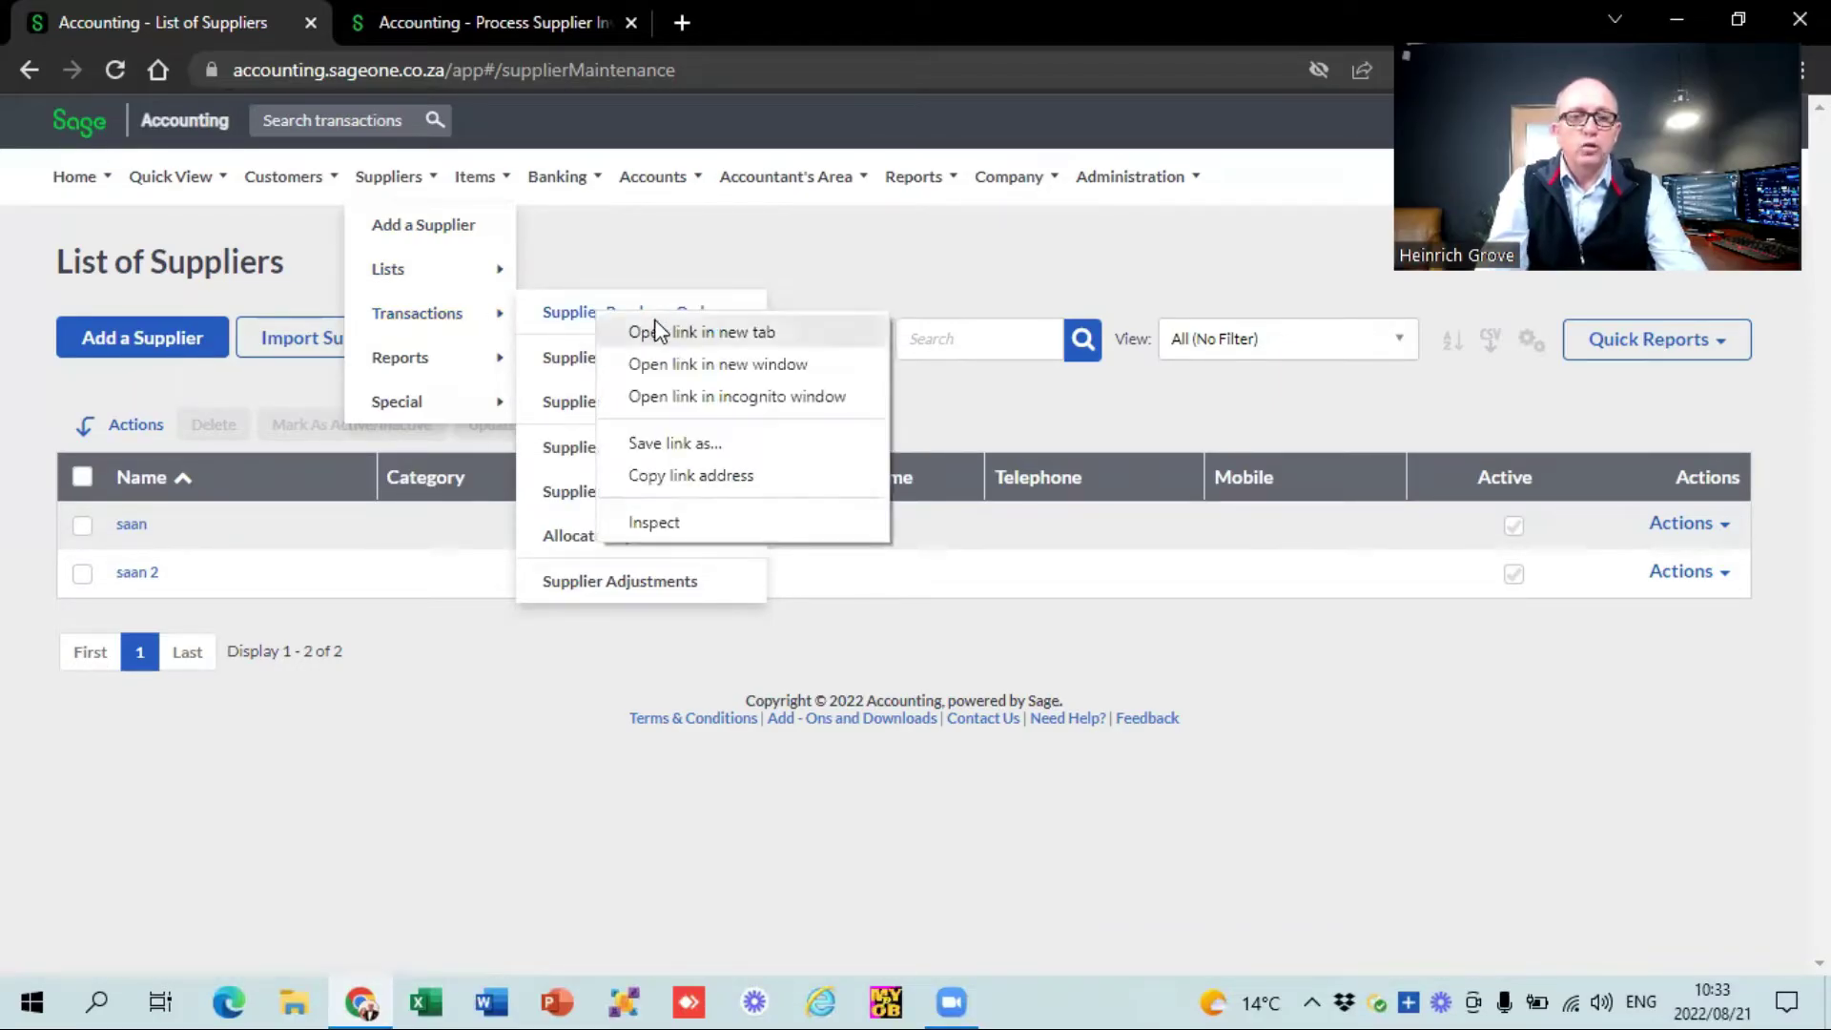
left_click(672, 333)
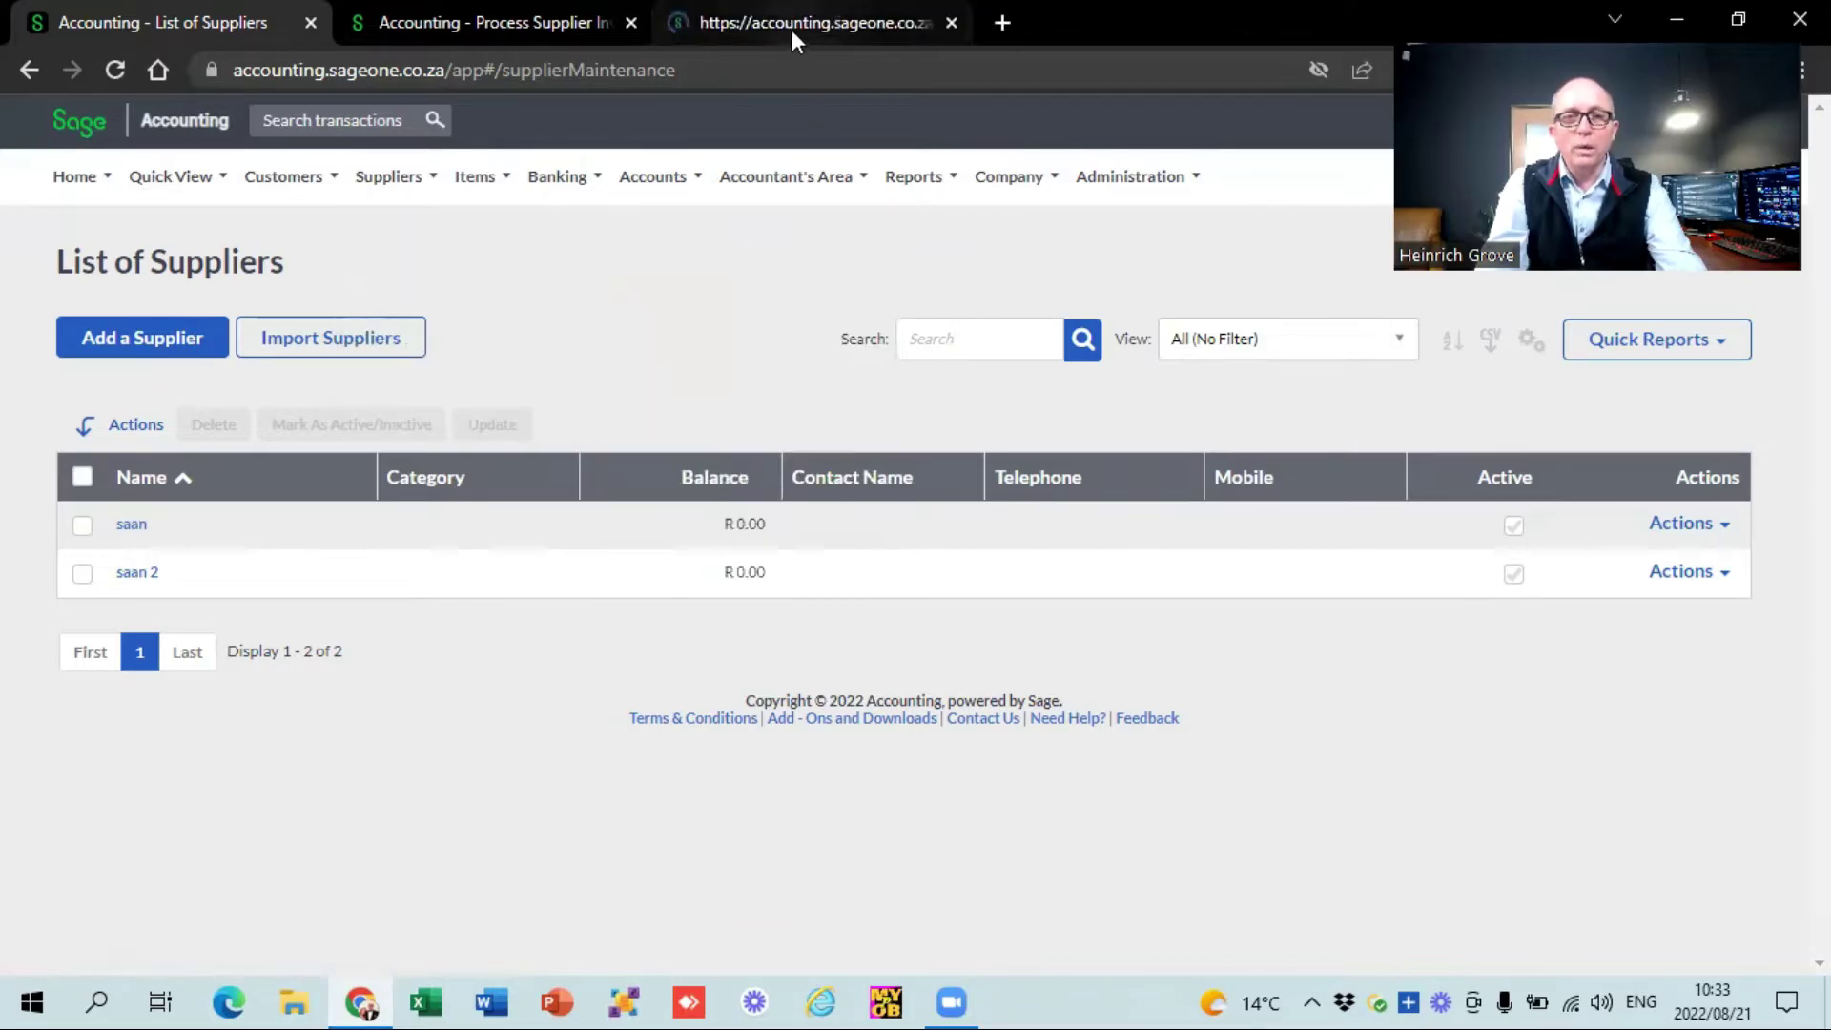
left_click(791, 19)
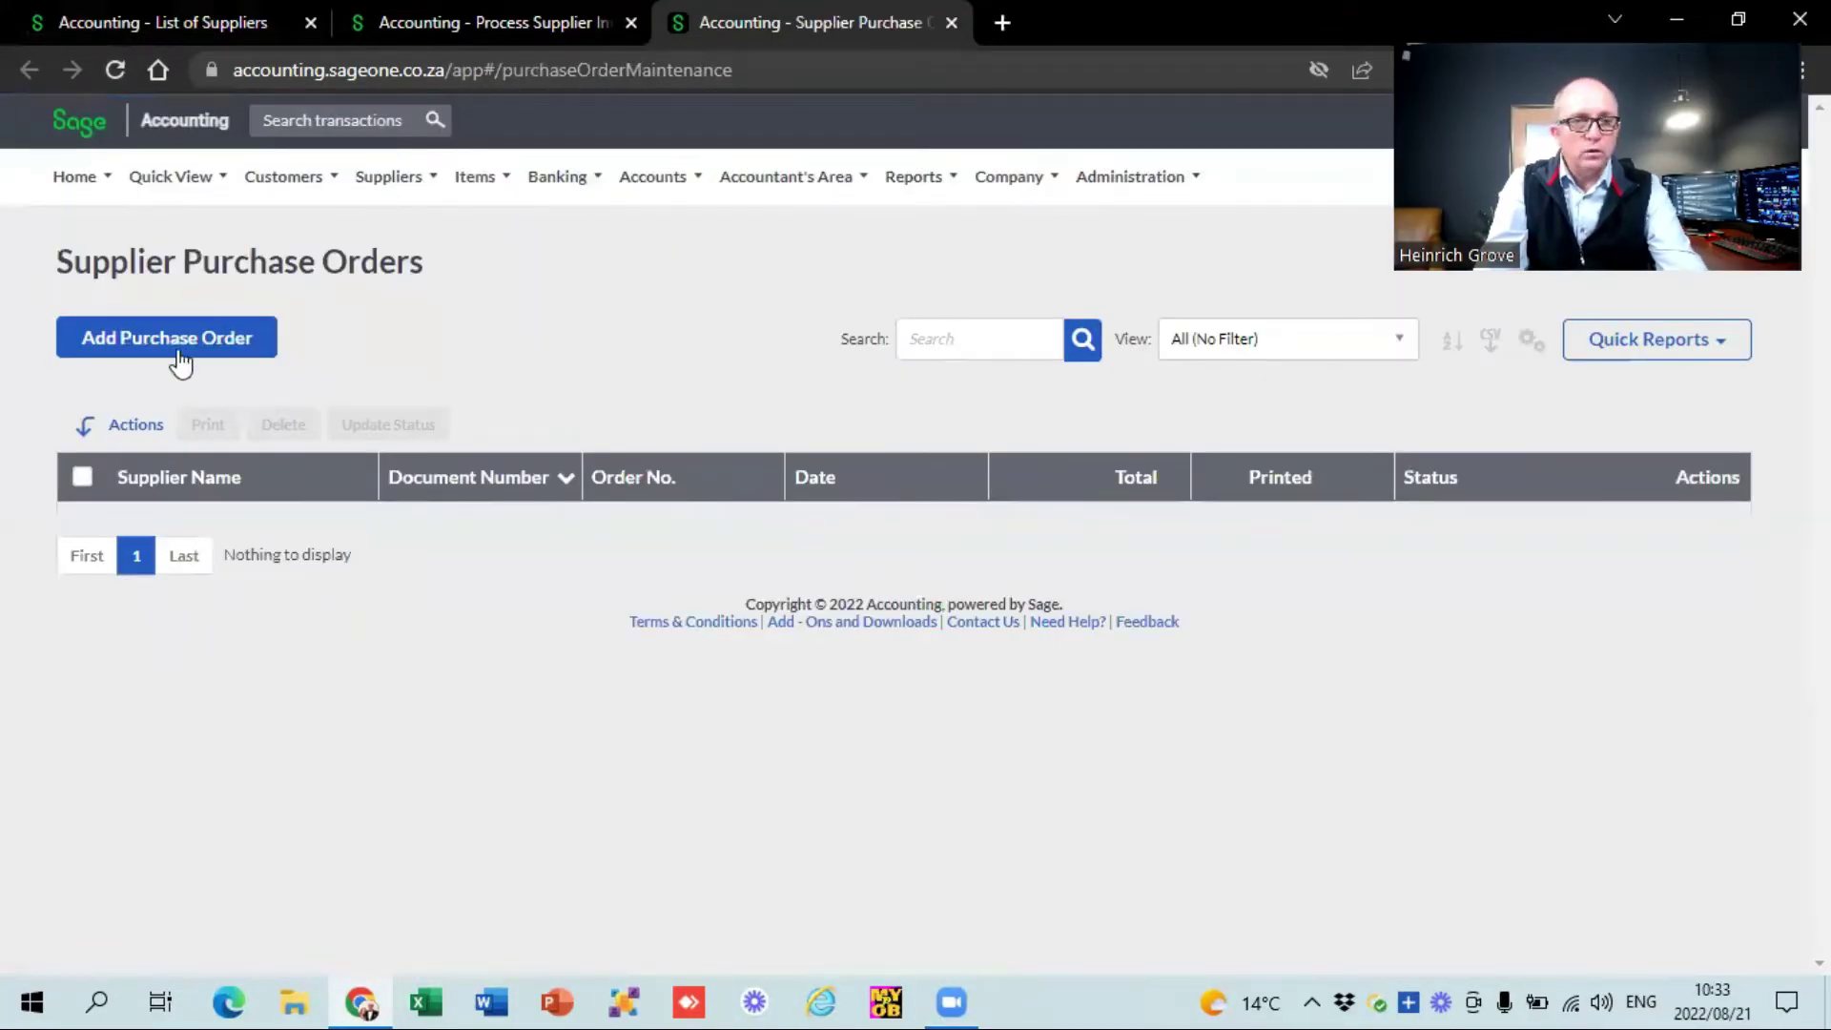
Start a new purchase order, dismissing the quick overview, and choose saan as its supplier.
left_click(188, 349)
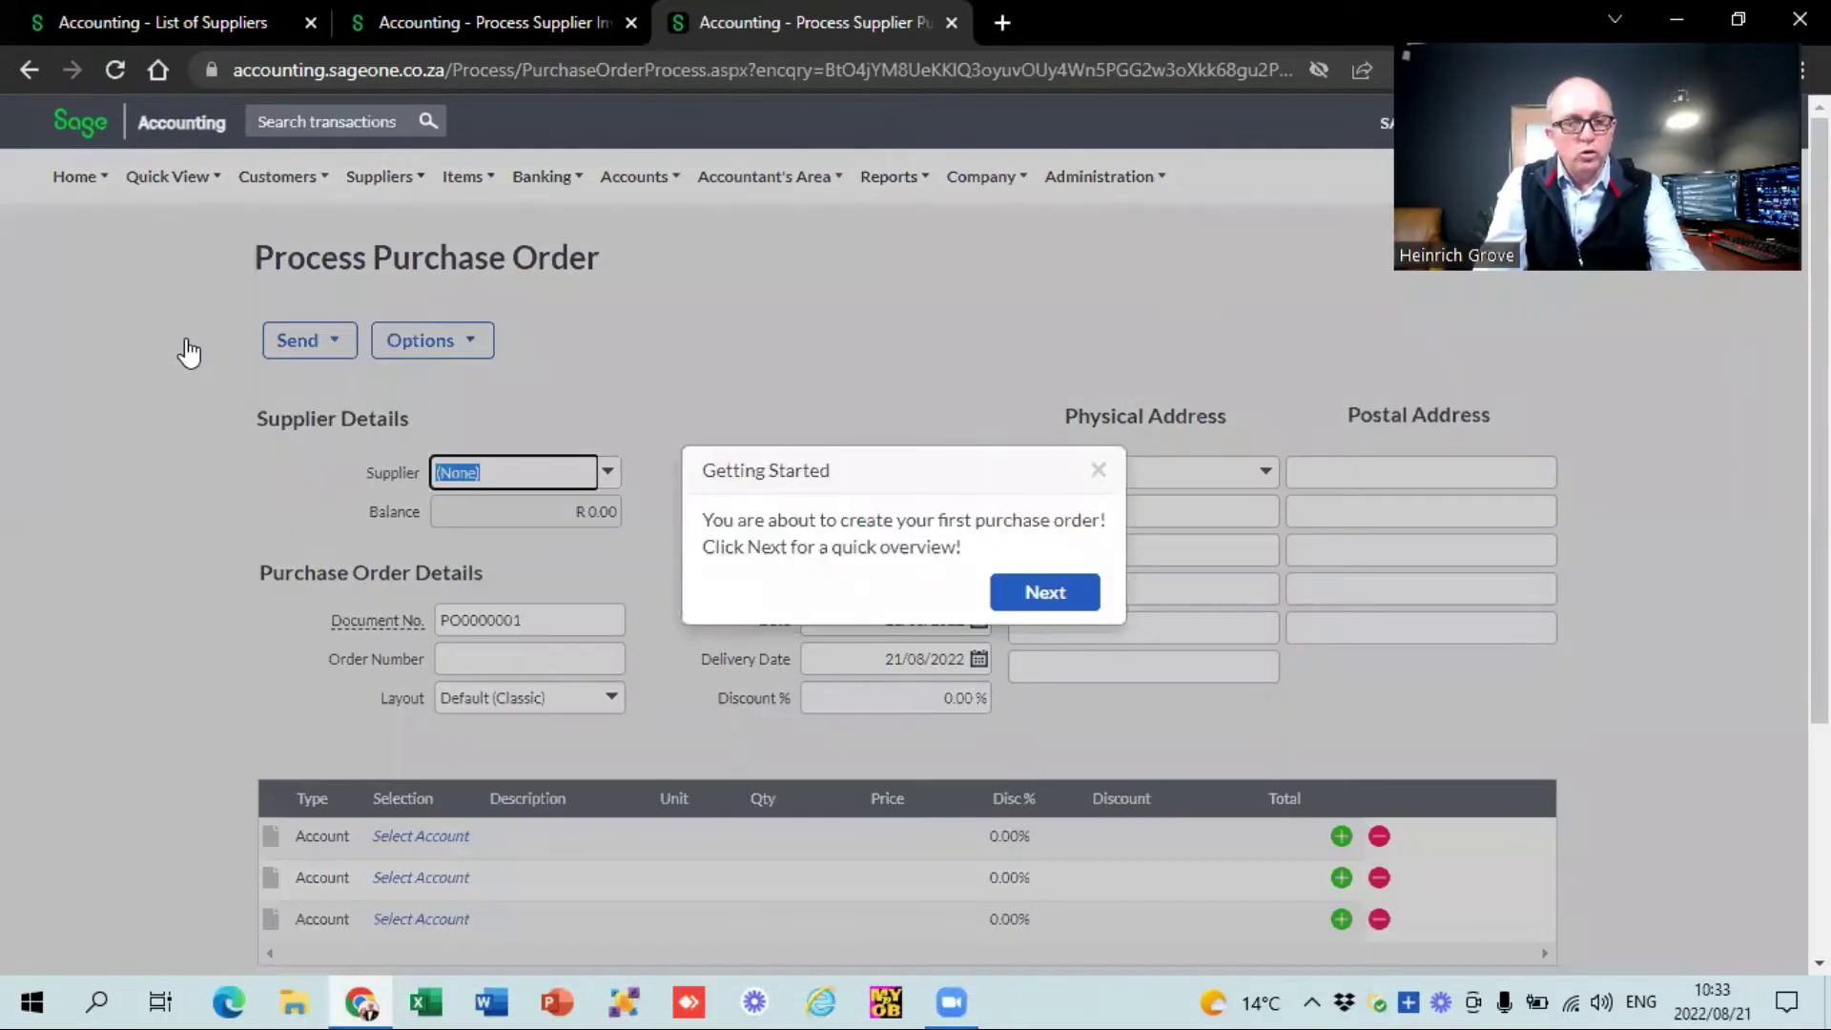
left_click(1098, 471)
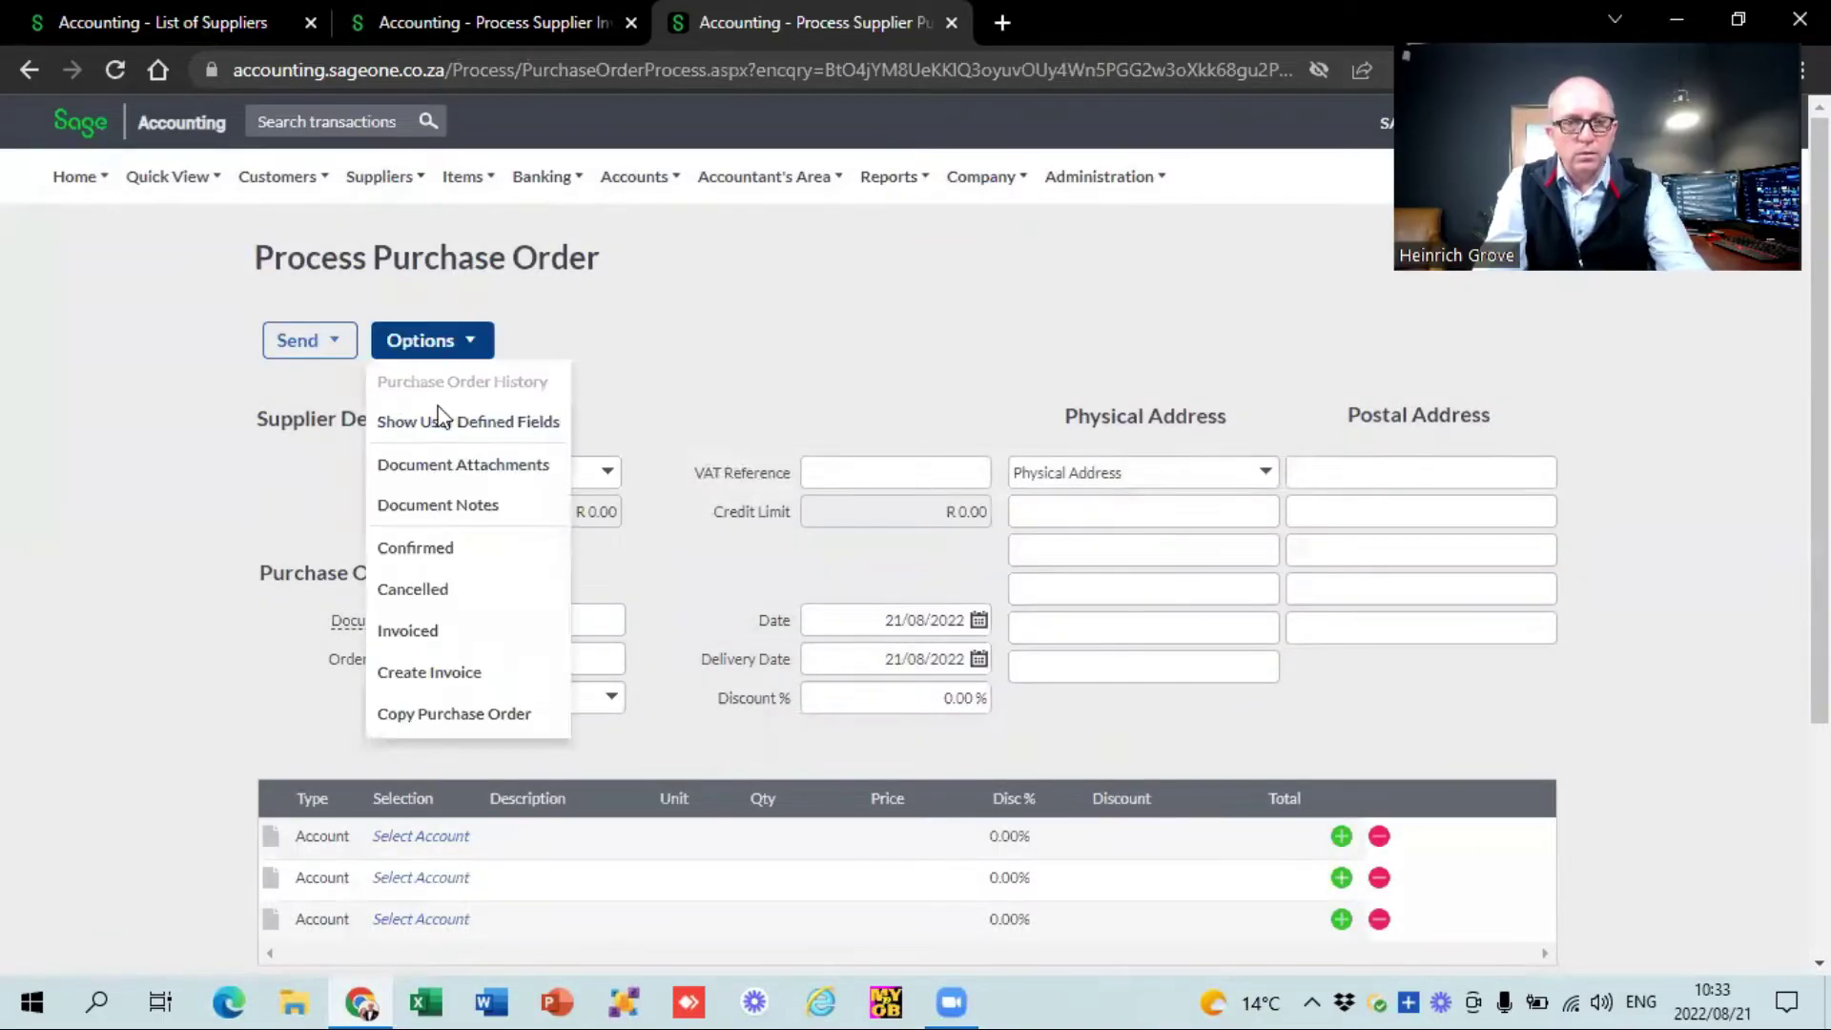
left_click(605, 471)
type("S")
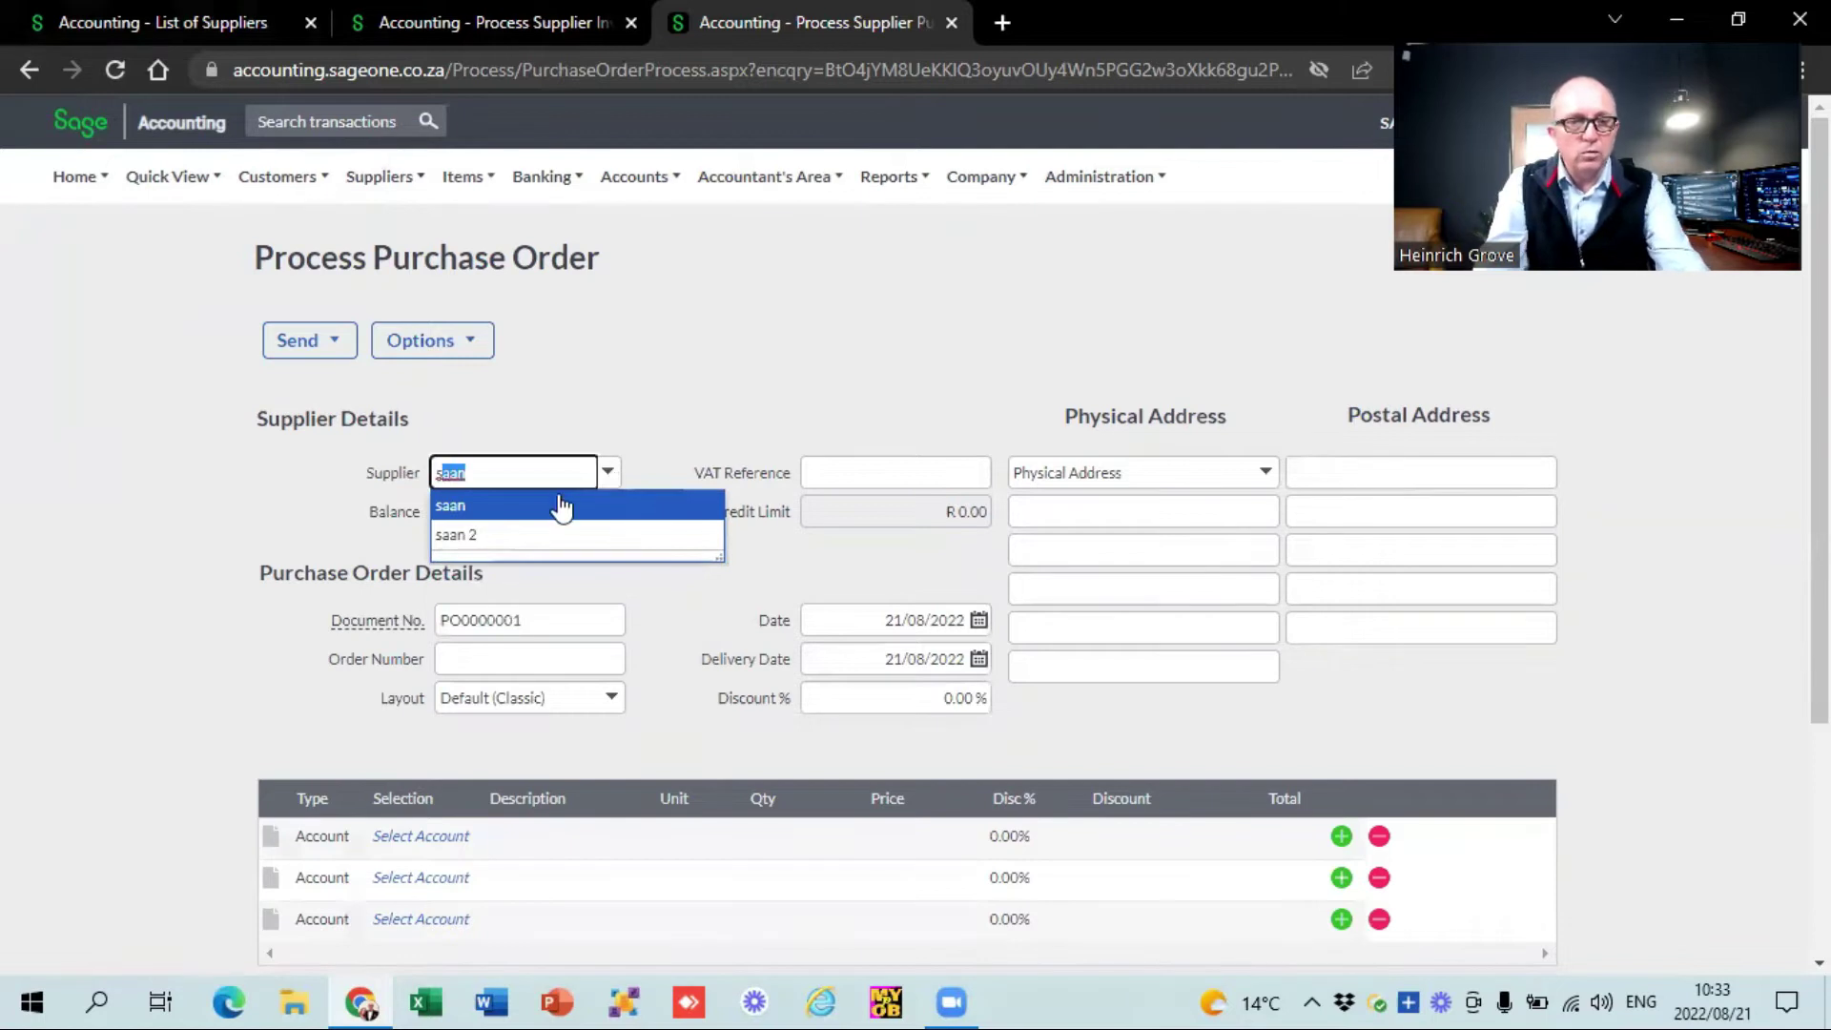
left_click(569, 513)
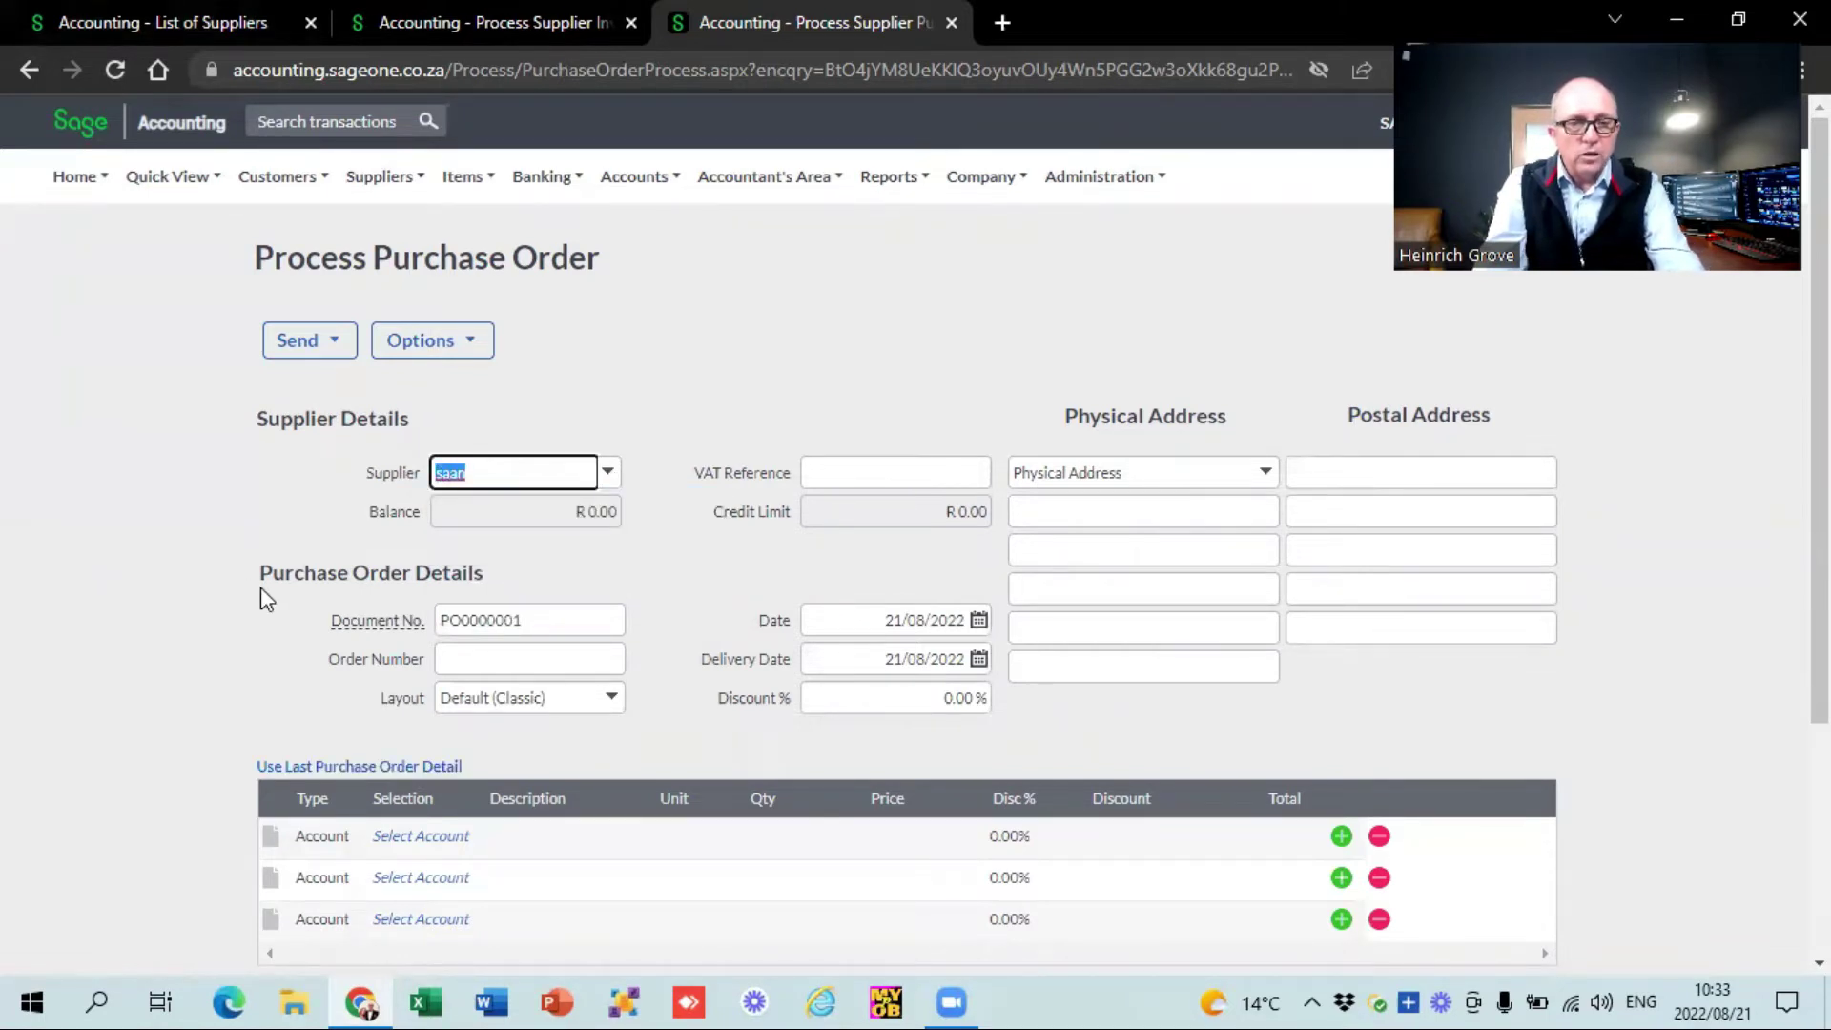
scroll(190, 627, "down", 2)
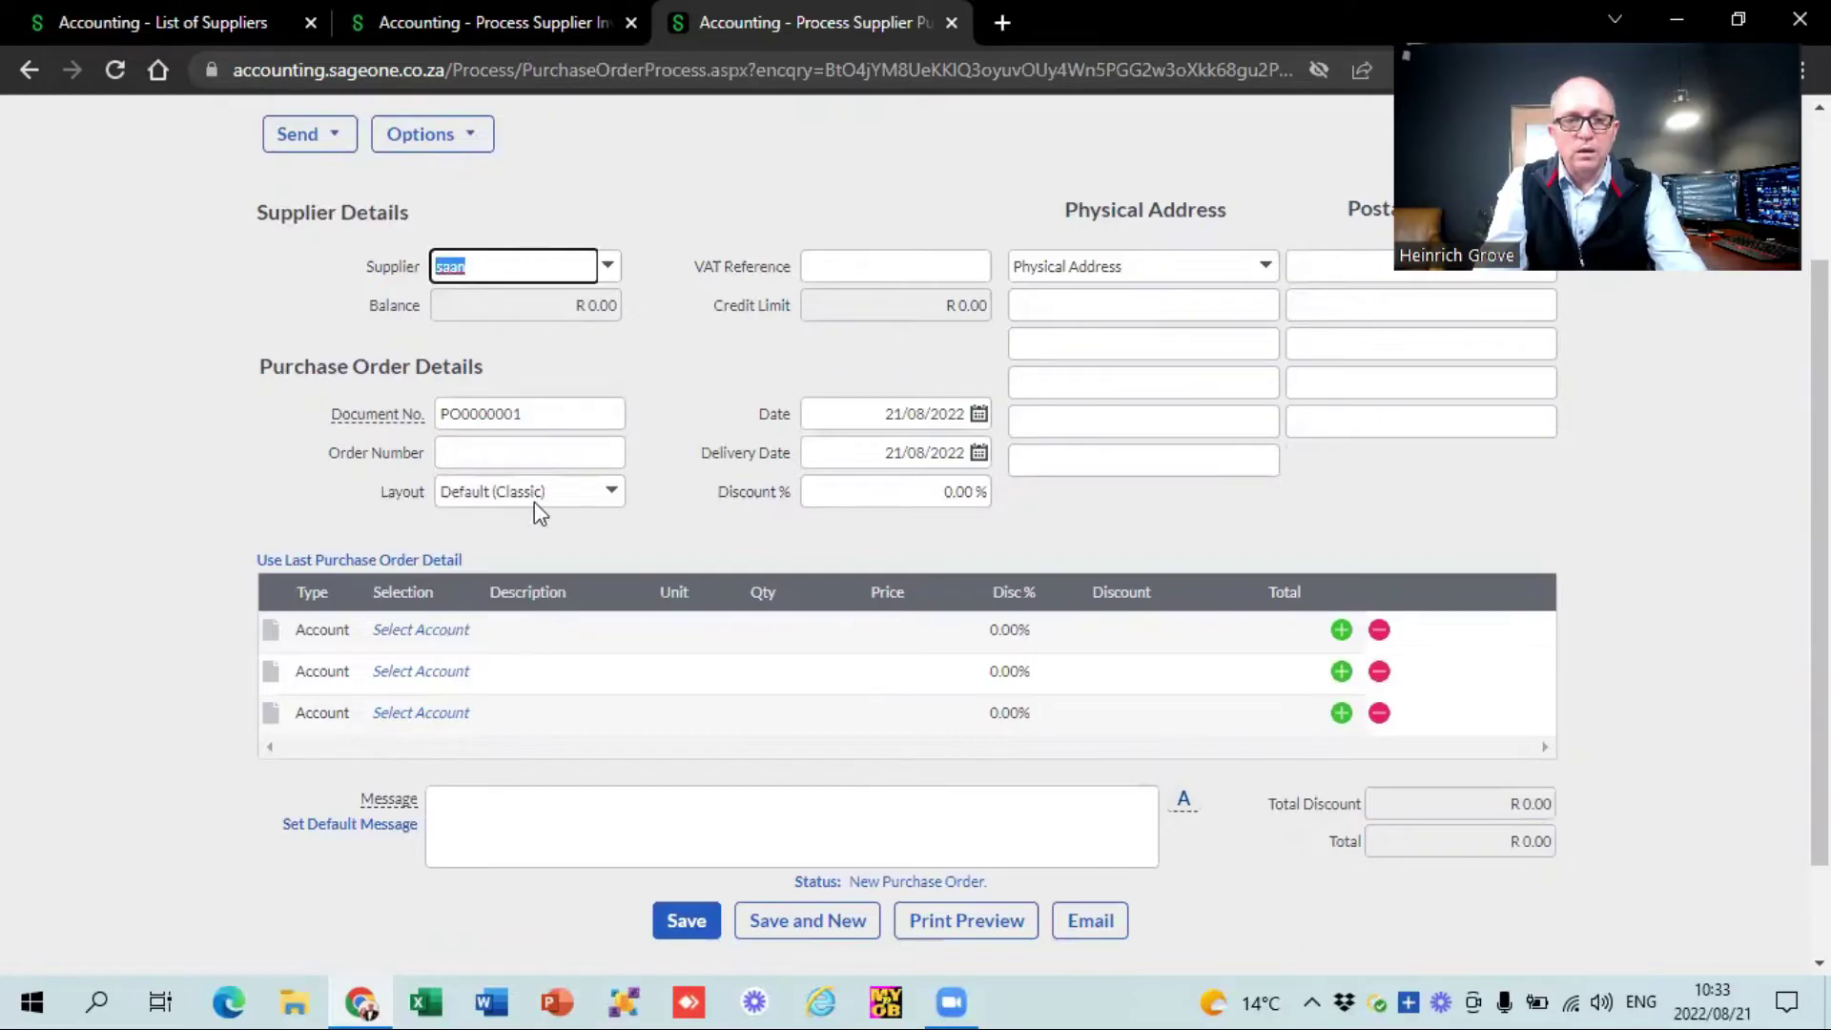
left_click(525, 463)
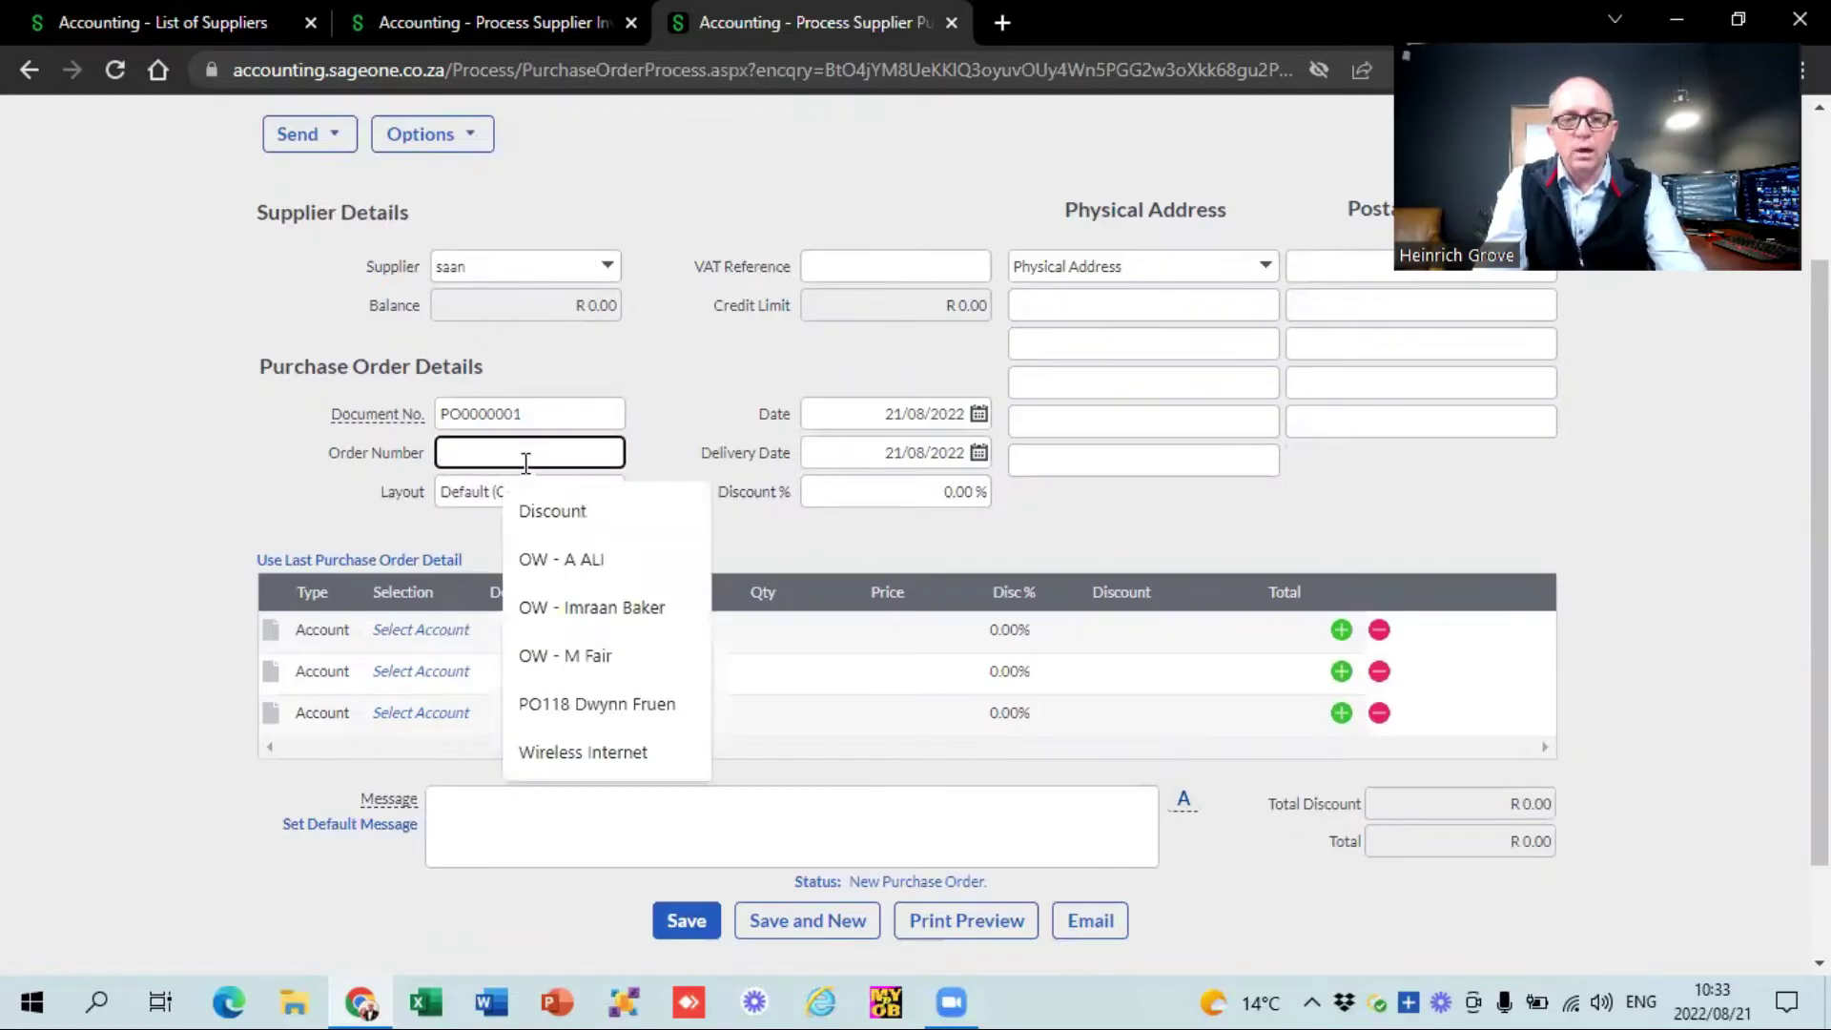
left_click(82, 450)
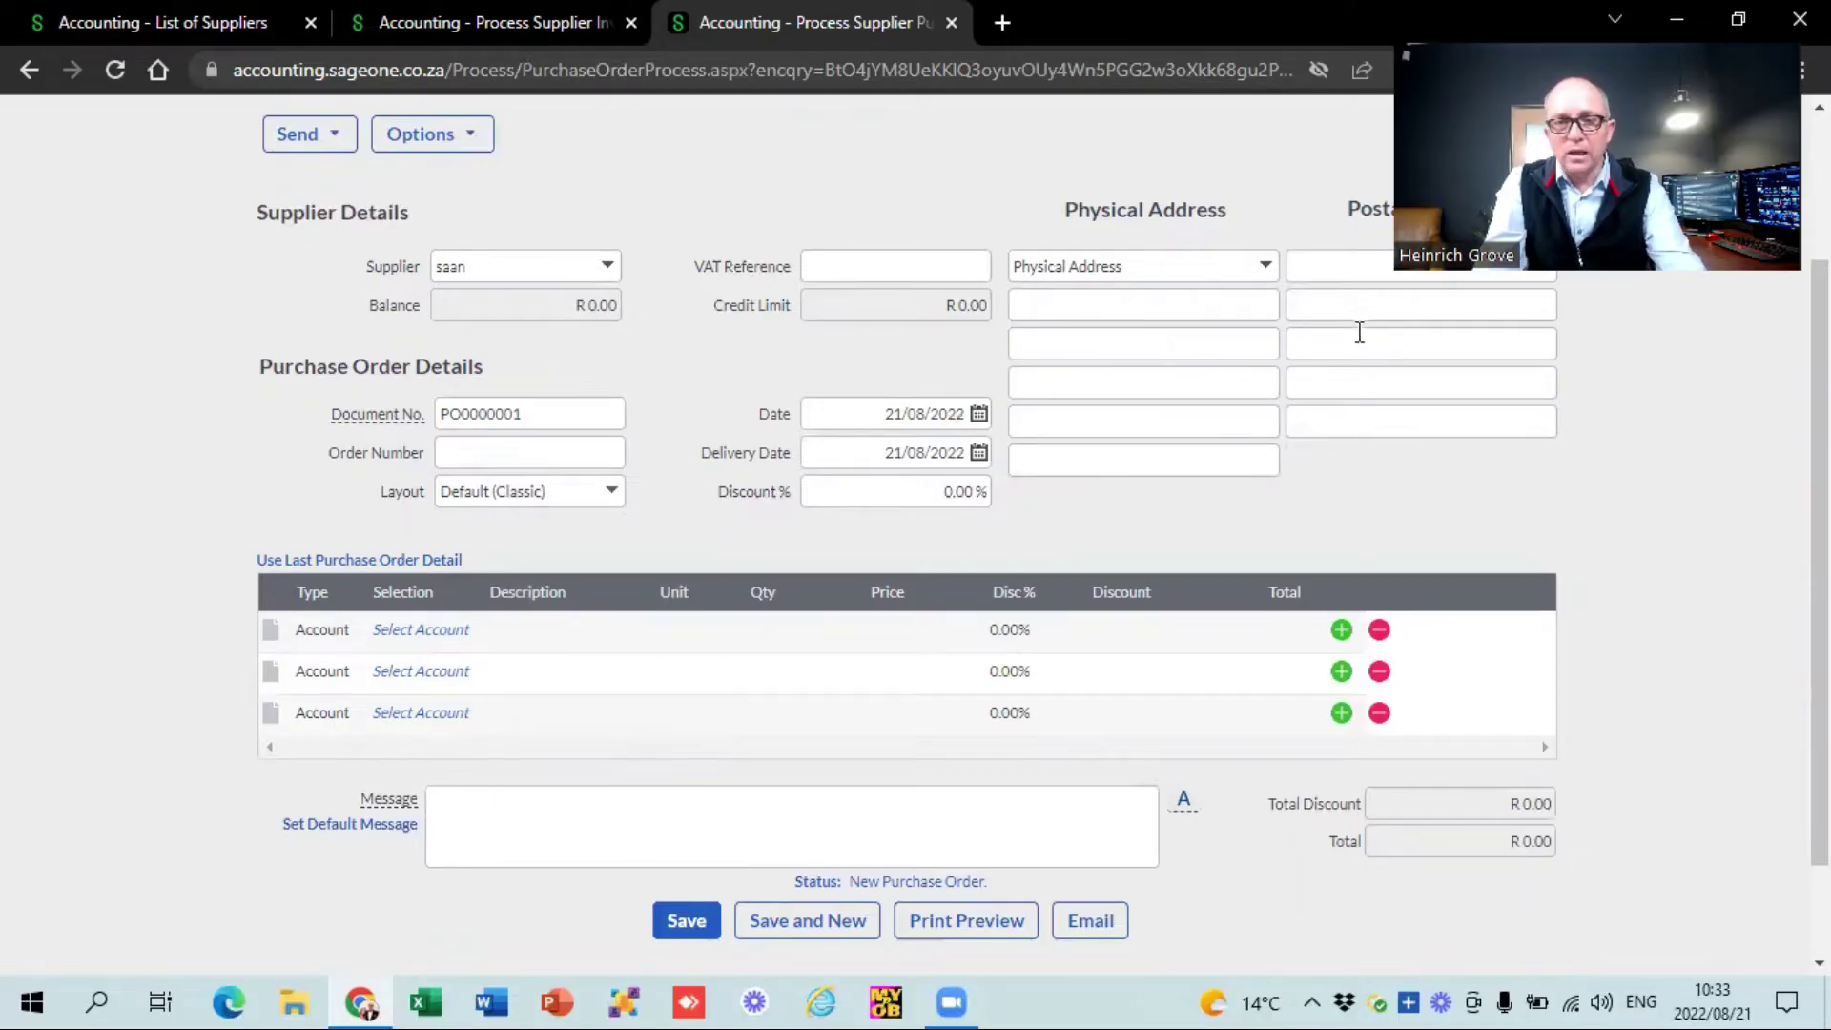
Add an Accounting Fees account line with quantity 1 and price 5000, and save the purchase order.
left_click(343, 636)
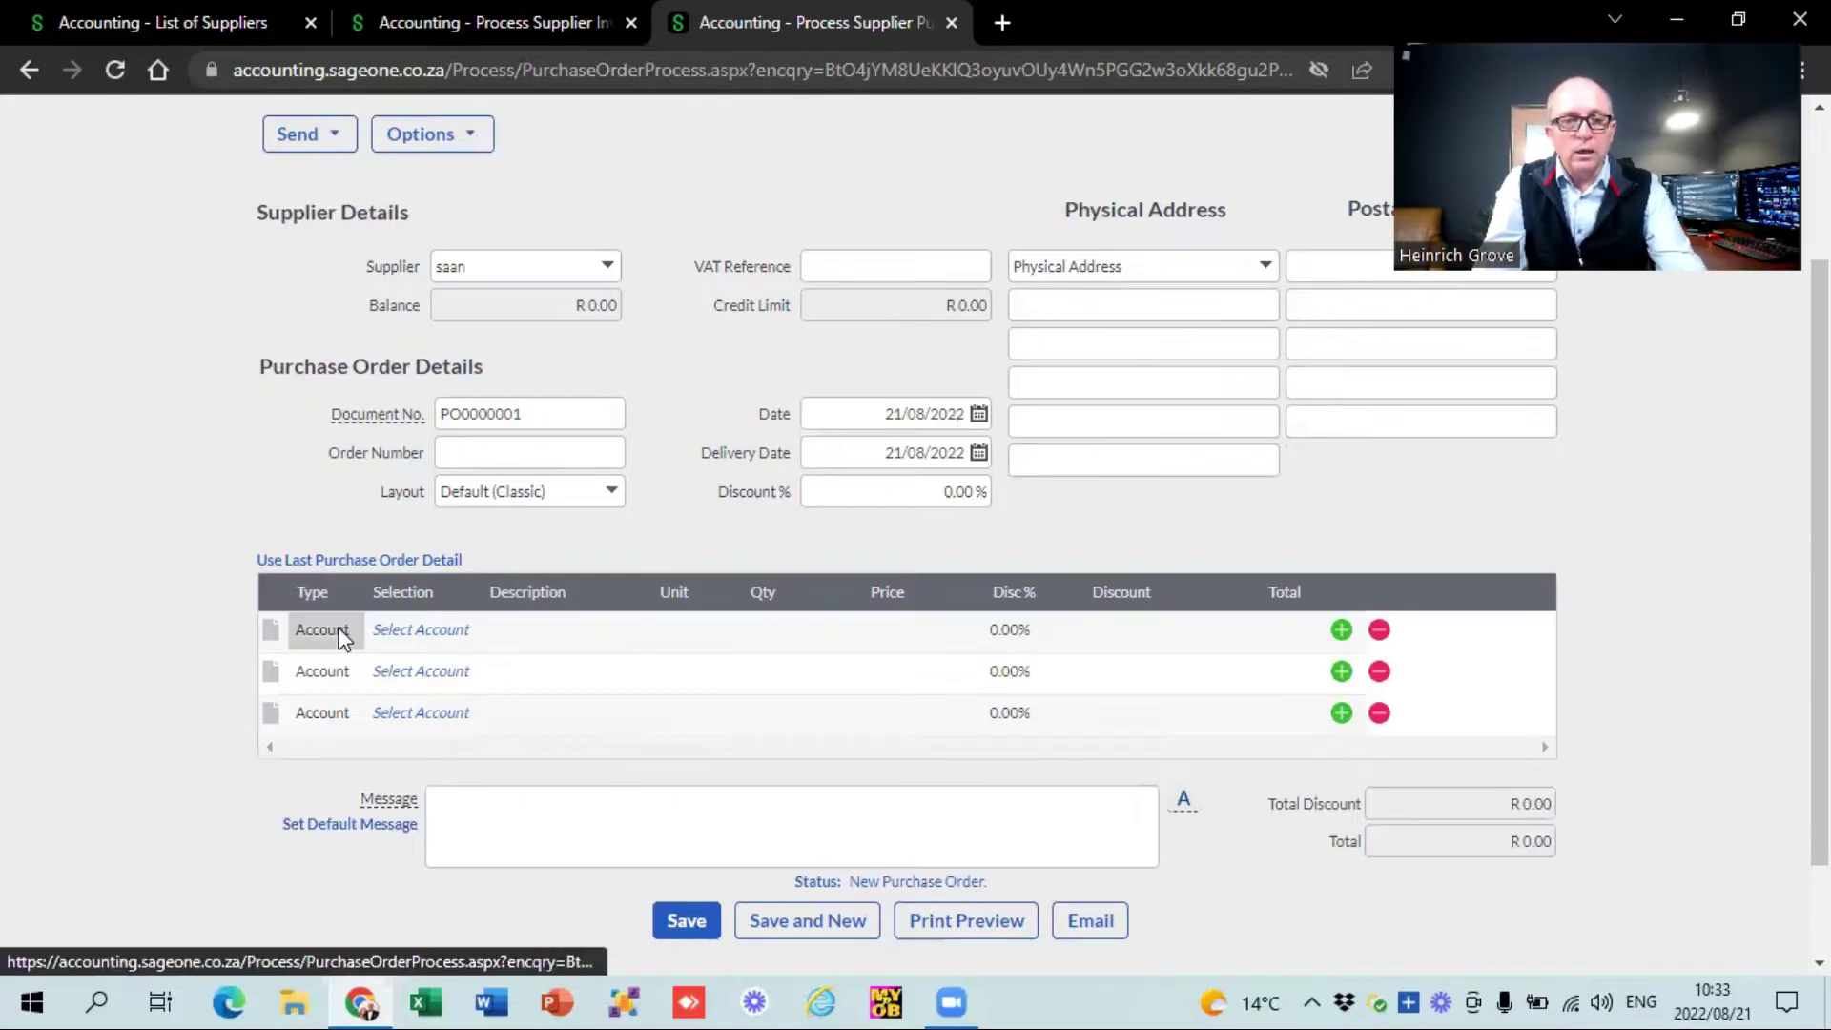
left_click(351, 633)
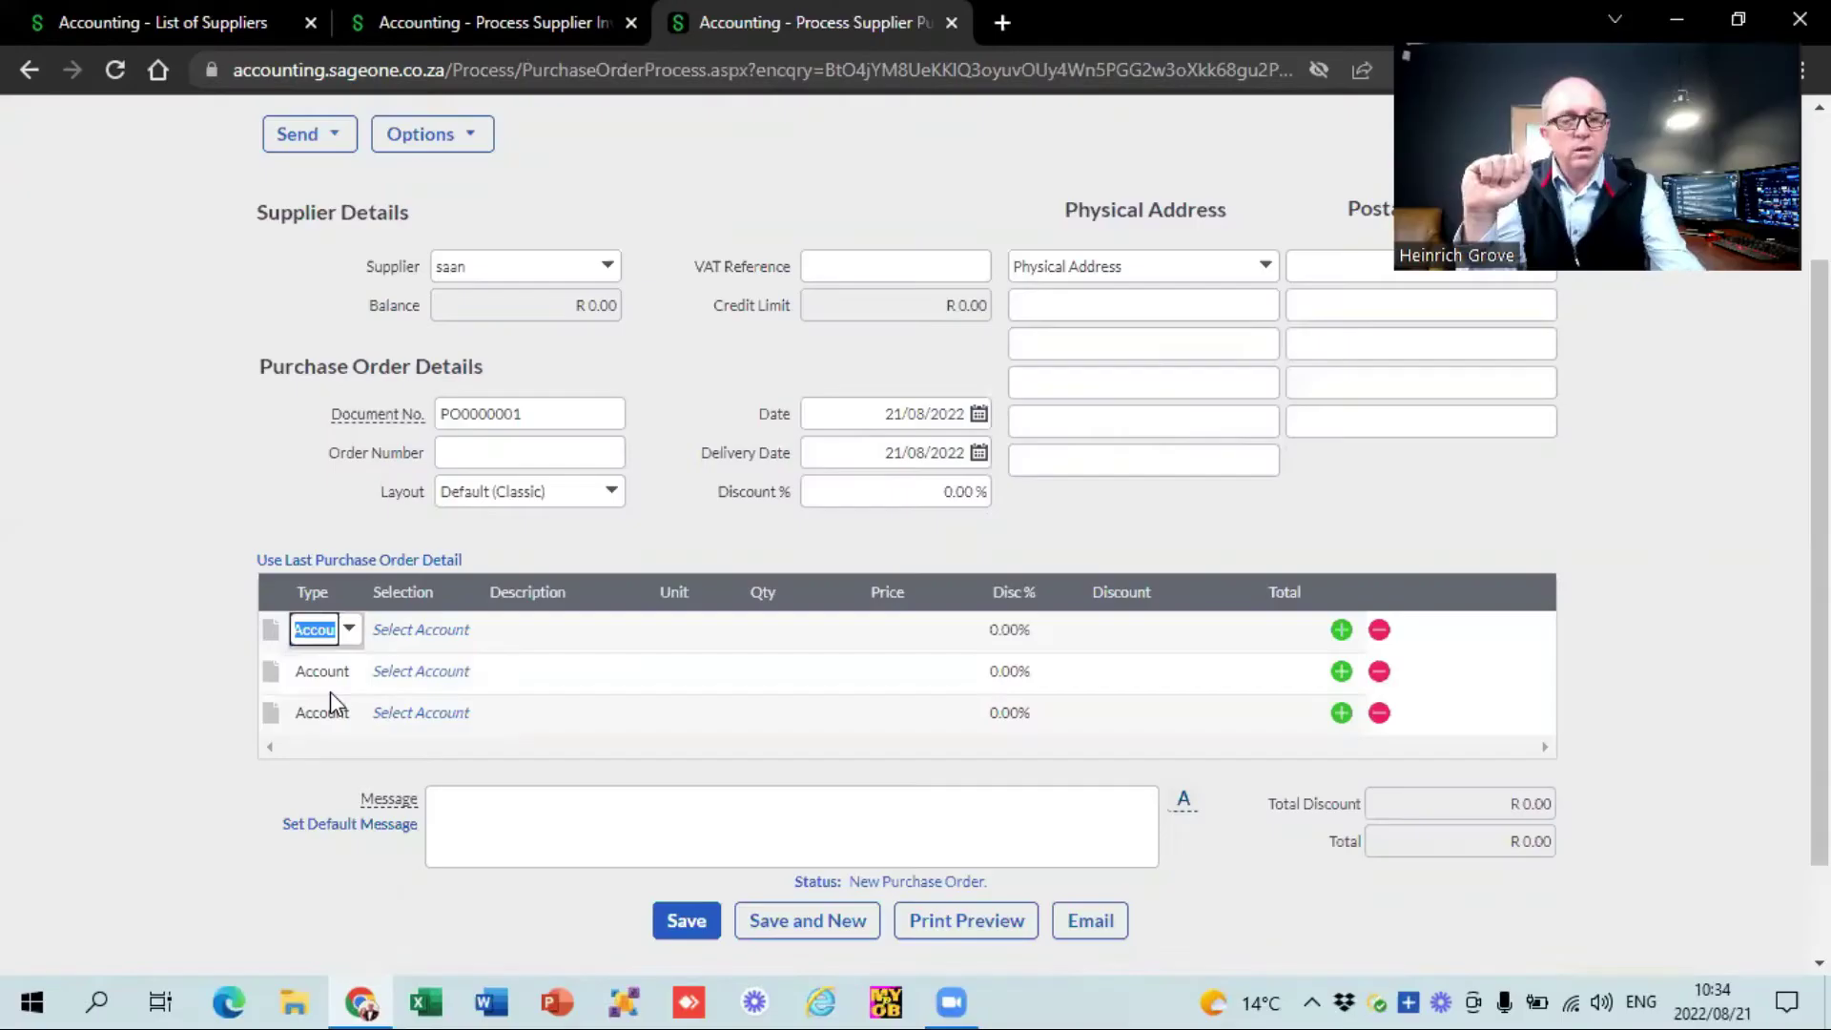
key("Tab")
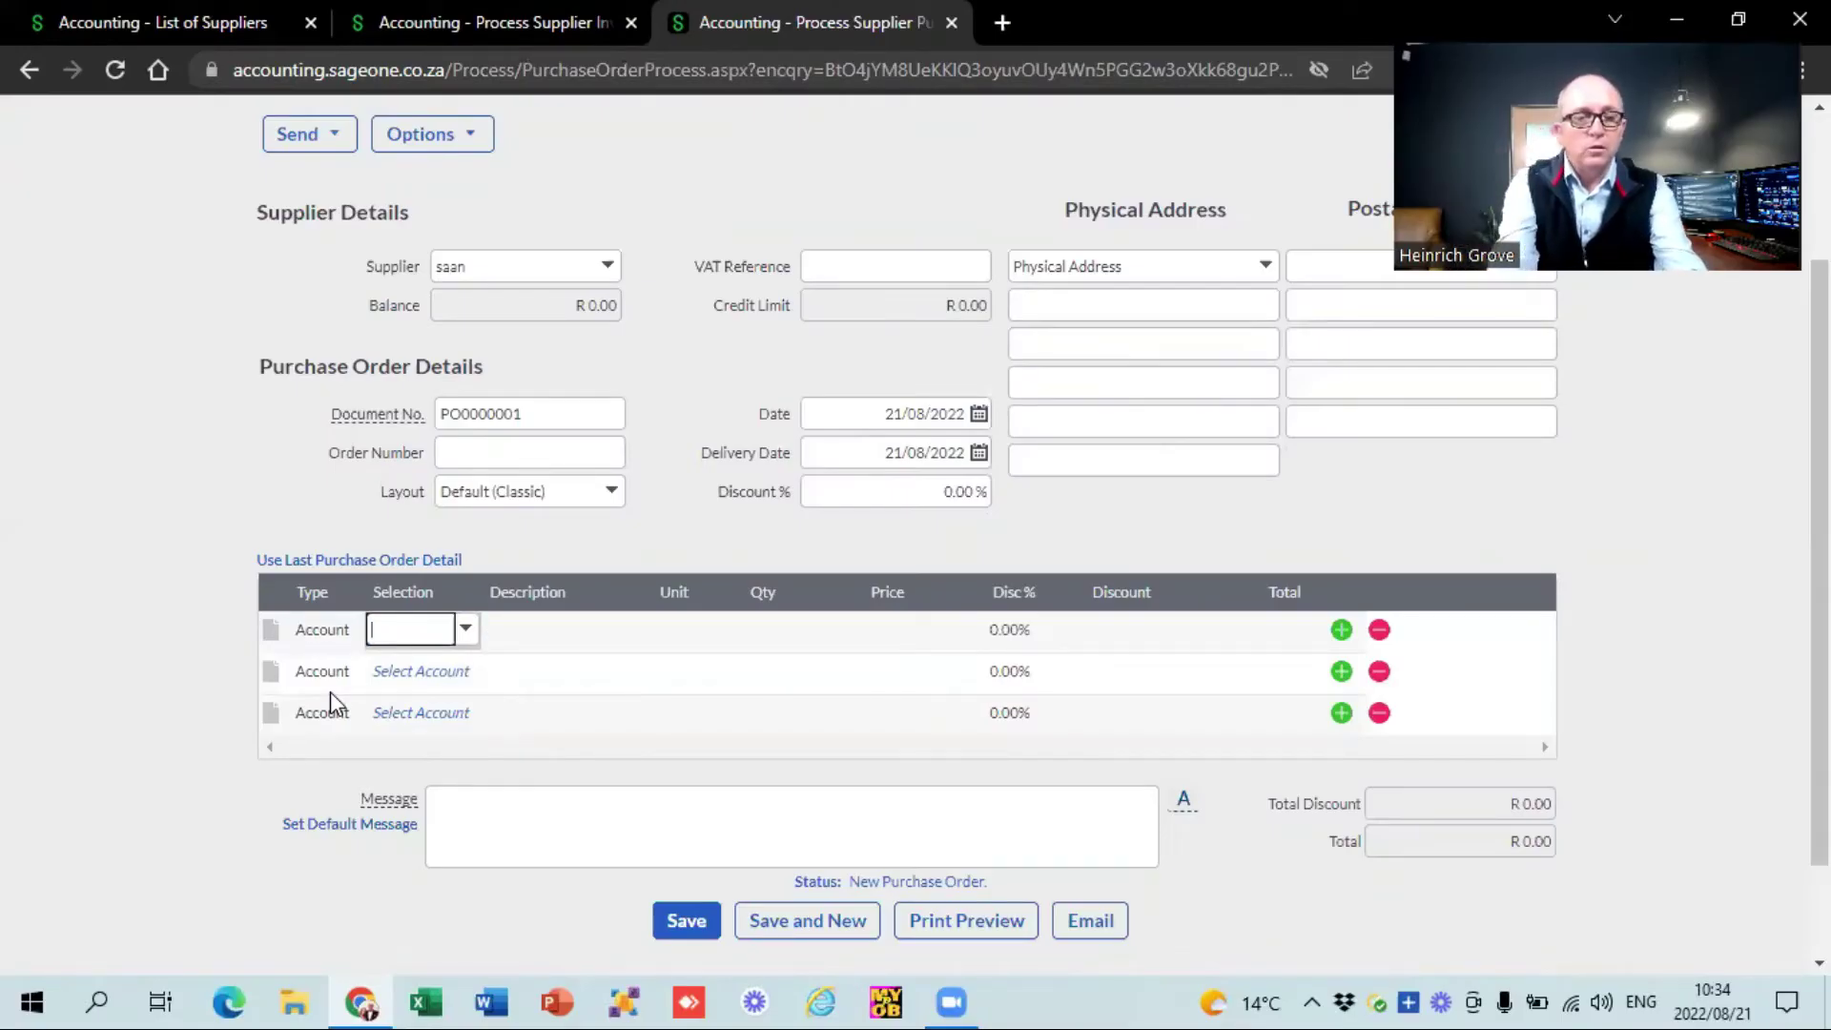
key("Down")
key("Return")
key("Tab")
type("5")
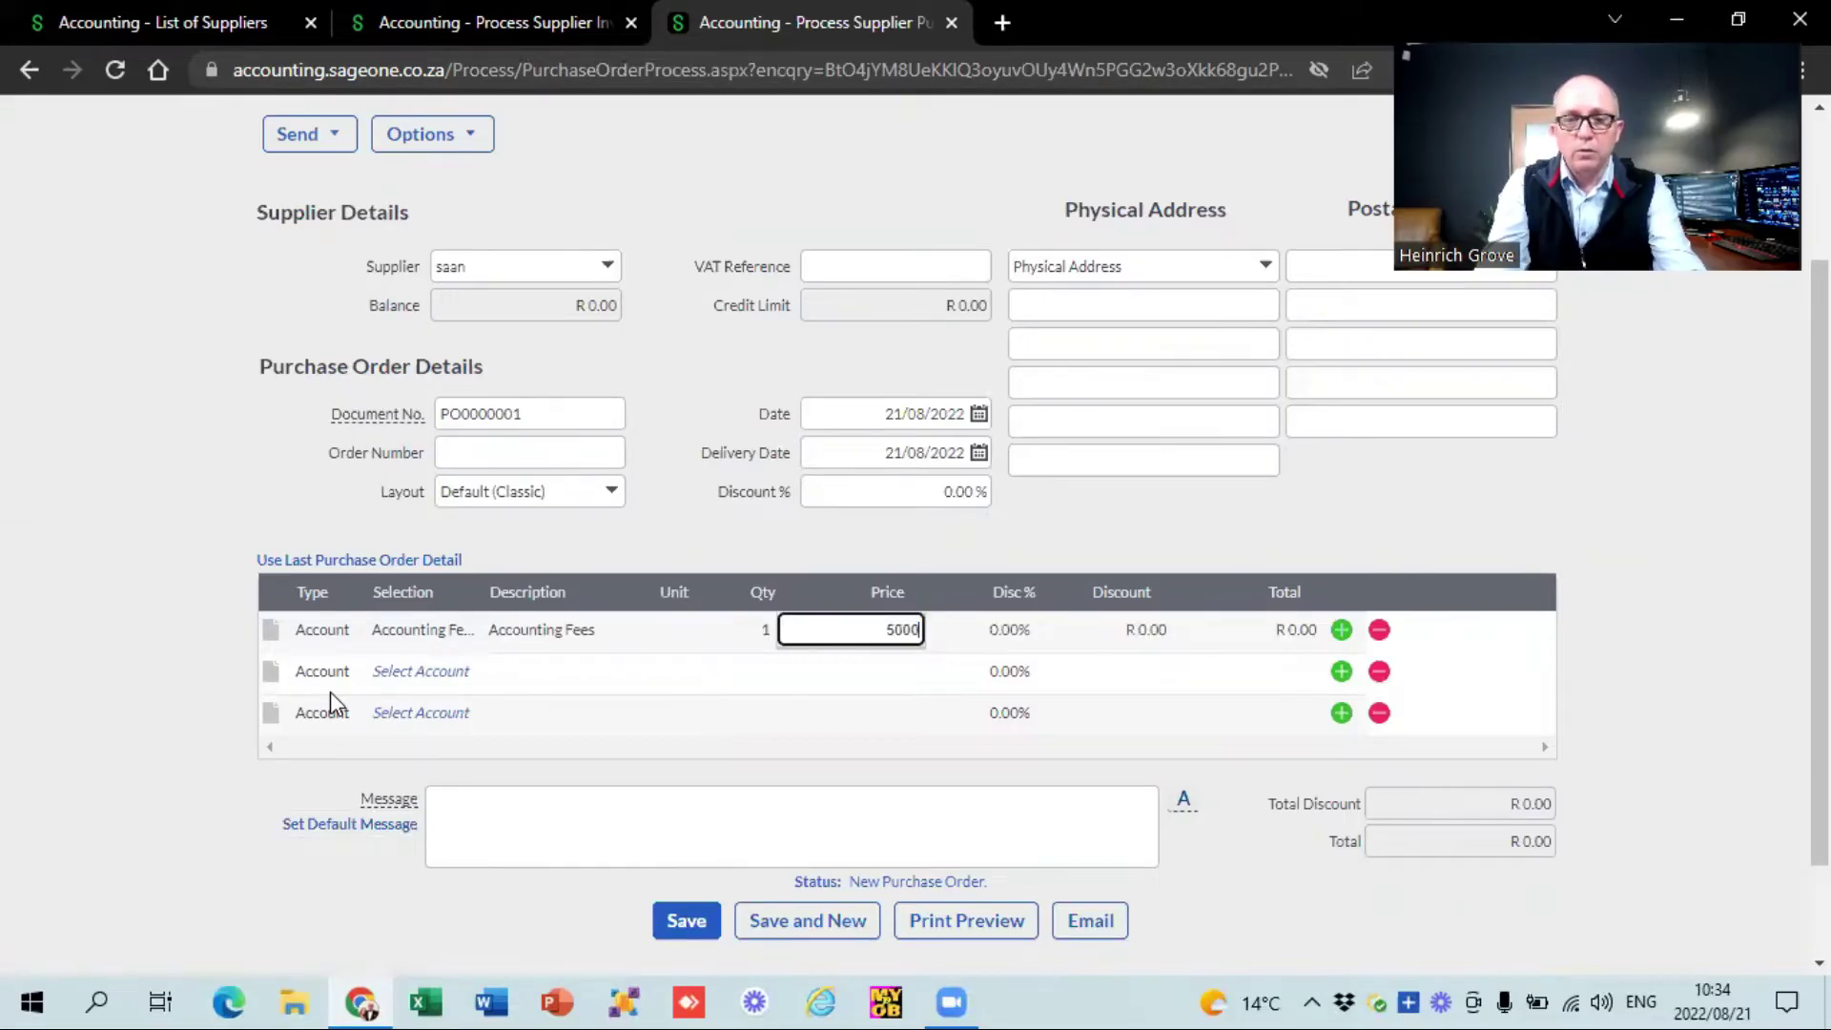
key("Tab")
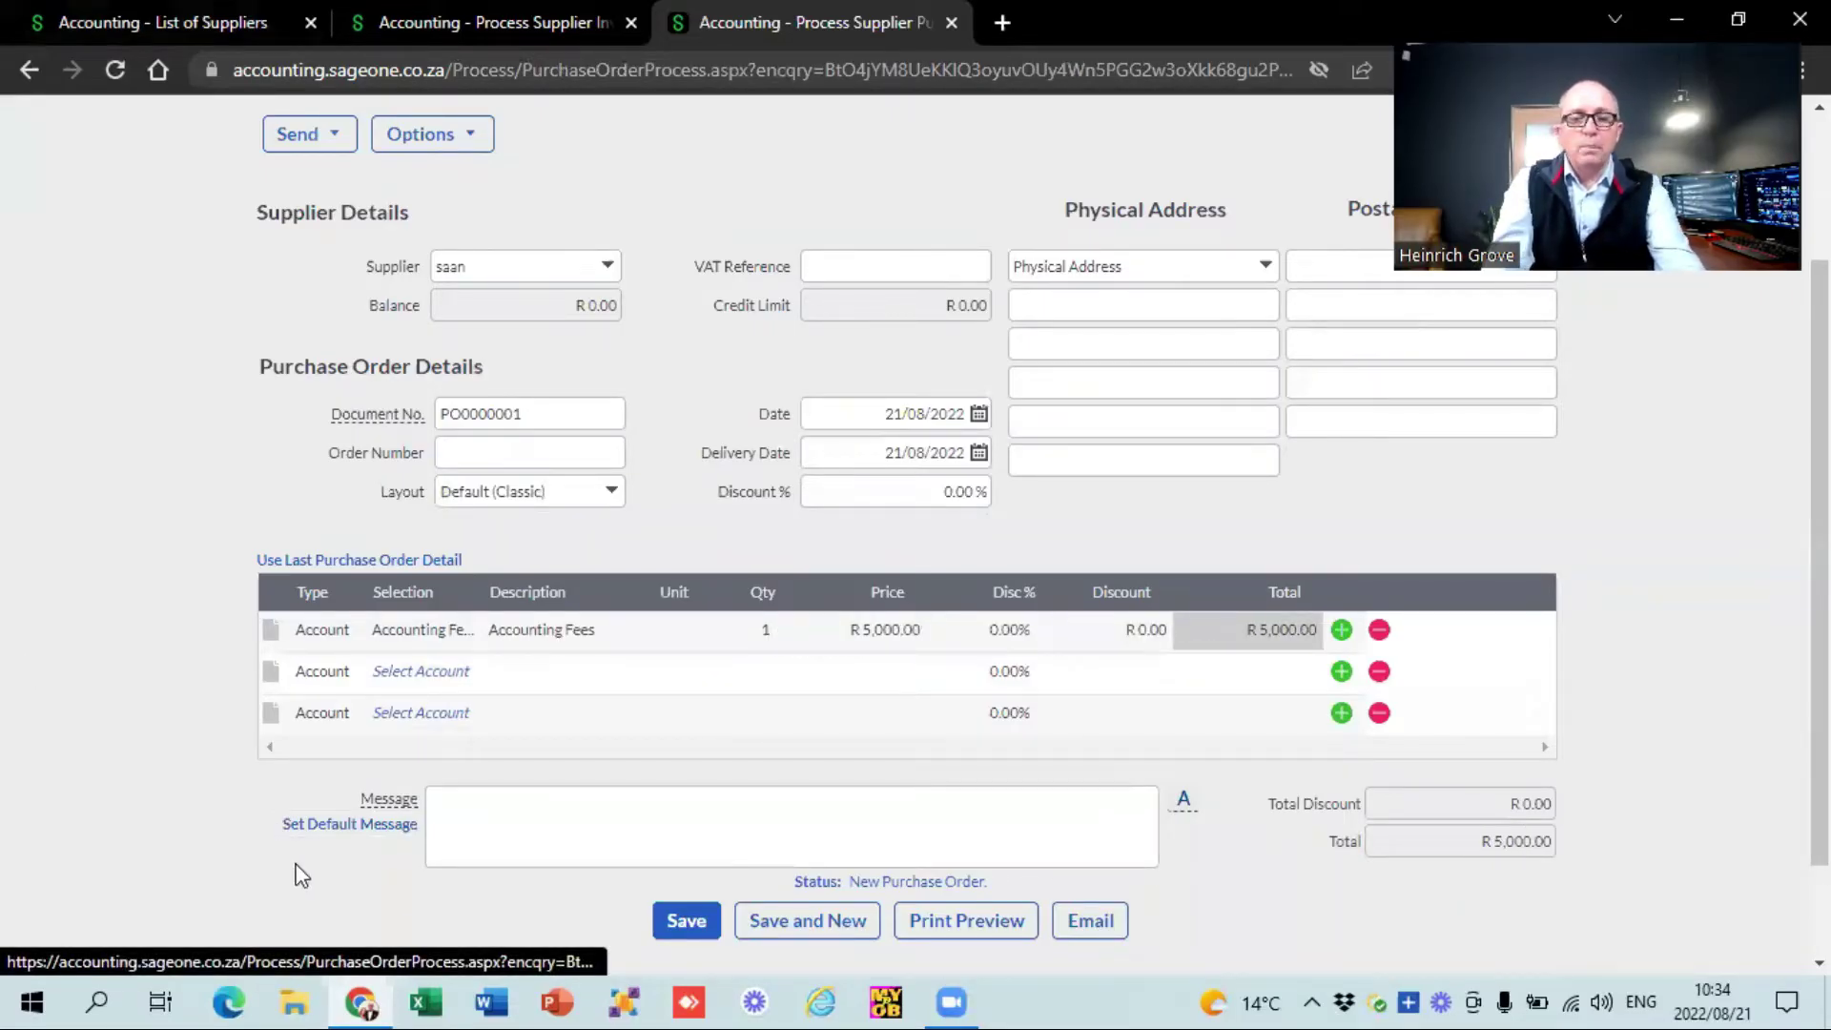
left_click(674, 913)
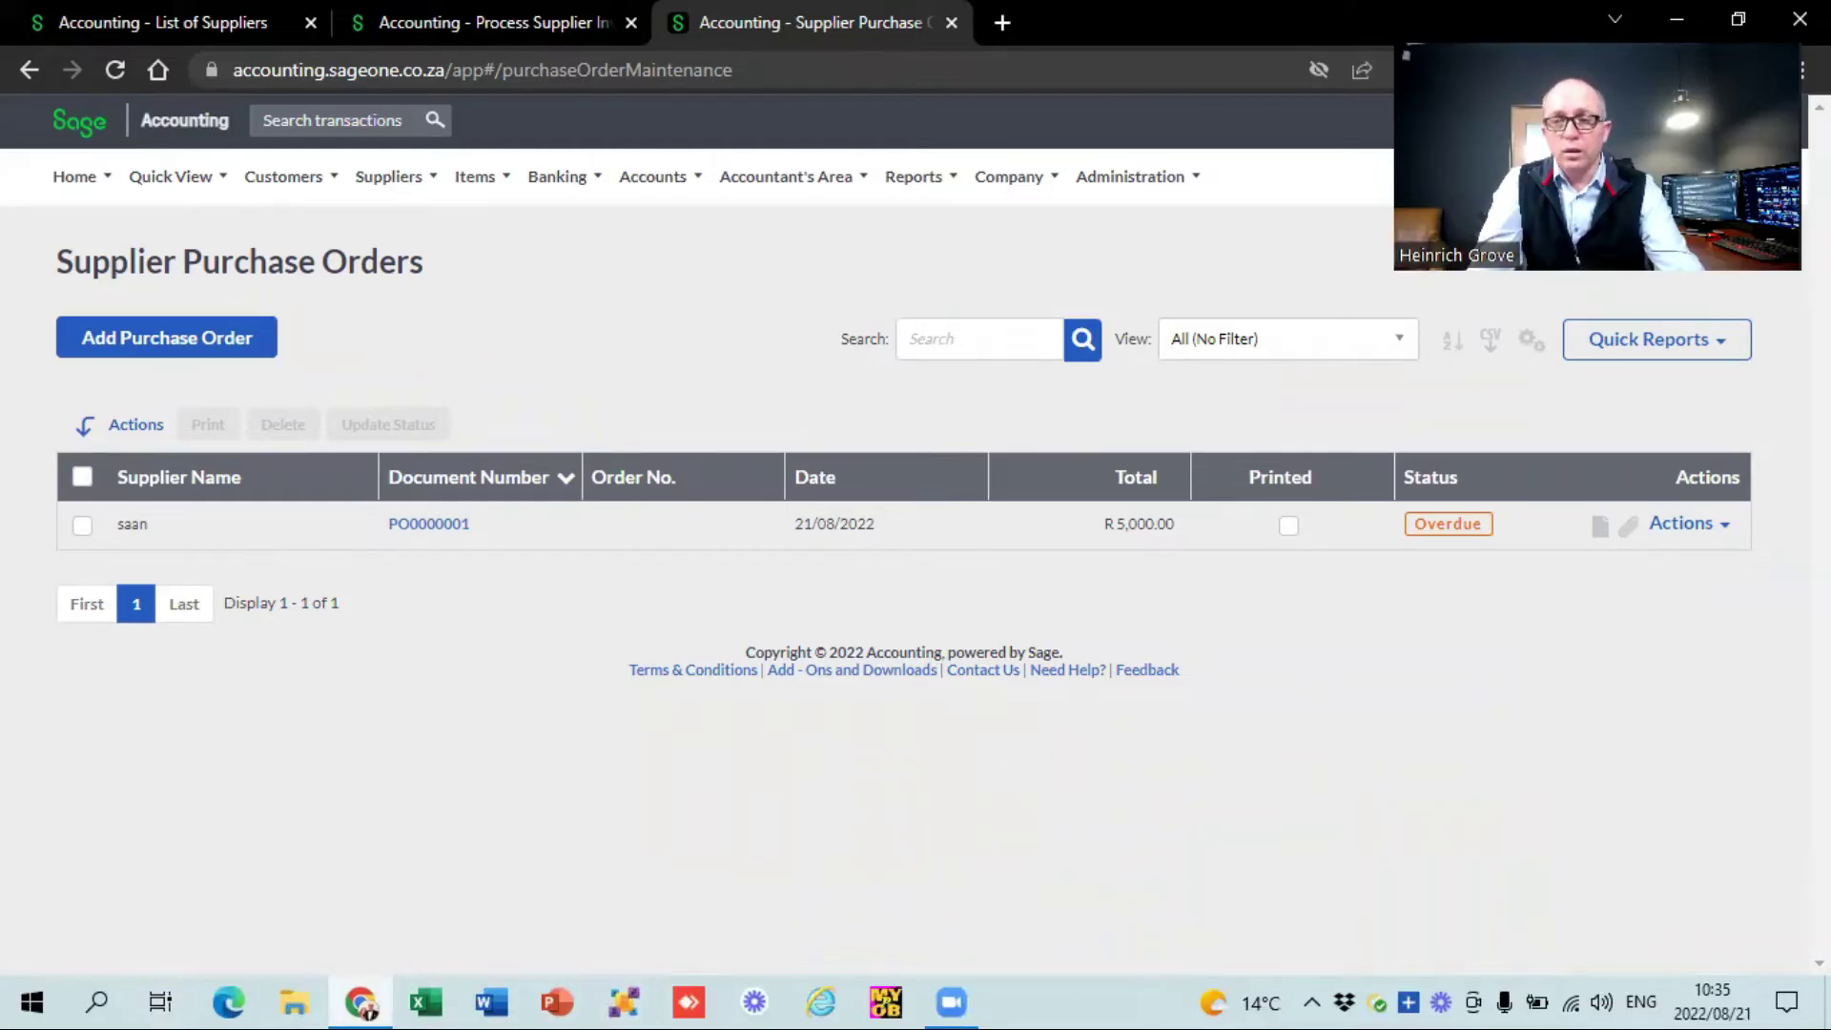
Create a supplier invoice from saan's purchase order, accepting the status change to Invoiced, and save the invoice.
left_click(1722, 541)
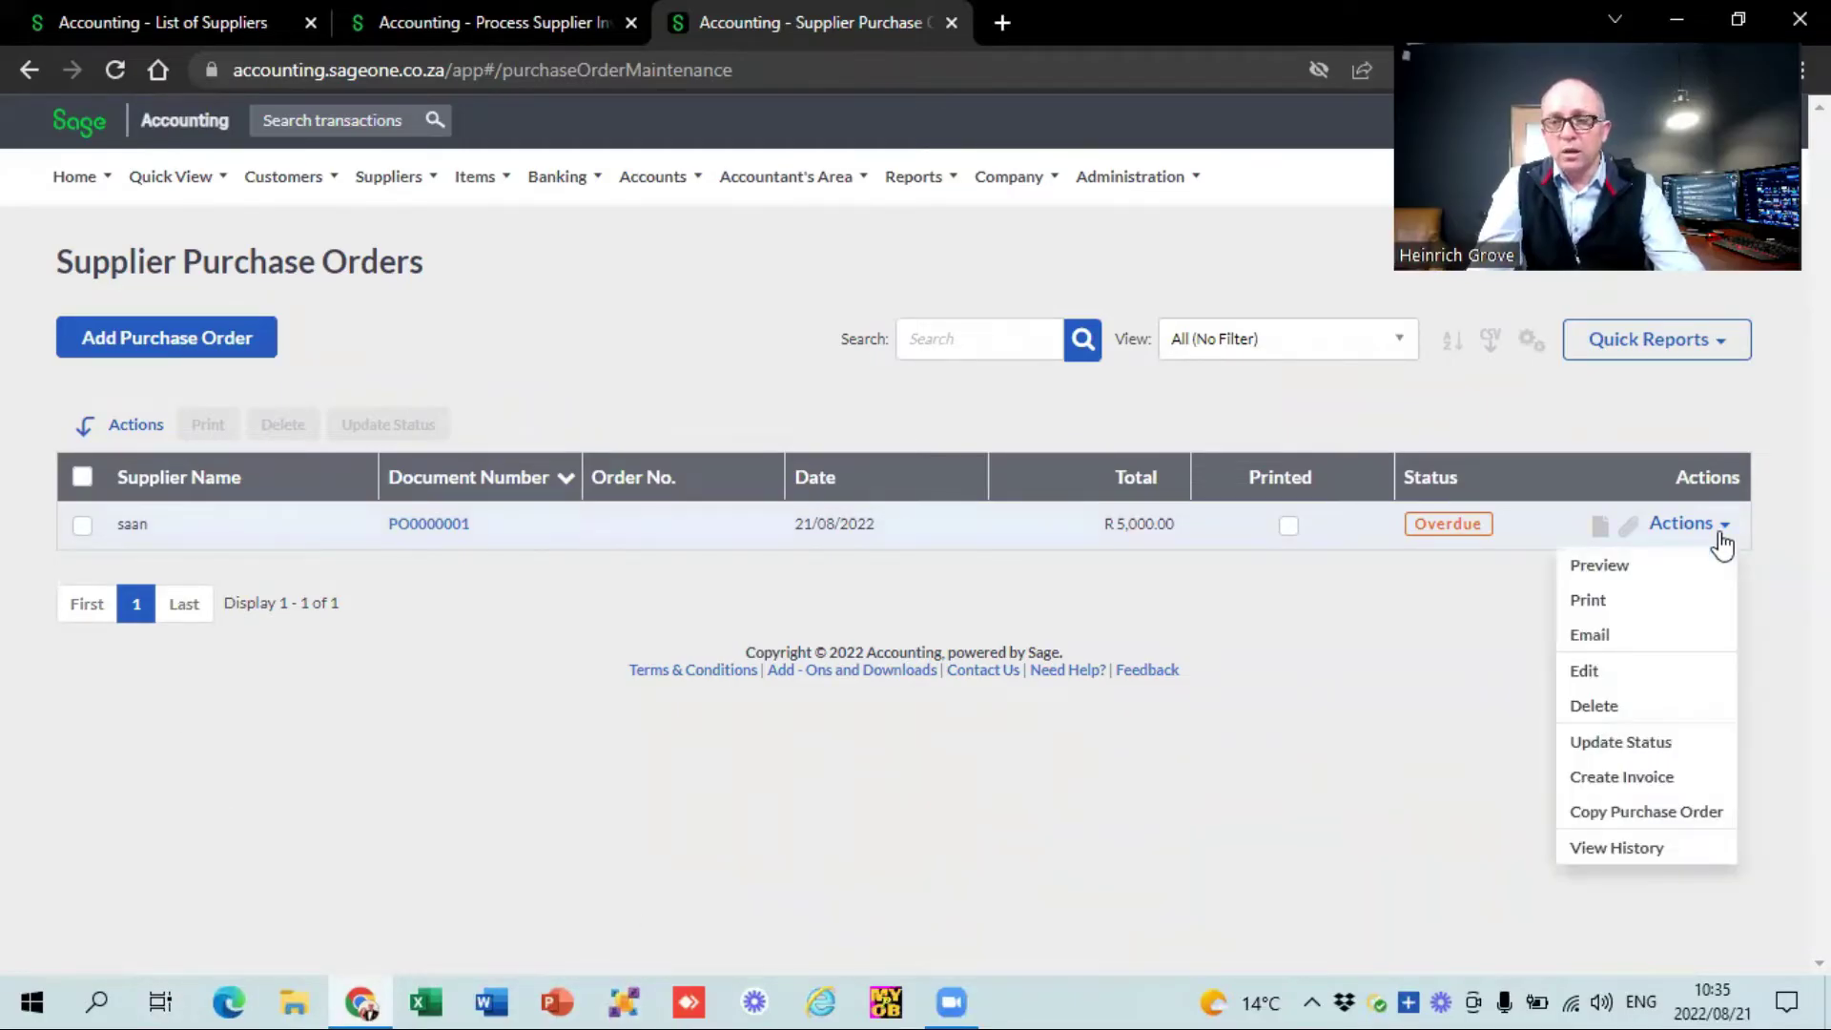
left_click(1647, 780)
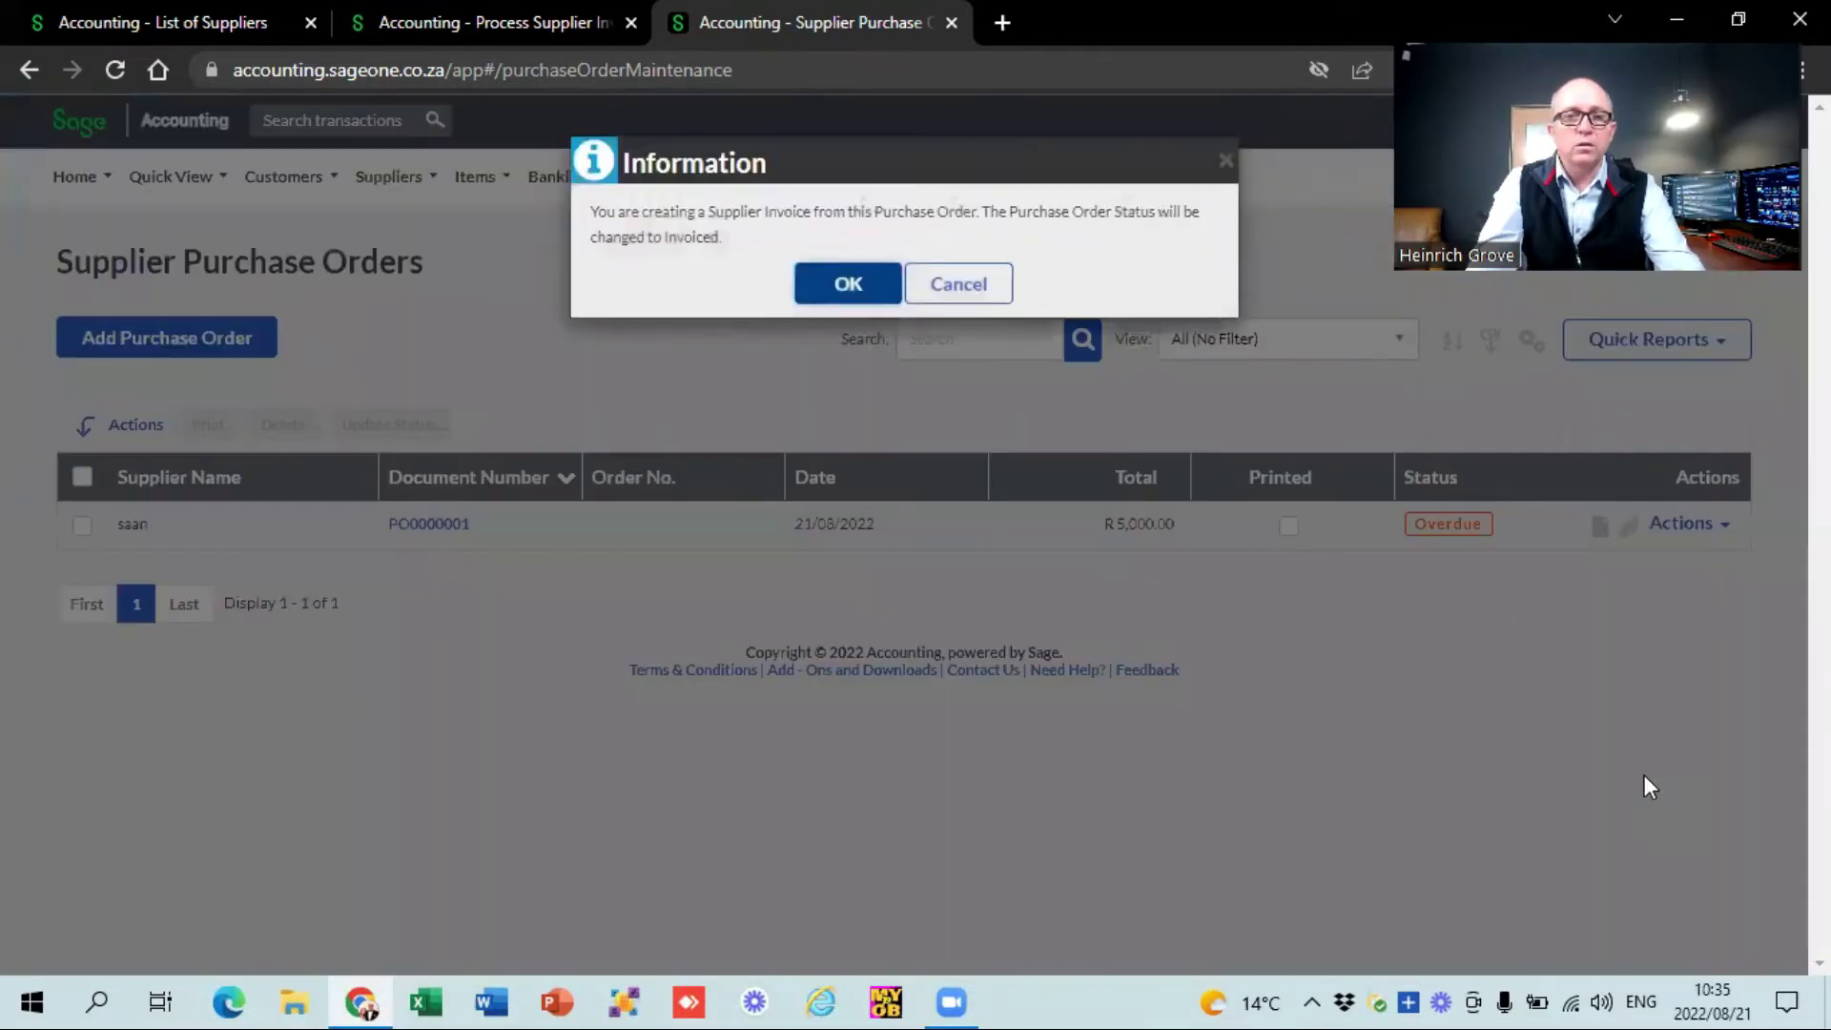
left_click(834, 289)
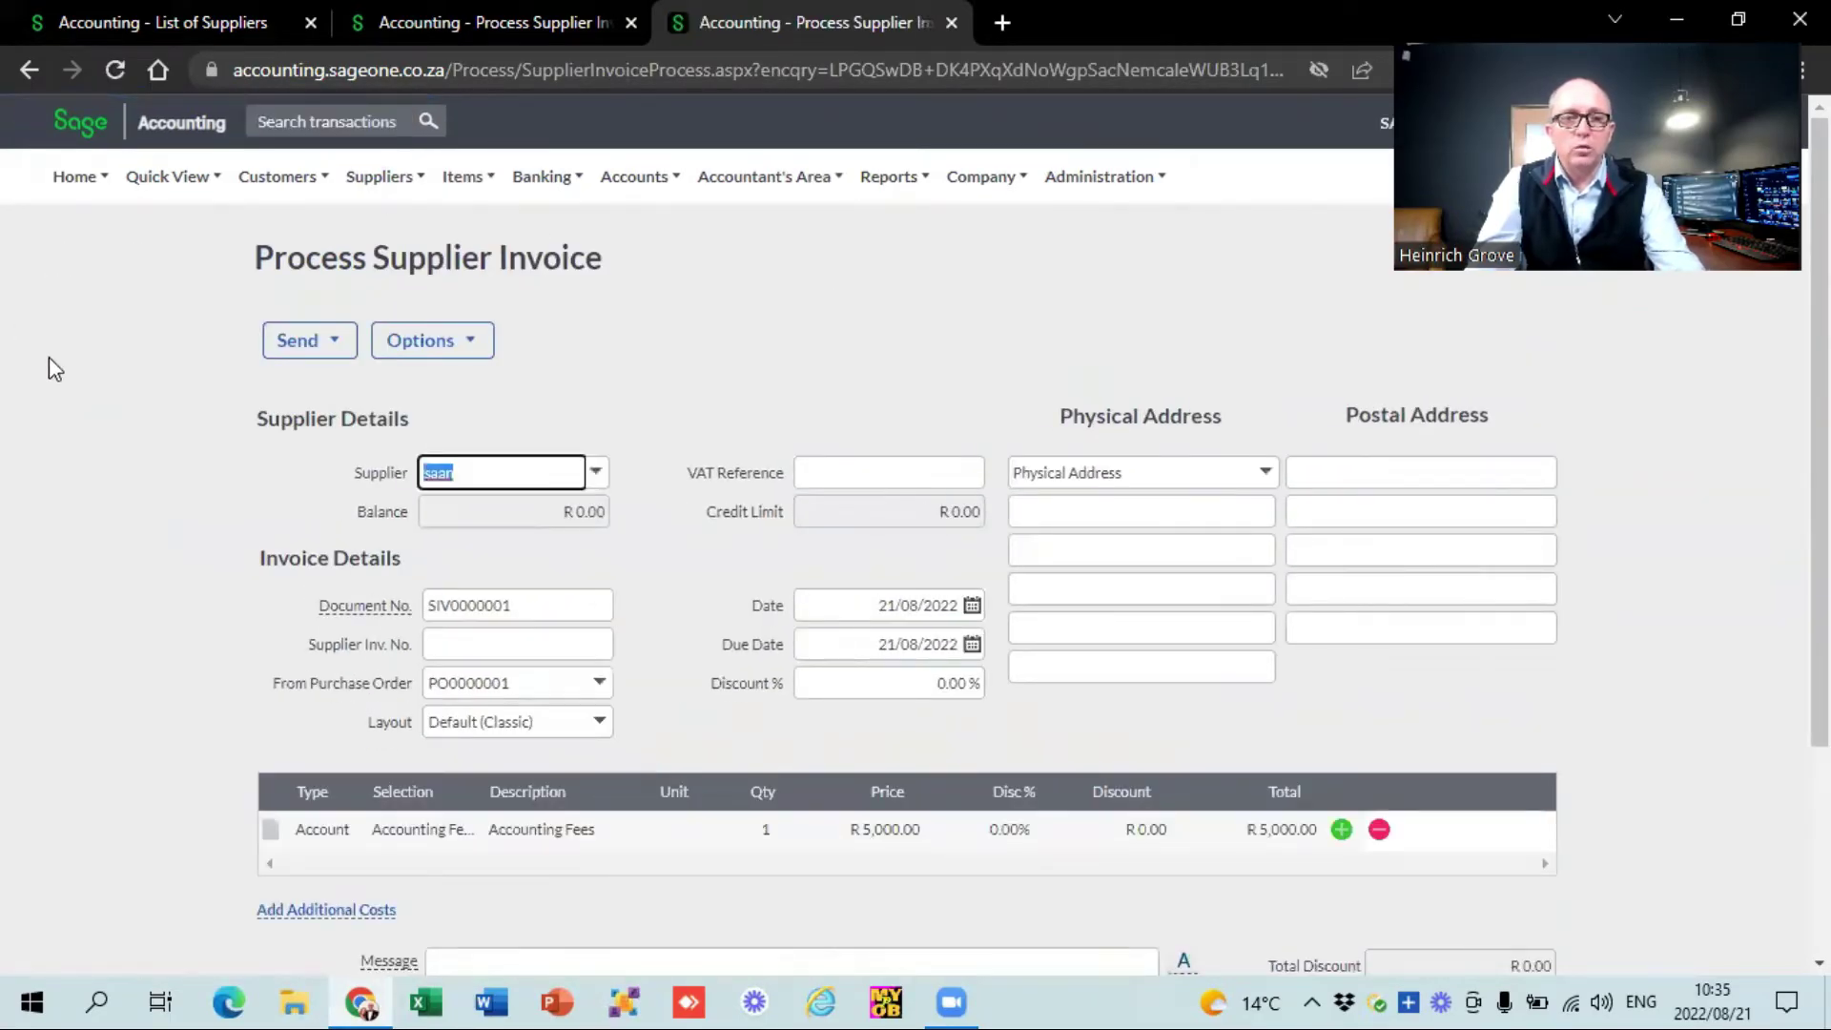
scroll(119, 400, "down", 3)
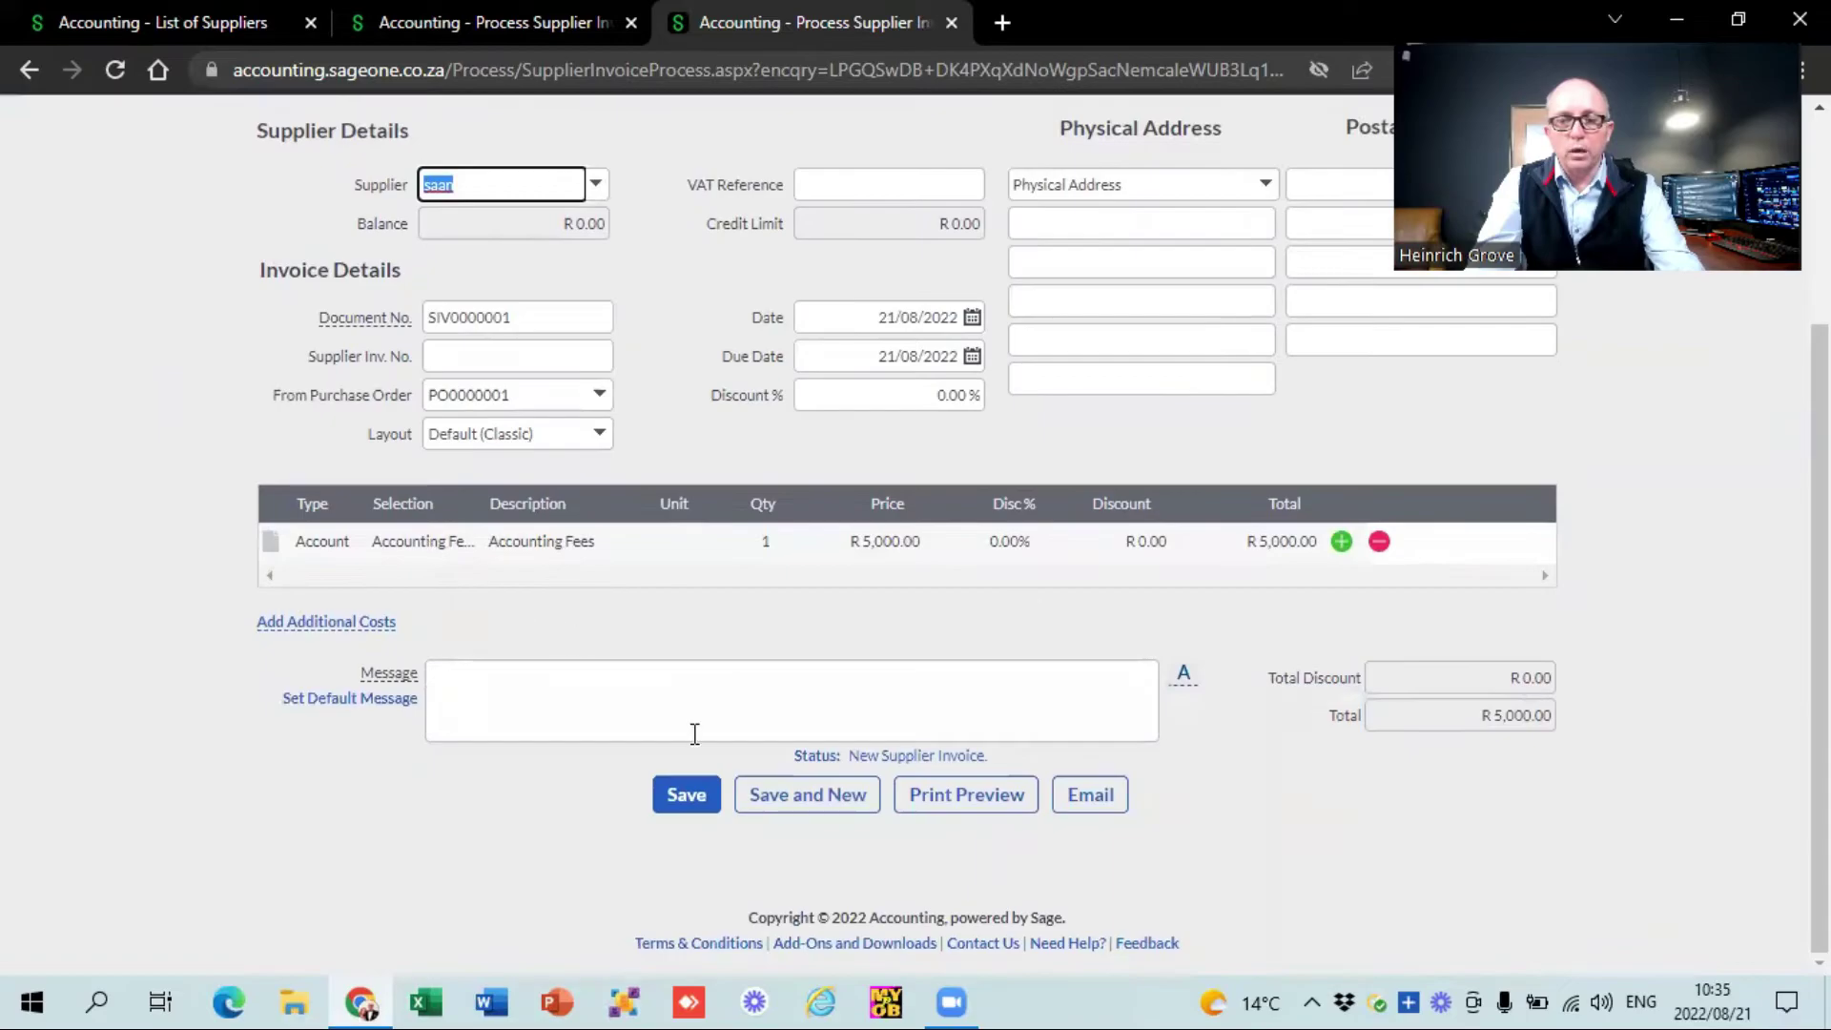
left_click(702, 792)
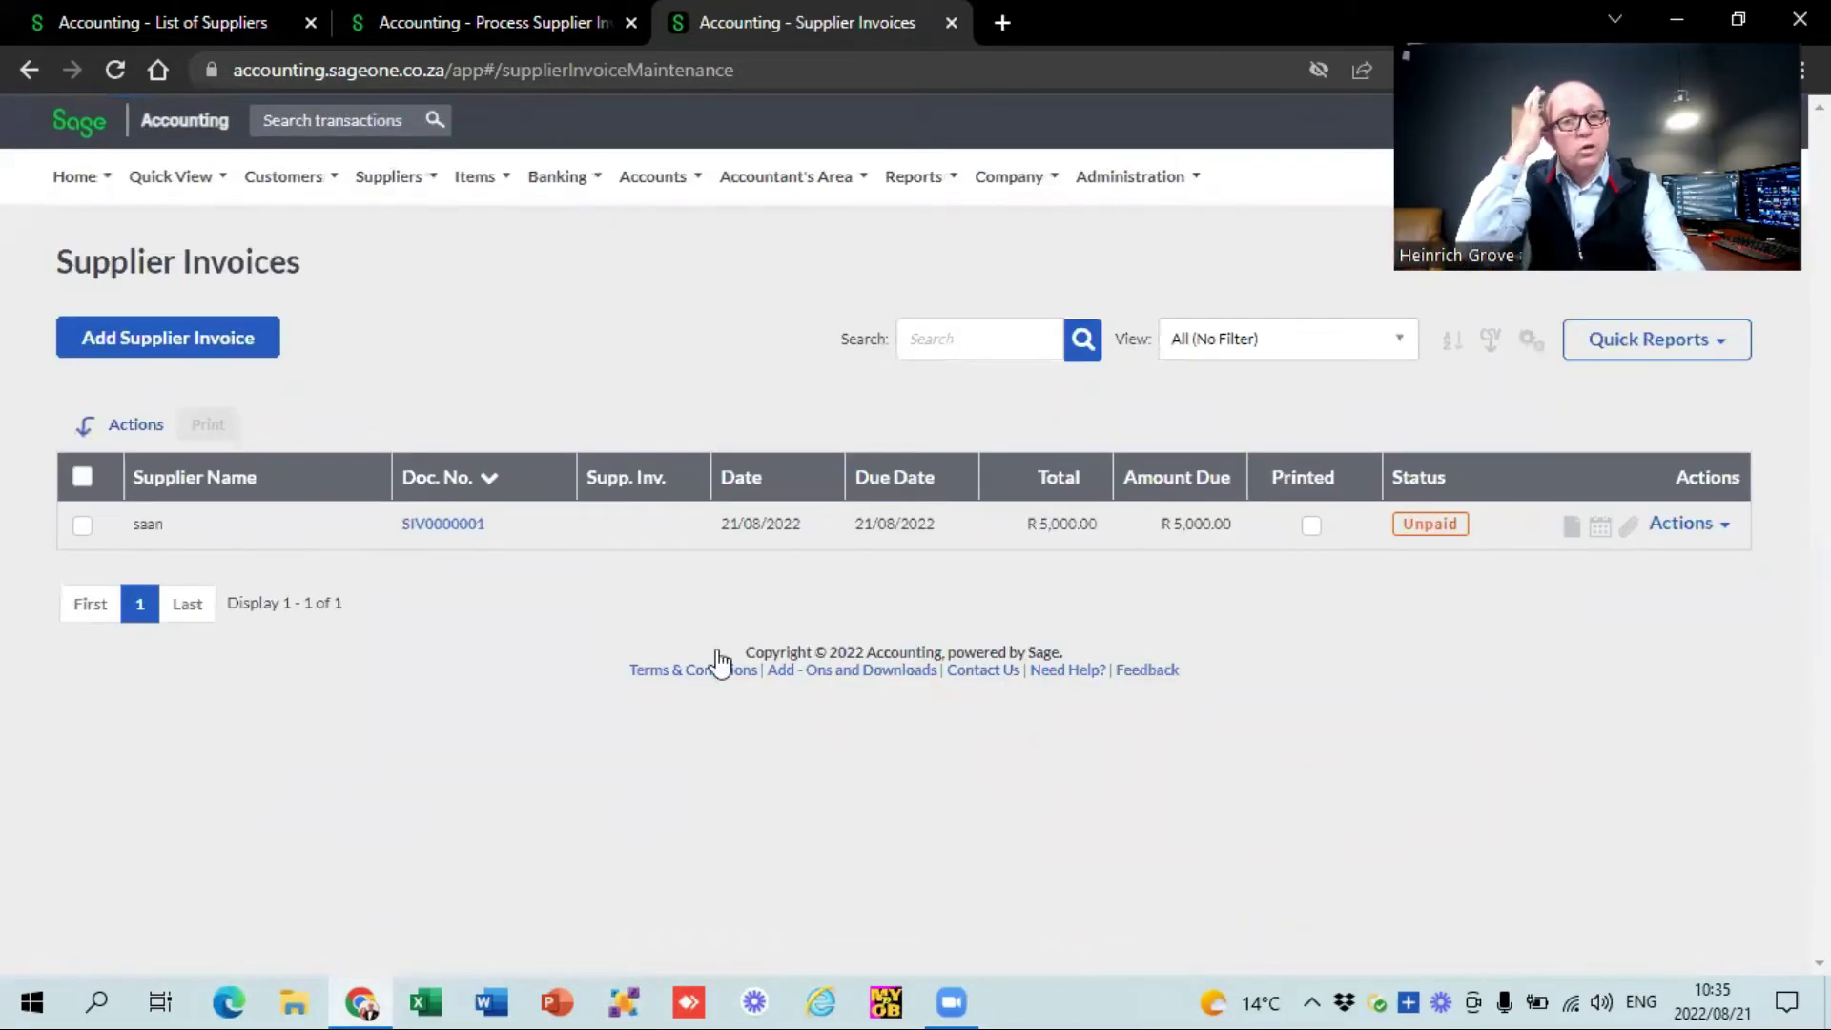
Start a new supplier invoice for supplier saan 2 and open the account selection of its first line.
mouse_move(392, 177)
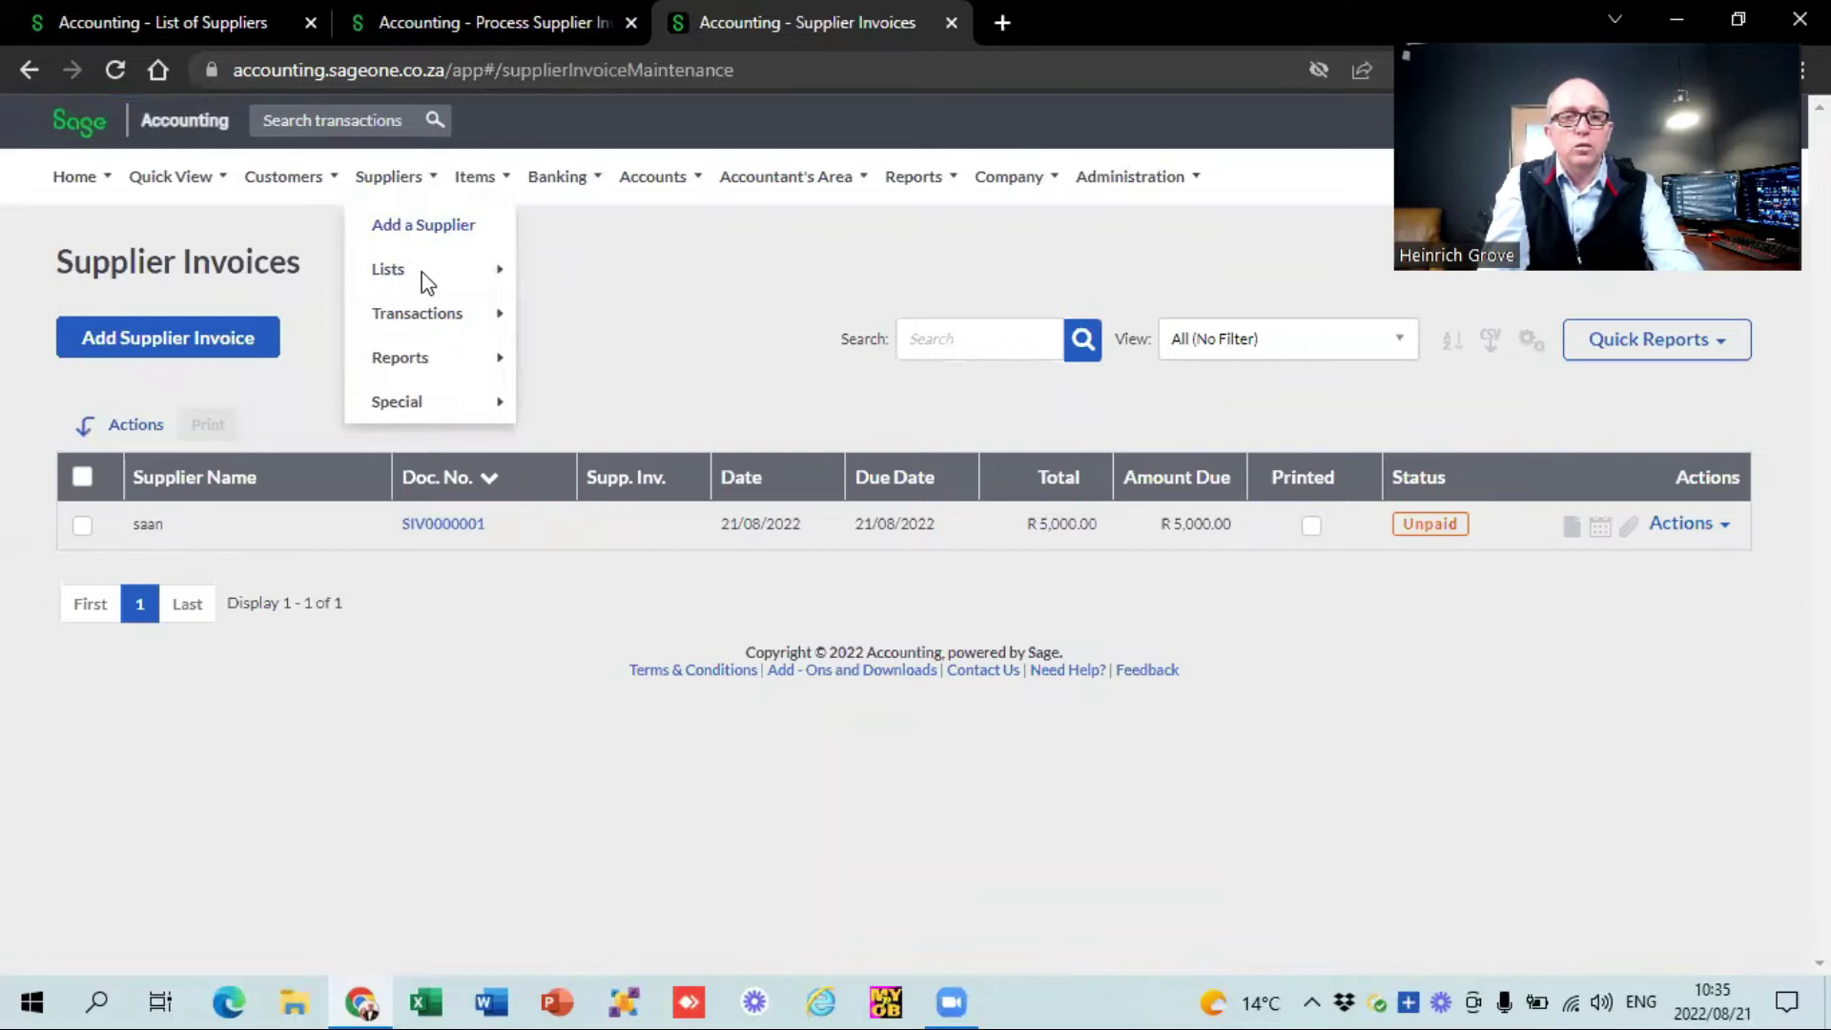
mouse_move(453, 327)
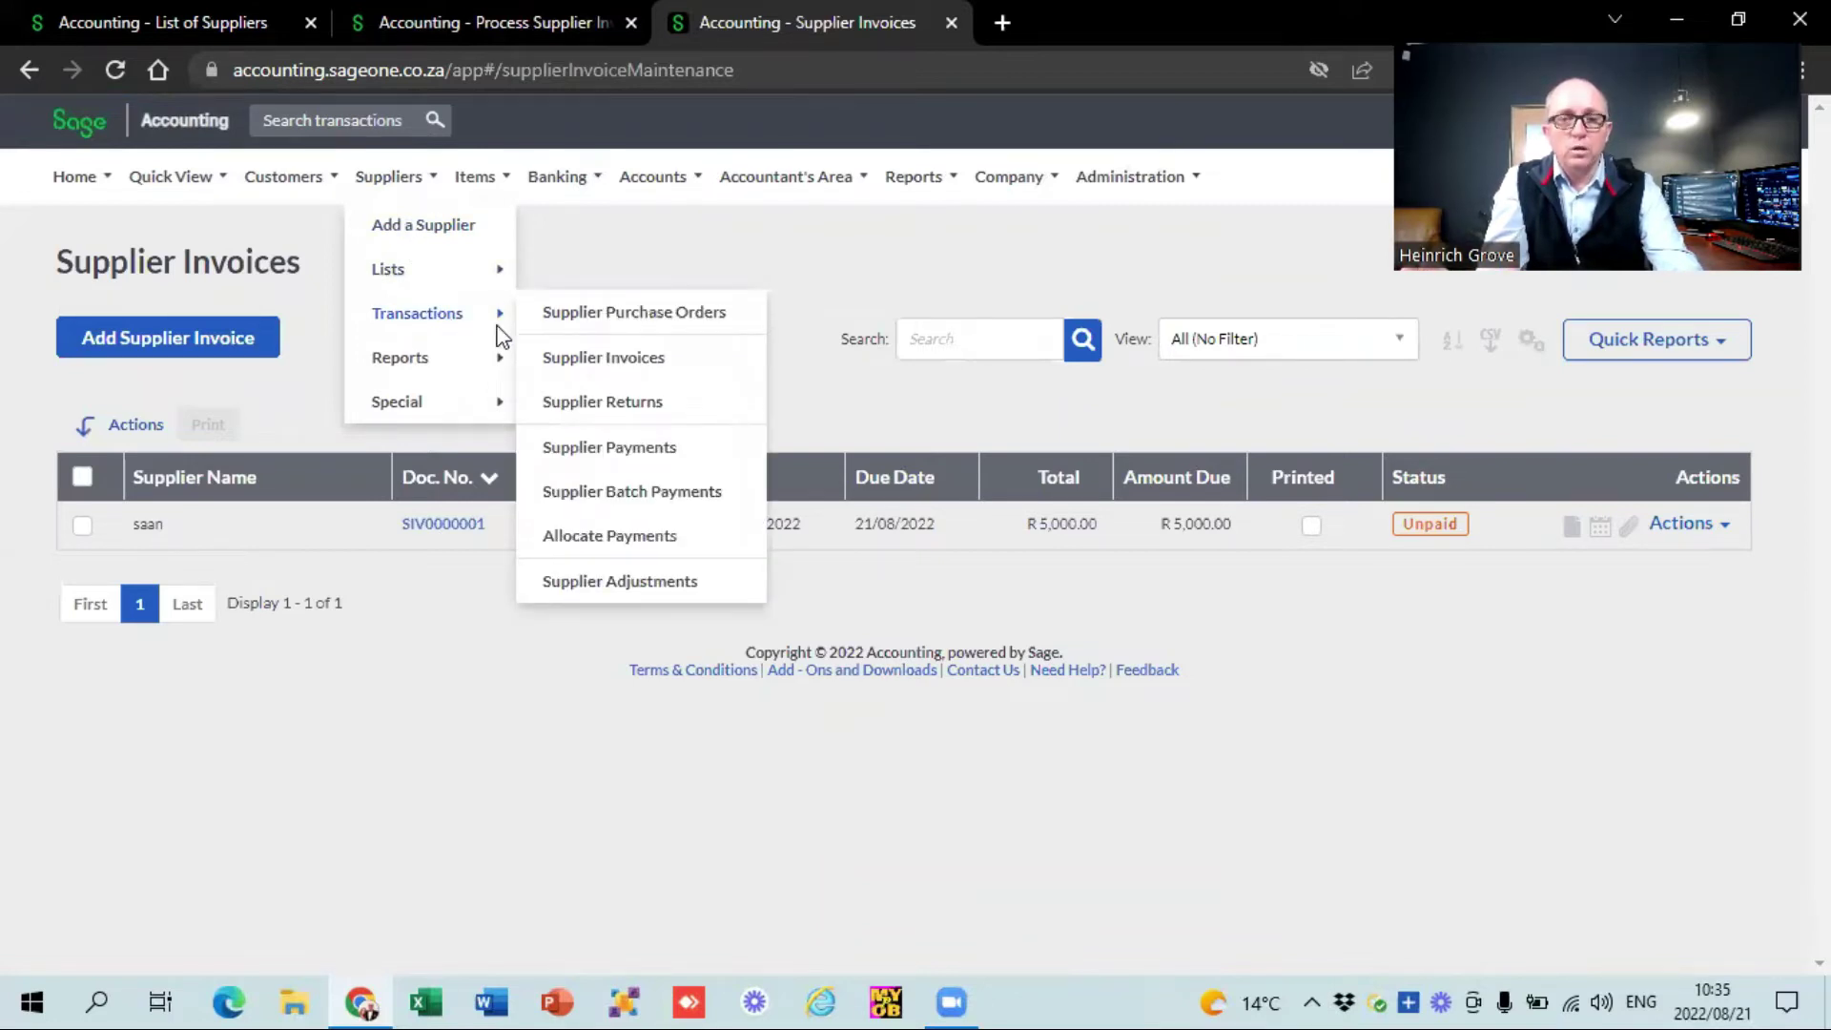
left_click(586, 368)
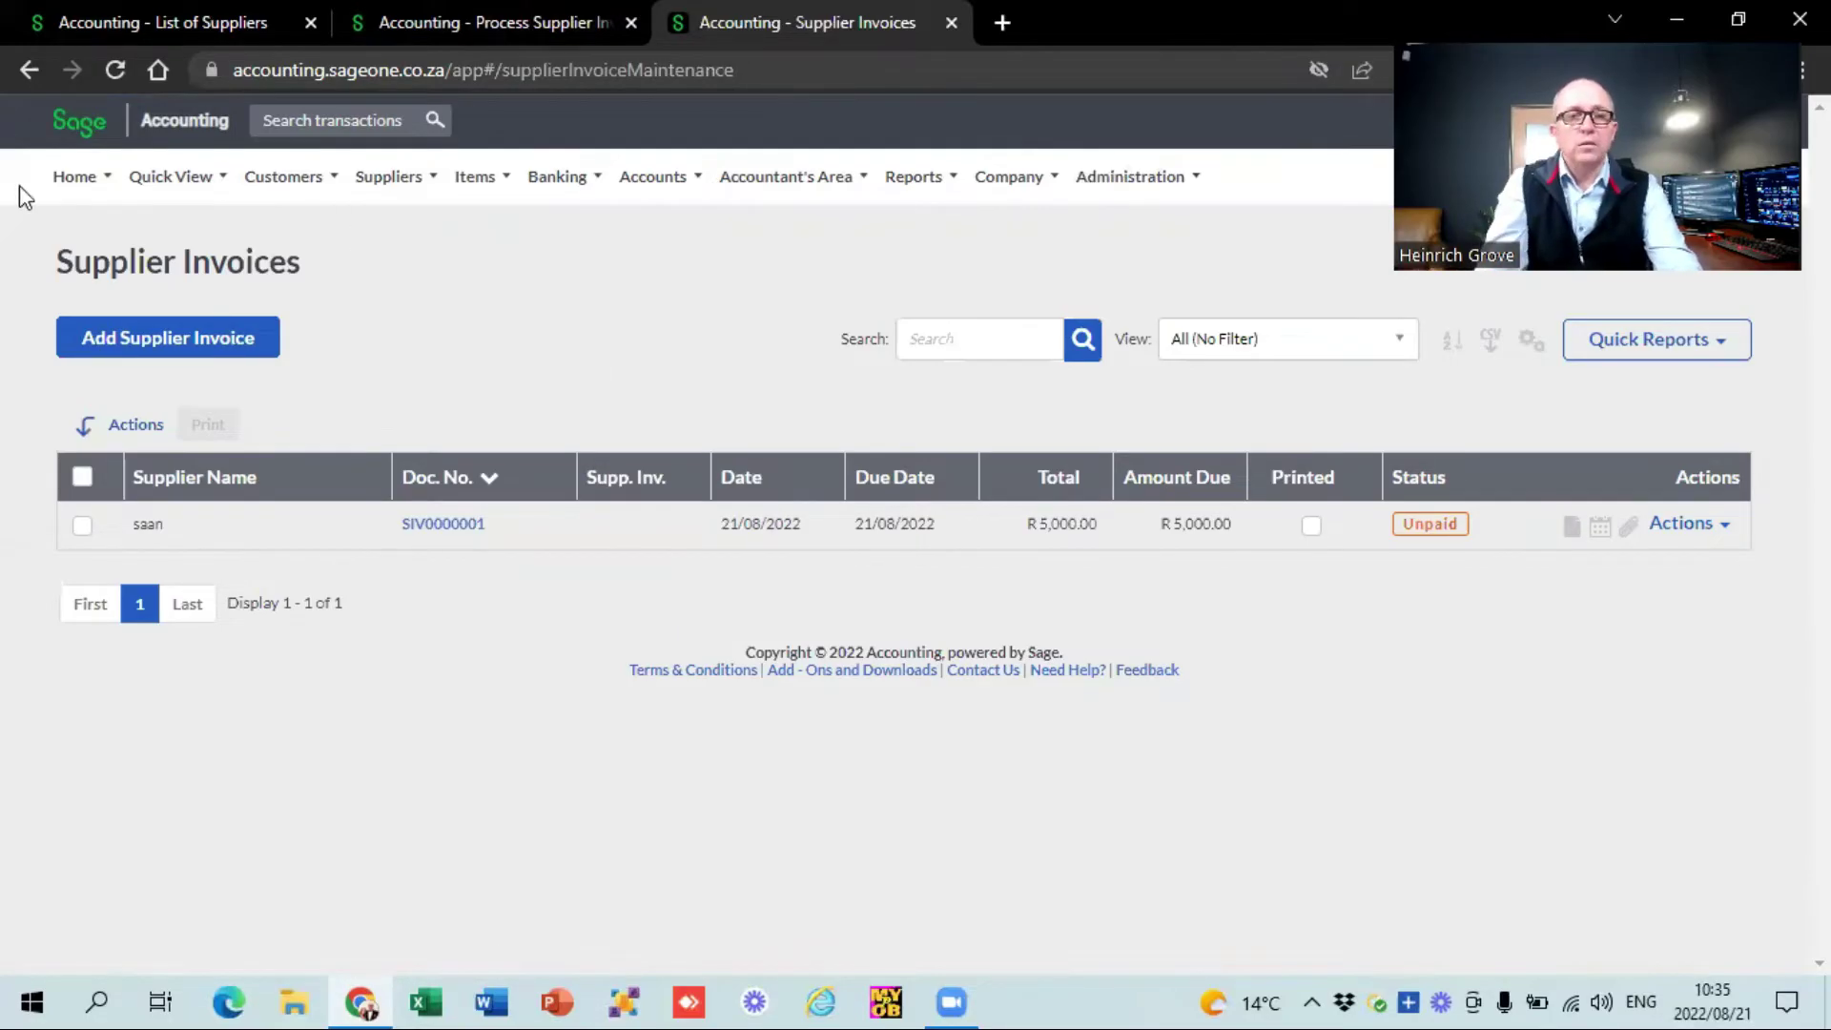
left_click(212, 353)
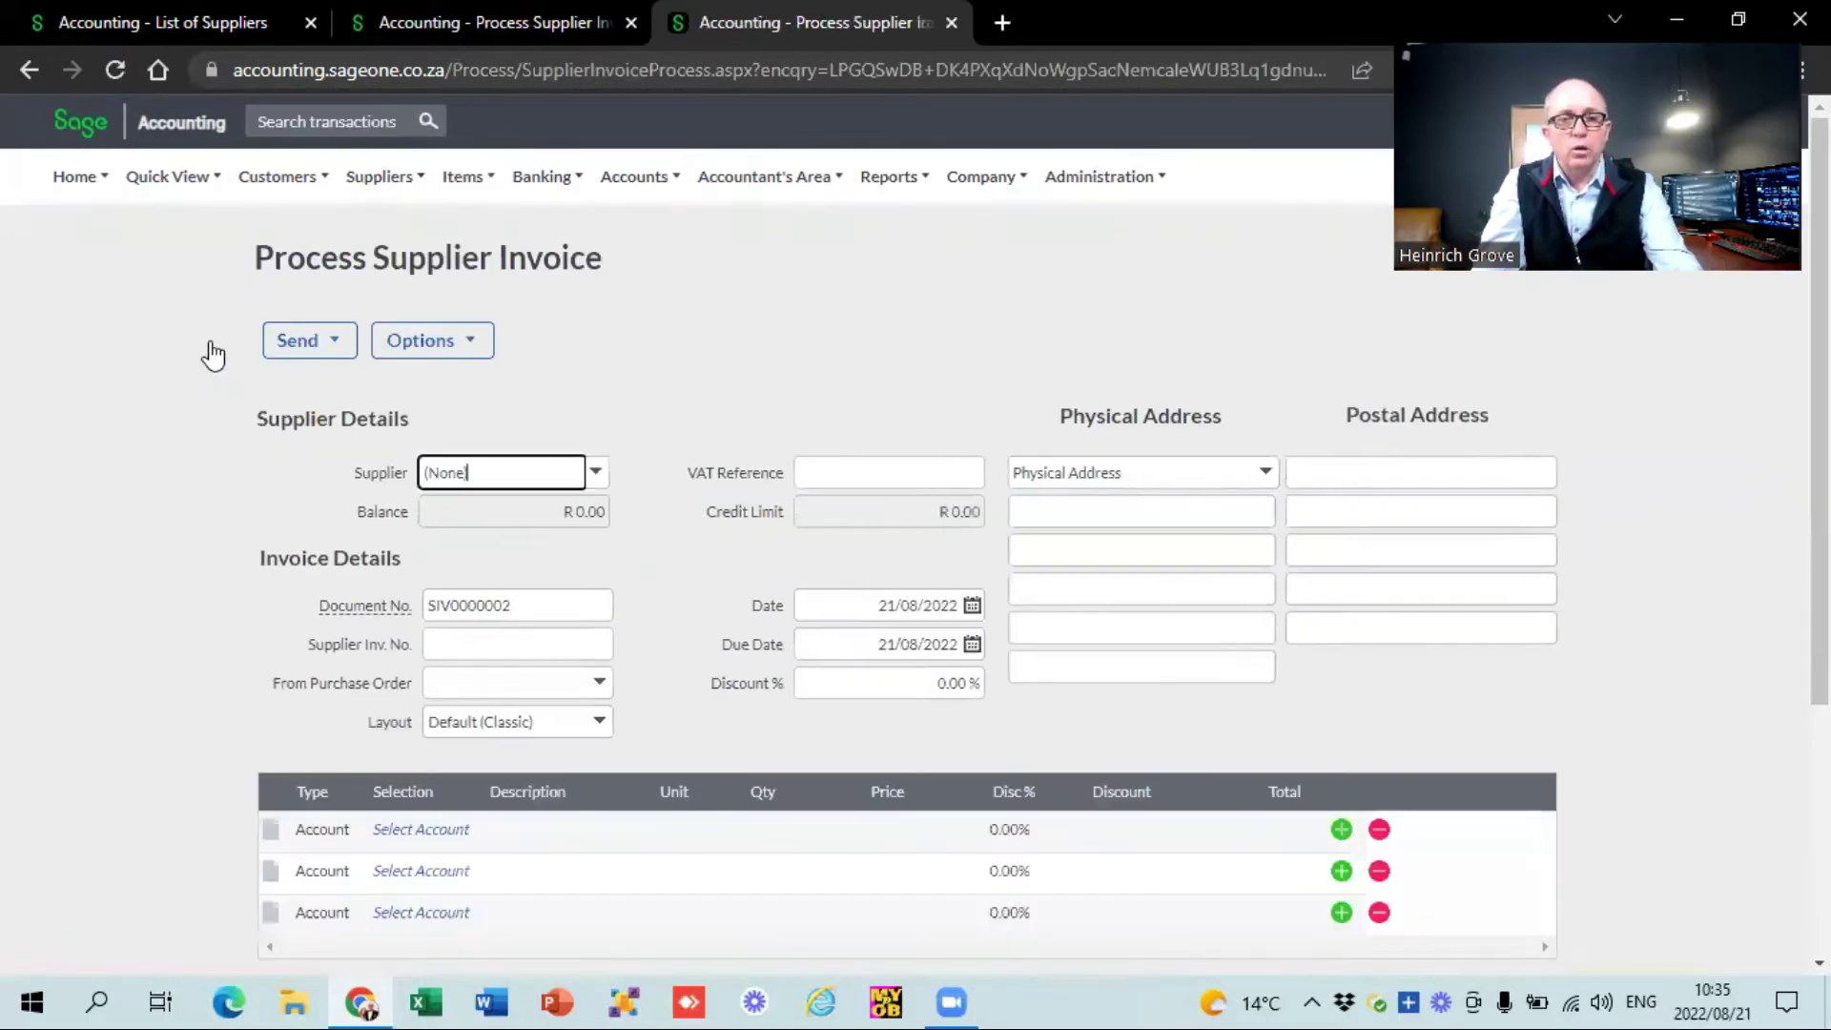
type("saan")
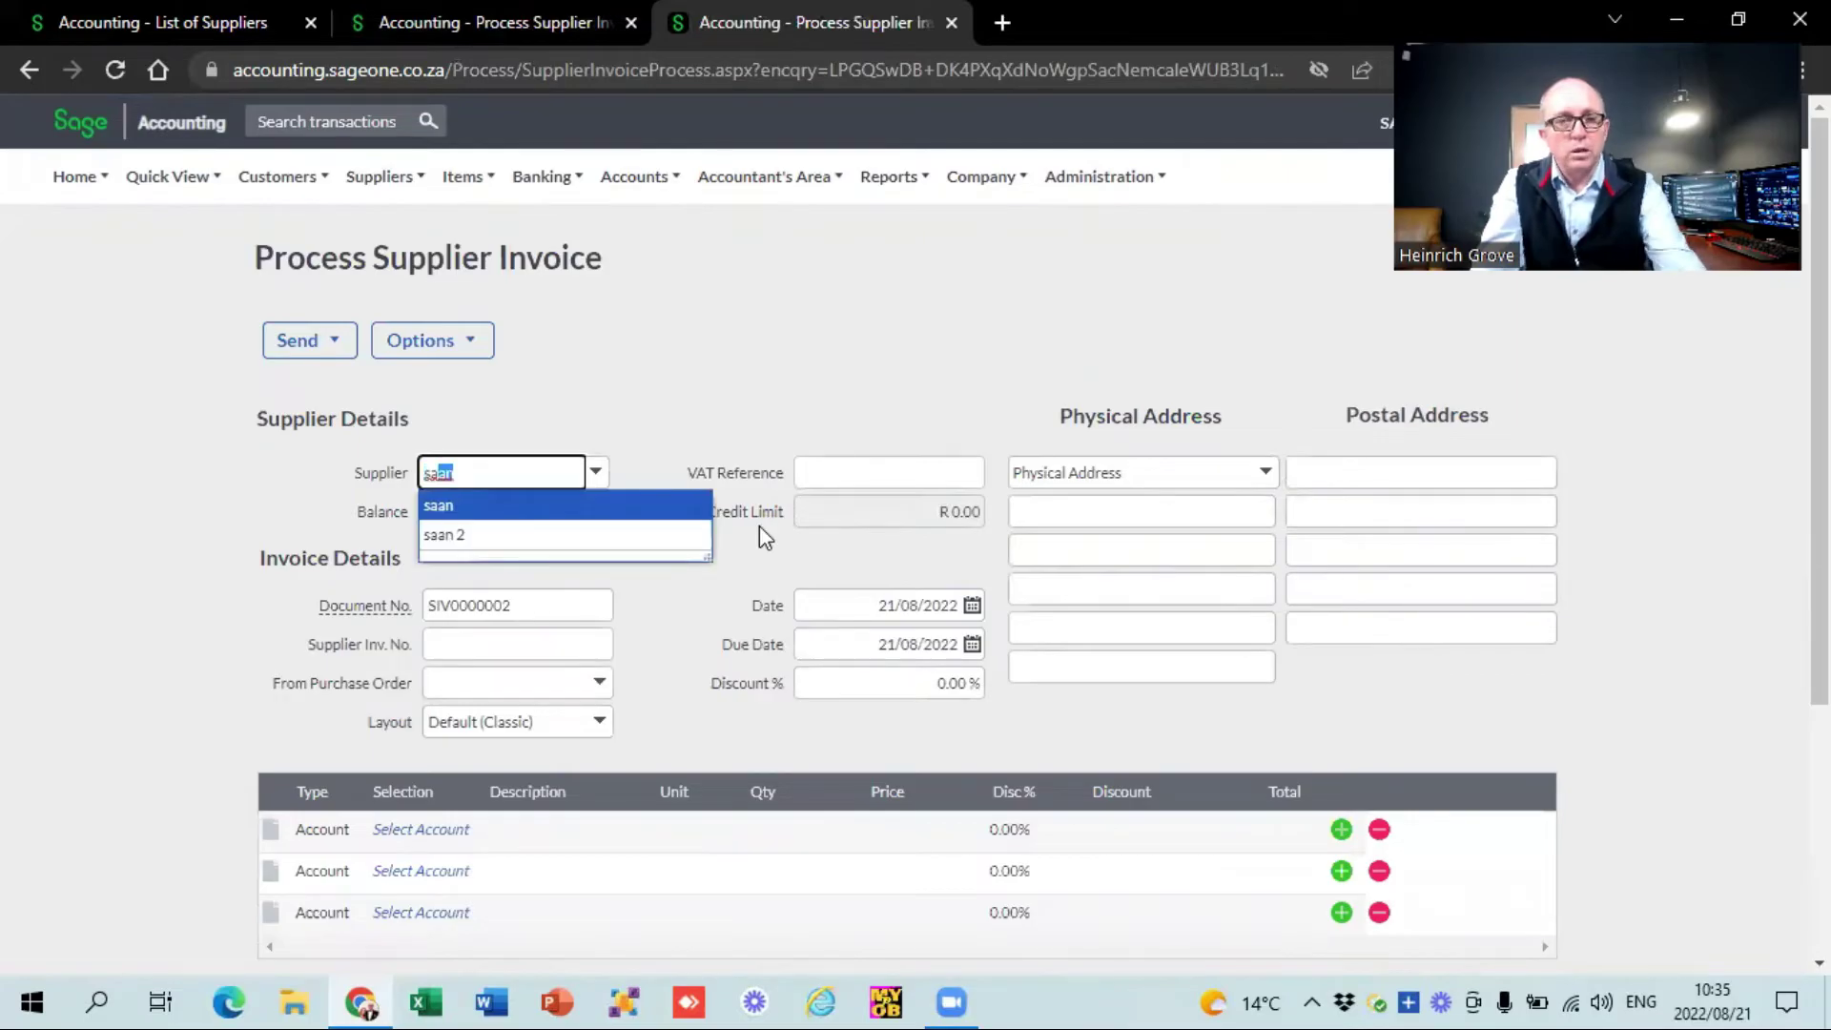
left_click(550, 535)
left_click(442, 837)
type("Sa")
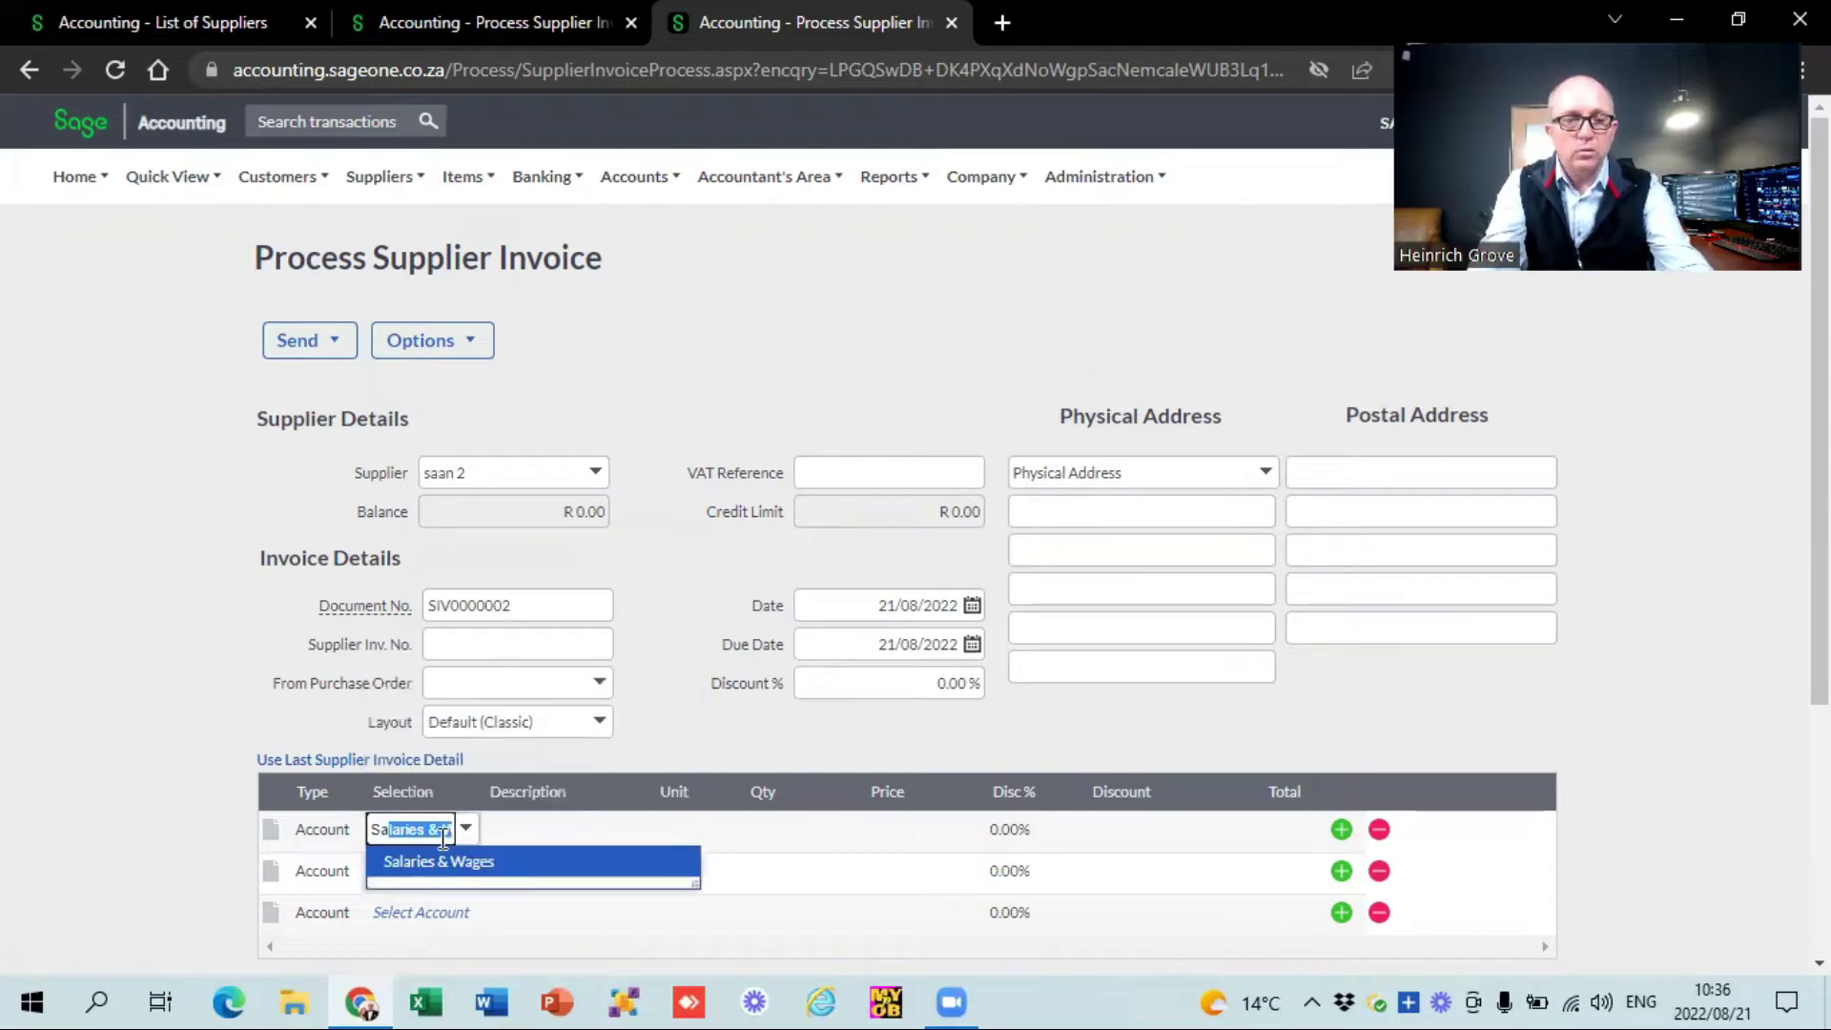
key("BackSpace")
key("BackSpace")
key("BackSpace")
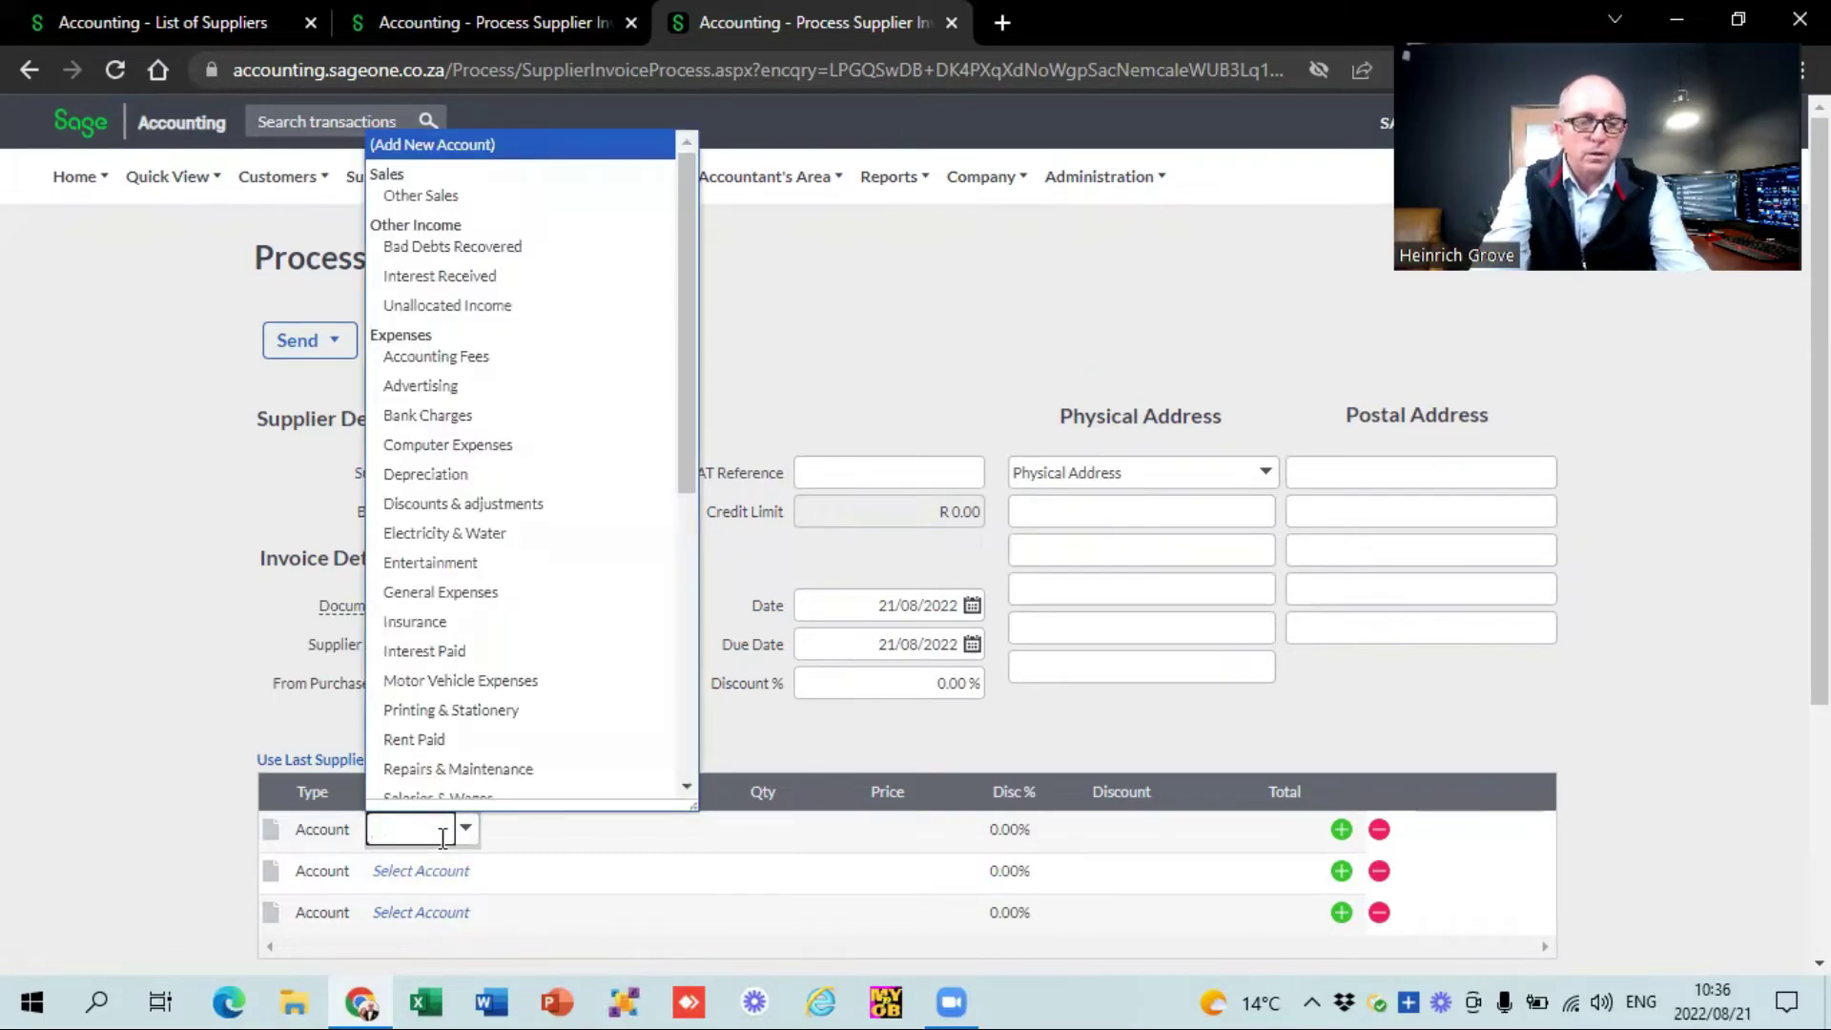
Choose Accounting Fees for the first line with quantity 1 and price 10000, and save the supplier invoice.
type("Accounting")
key("Return")
scroll(445, 846, "down", 4)
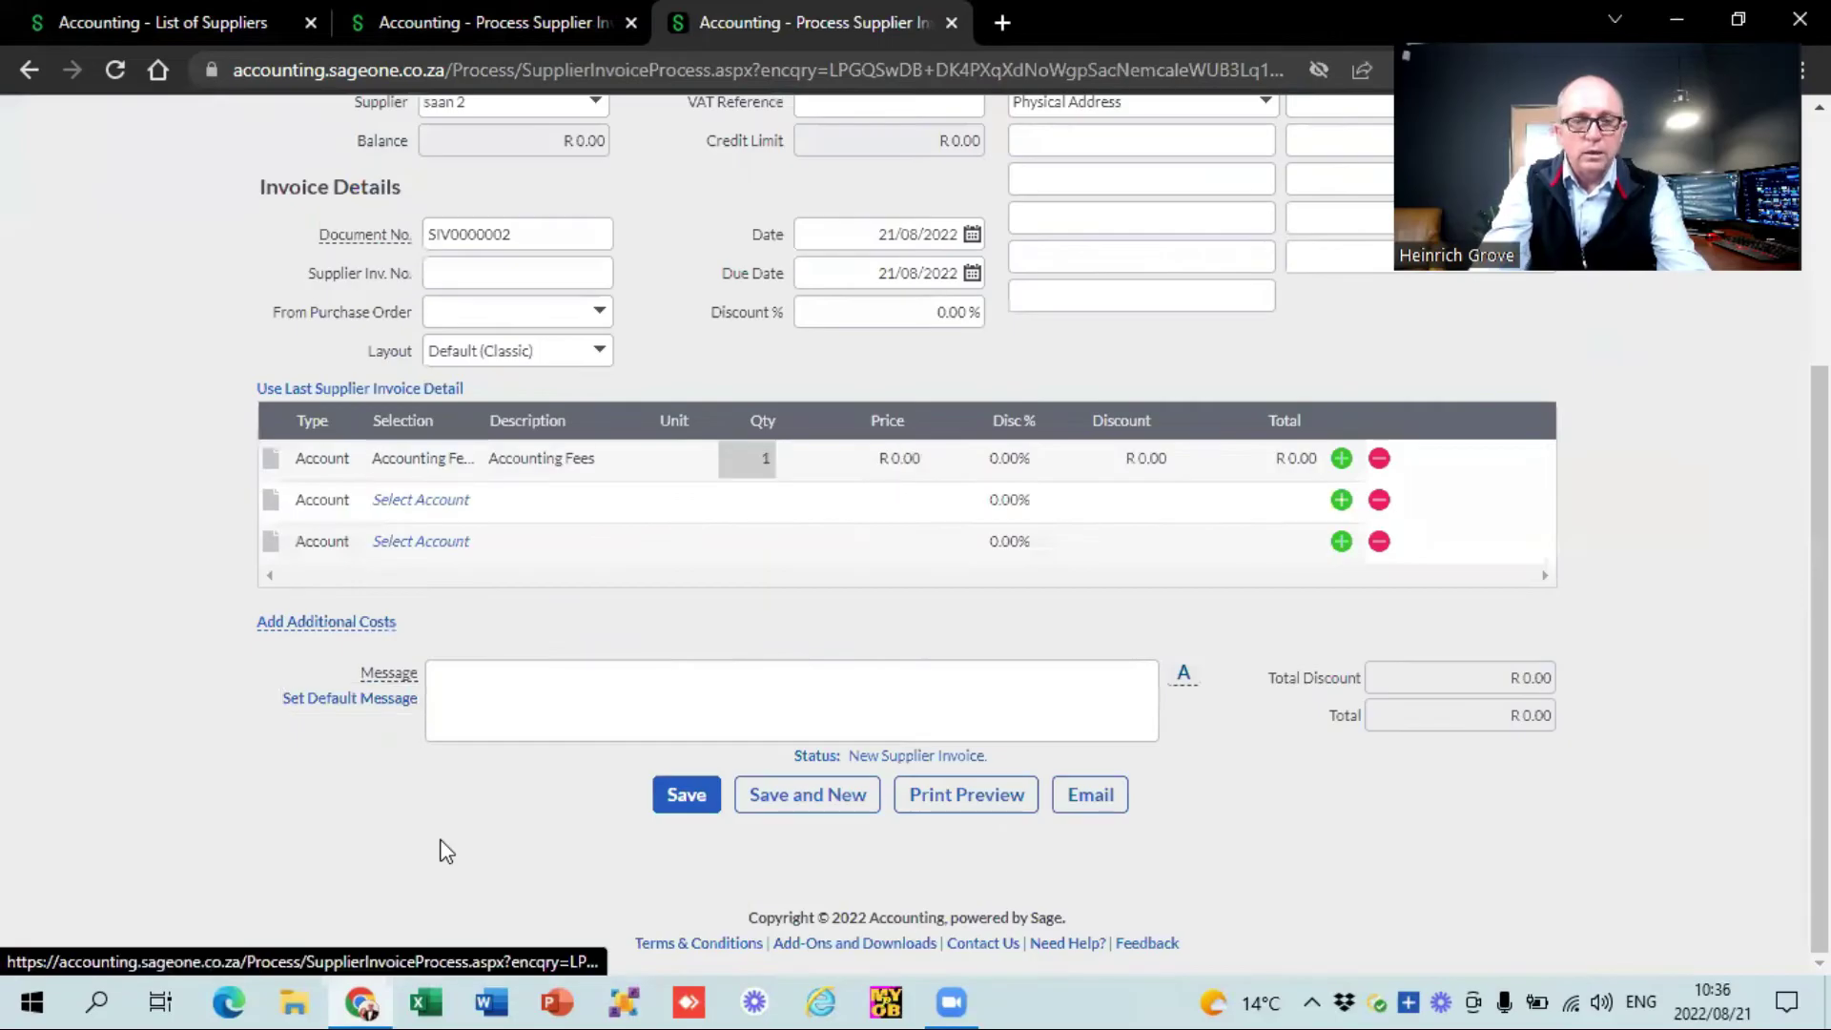
key("Tab")
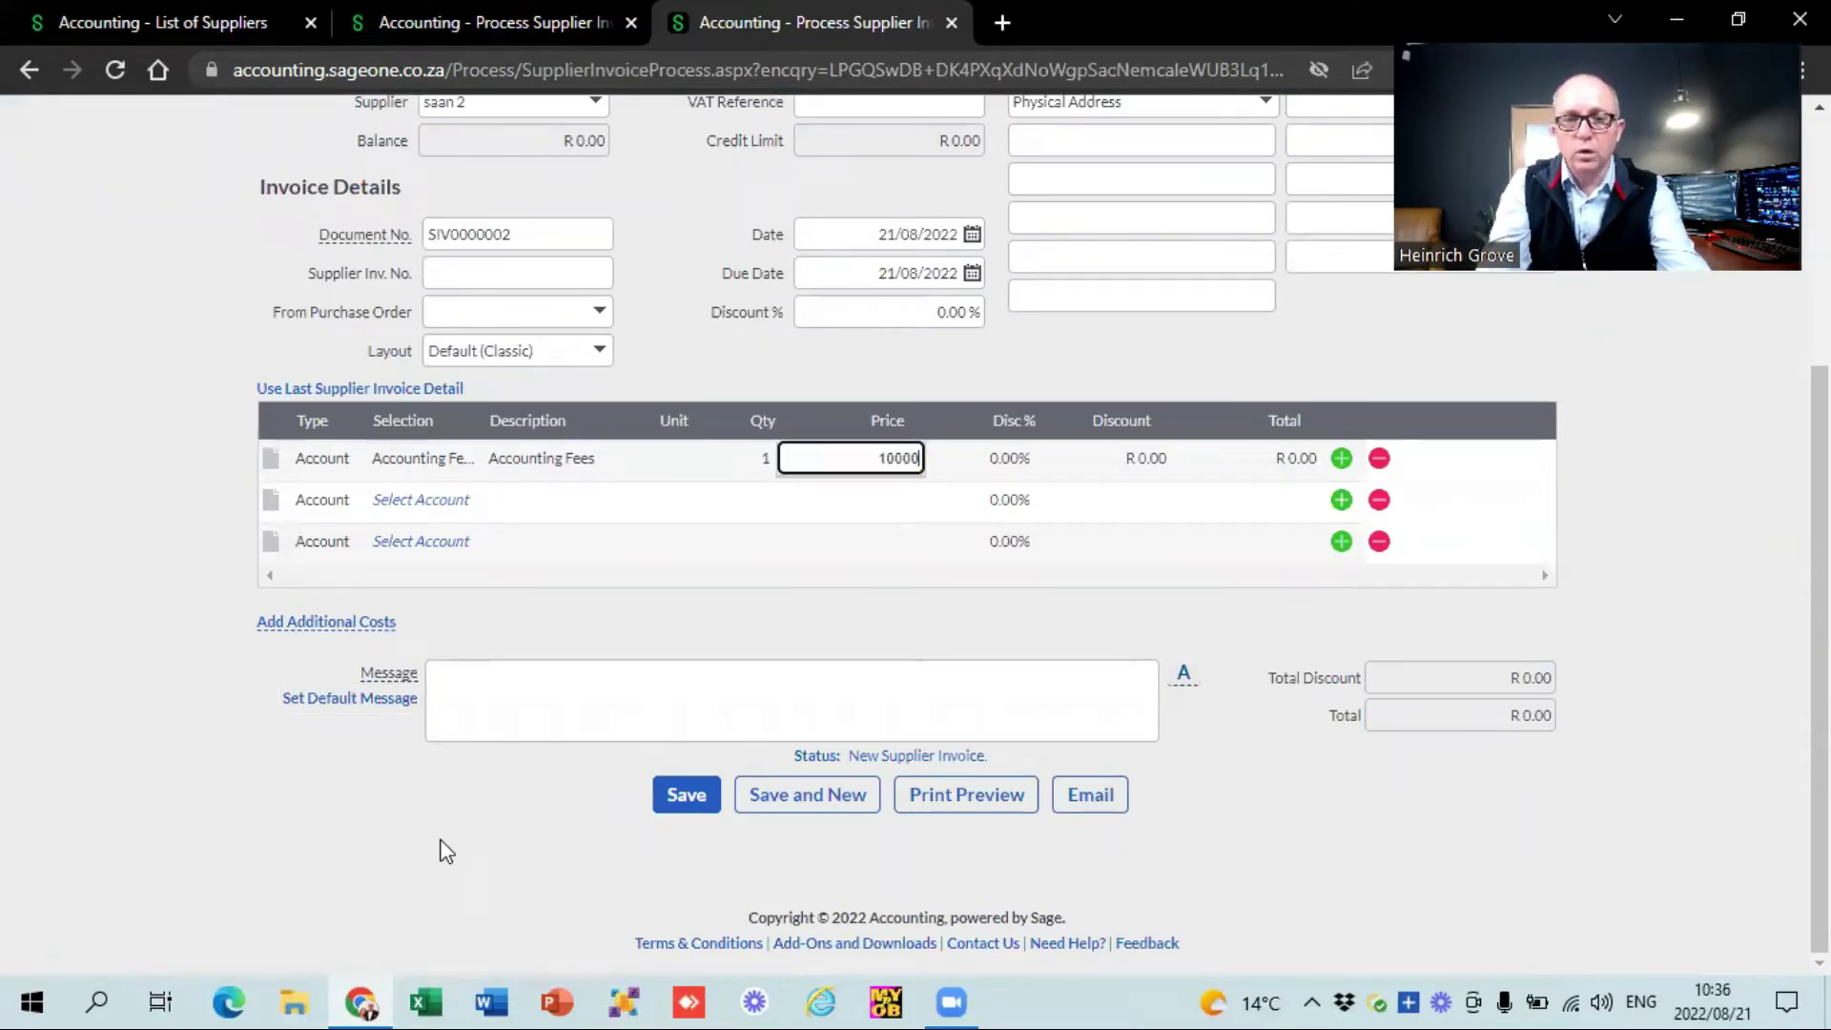
key("Tab")
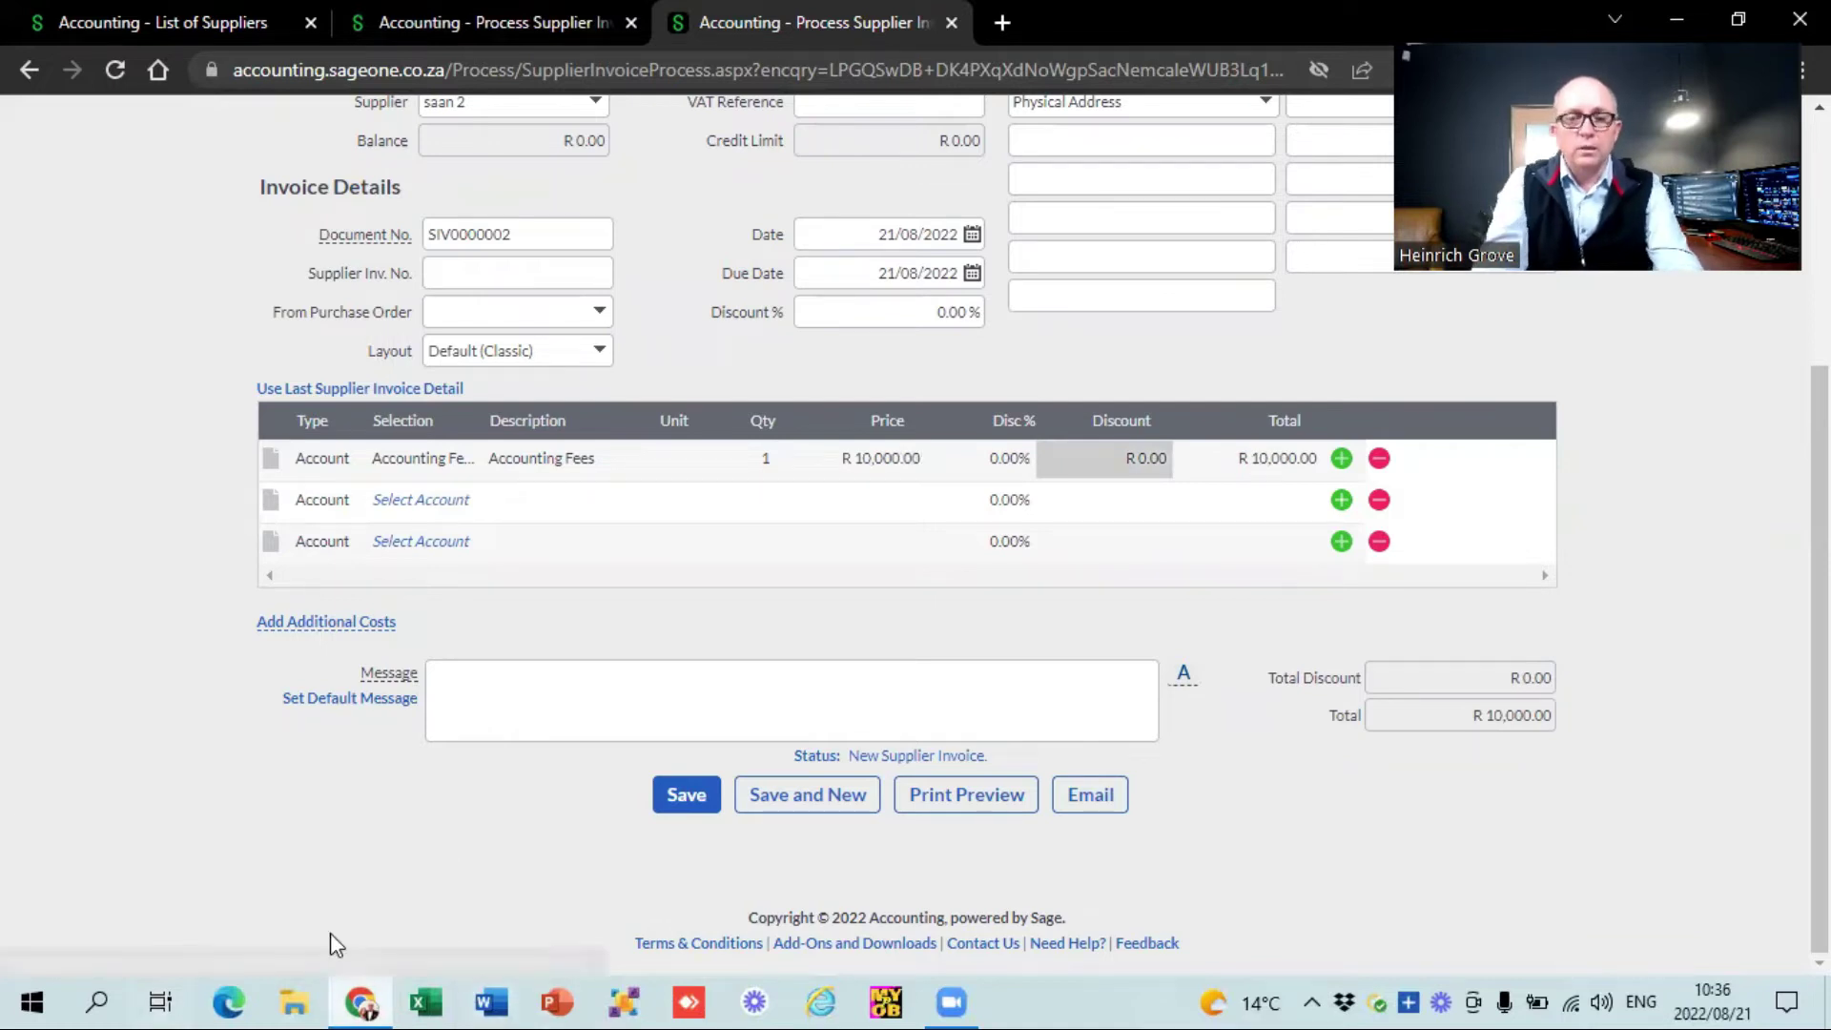
left_click(683, 799)
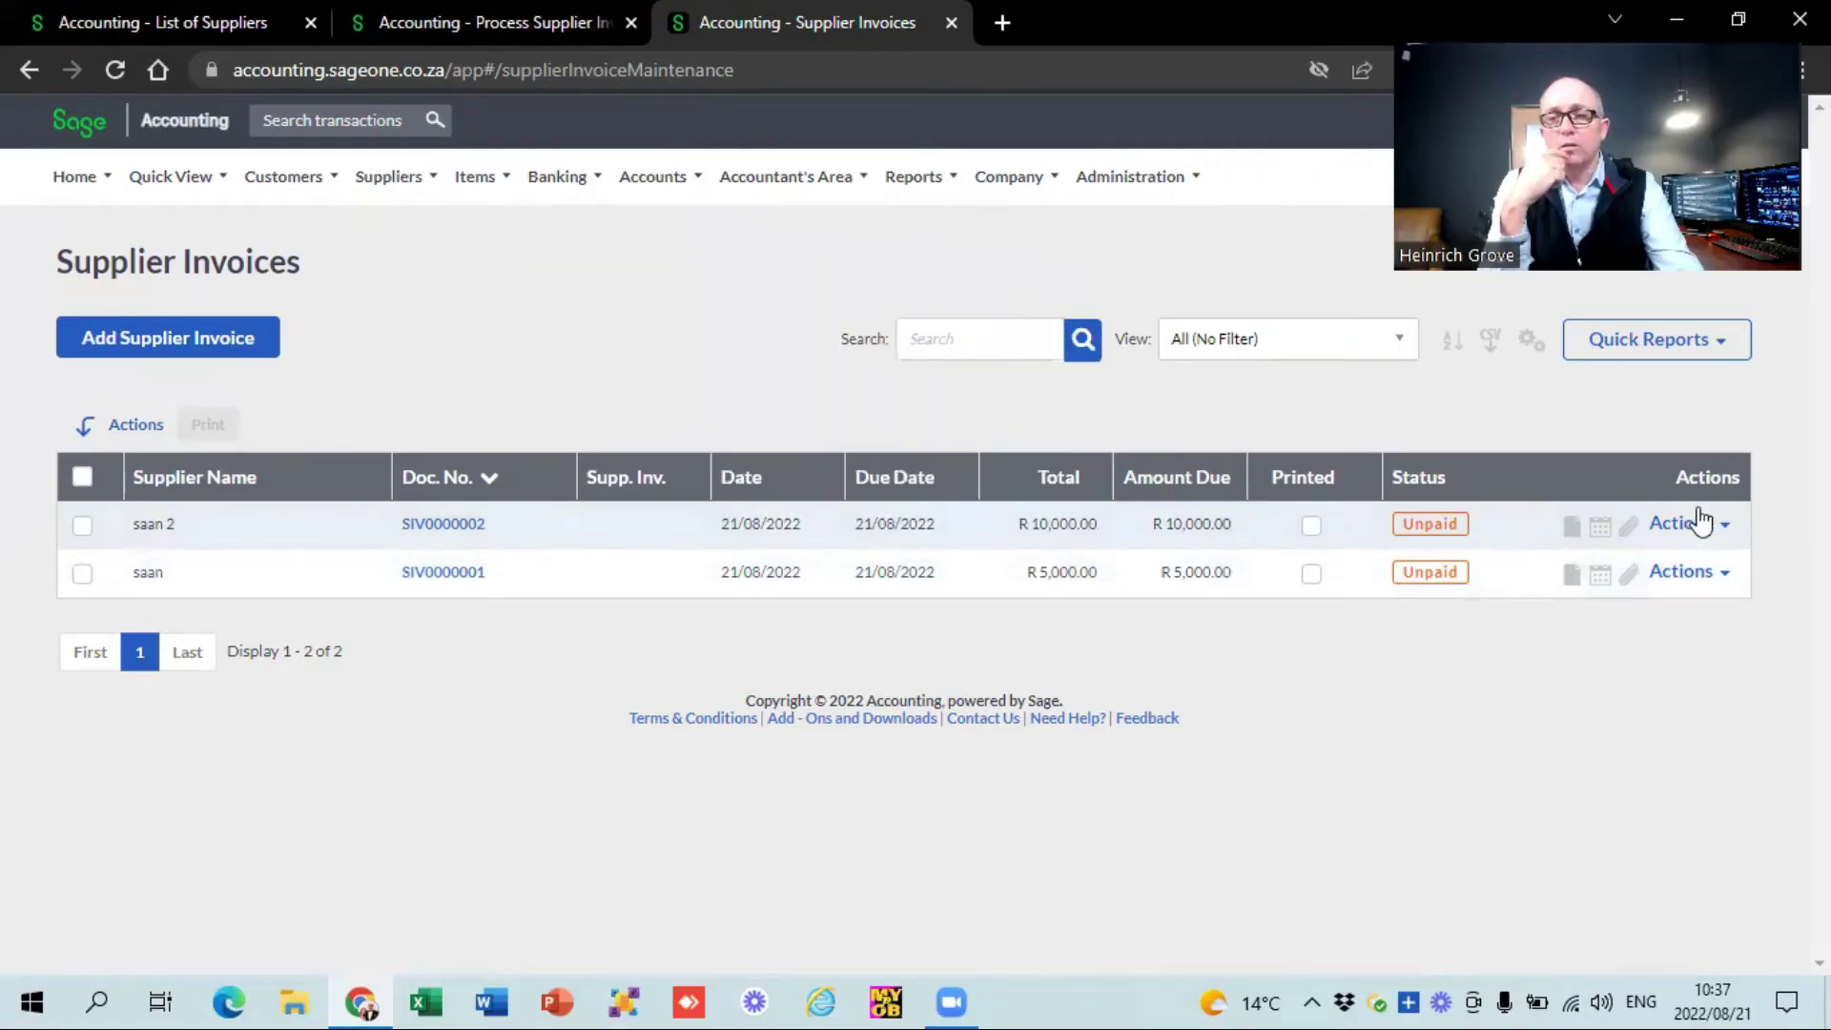
Create a supplier return from saan 2's invoice, set the Accounting Fees line price to 1000, and save the return.
left_click(1716, 526)
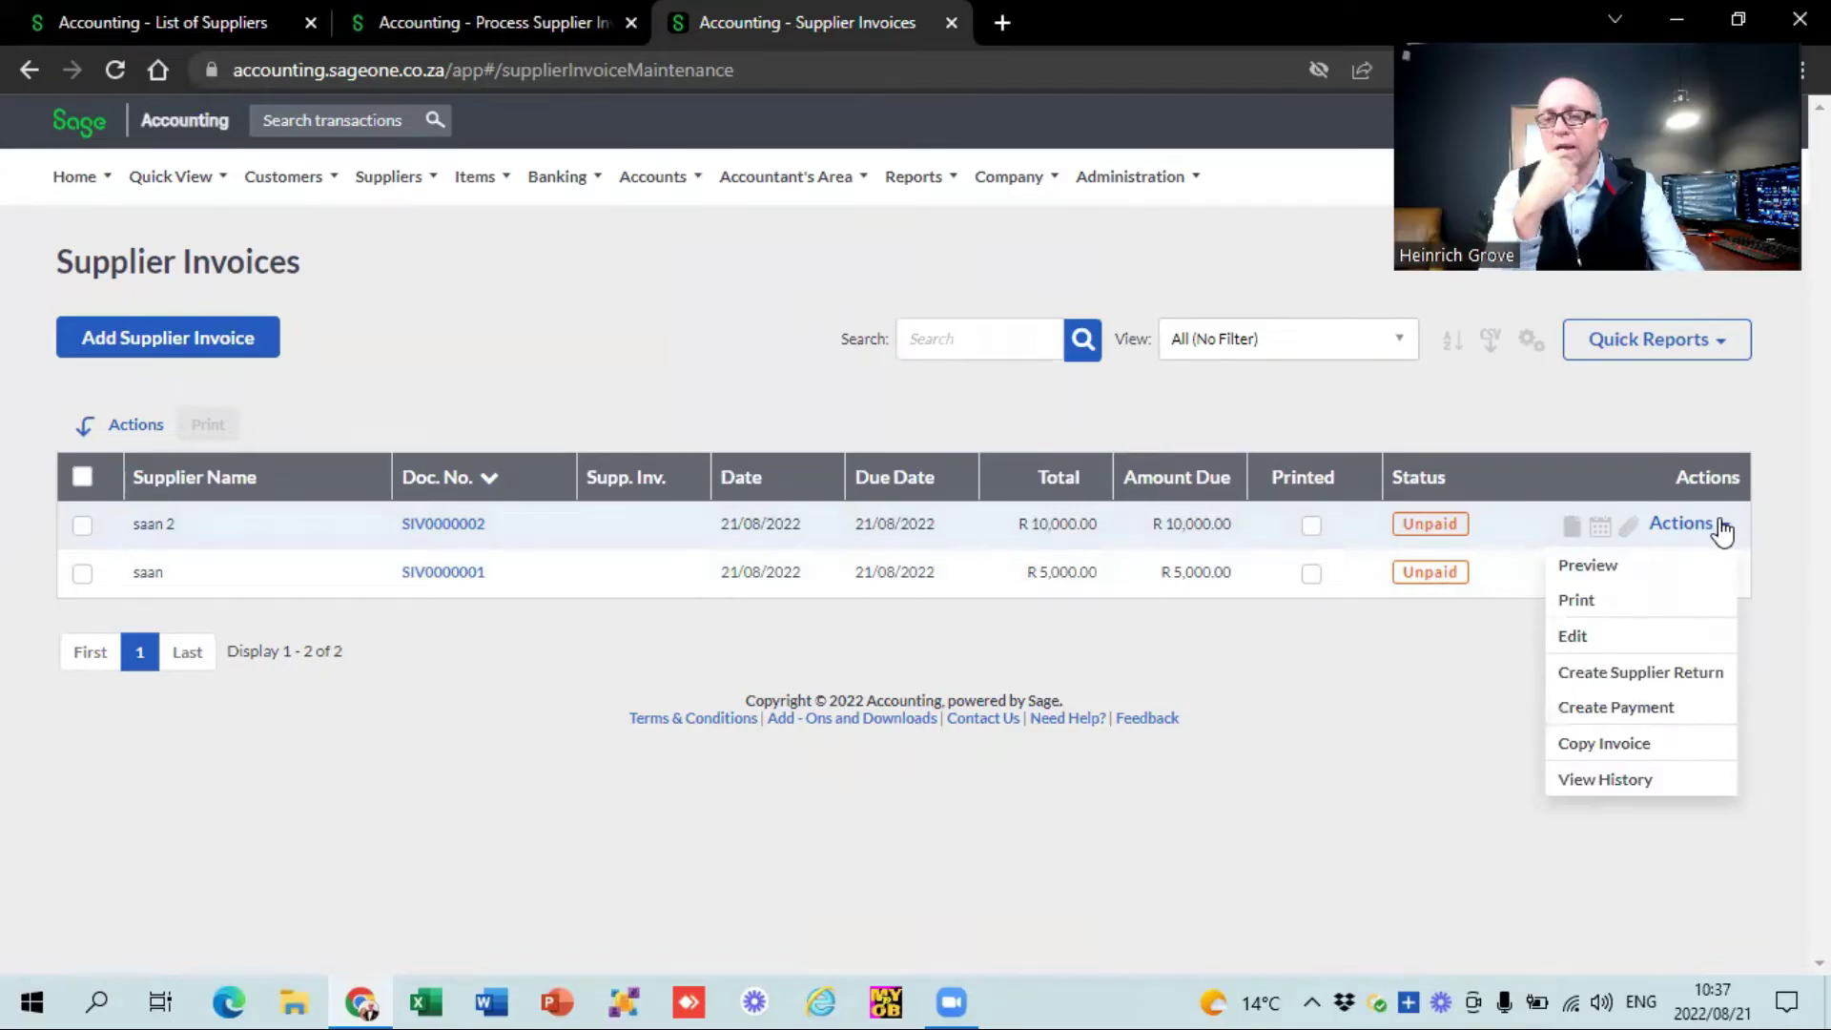
left_click(1626, 680)
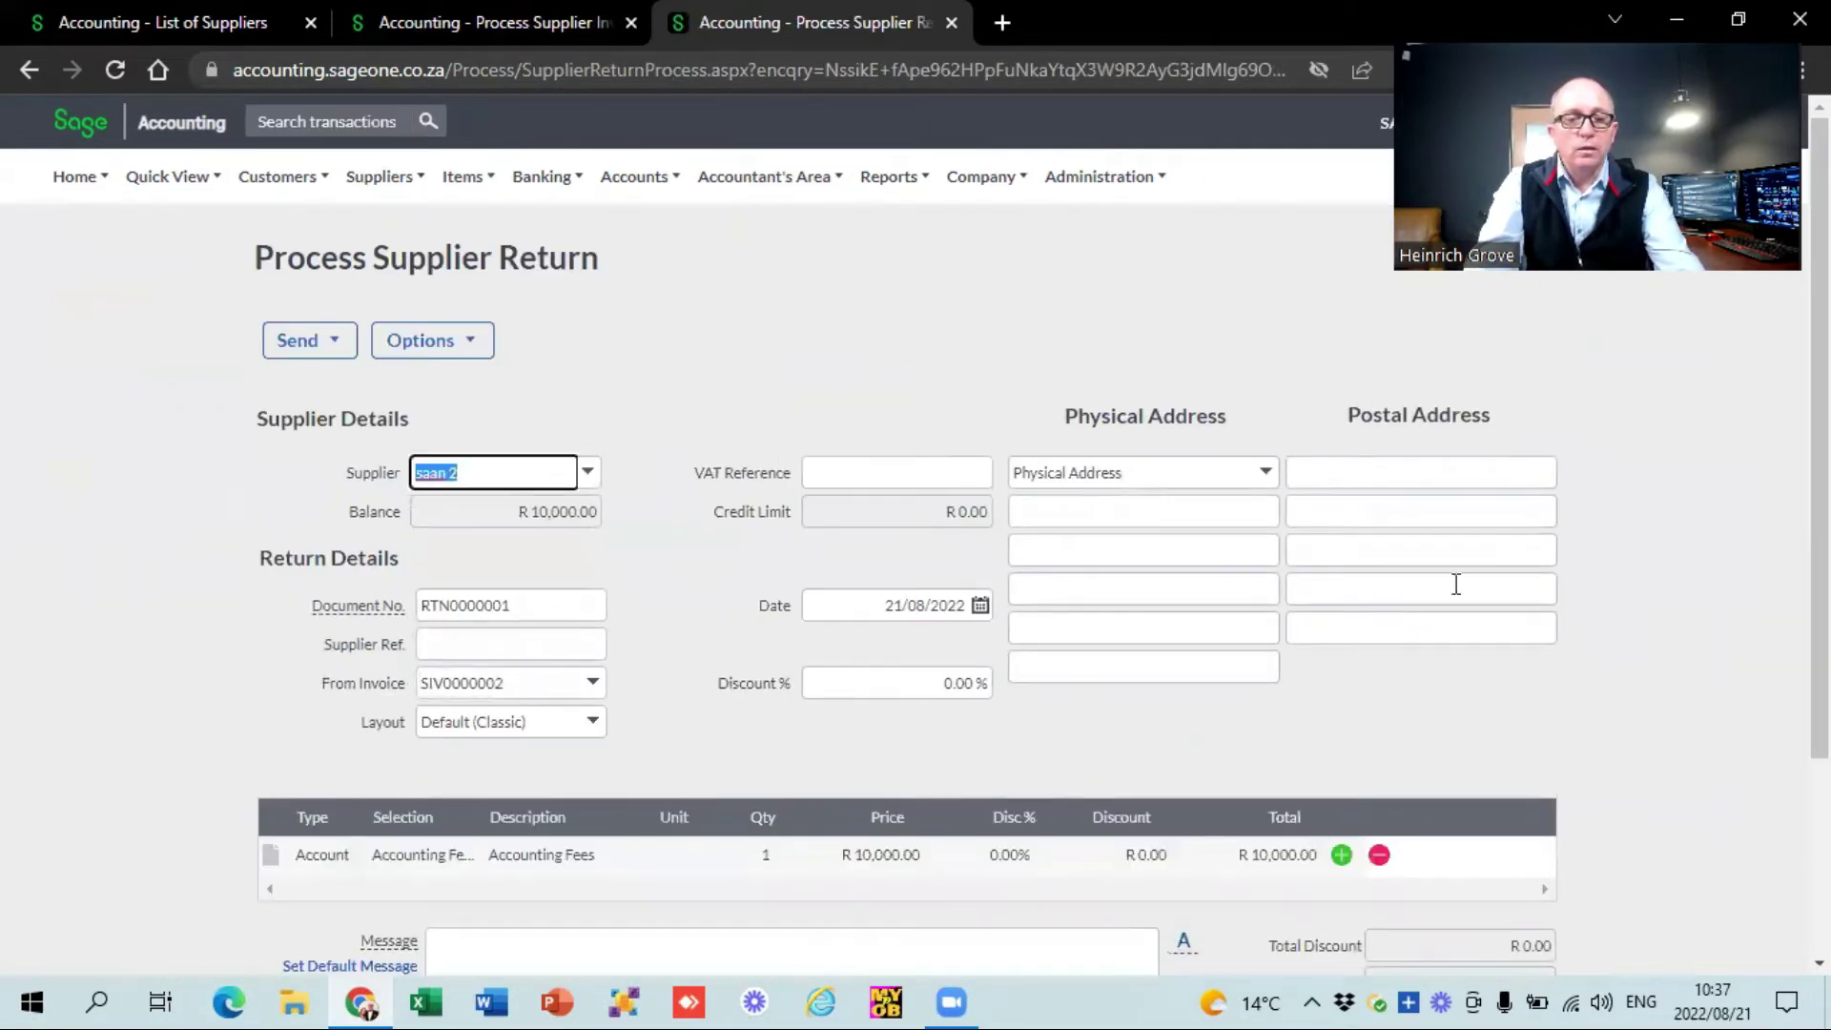
left_click(855, 868)
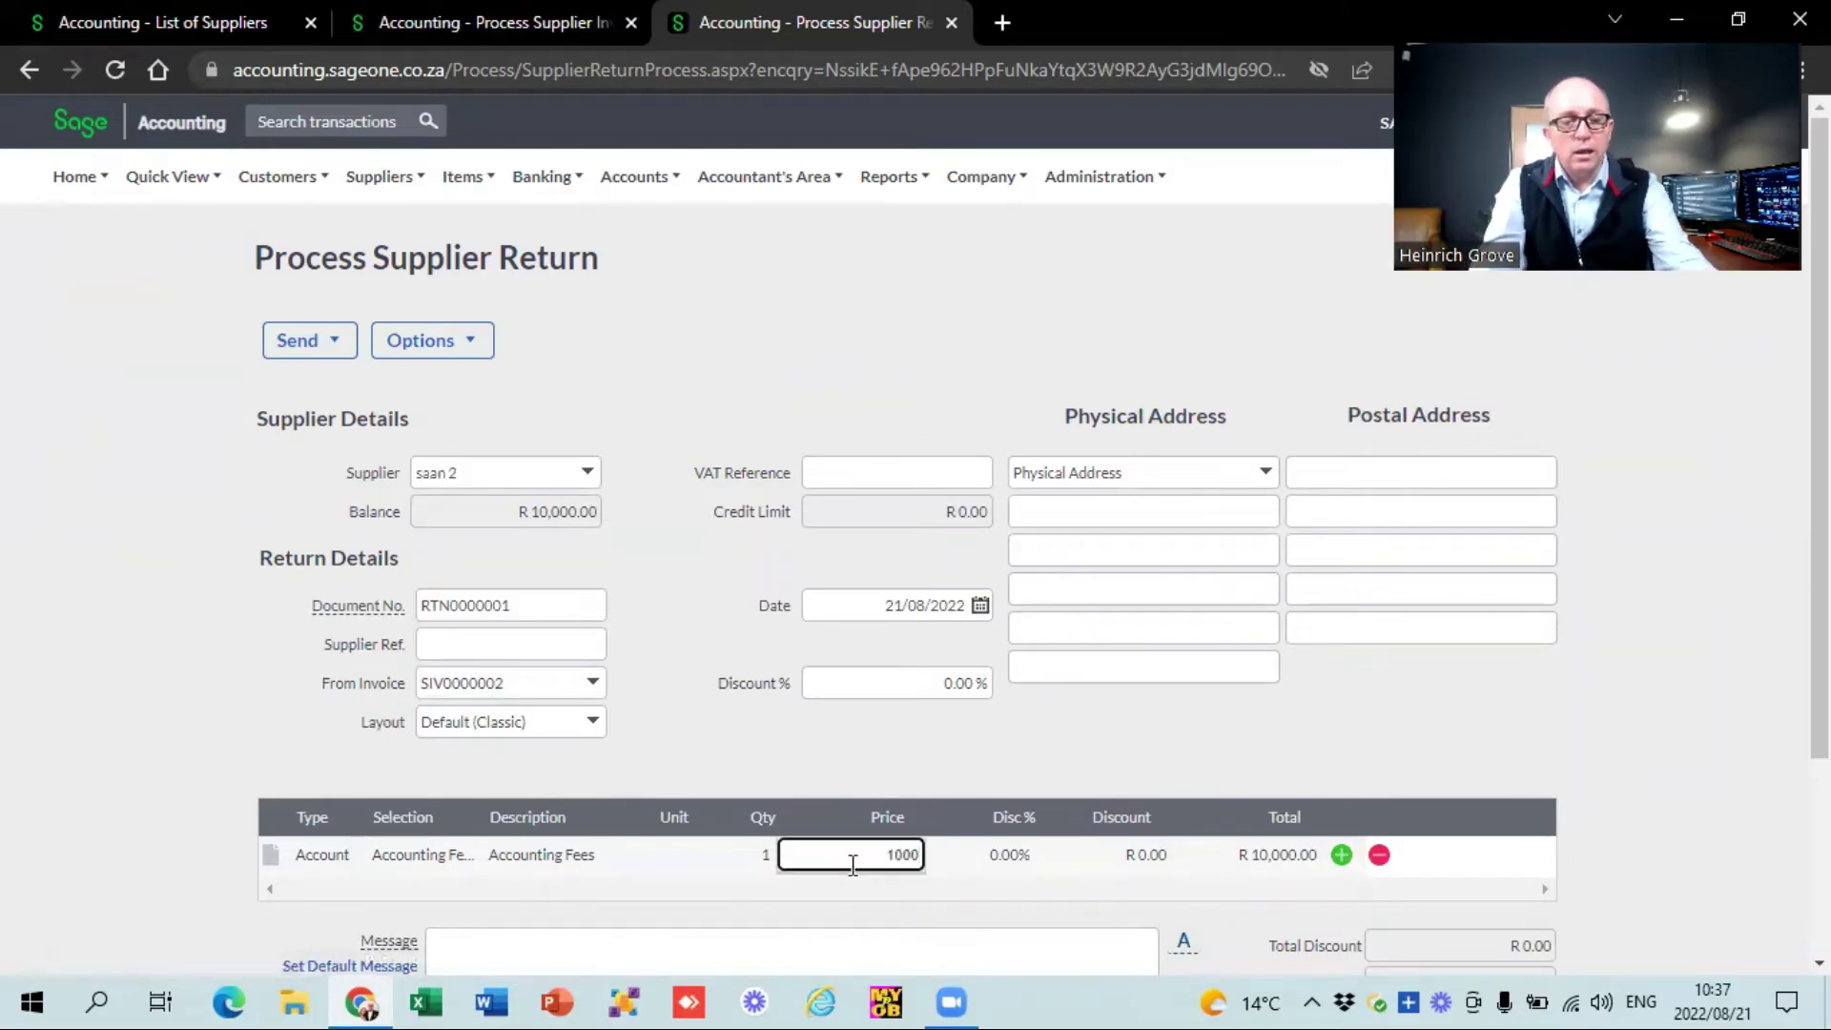
type("1000")
key("Tab")
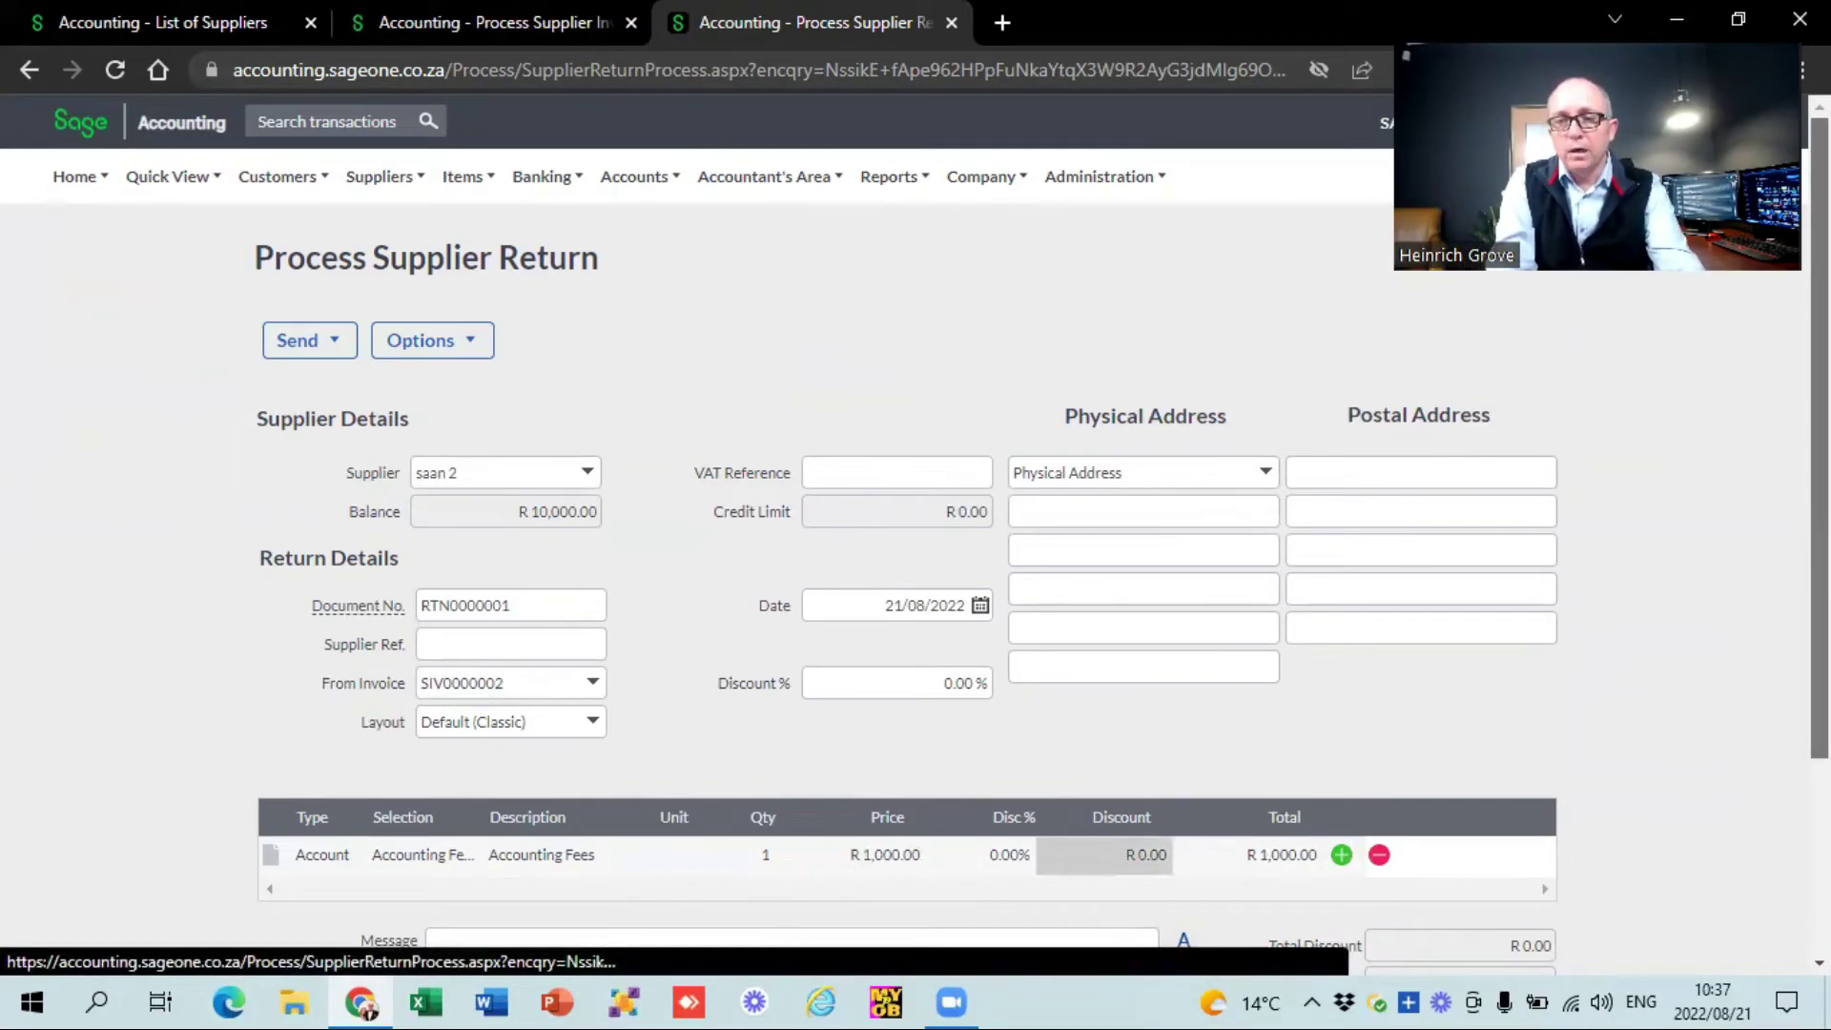
scroll(1368, 607, "down", 1)
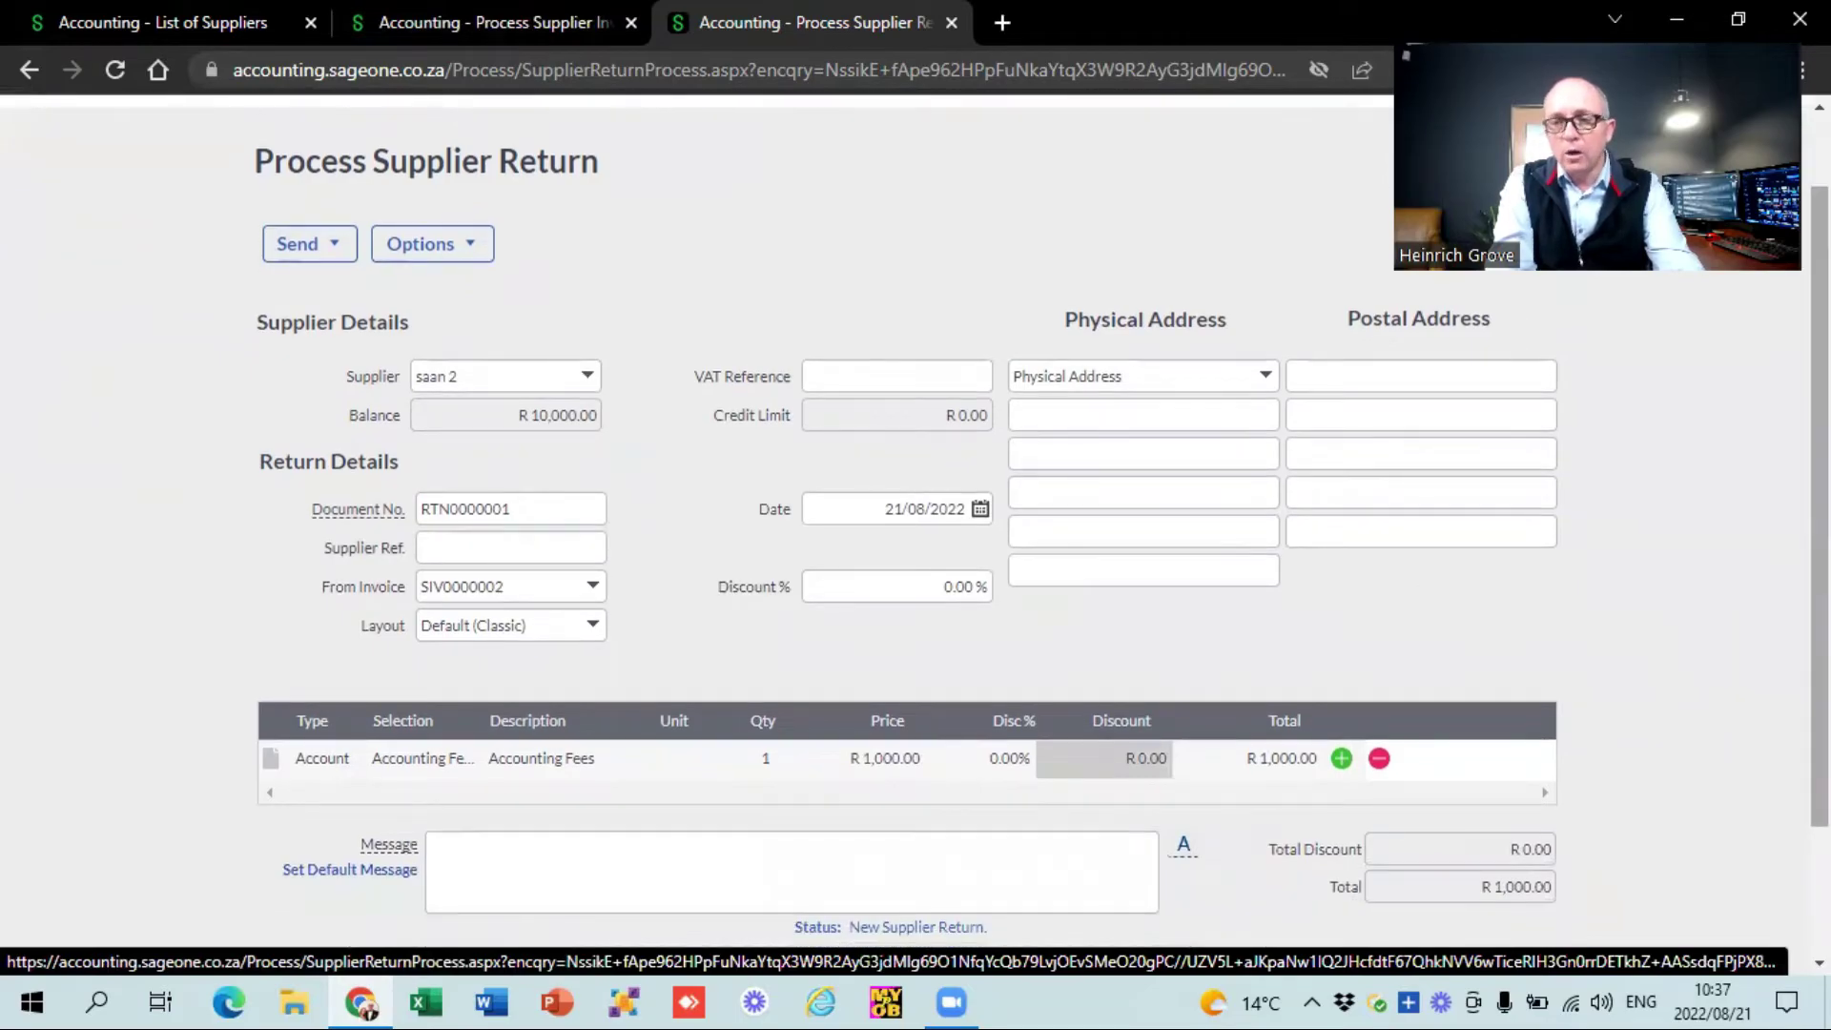
scroll(1819, 506, "down", 2)
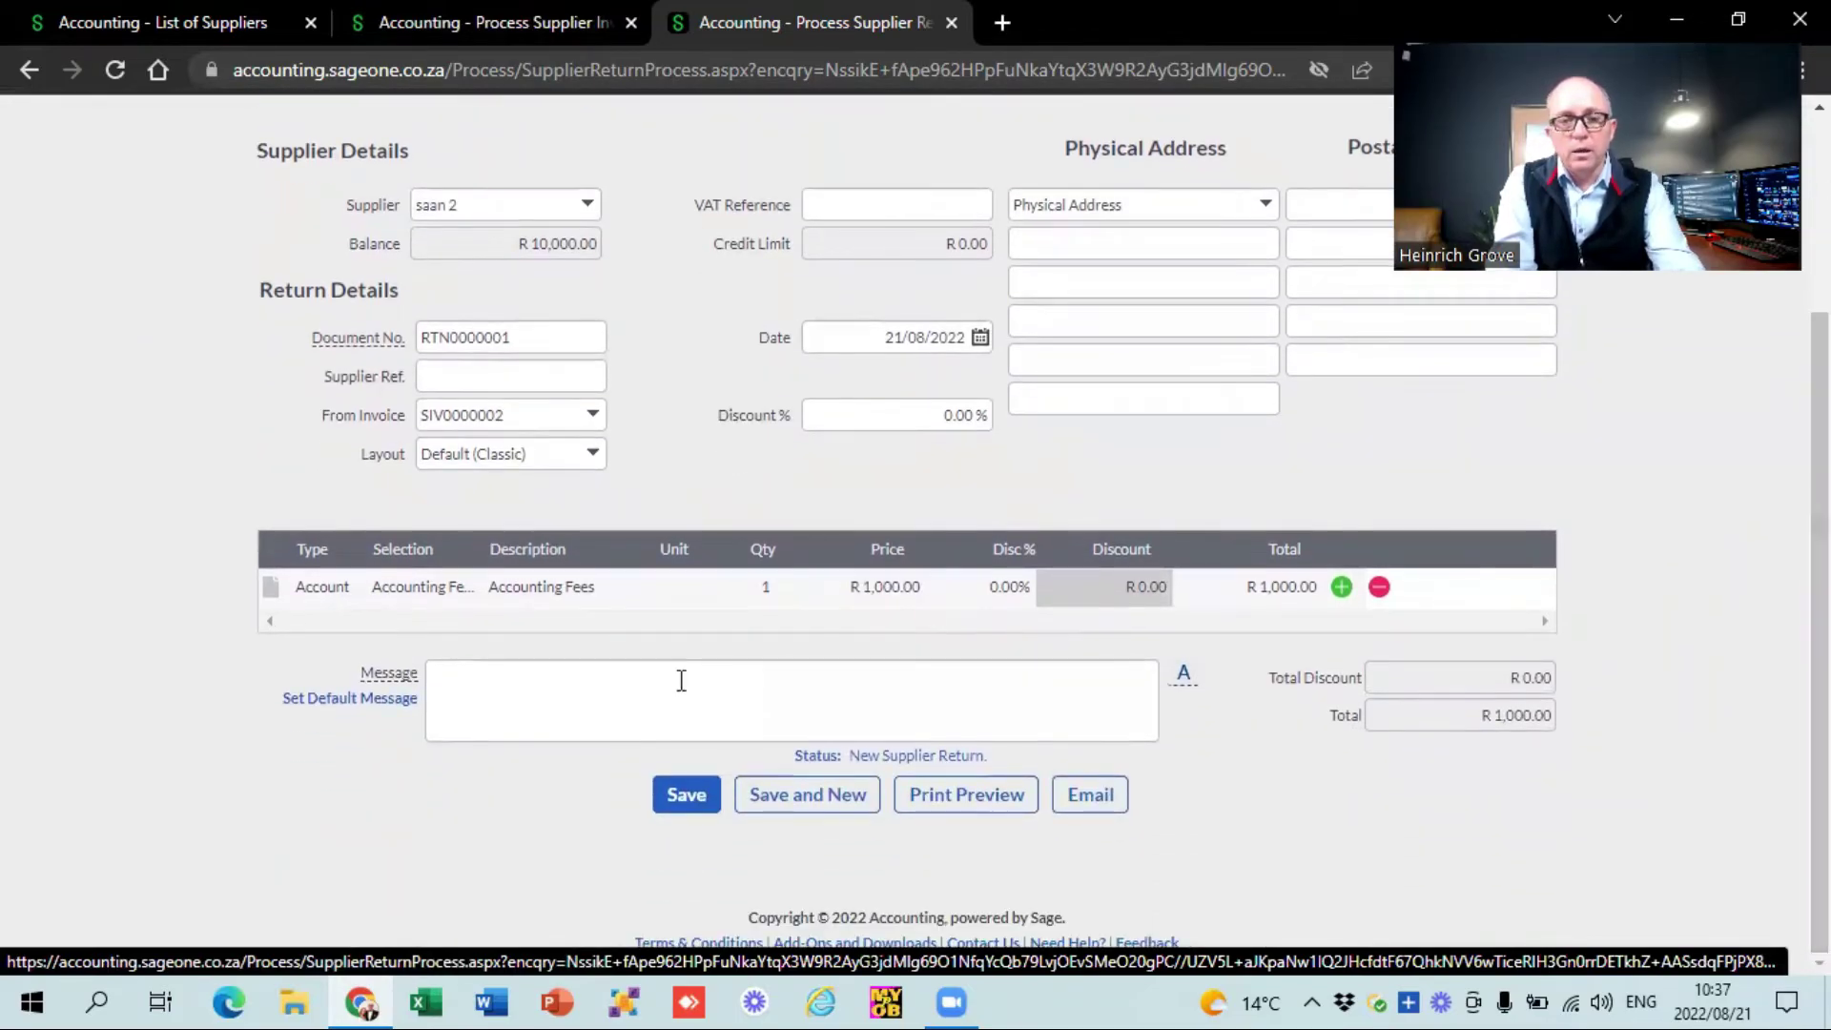
left_click(678, 808)
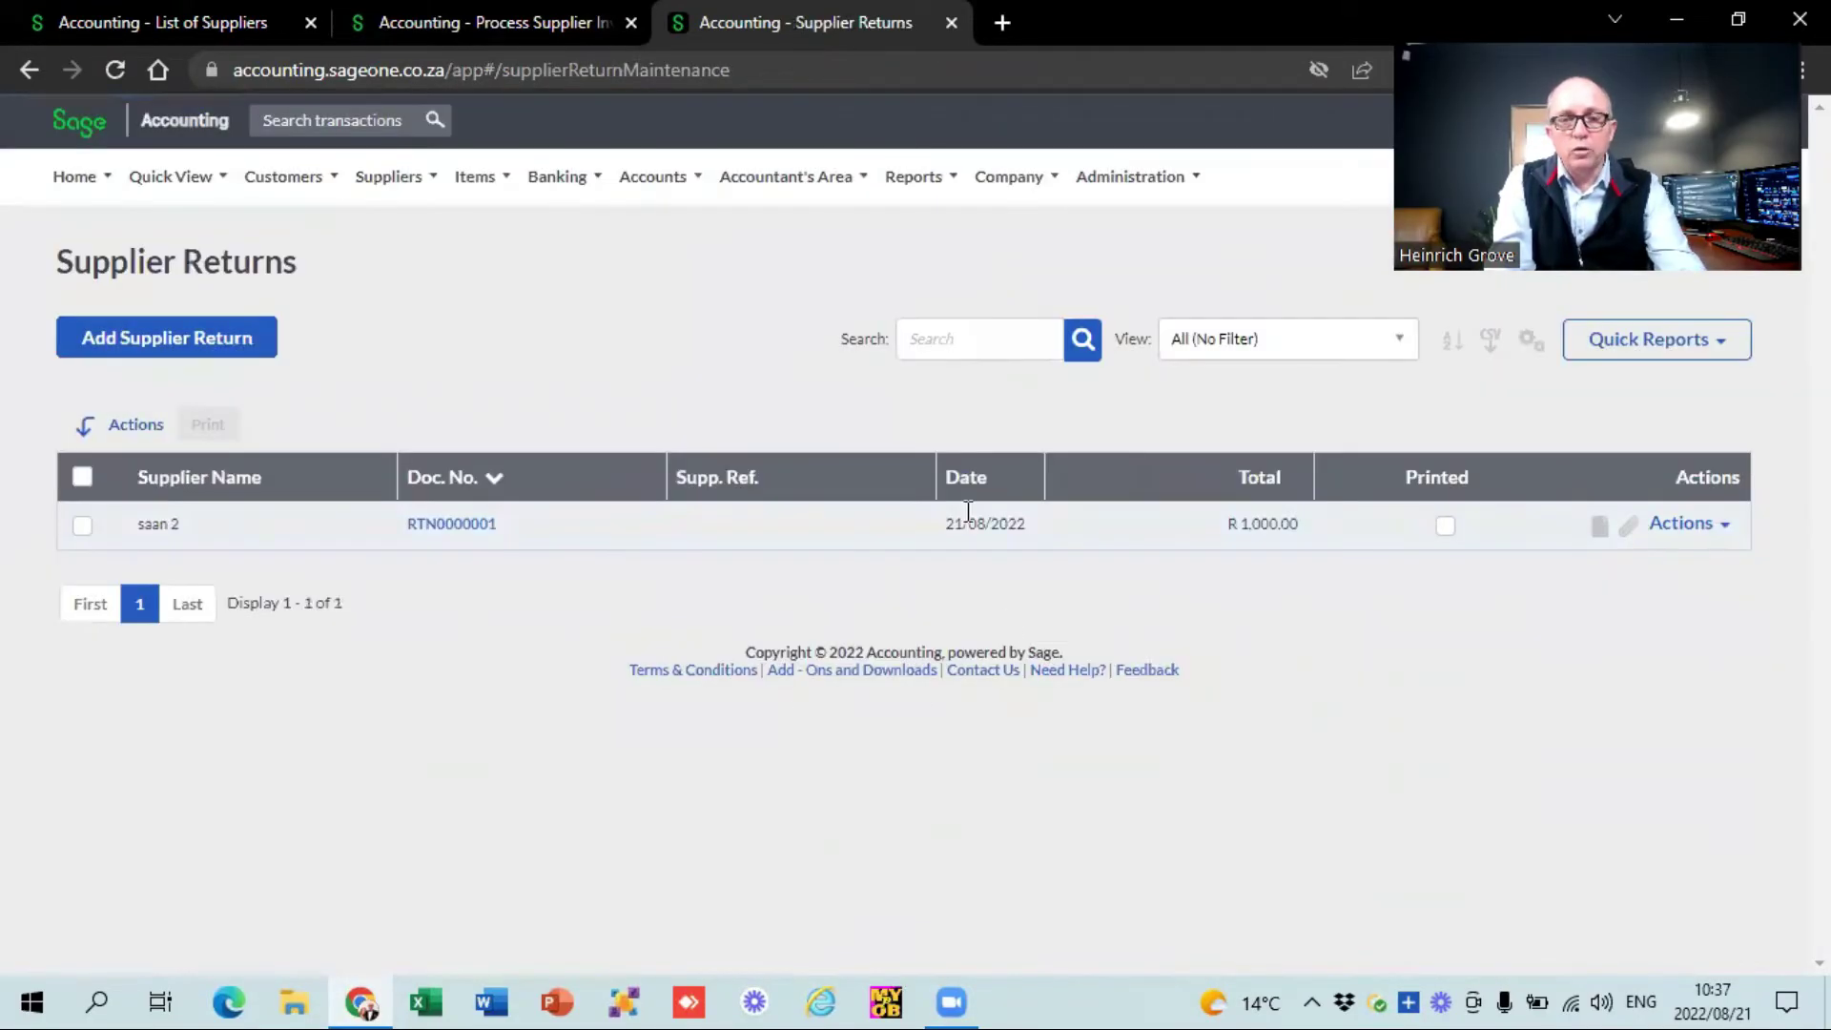
Open the supplier invoices list to check the amount due and the available actions for saan 2's invoice.
left_click(392, 174)
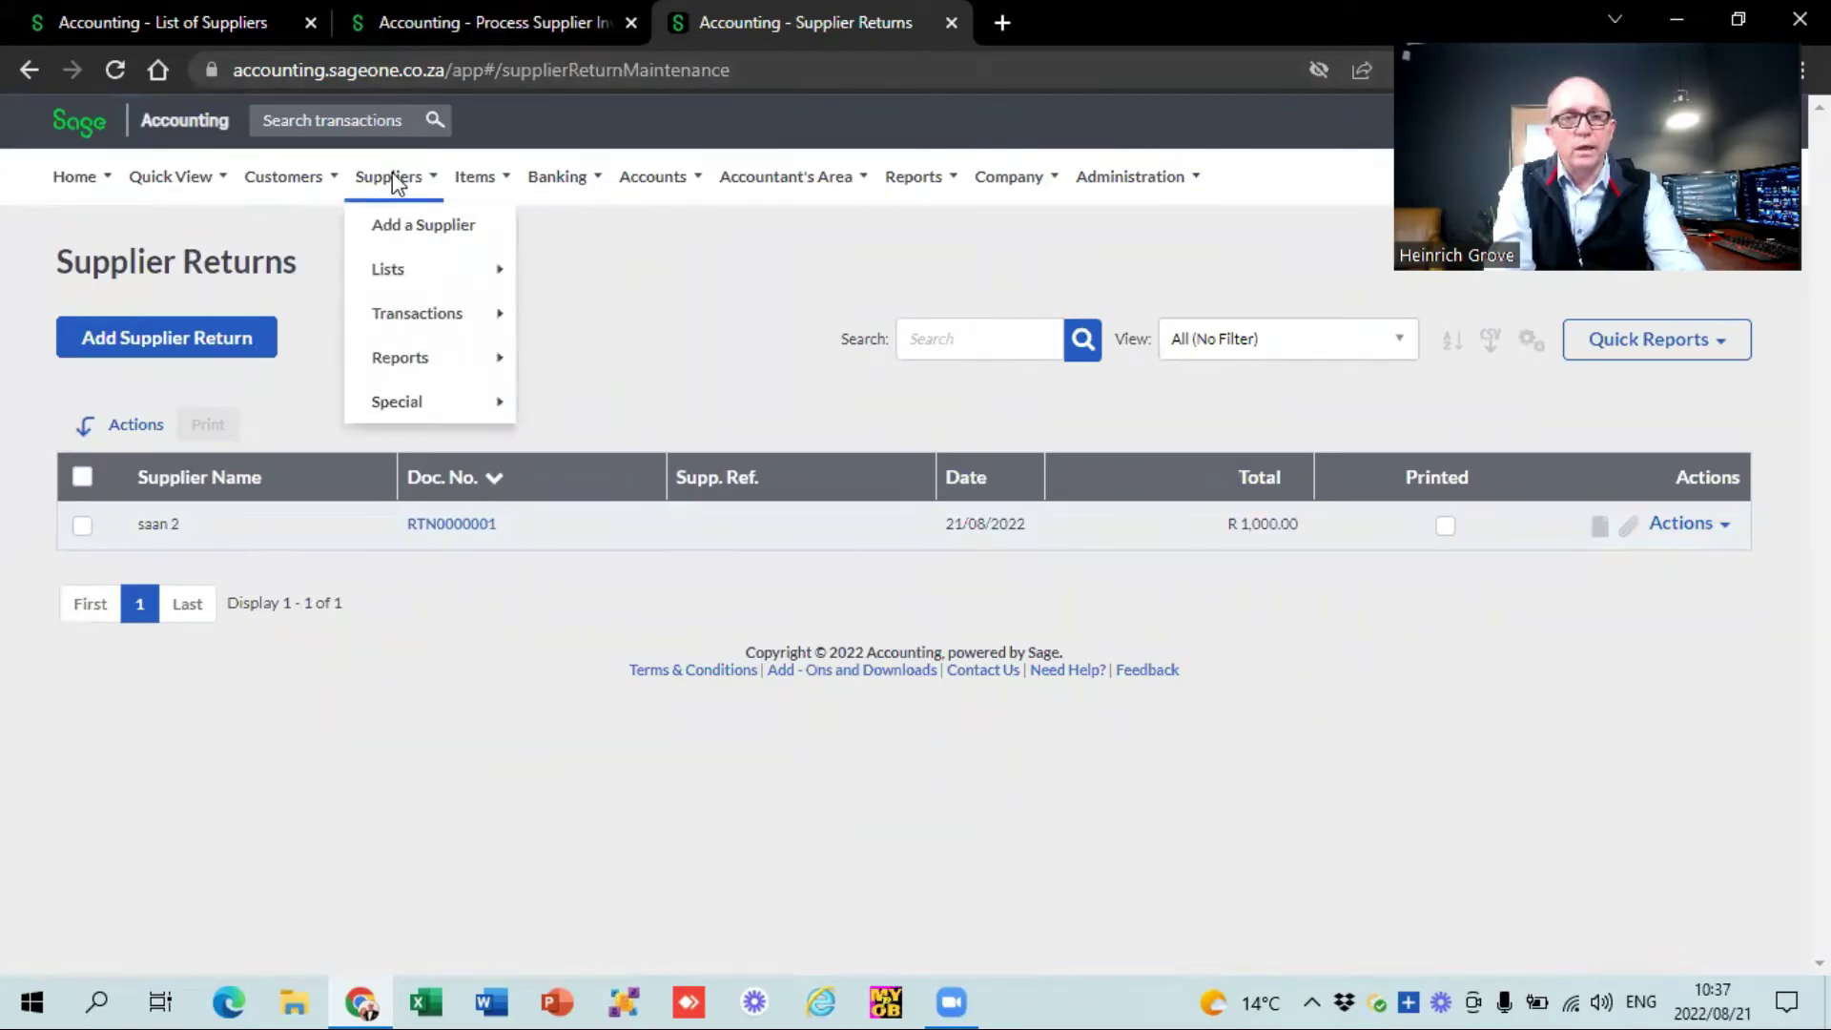
mouse_move(402, 314)
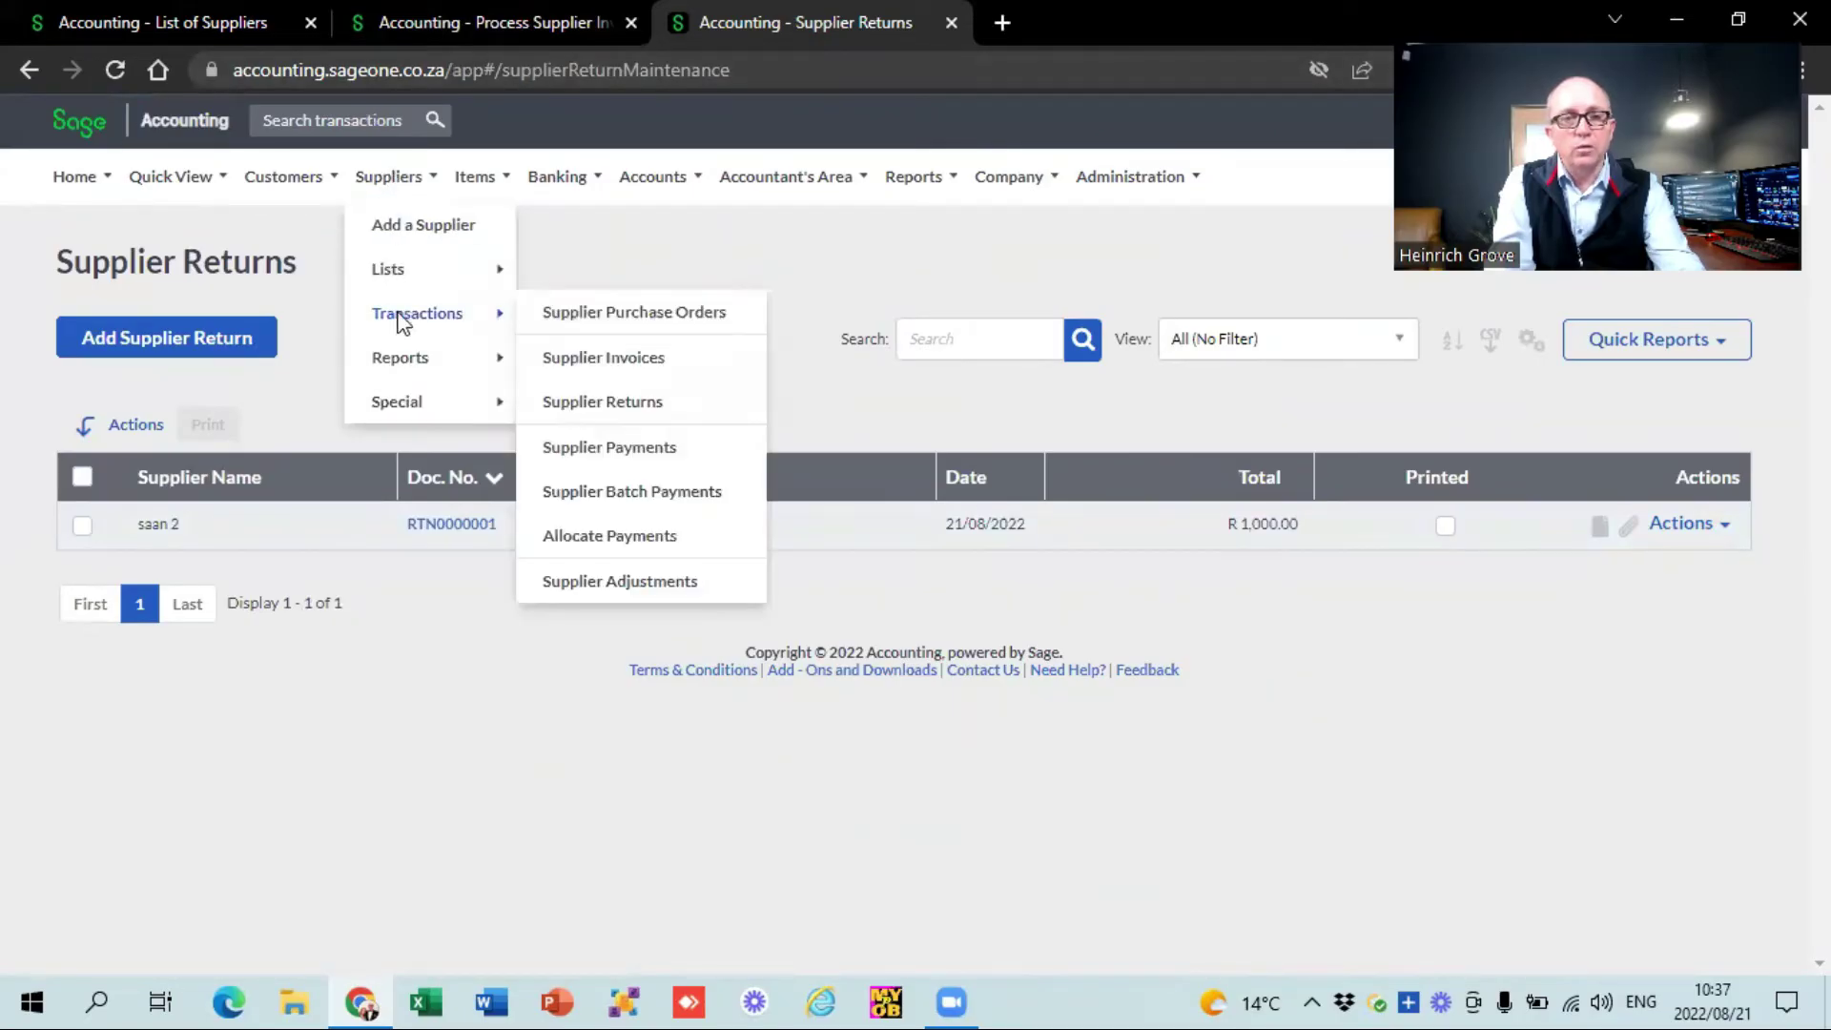
left_click(610, 363)
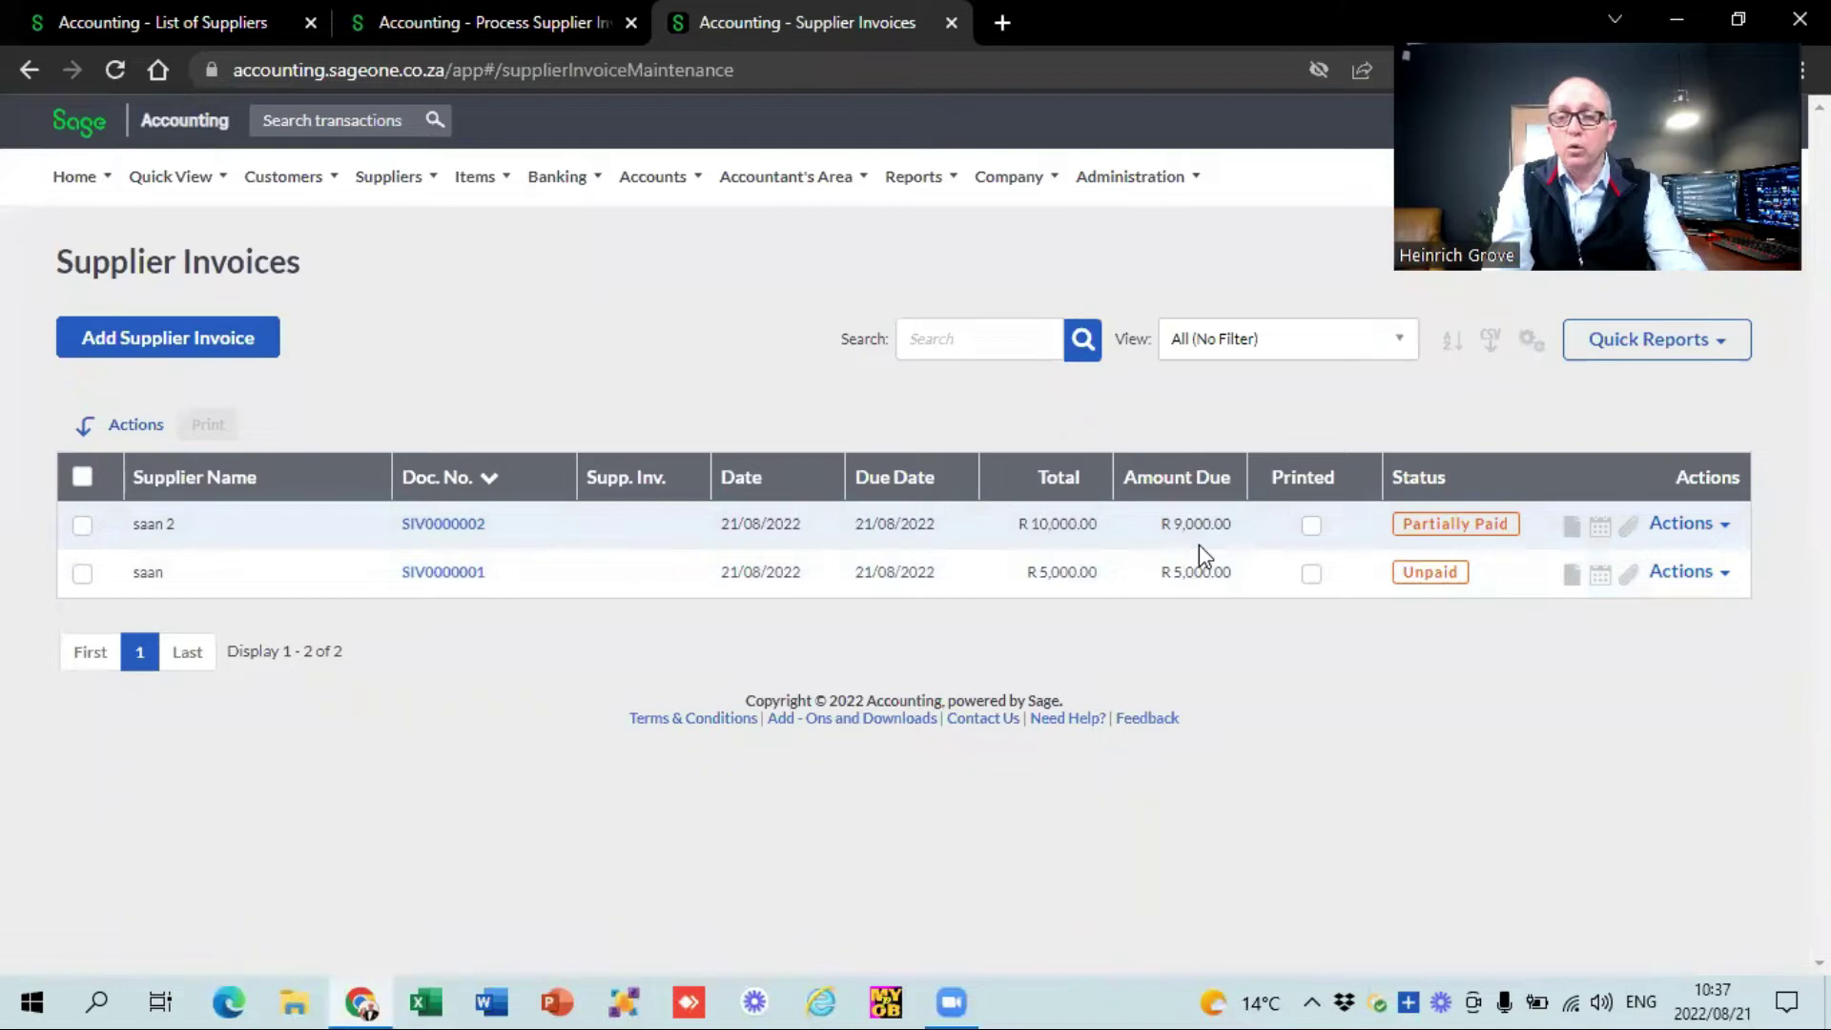
left_click(1726, 527)
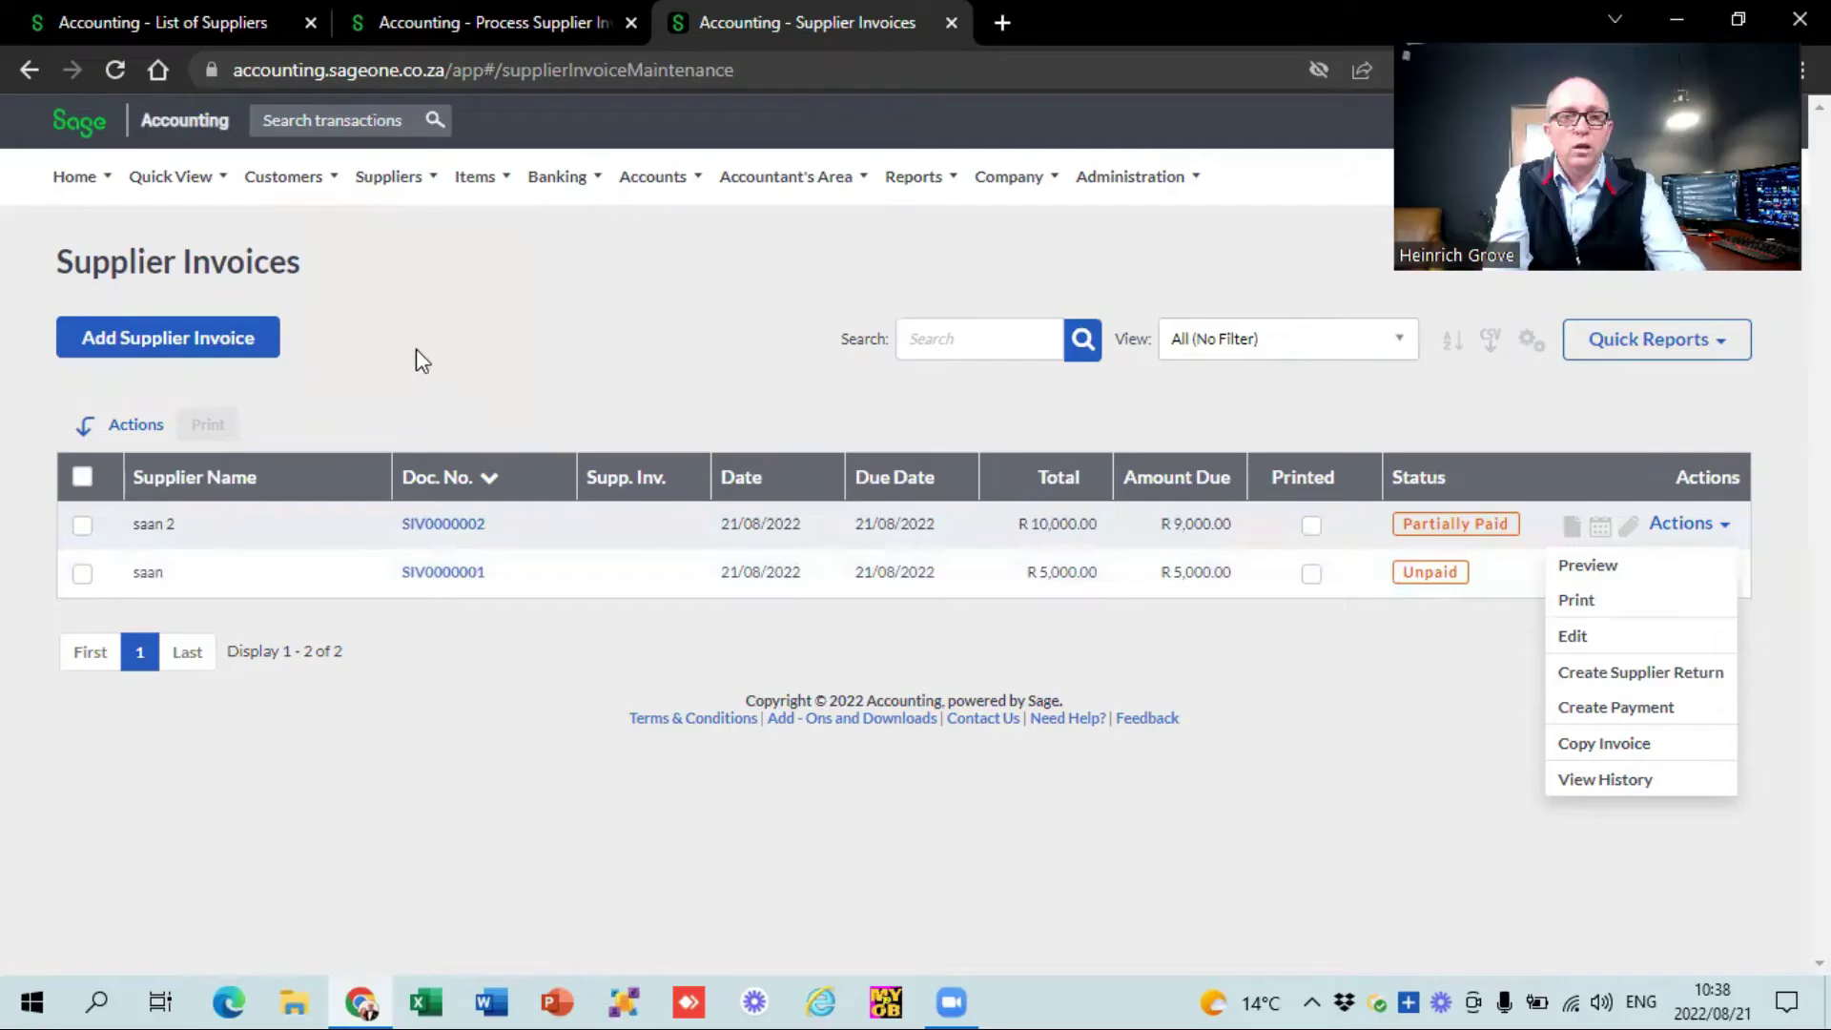
Start a new supplier return from the supplier returns list and choose saan 2 as the supplier.
mouse_move(370, 200)
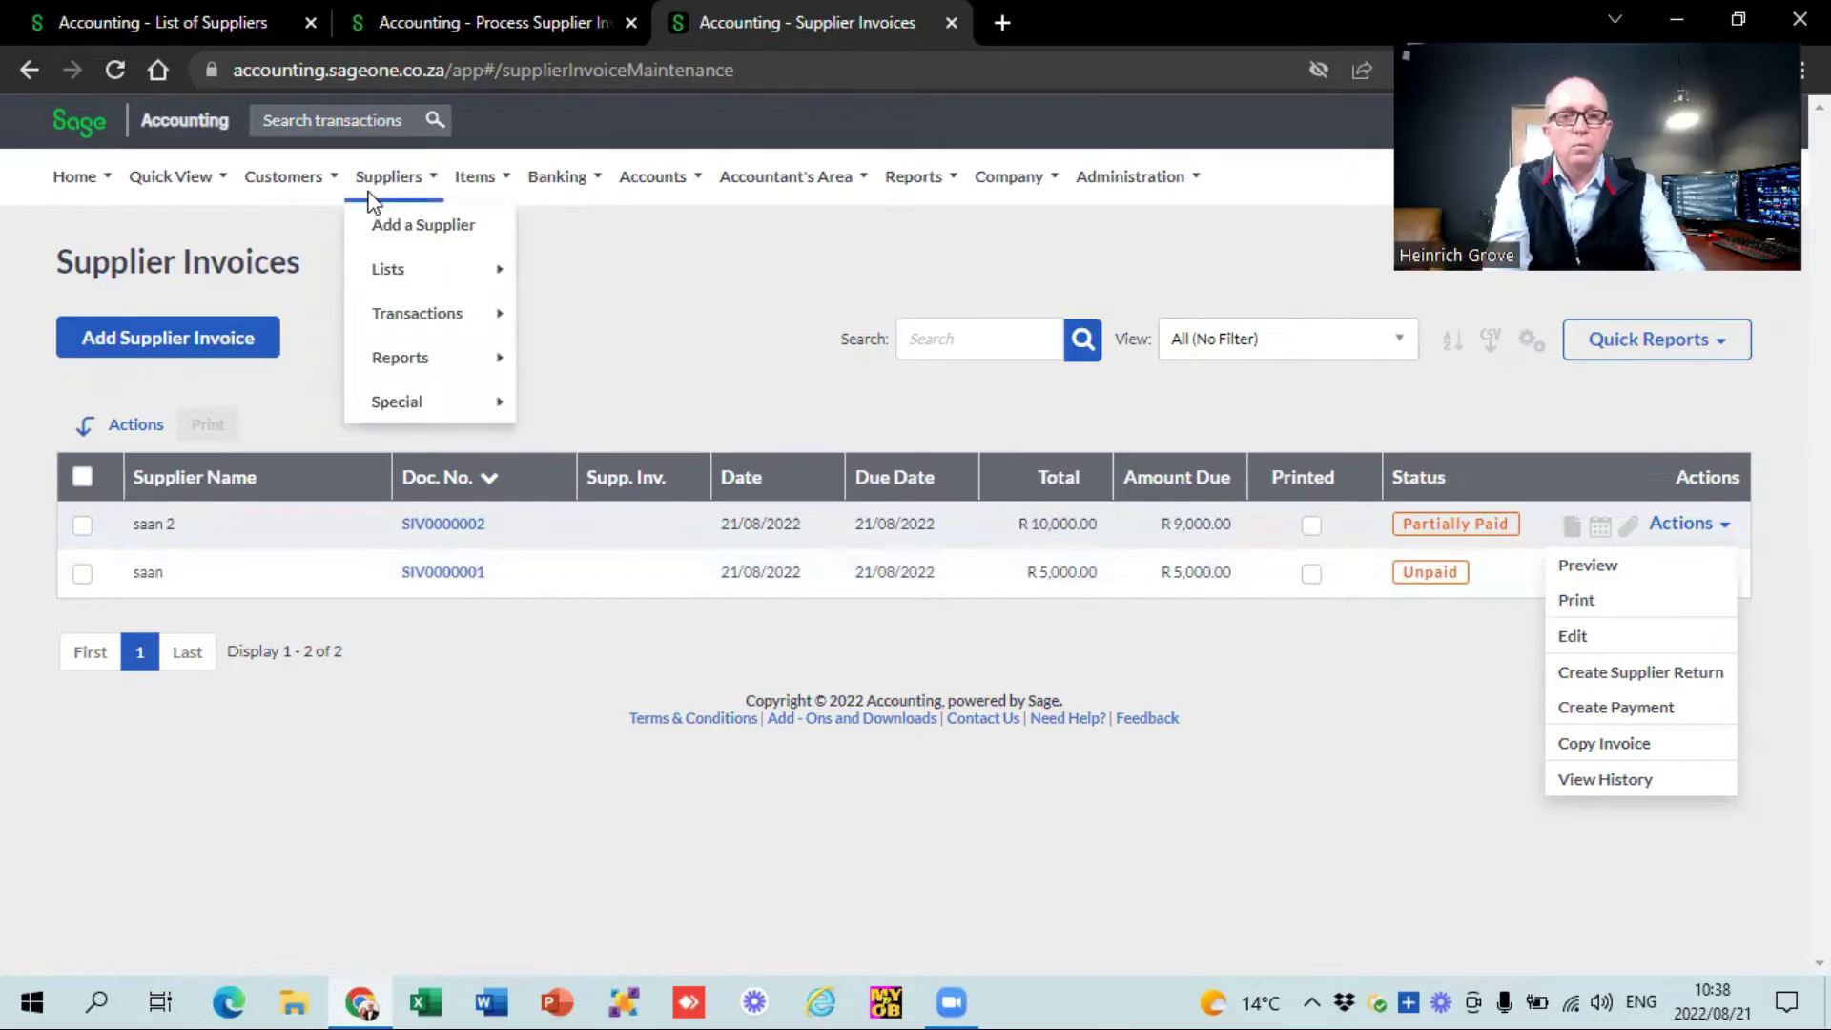
mouse_move(450, 313)
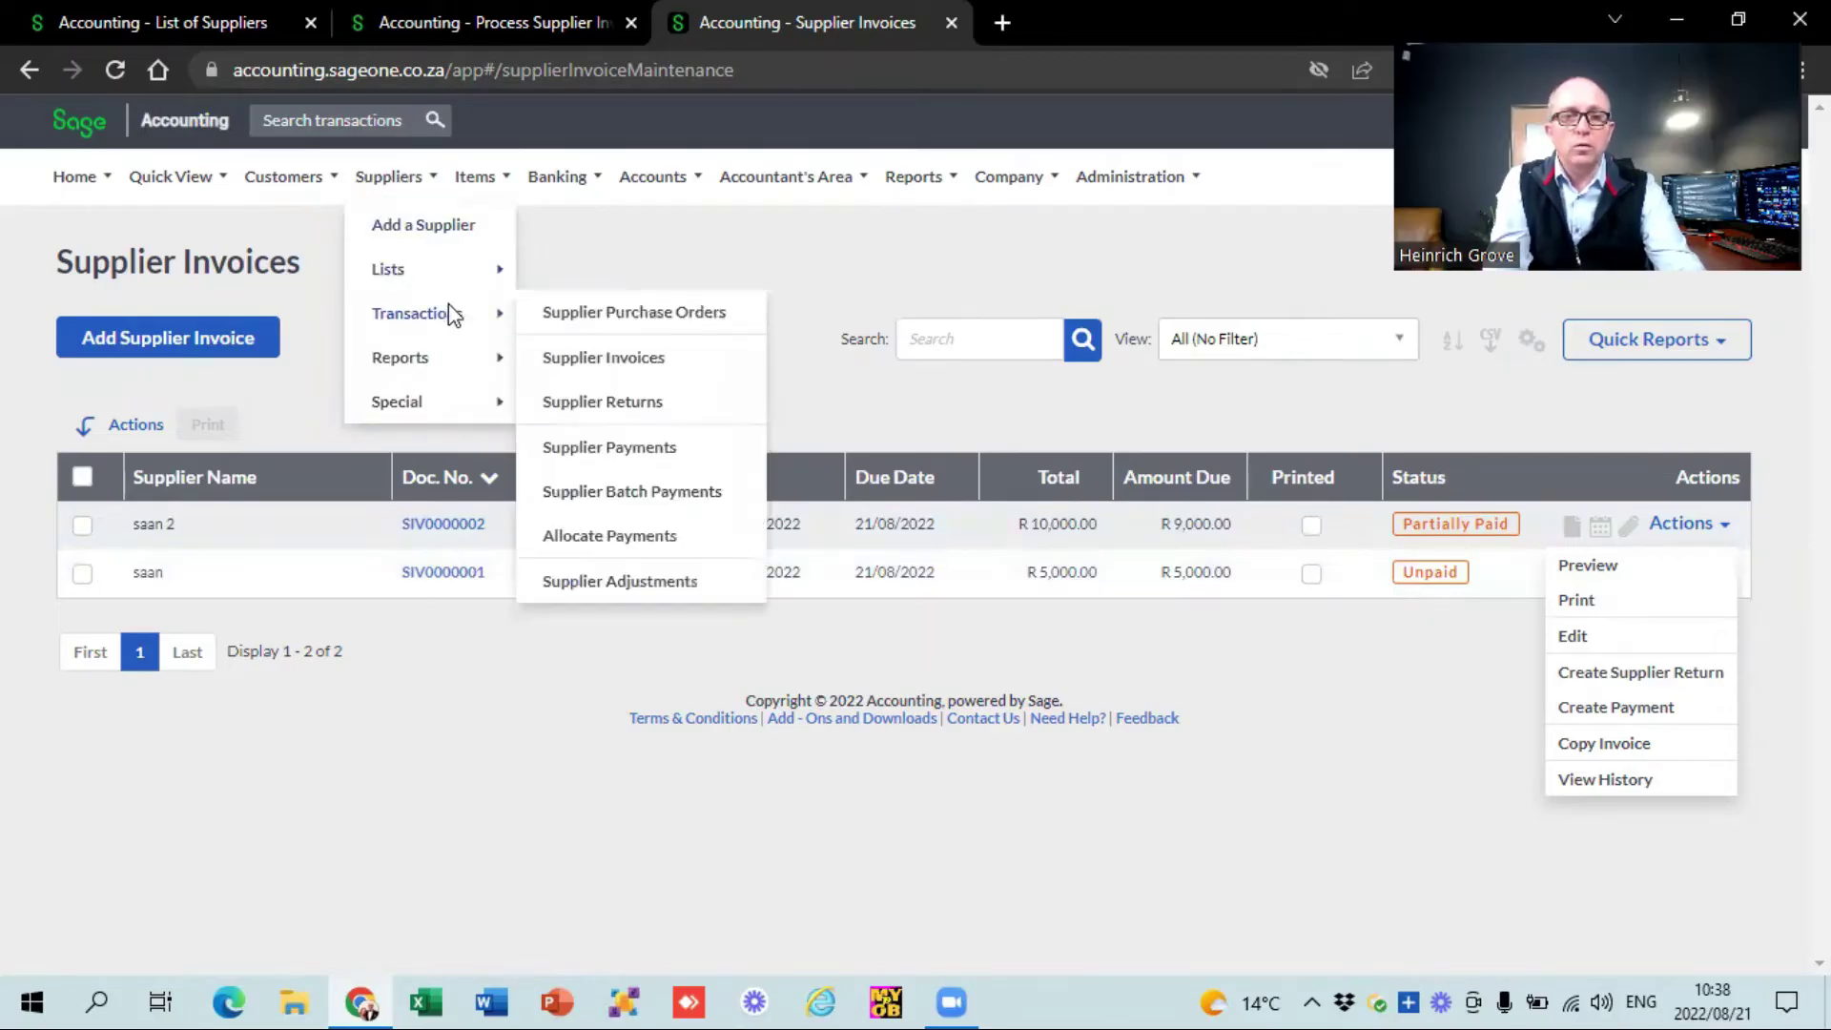
left_click(610, 404)
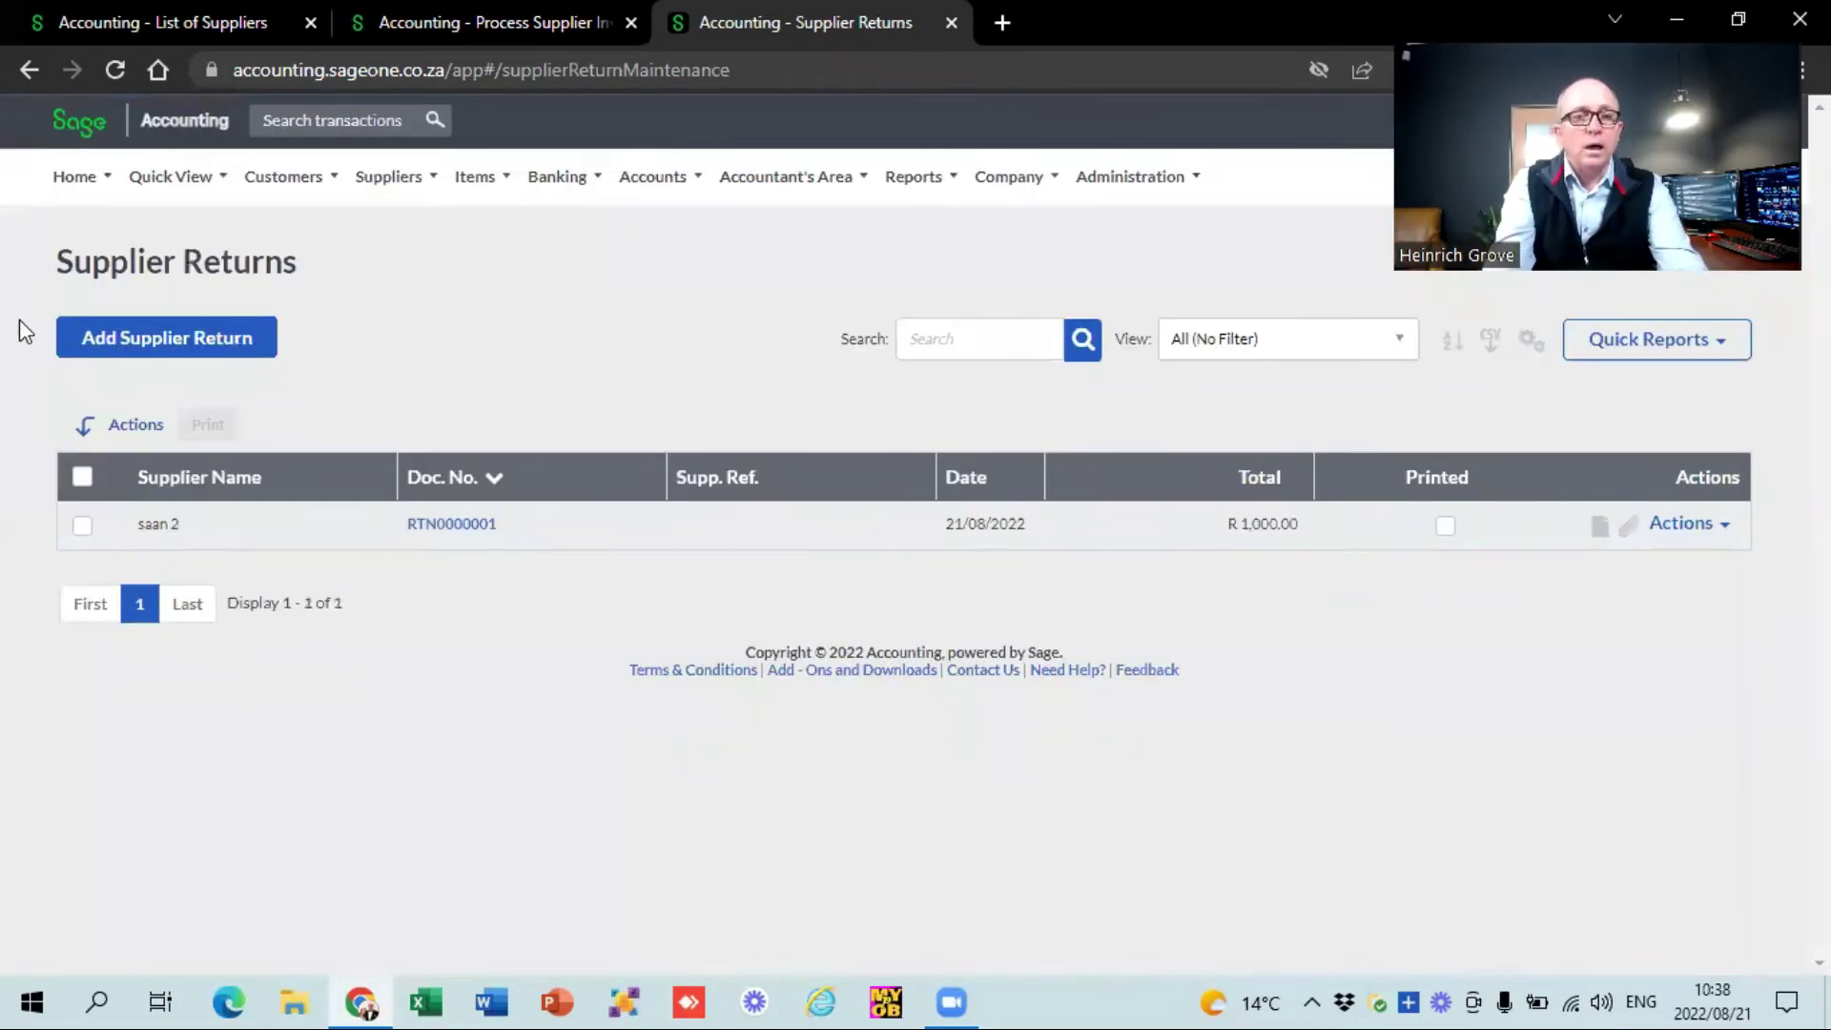
left_click(143, 345)
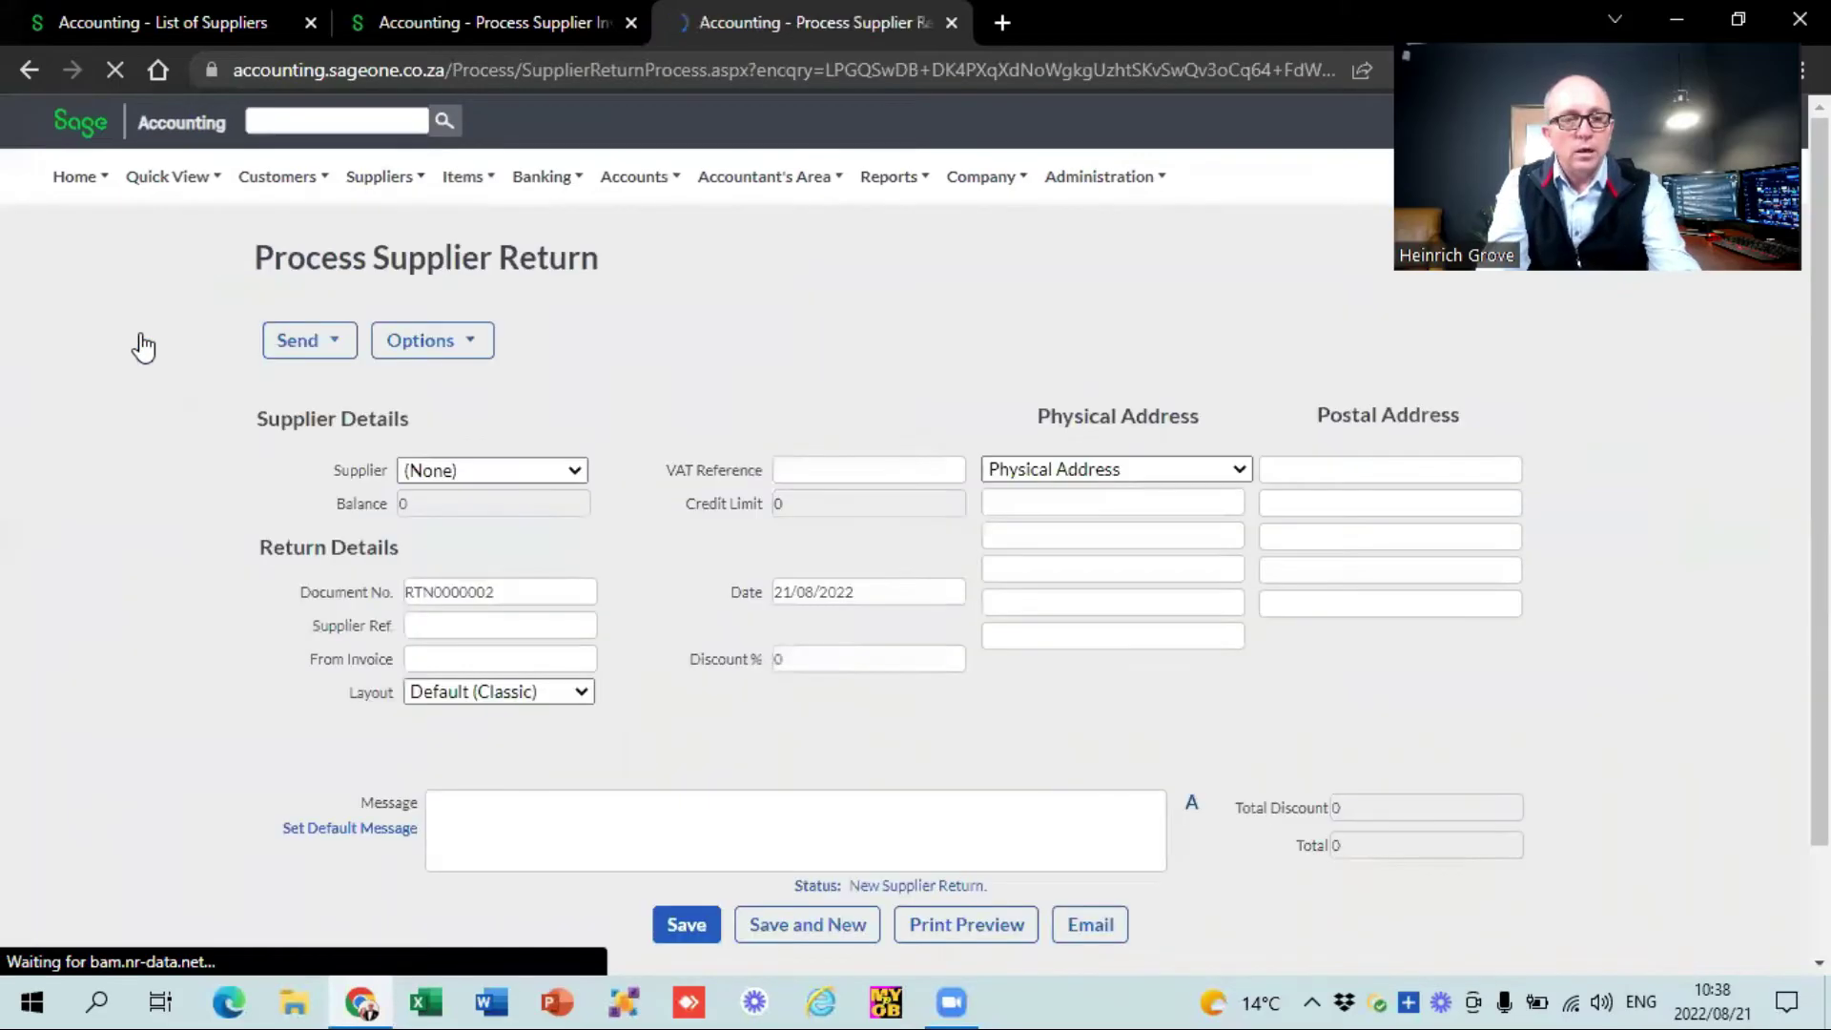
type("S")
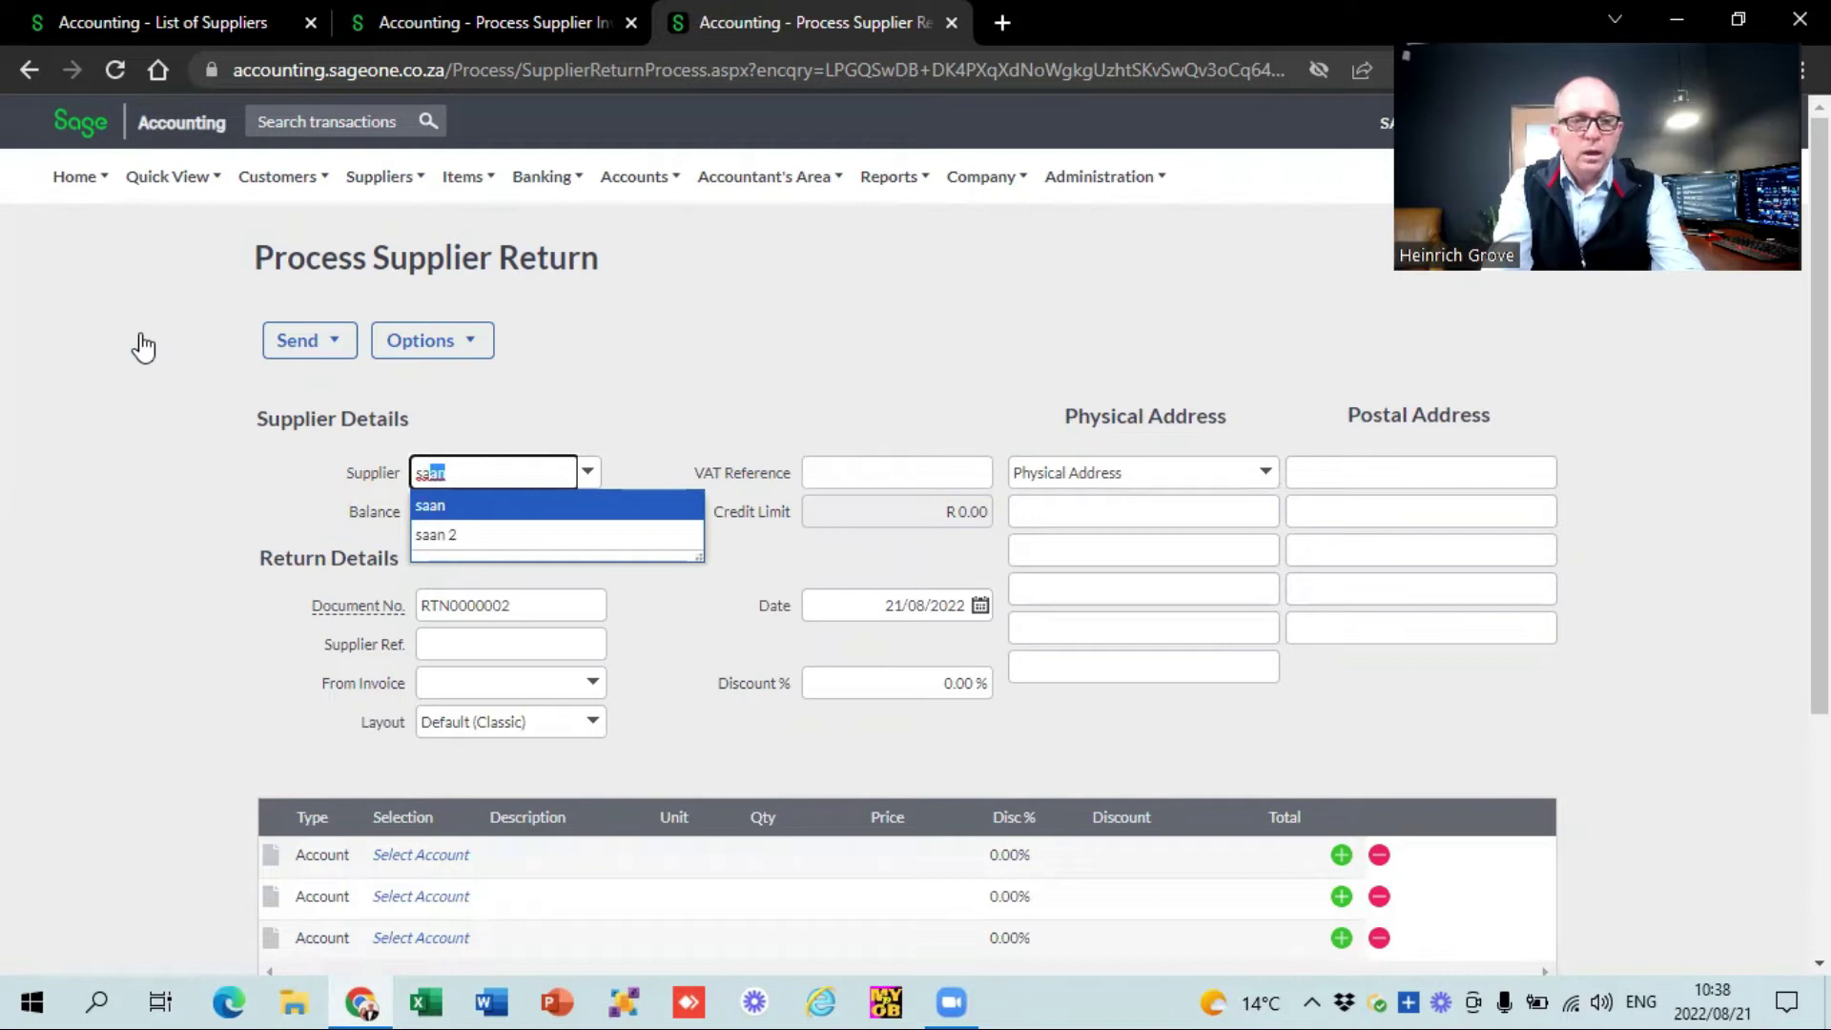
key("Down")
key("Tab")
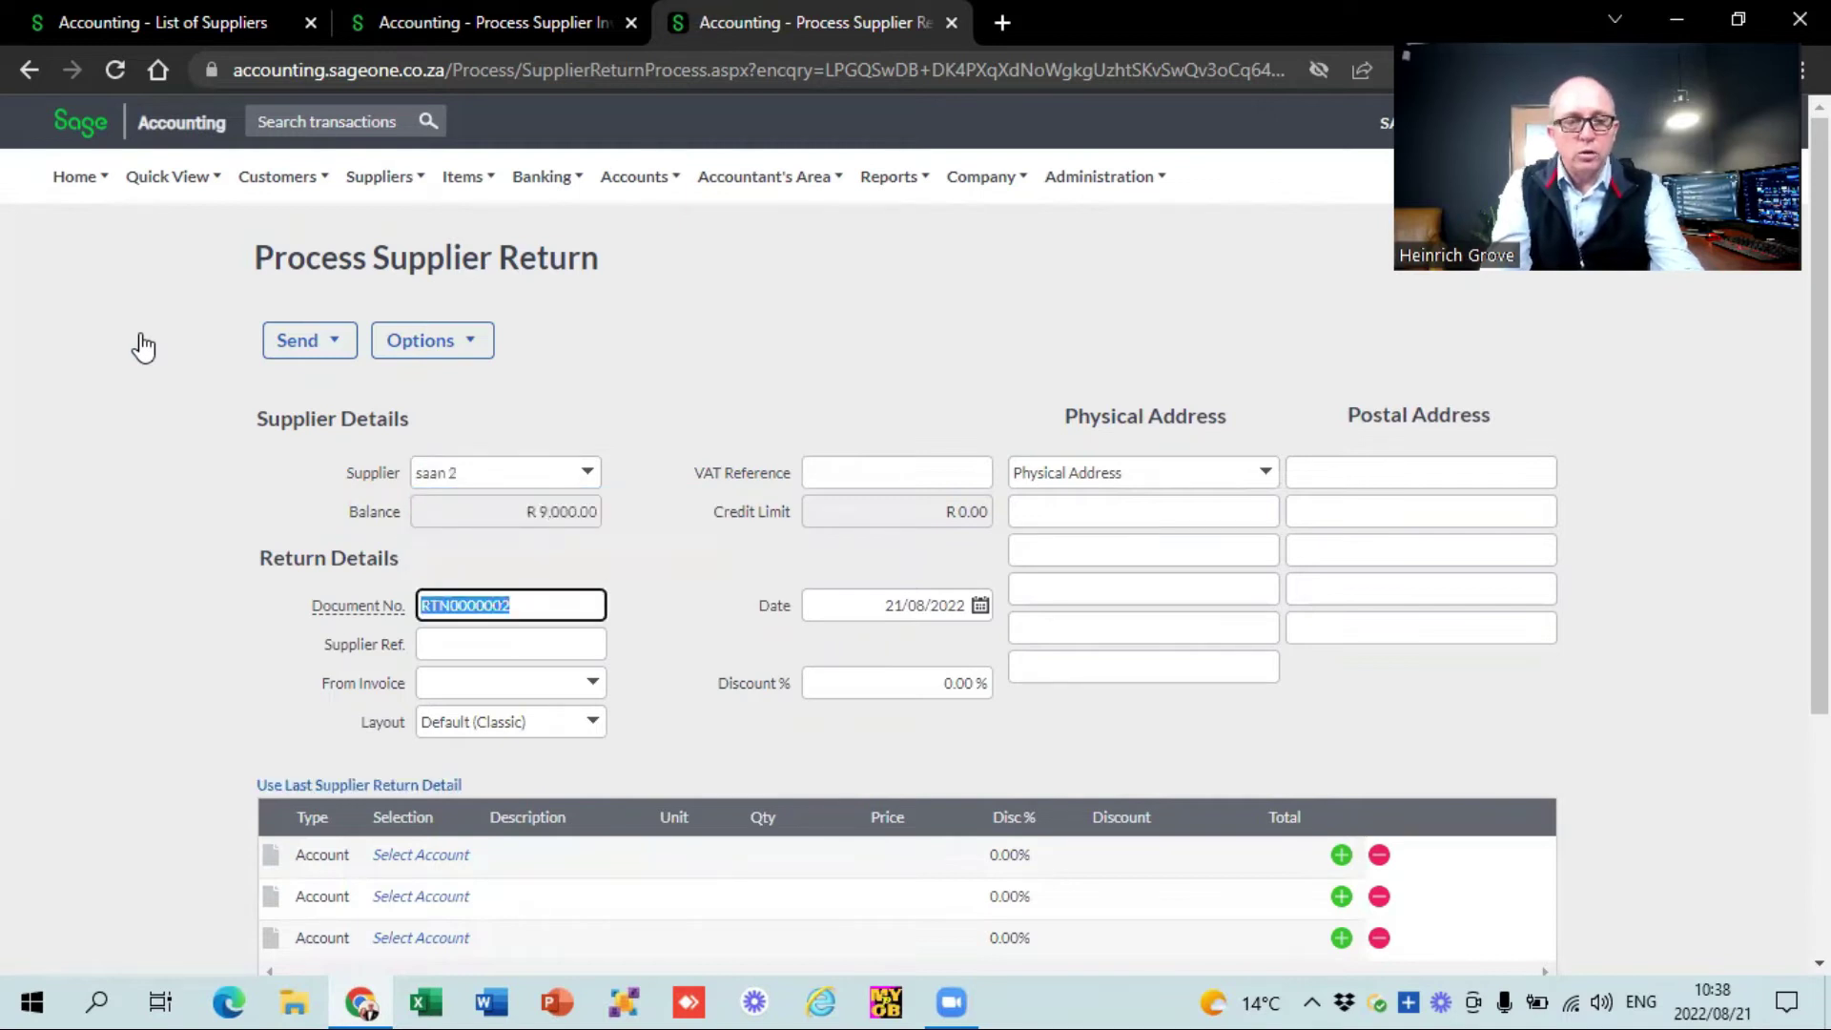
Fill the first return line with Accounting Fees, quantity 1 and price 2000, and save the supplier return.
left_click(426, 858)
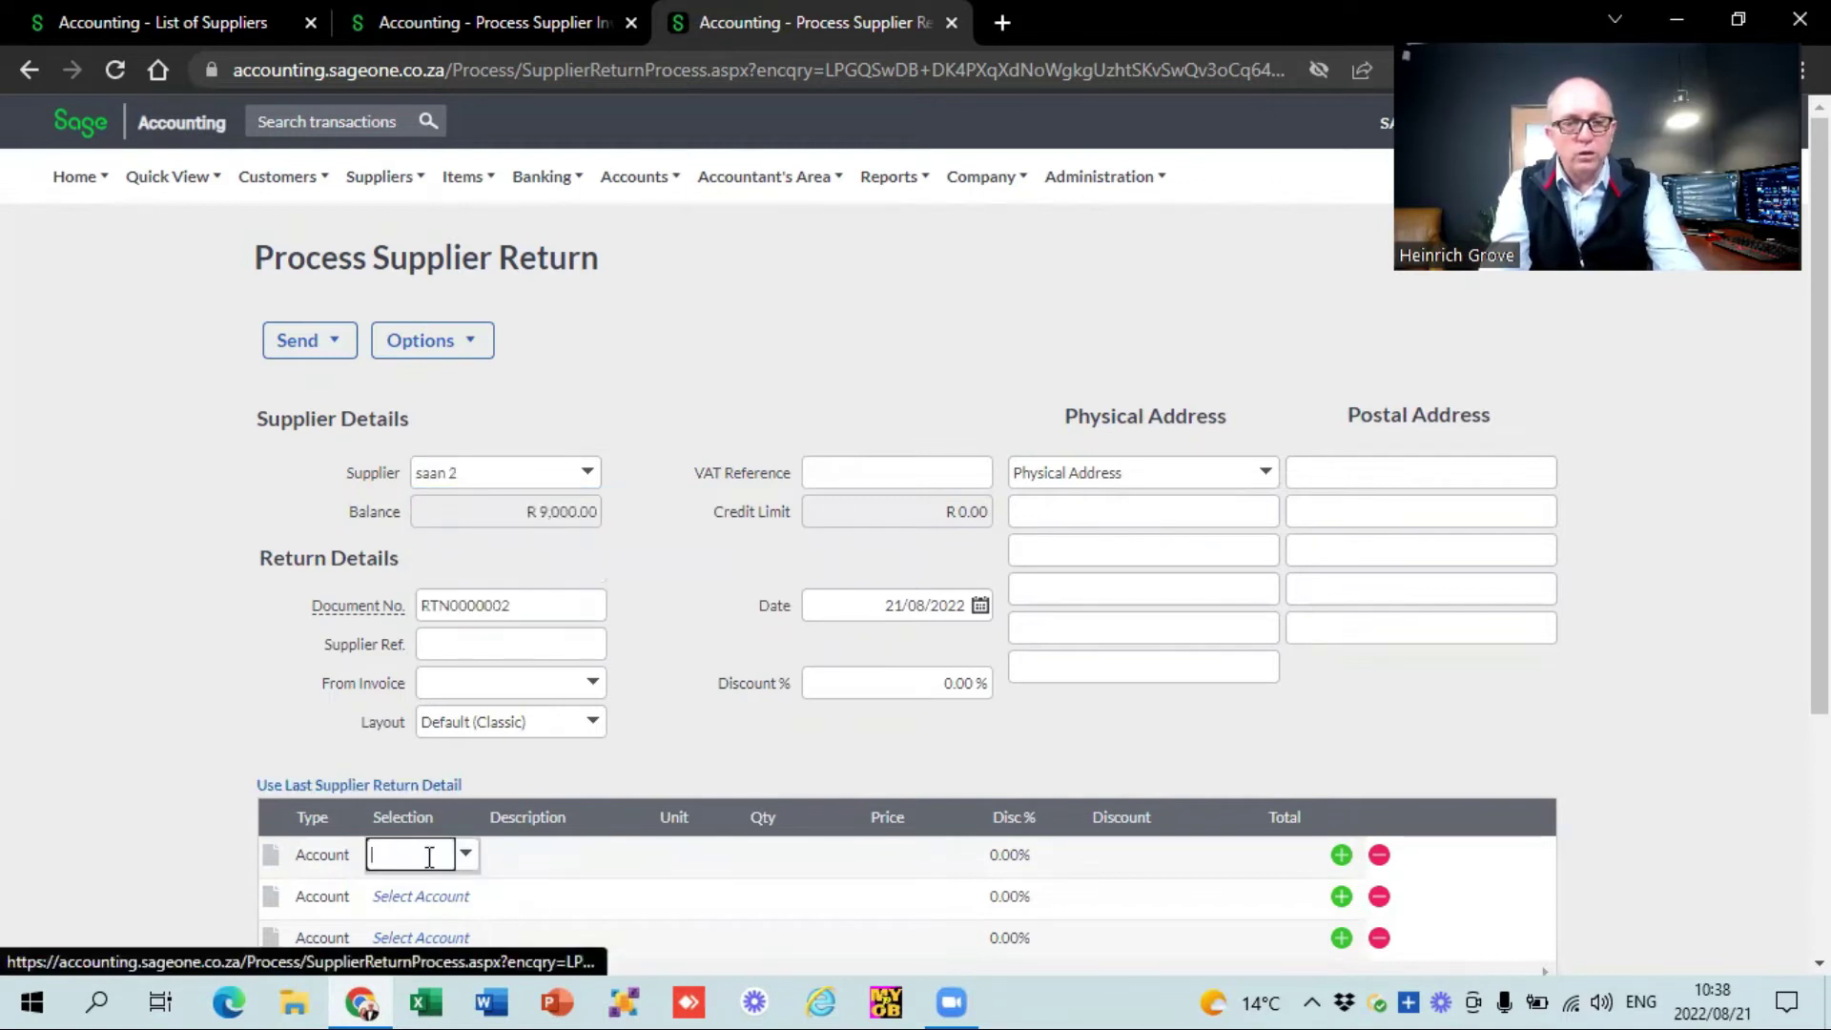
type("Accounting F")
key("Tab")
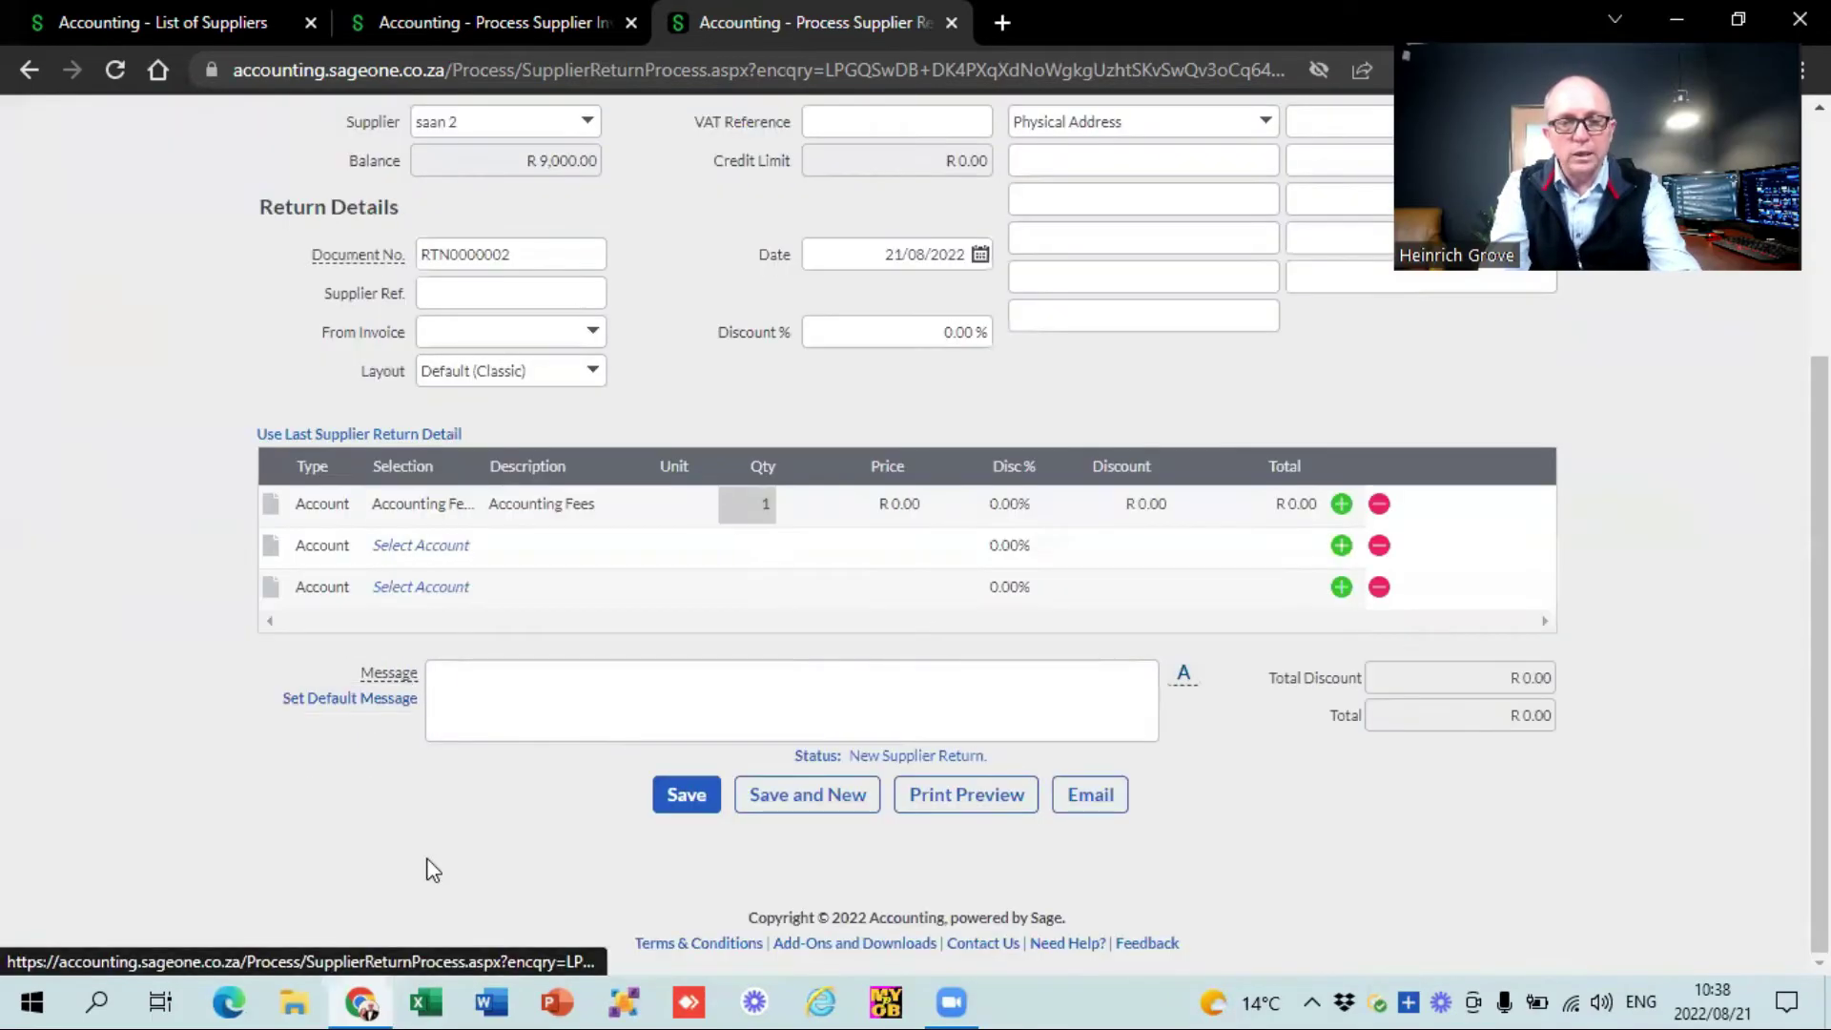
key("Tab")
key("Tab")
type("2,")
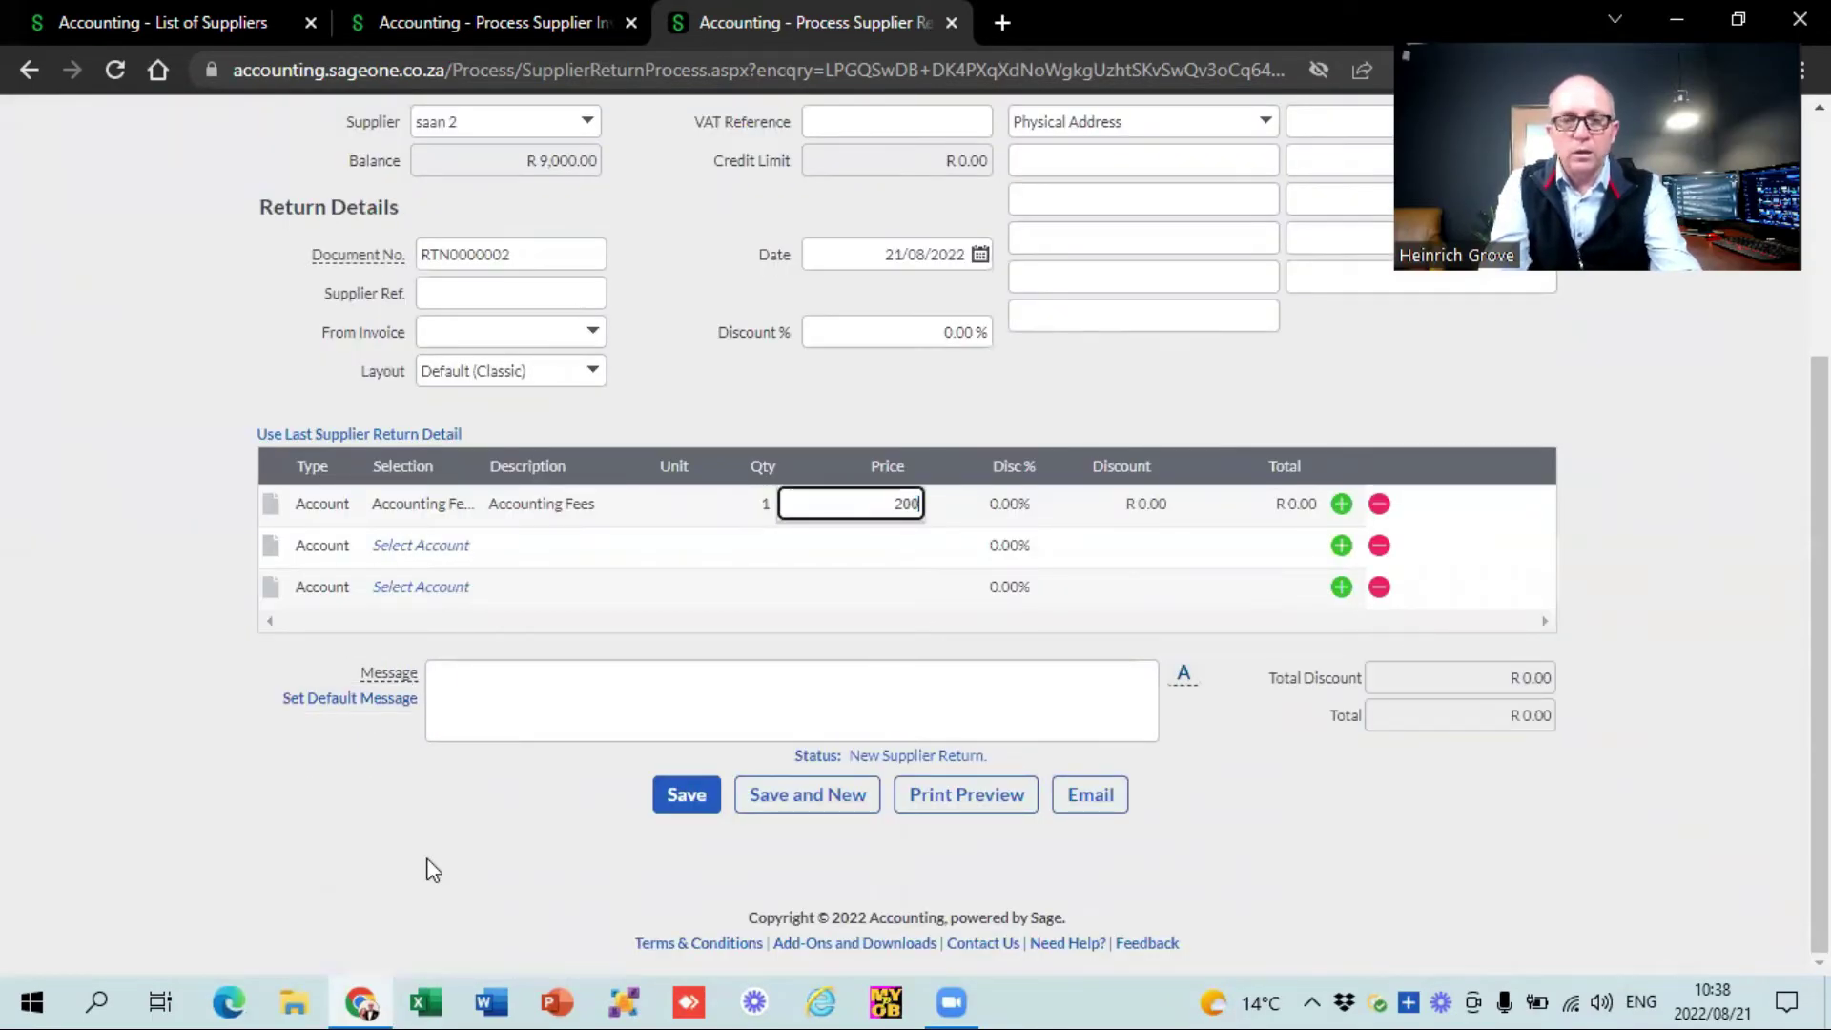
type("000")
key("Tab")
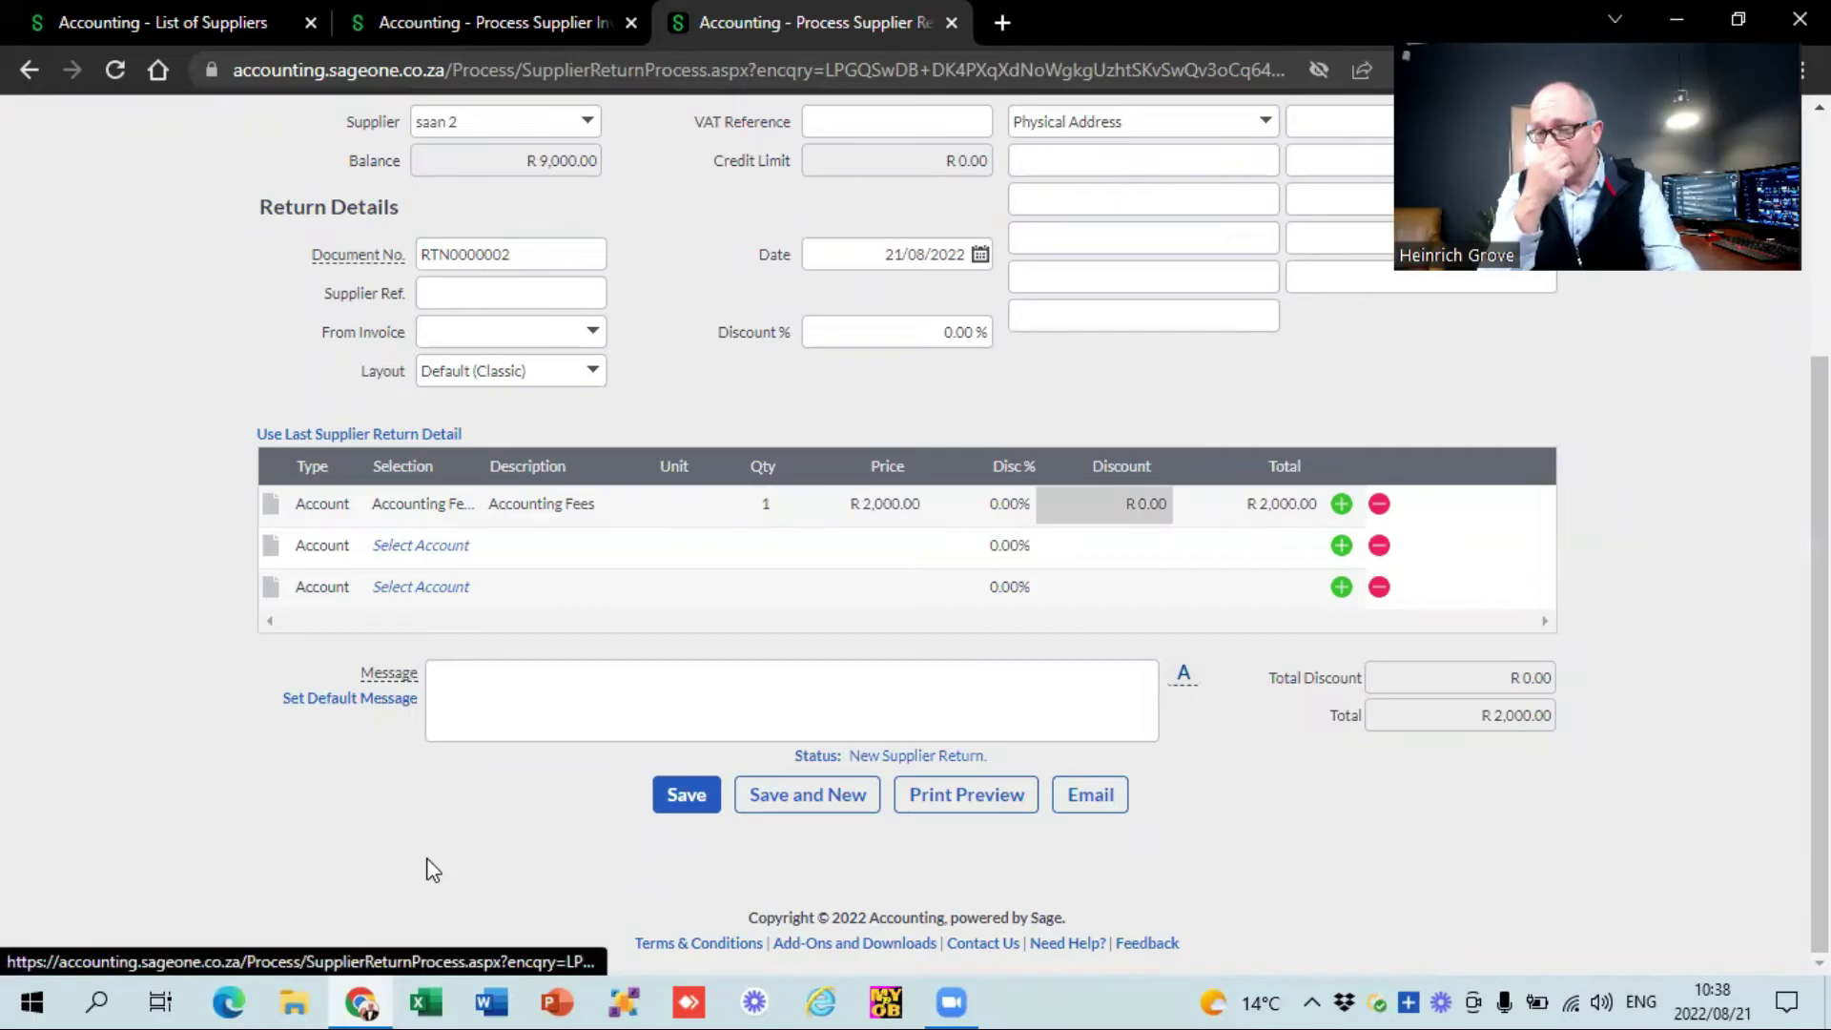
left_click(675, 797)
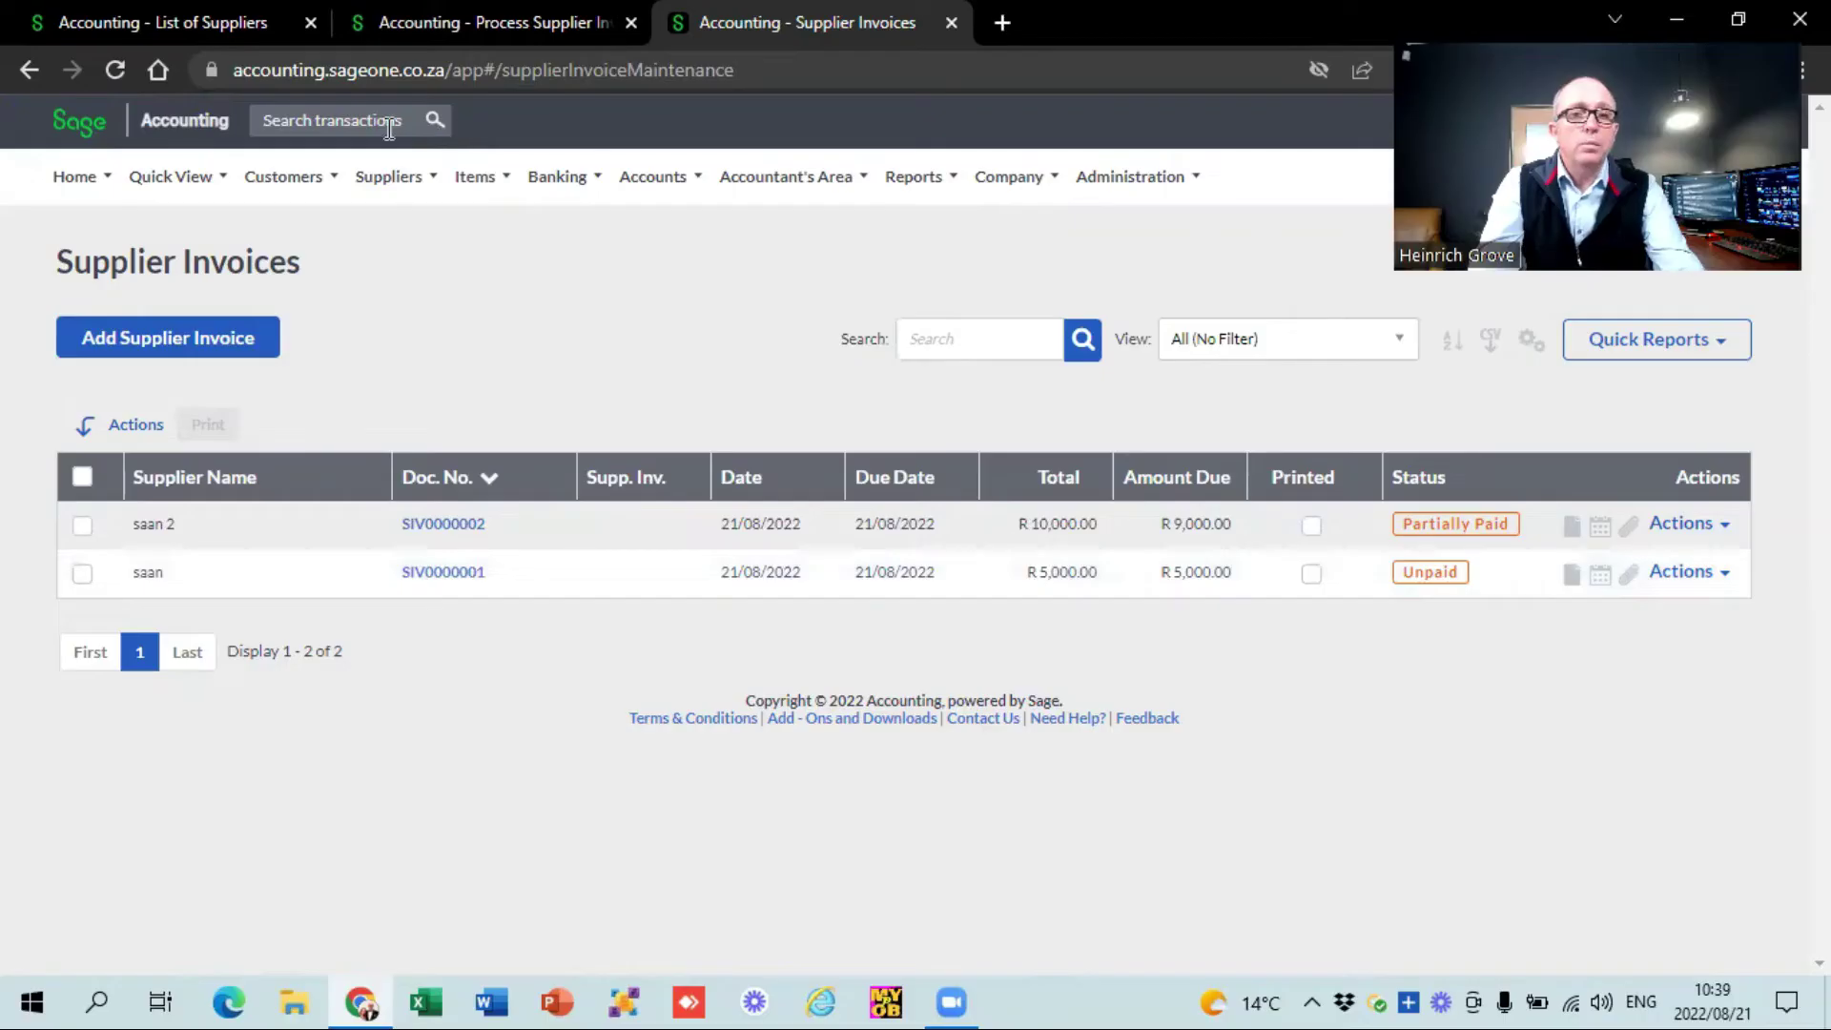
Open the supplier payment allocations page in a new browser tab and load supplier saan 2's outstanding invoices and unallocated items.
mouse_move(399, 162)
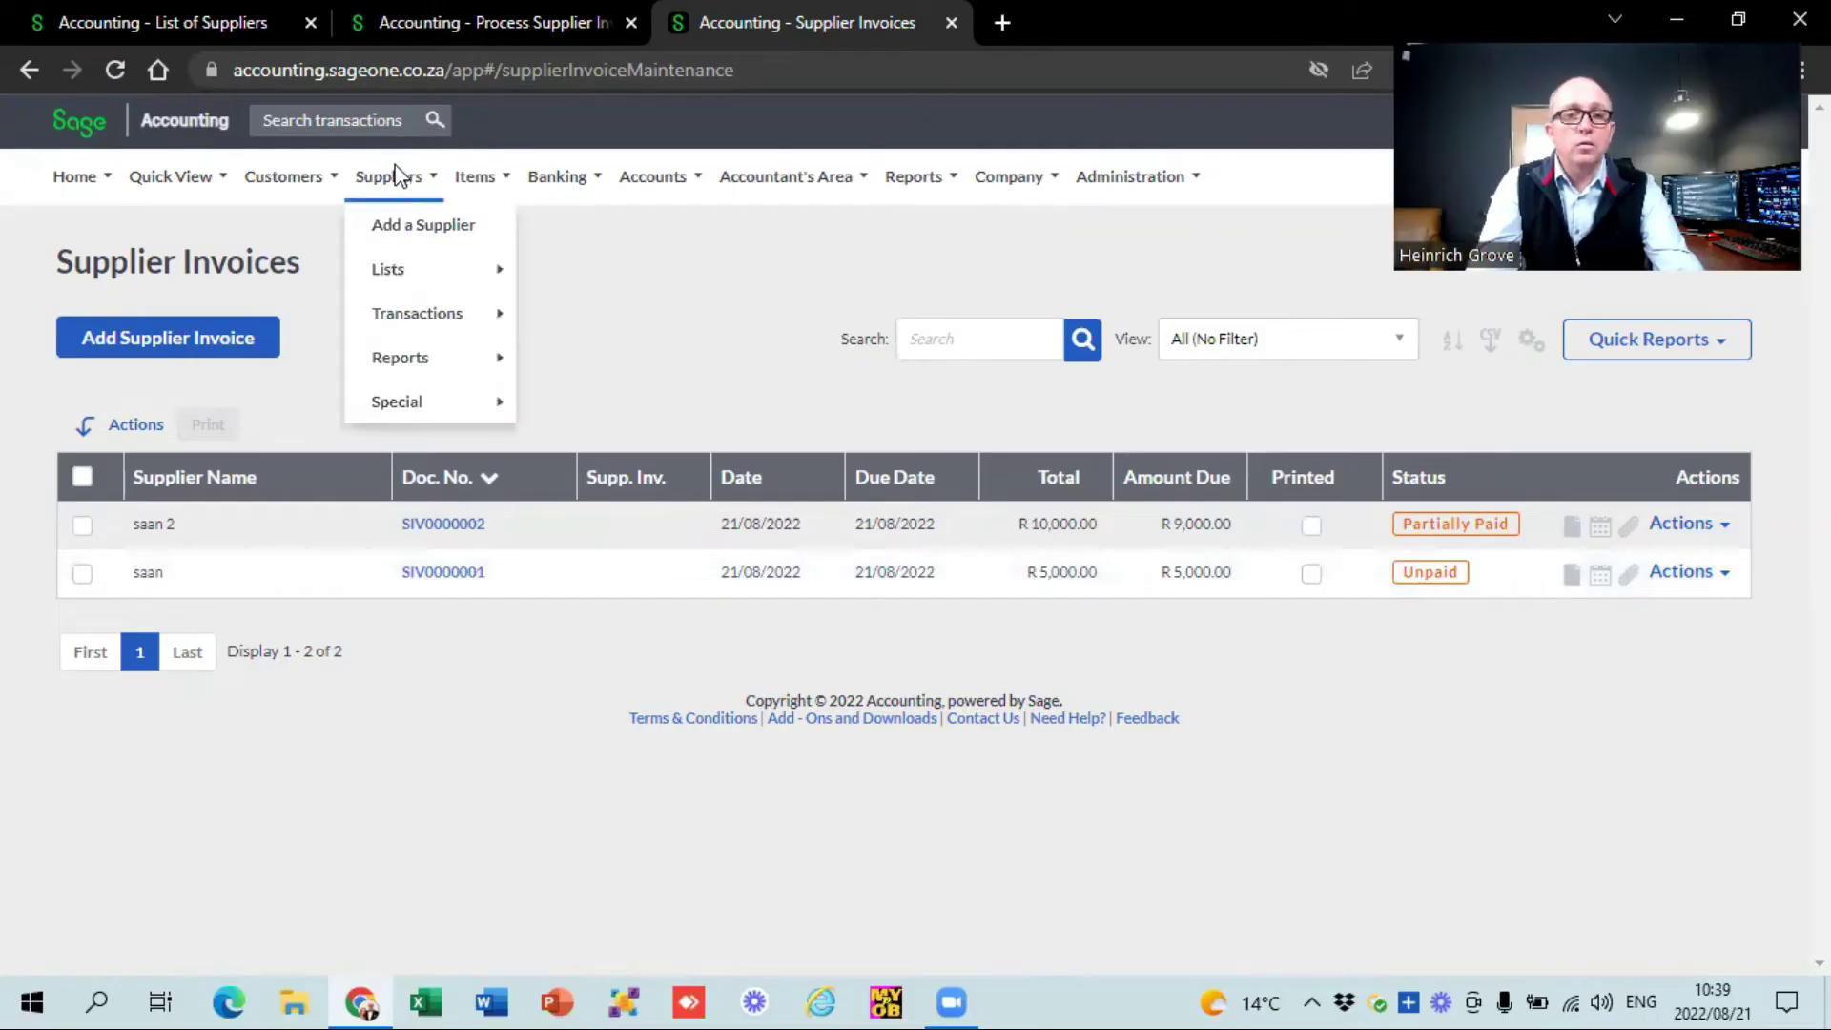
mouse_move(475, 327)
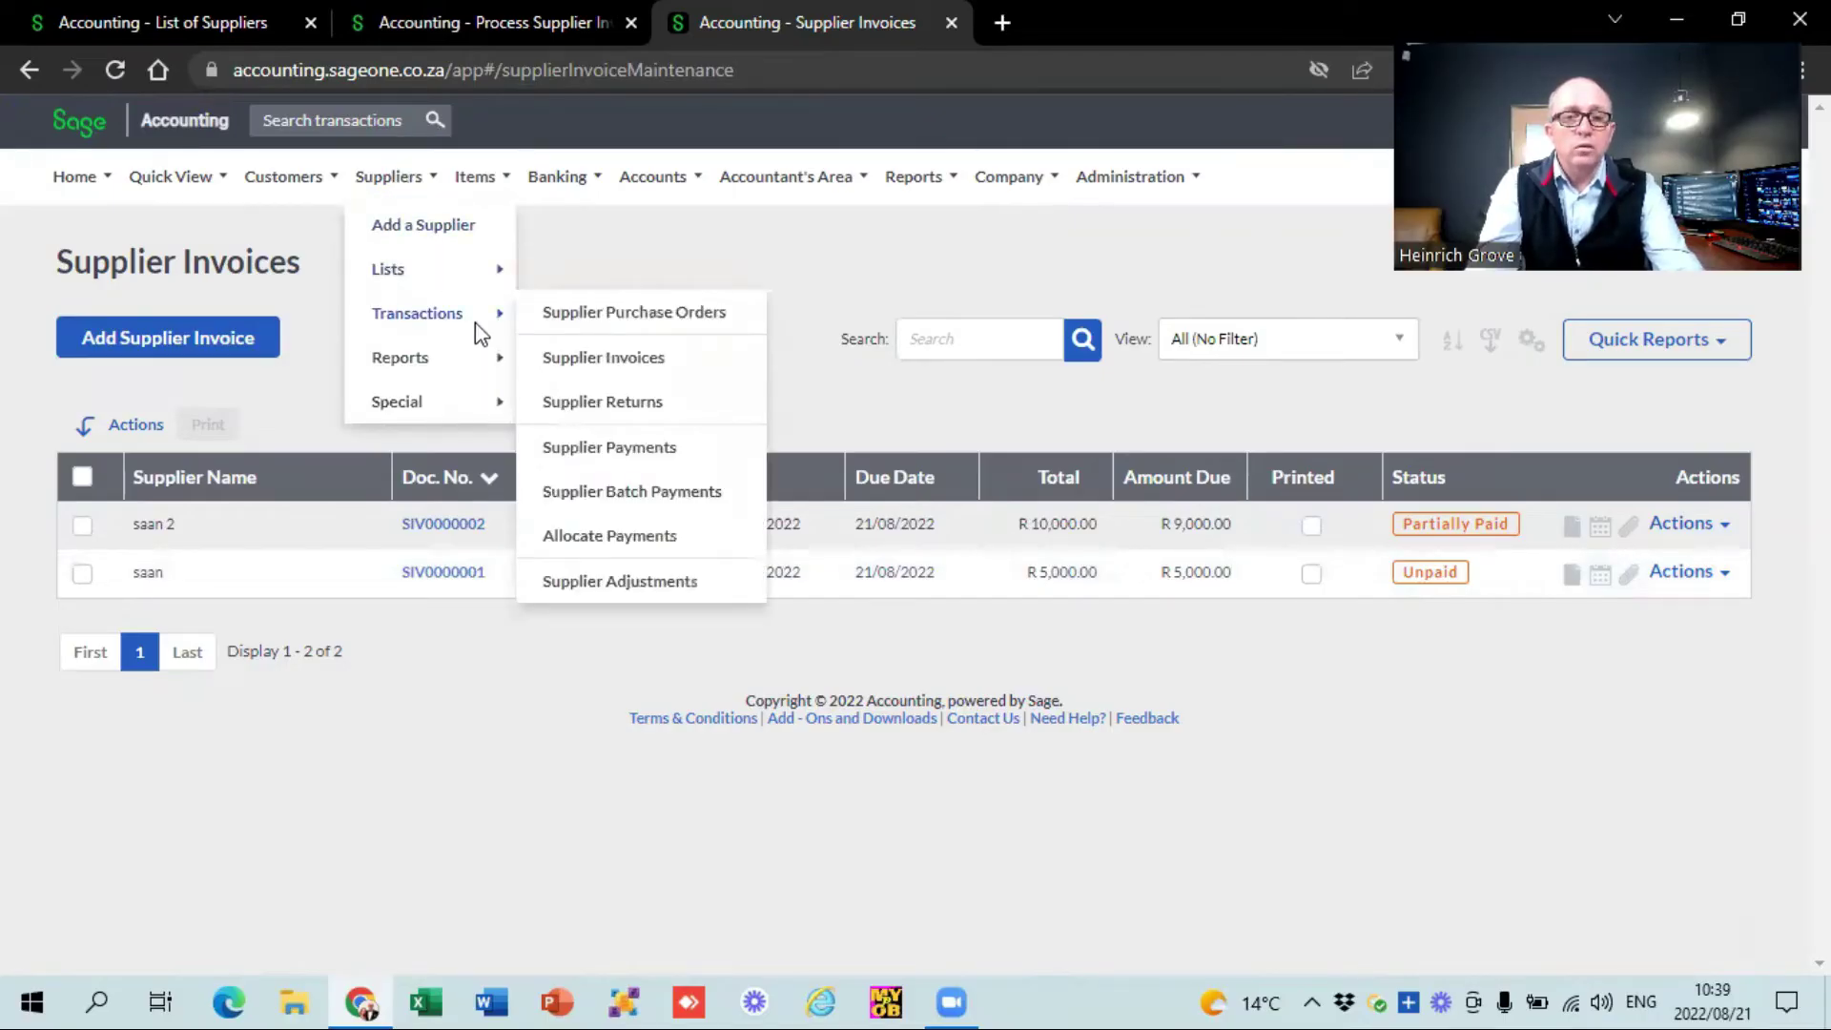
right_click(599, 540)
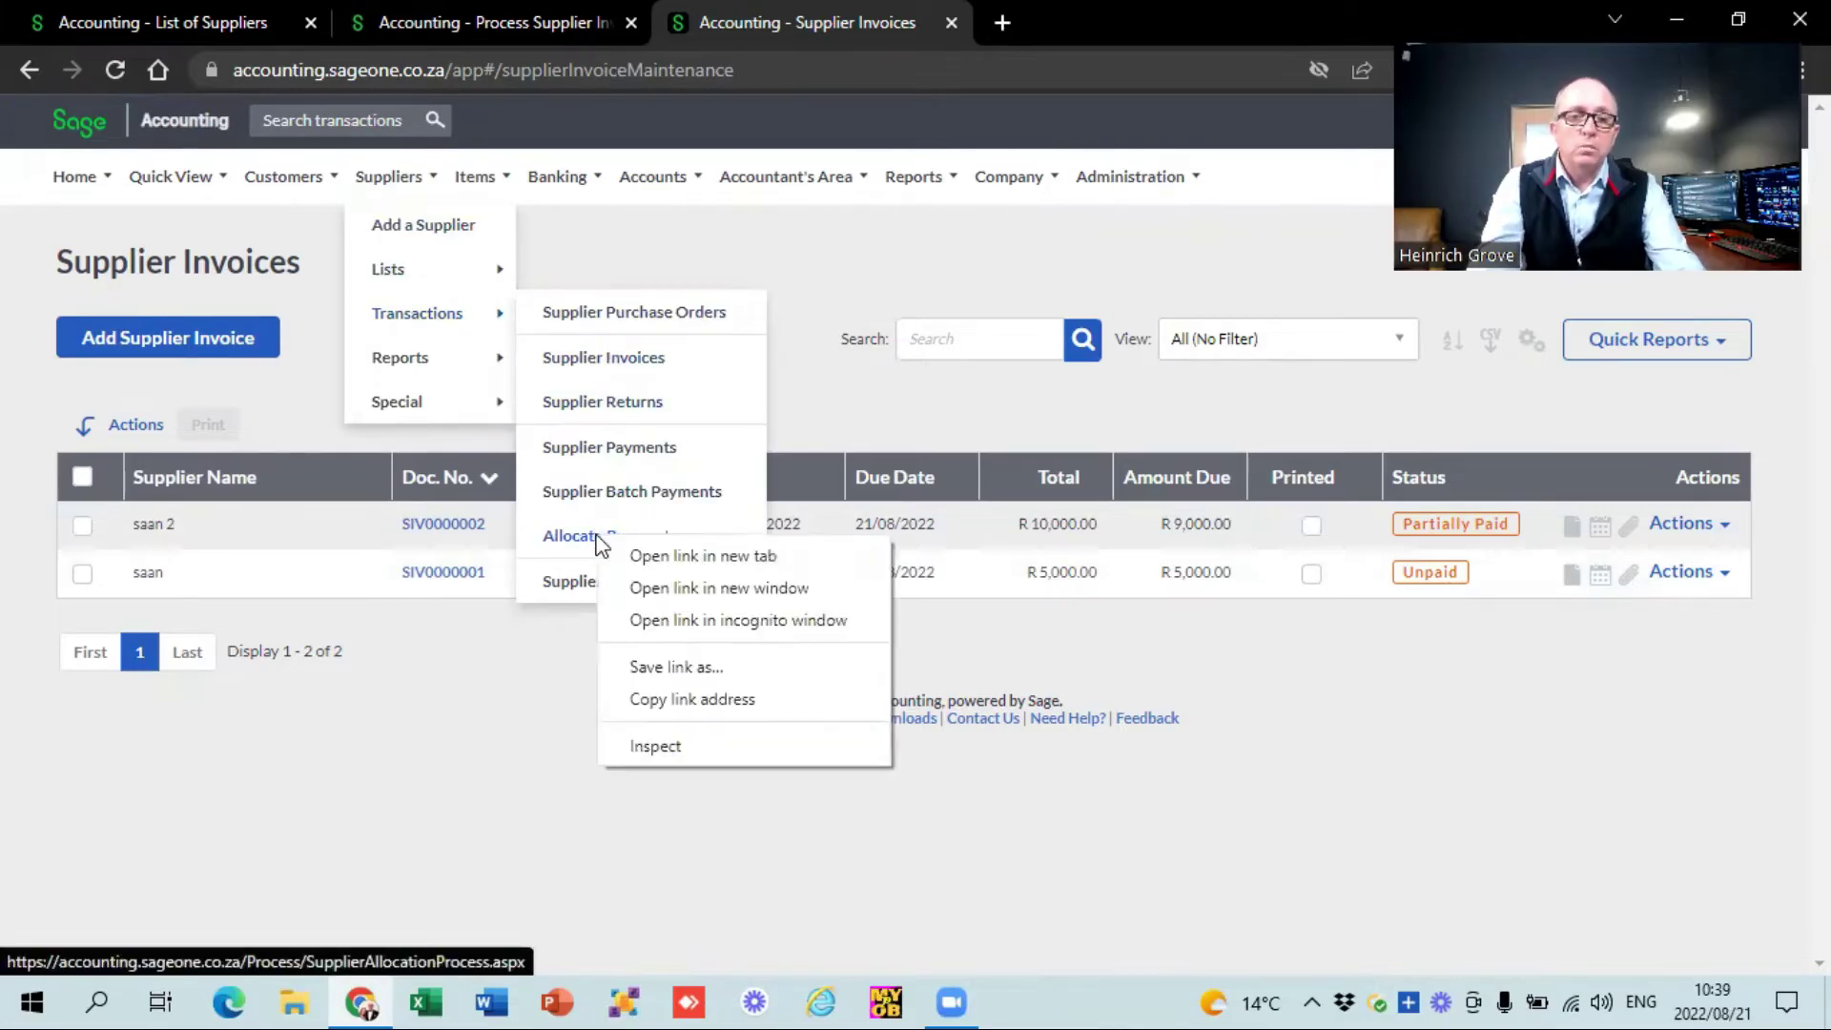
left_click(690, 557)
left_click(1097, 13)
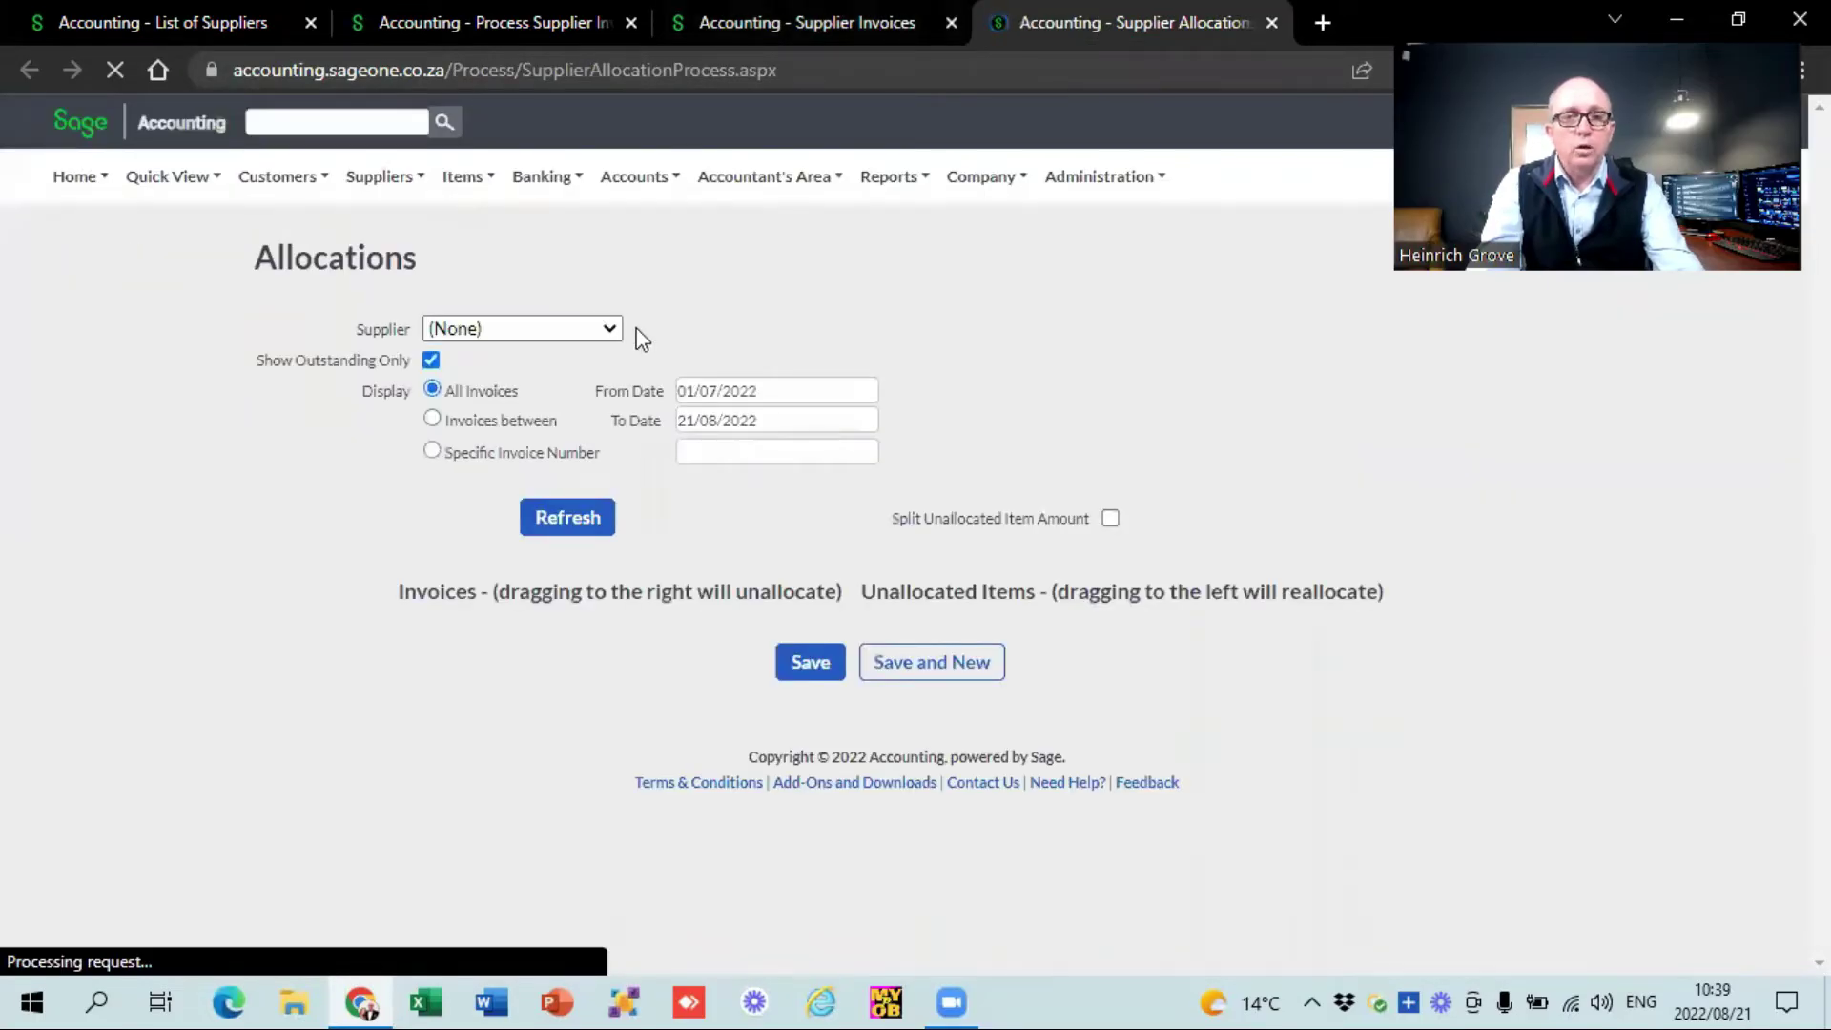
left_click(610, 331)
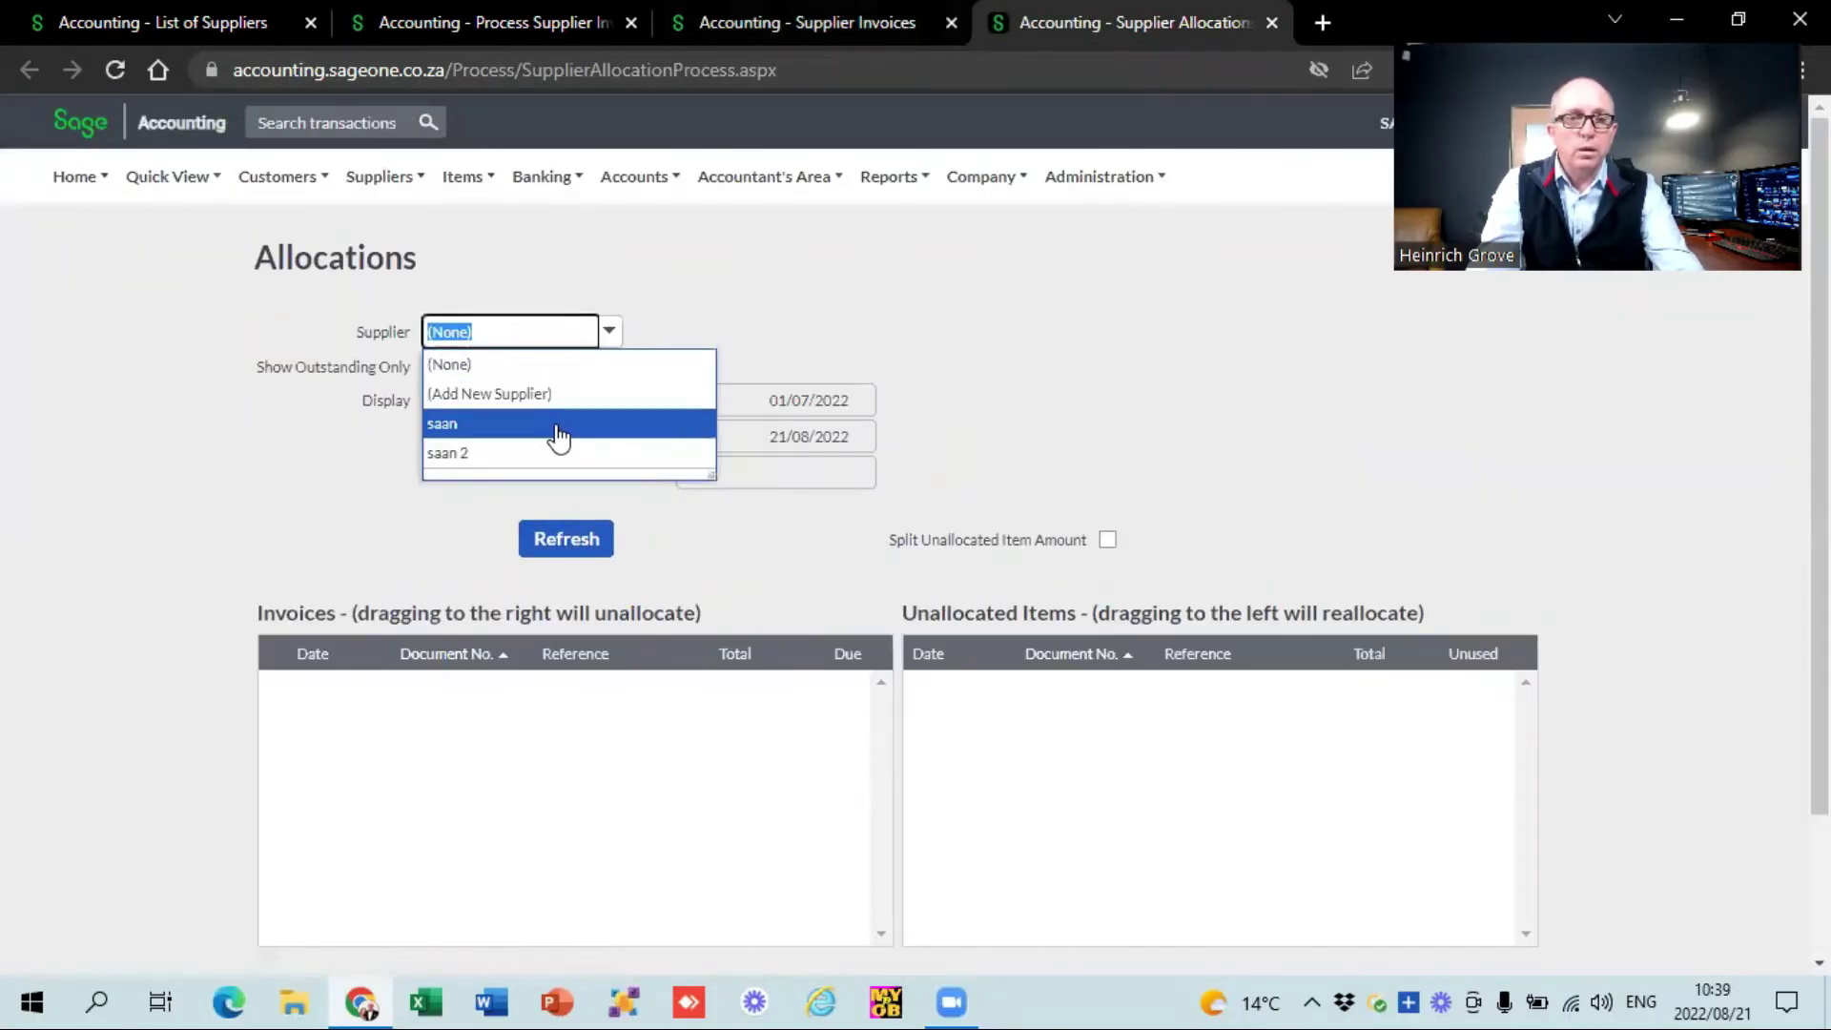
left_click(557, 456)
left_click(570, 539)
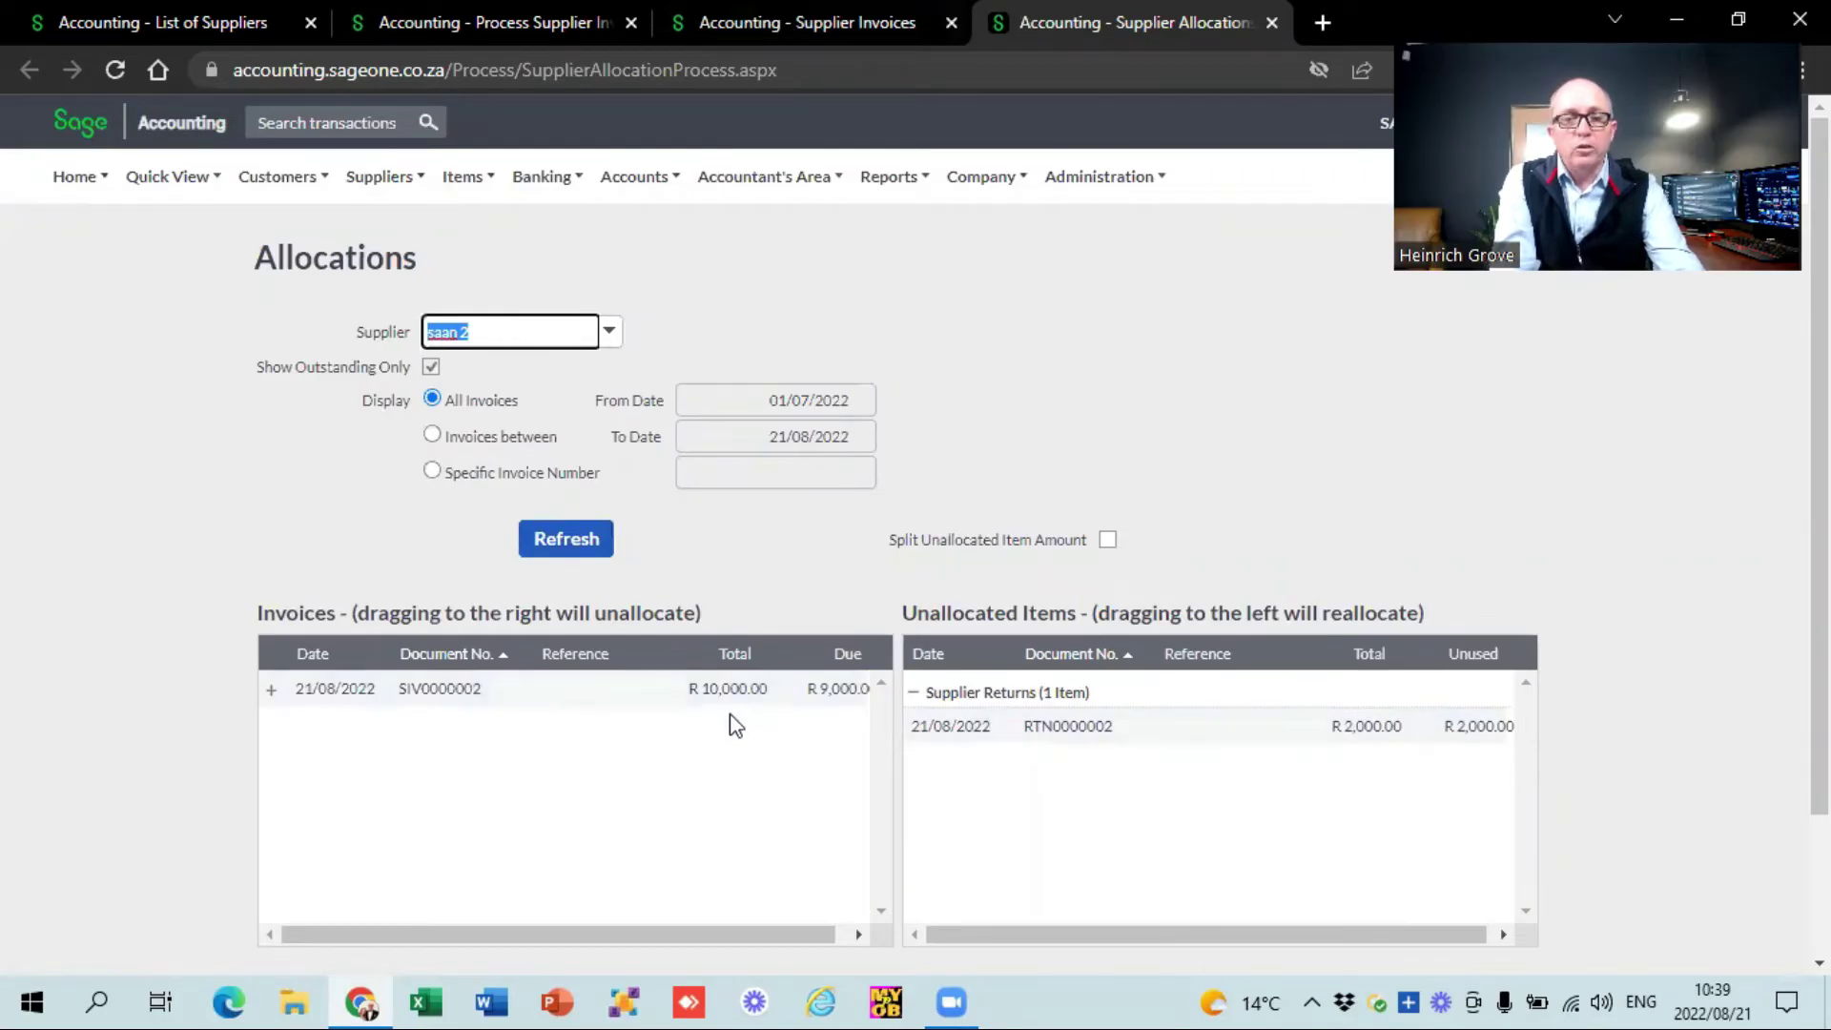
Allocate the unallocated R 2,000 supplier return to saan 2's R 10,000 invoice and save the allocation.
left_click_drag(1112, 735, 799, 688)
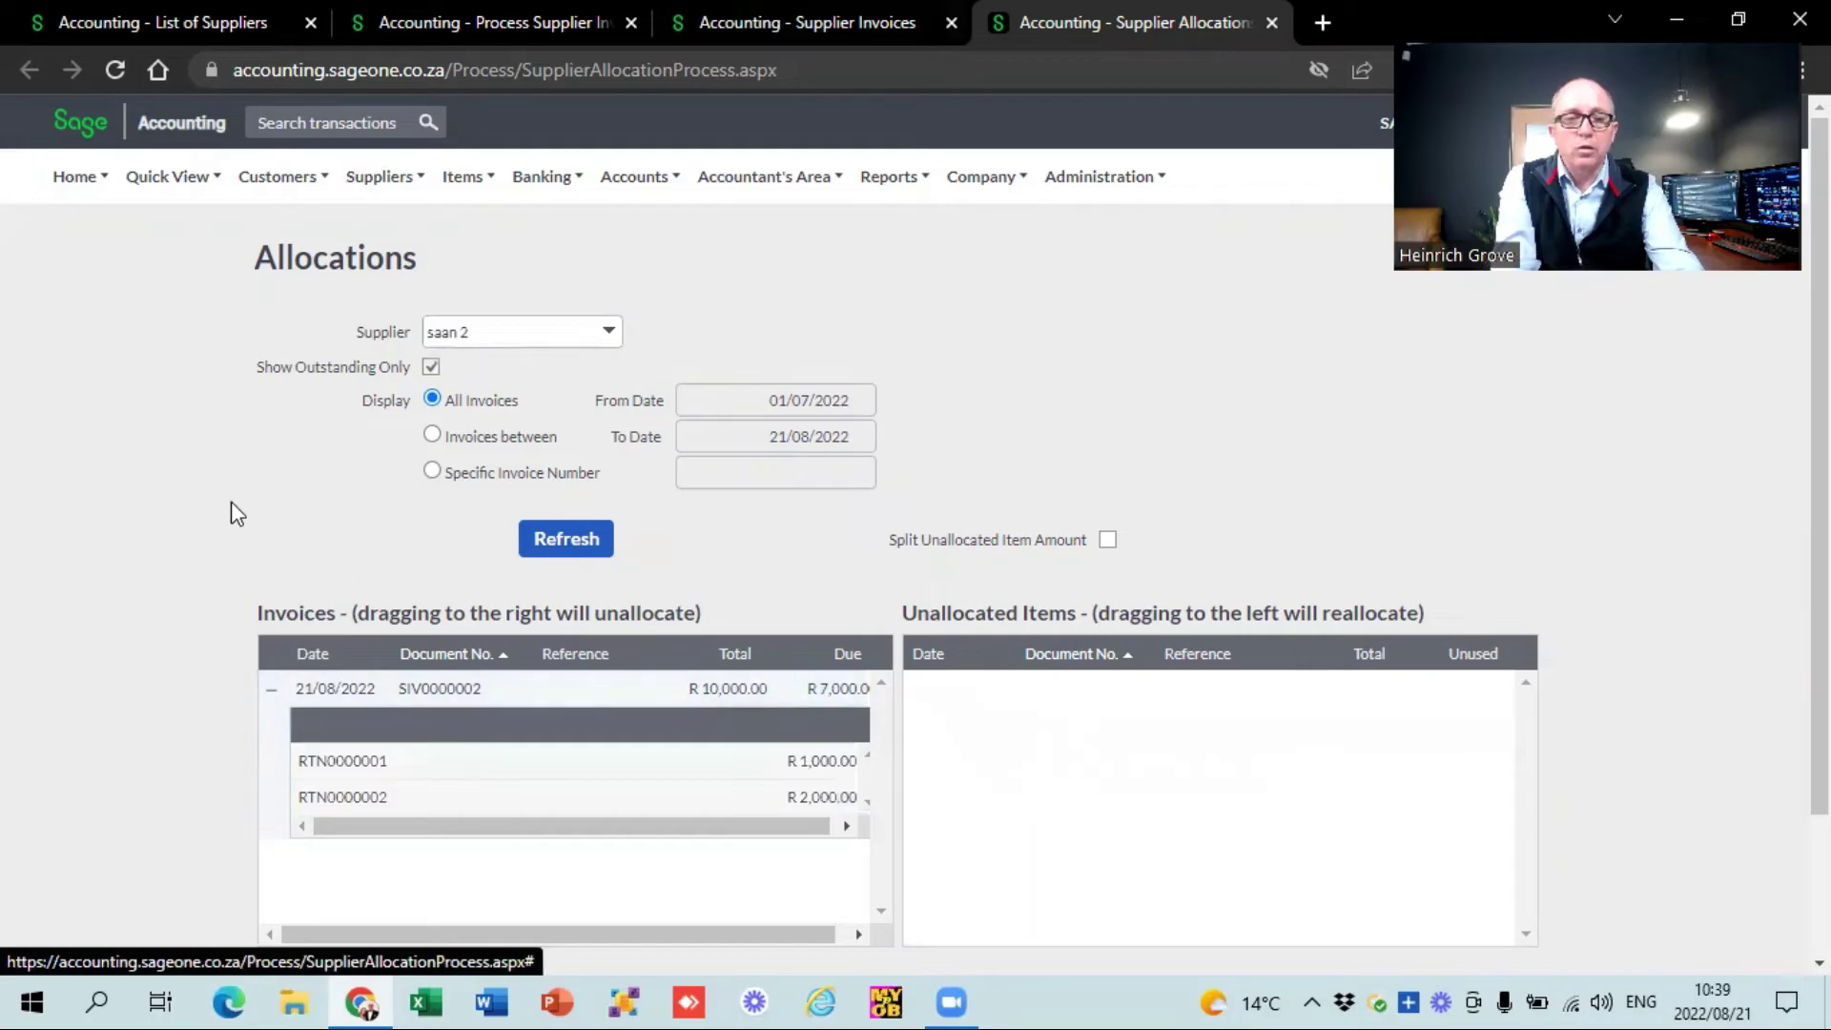
scroll(186, 497, "down", 2)
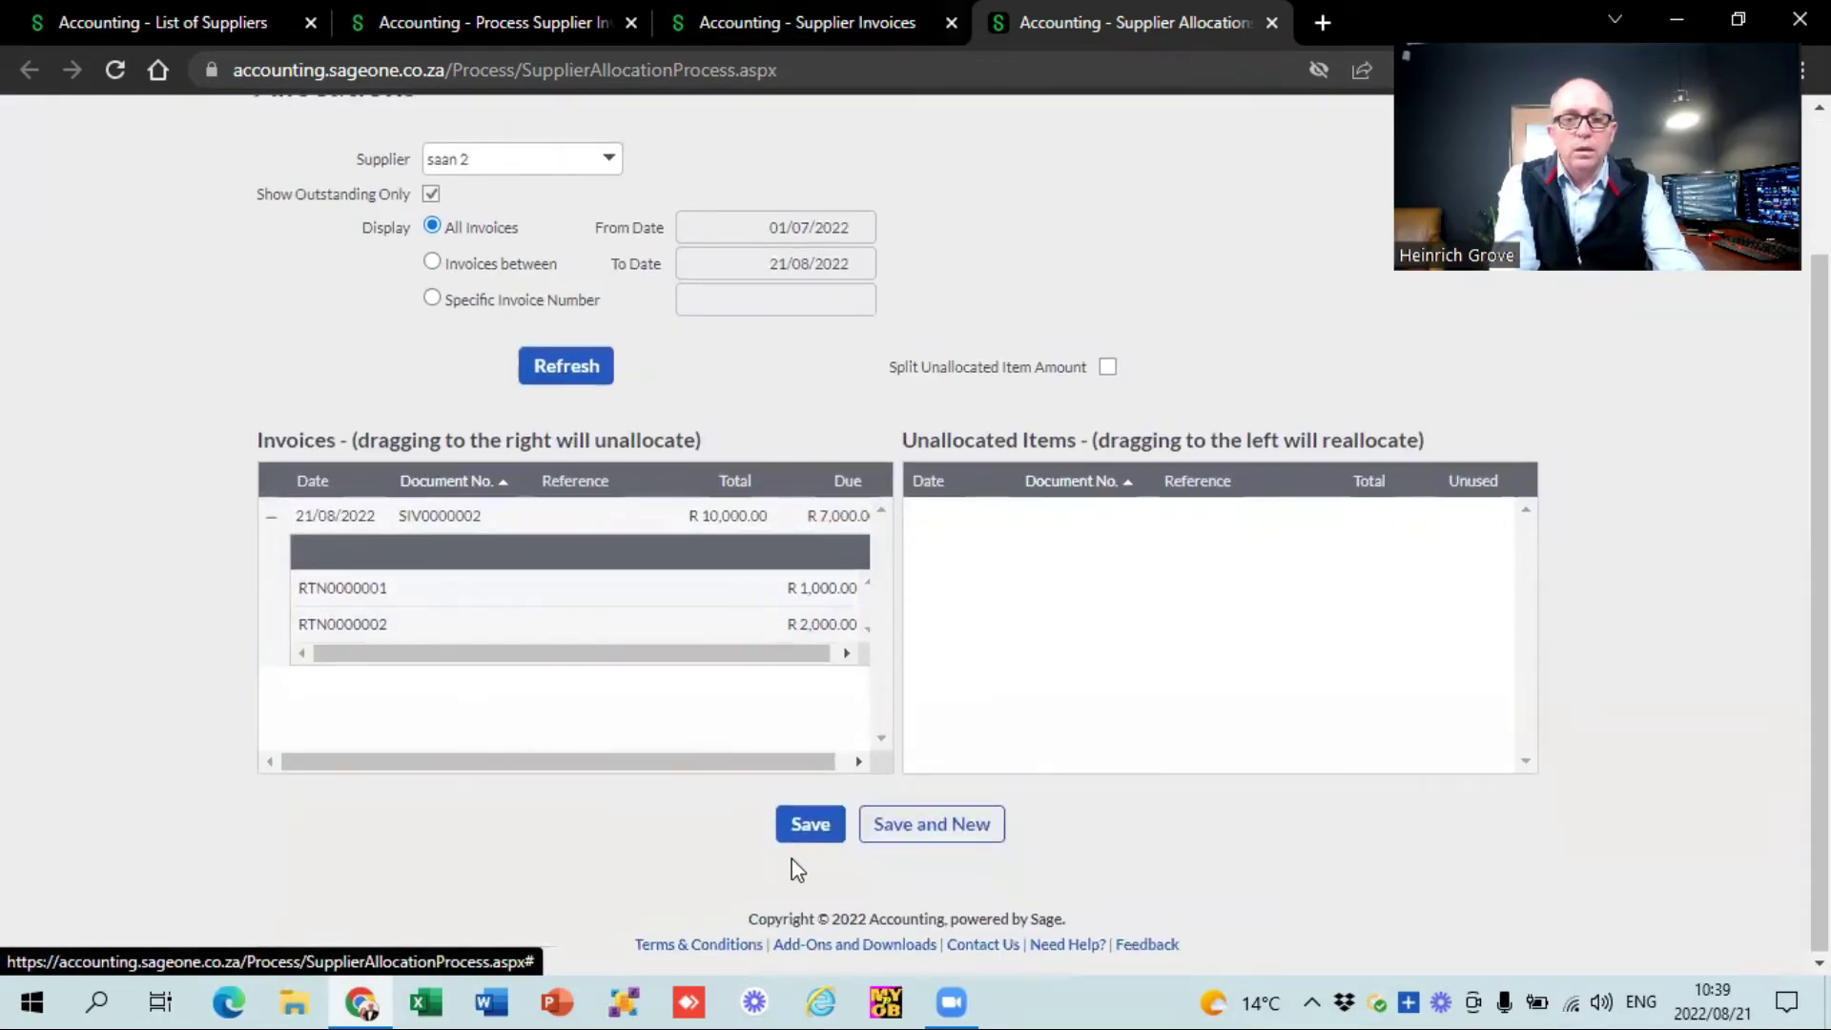
left_click(803, 815)
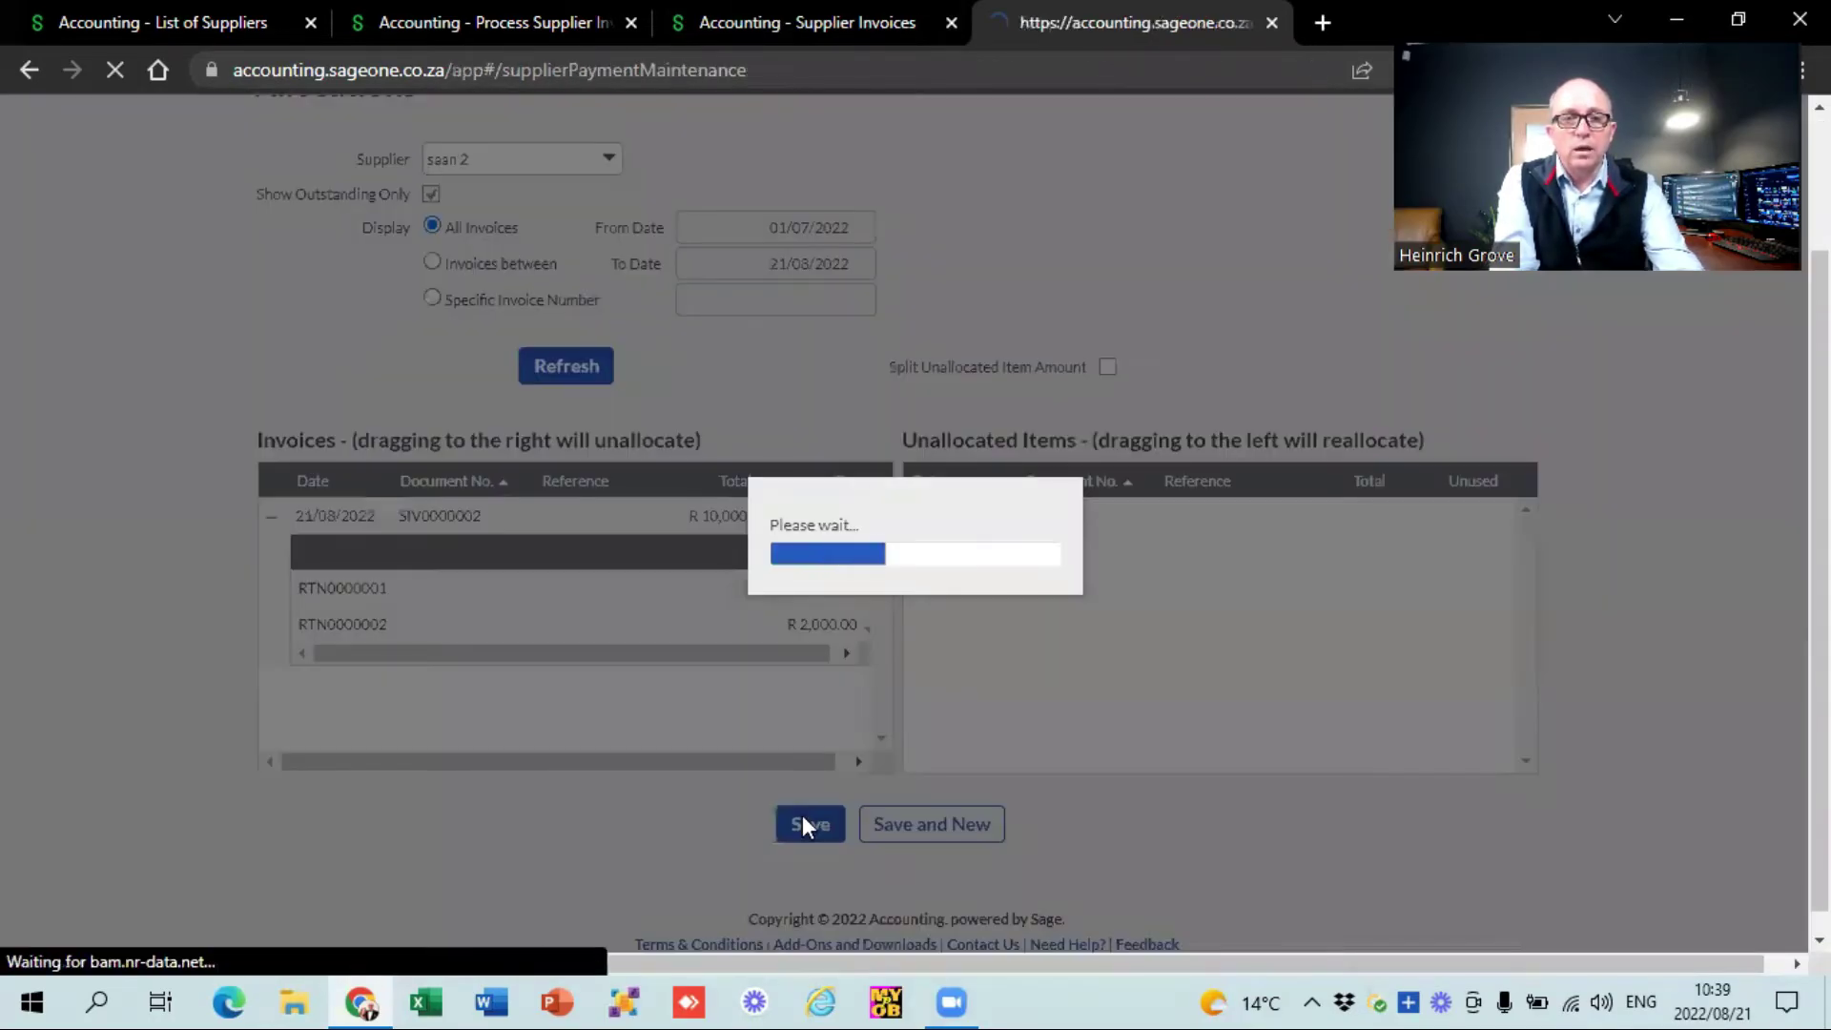
Go back to the supplier invoices list and reload it to check the amount due on saan 2's invoice.
left_click(521, 12)
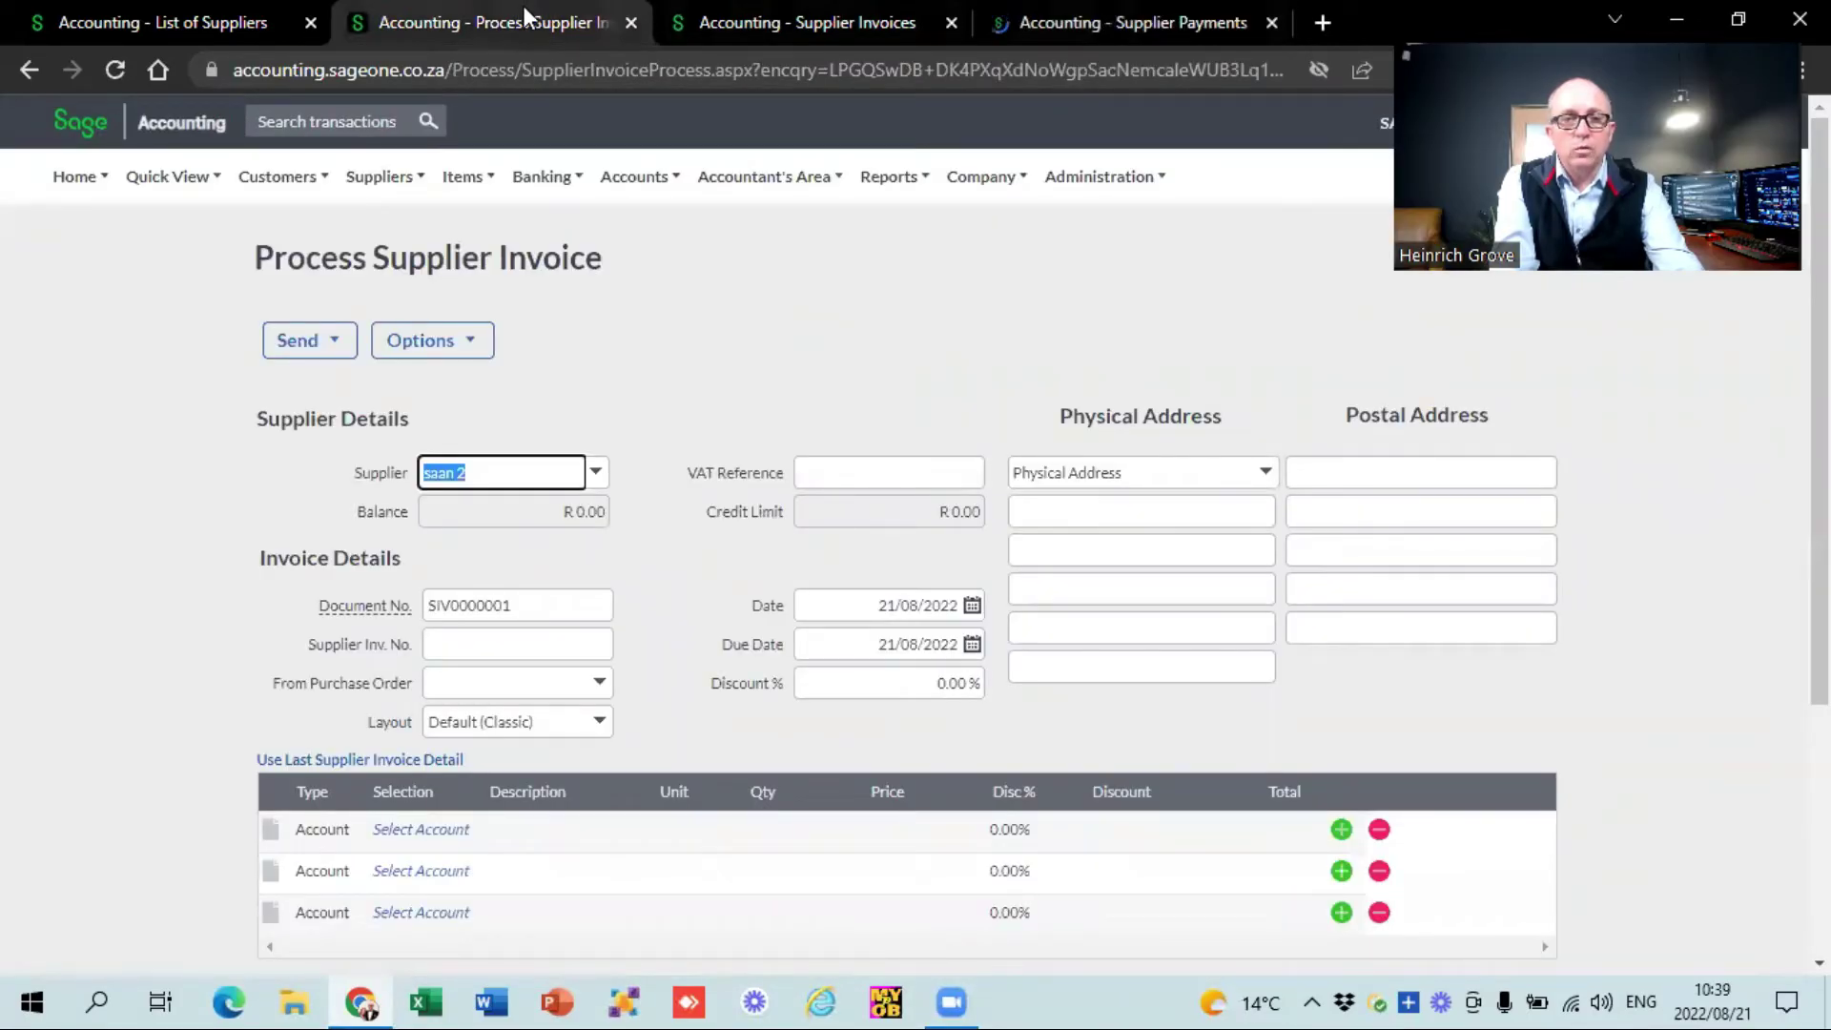
left_click(746, 21)
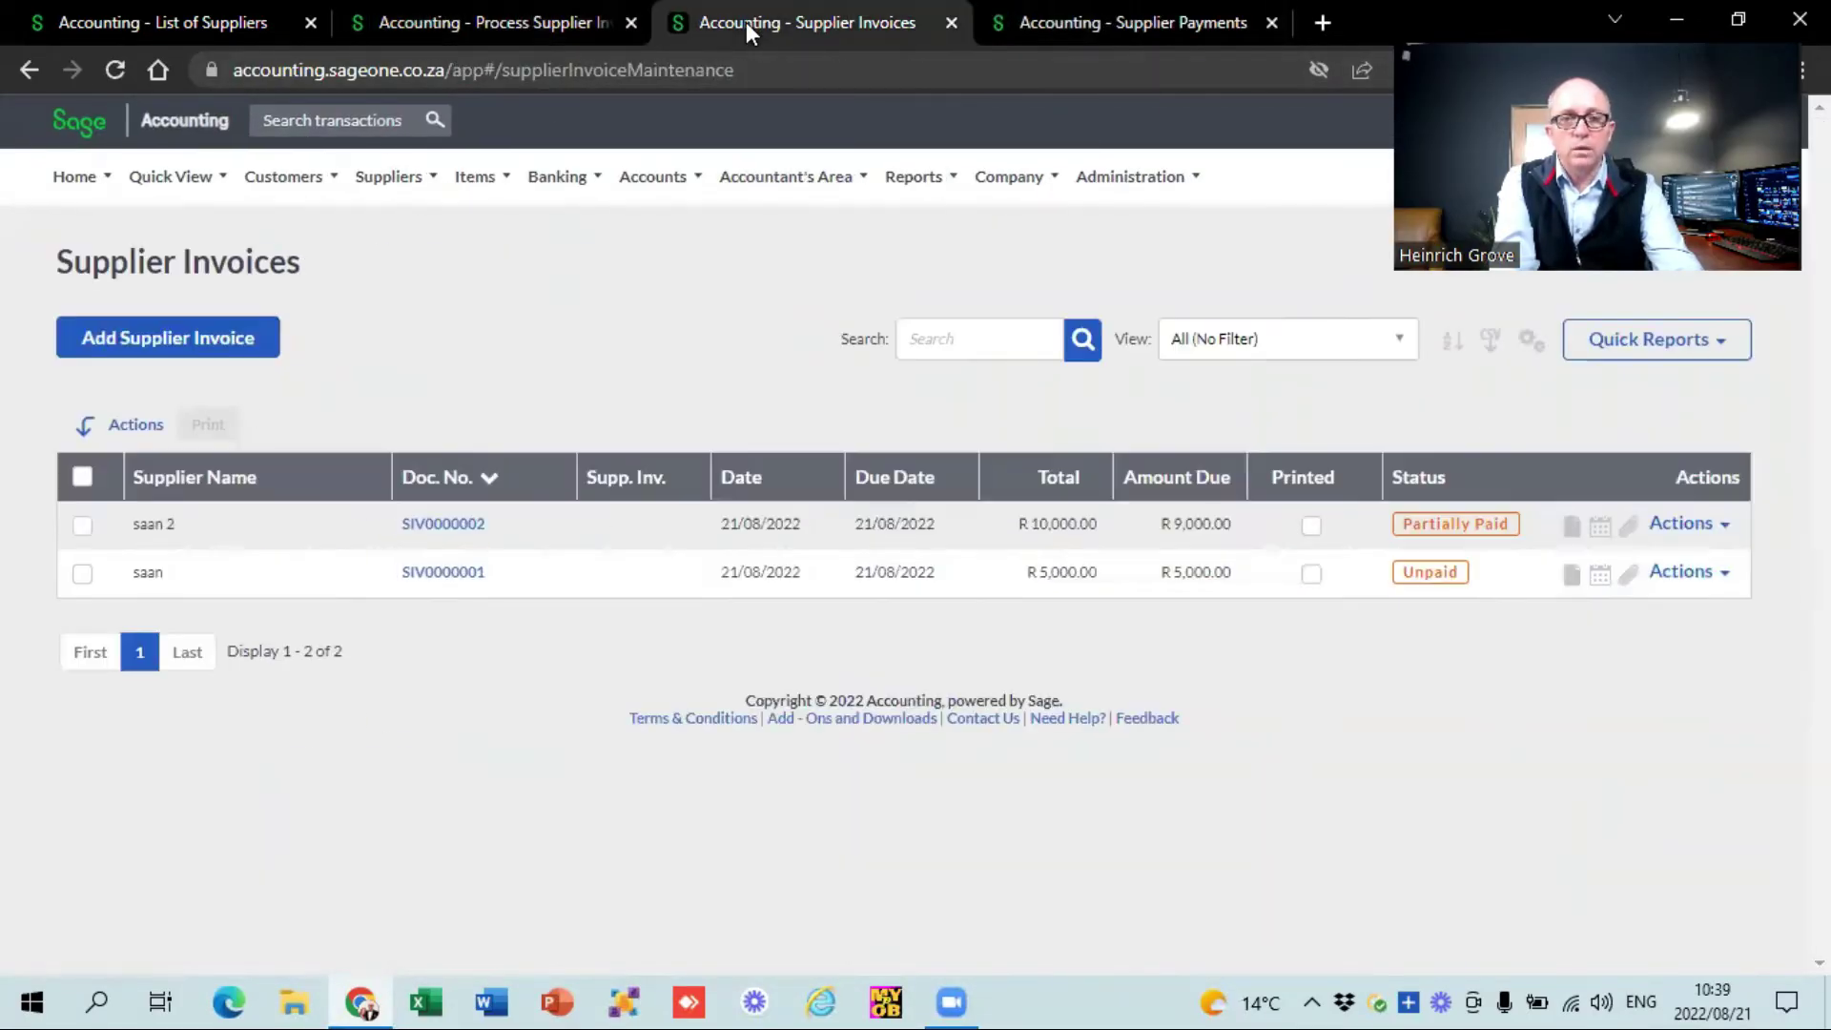
left_click(114, 70)
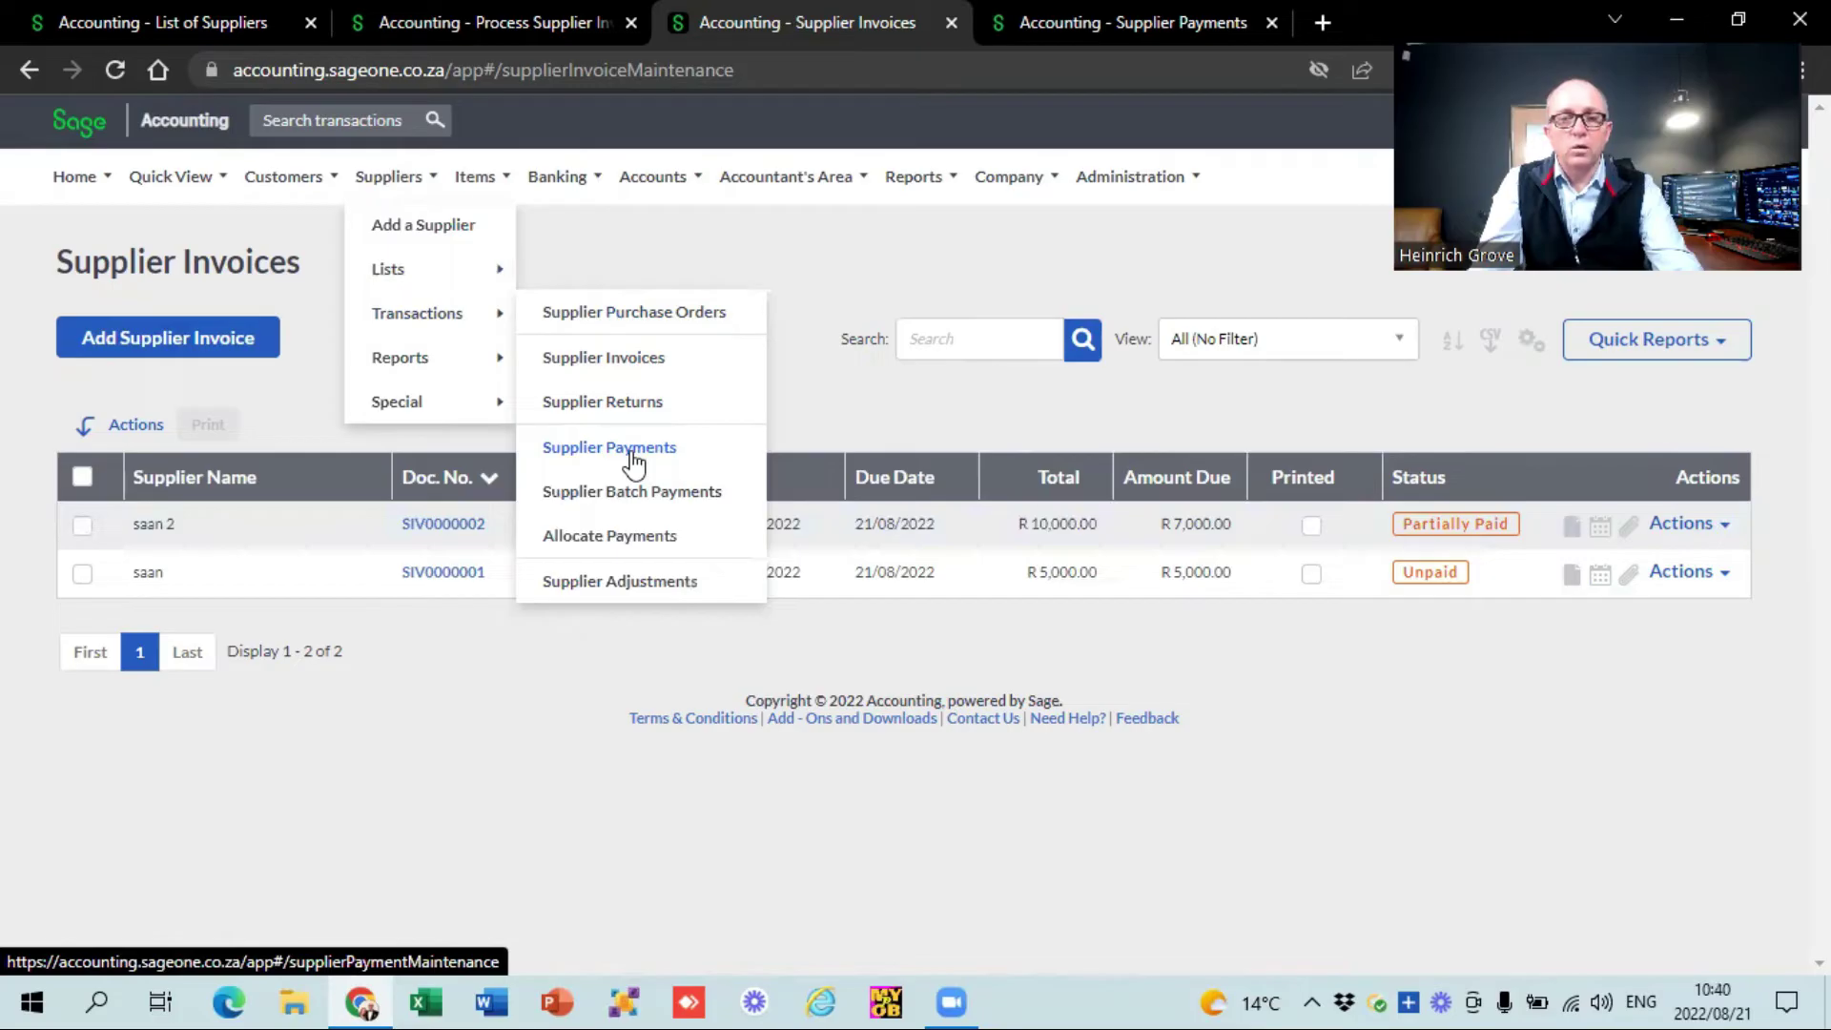
mouse_move(561, 178)
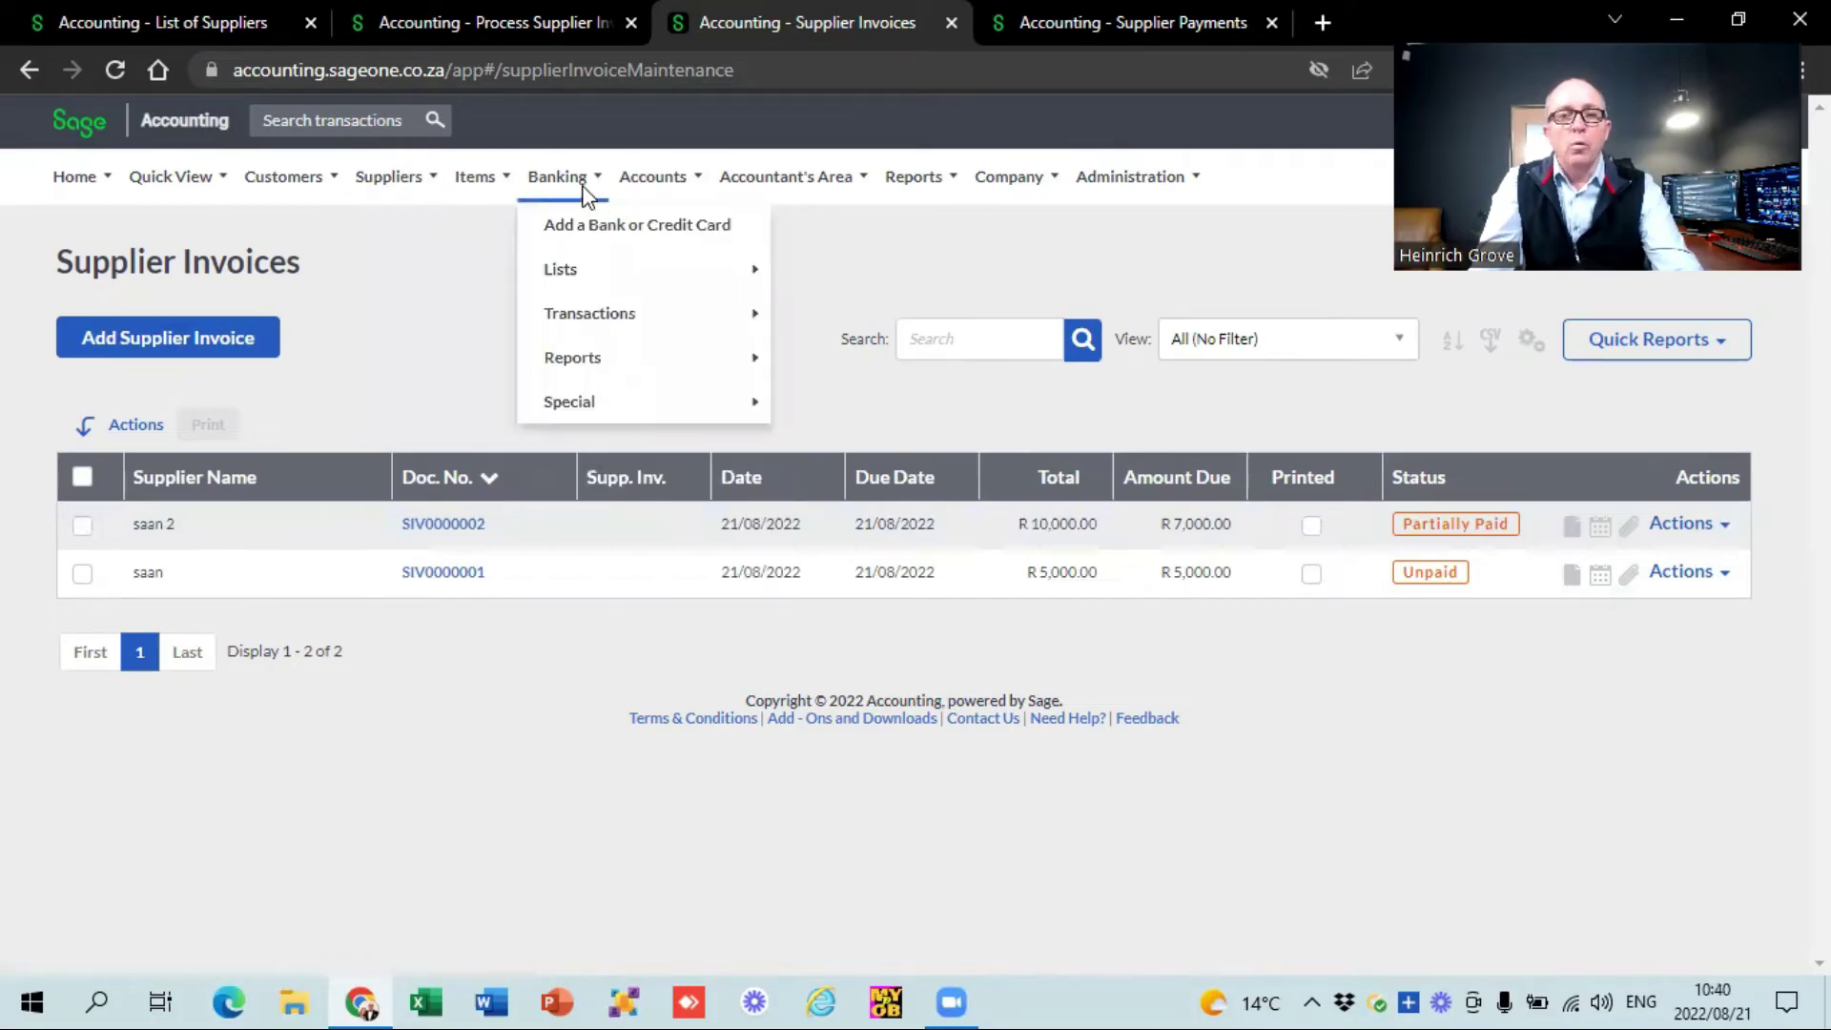
Open the Banking transactions page in a new browser tab and choose the Bank account.
mouse_move(637, 324)
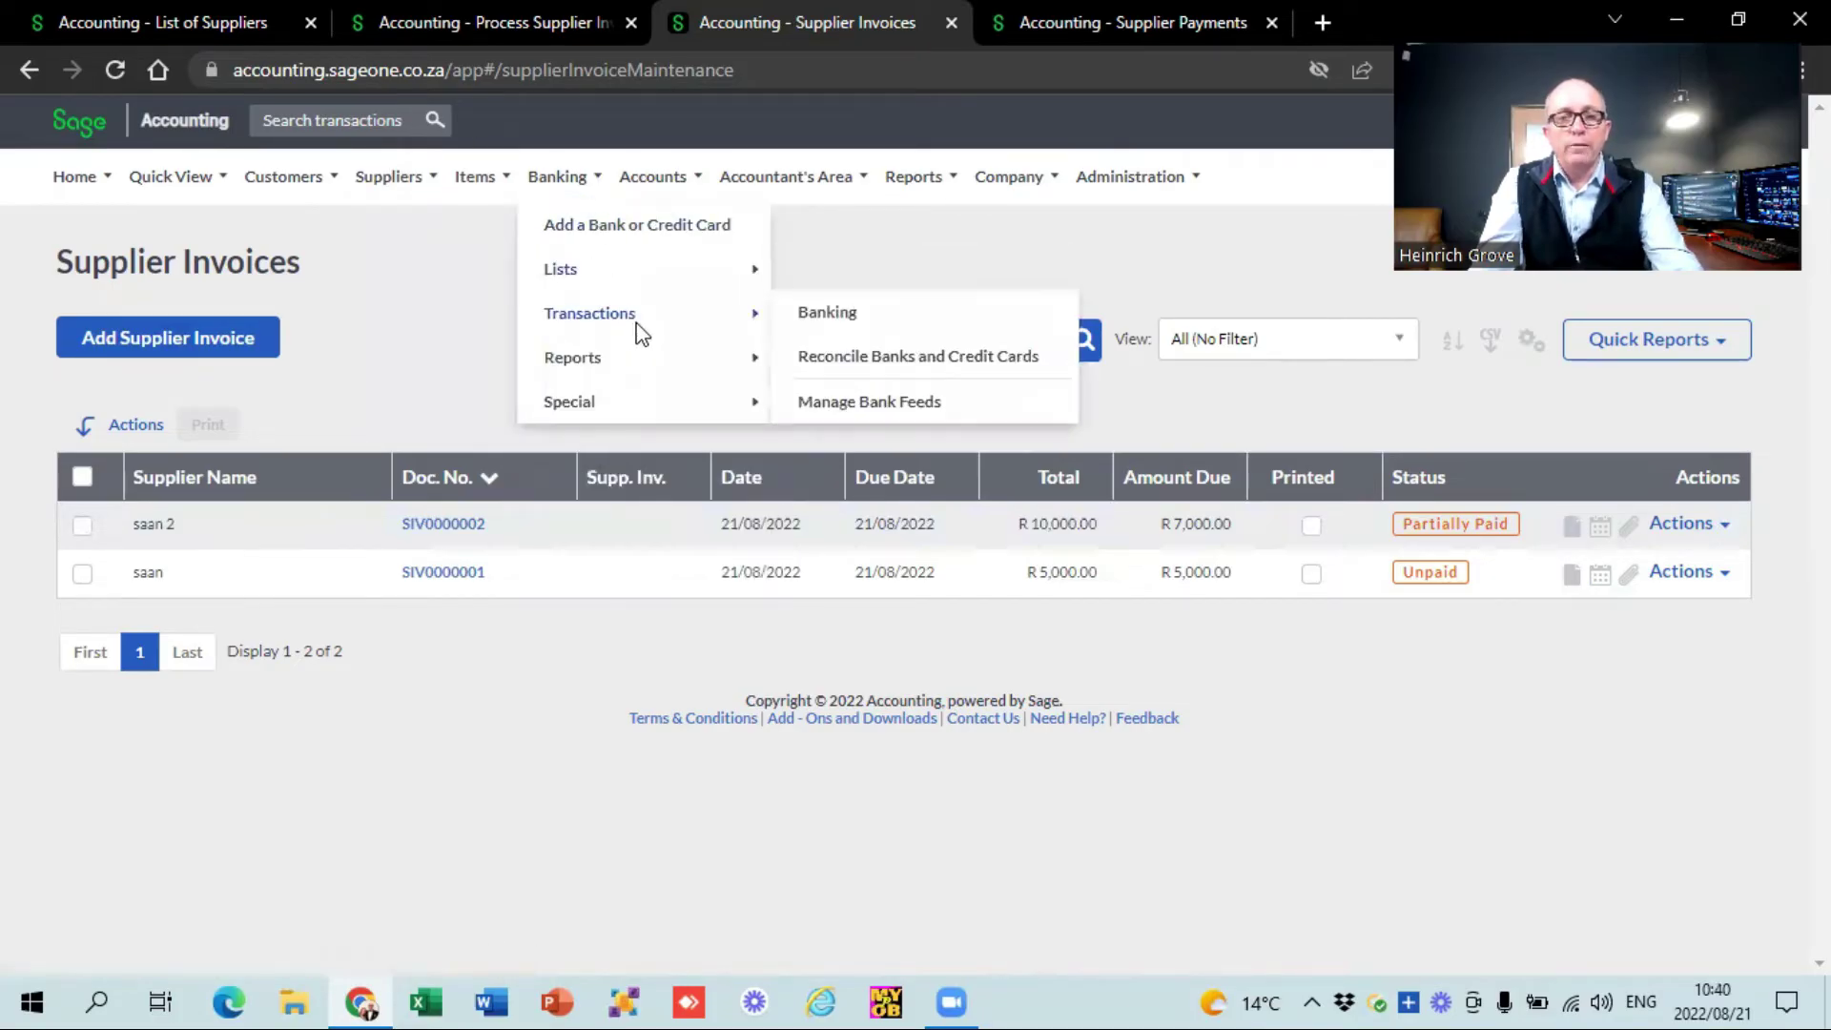
right_click(852, 321)
left_click(931, 328)
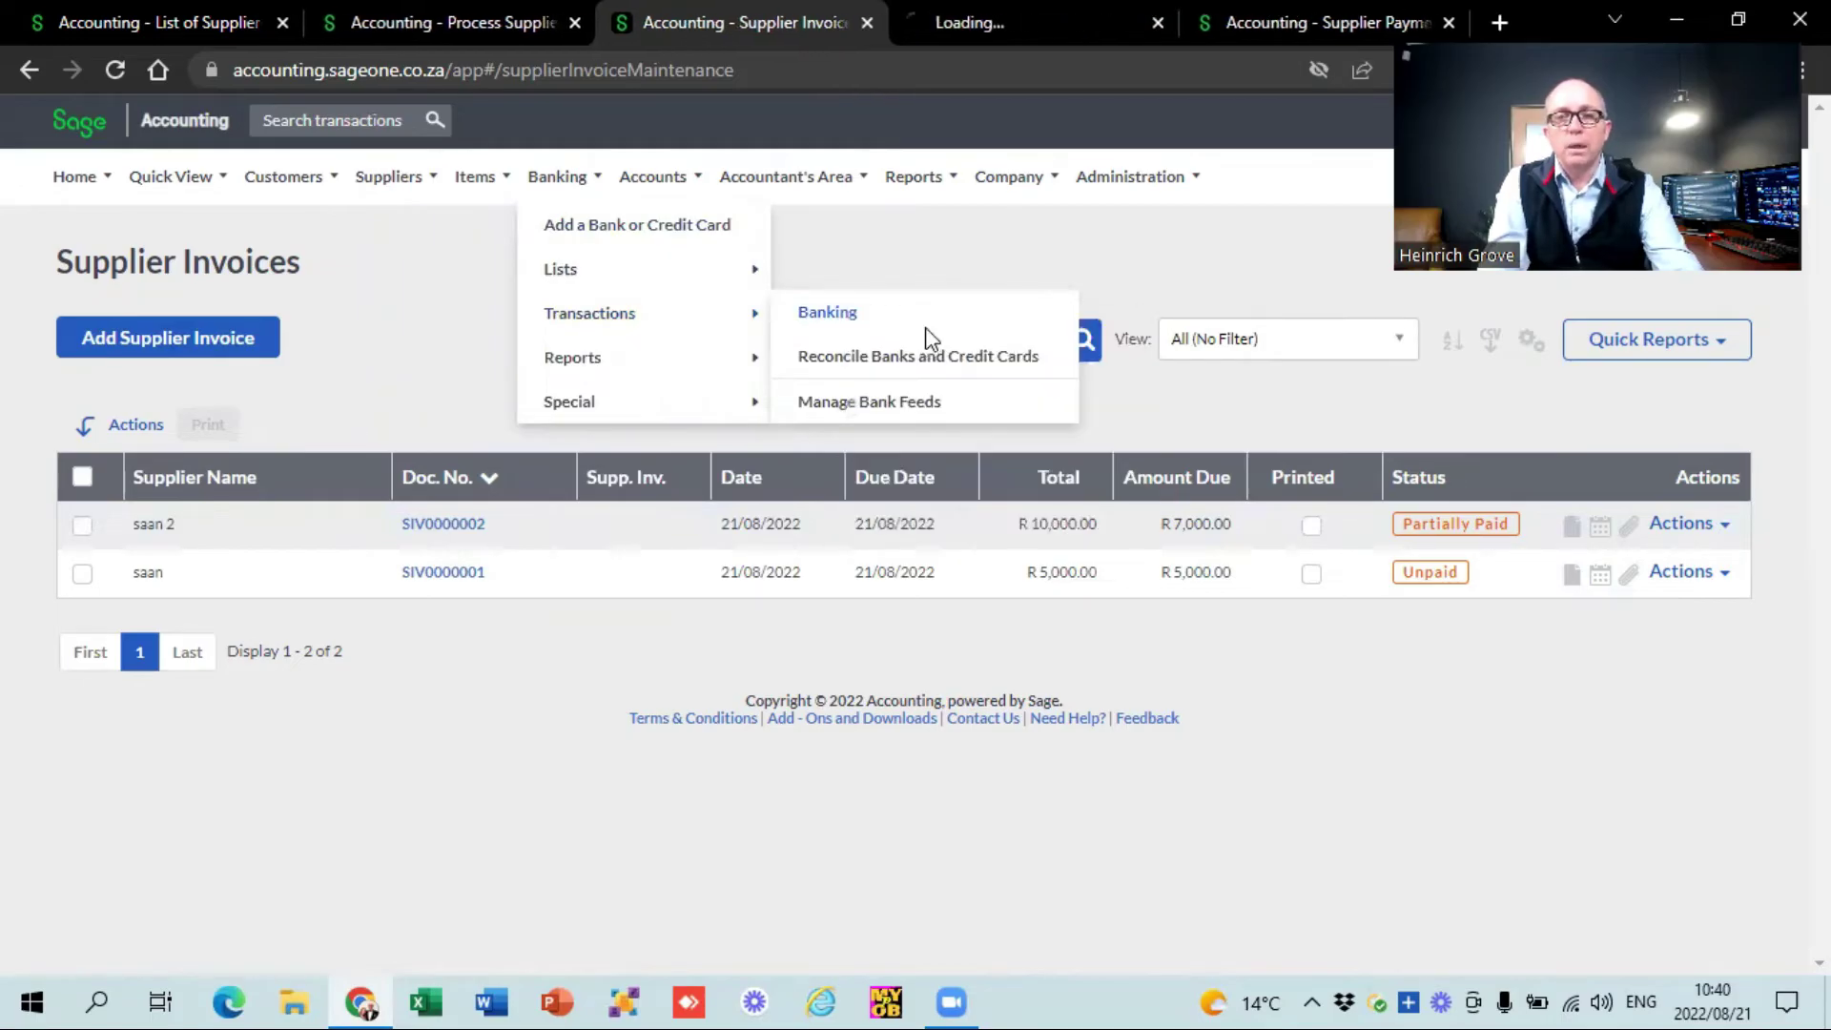
left_click(982, 8)
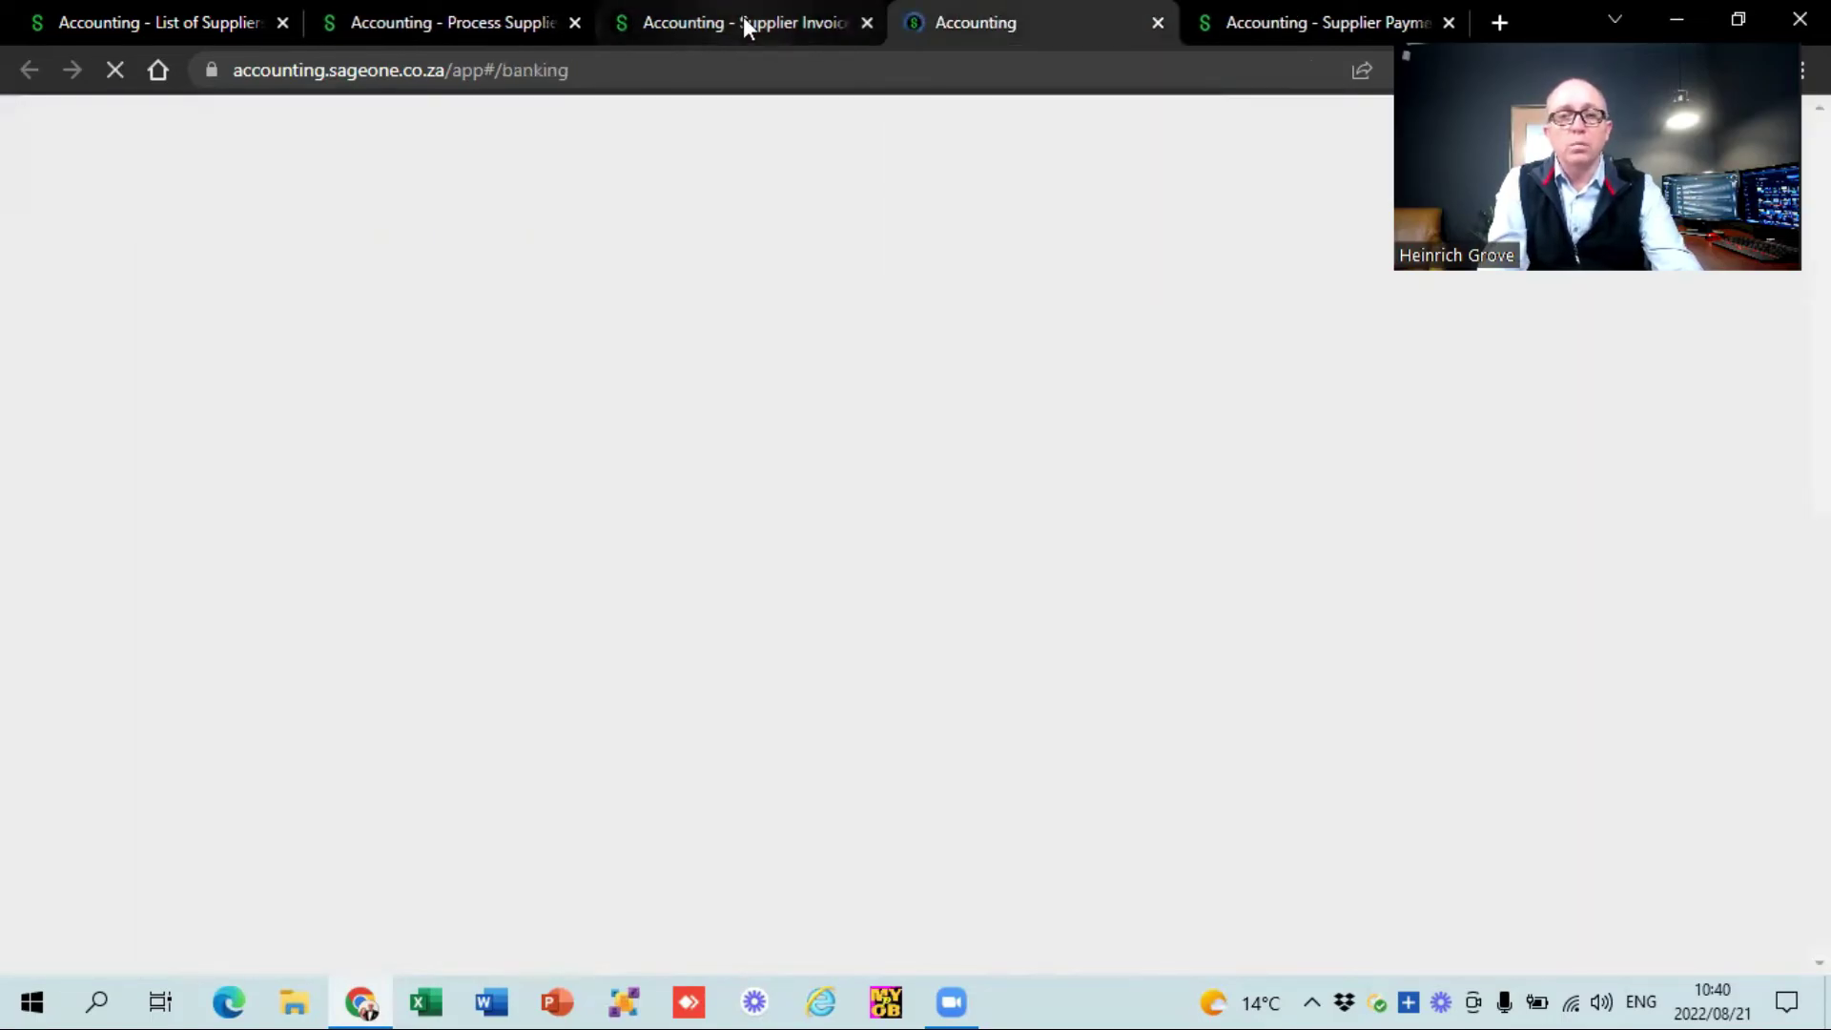
left_click(744, 21)
left_click(386, 176)
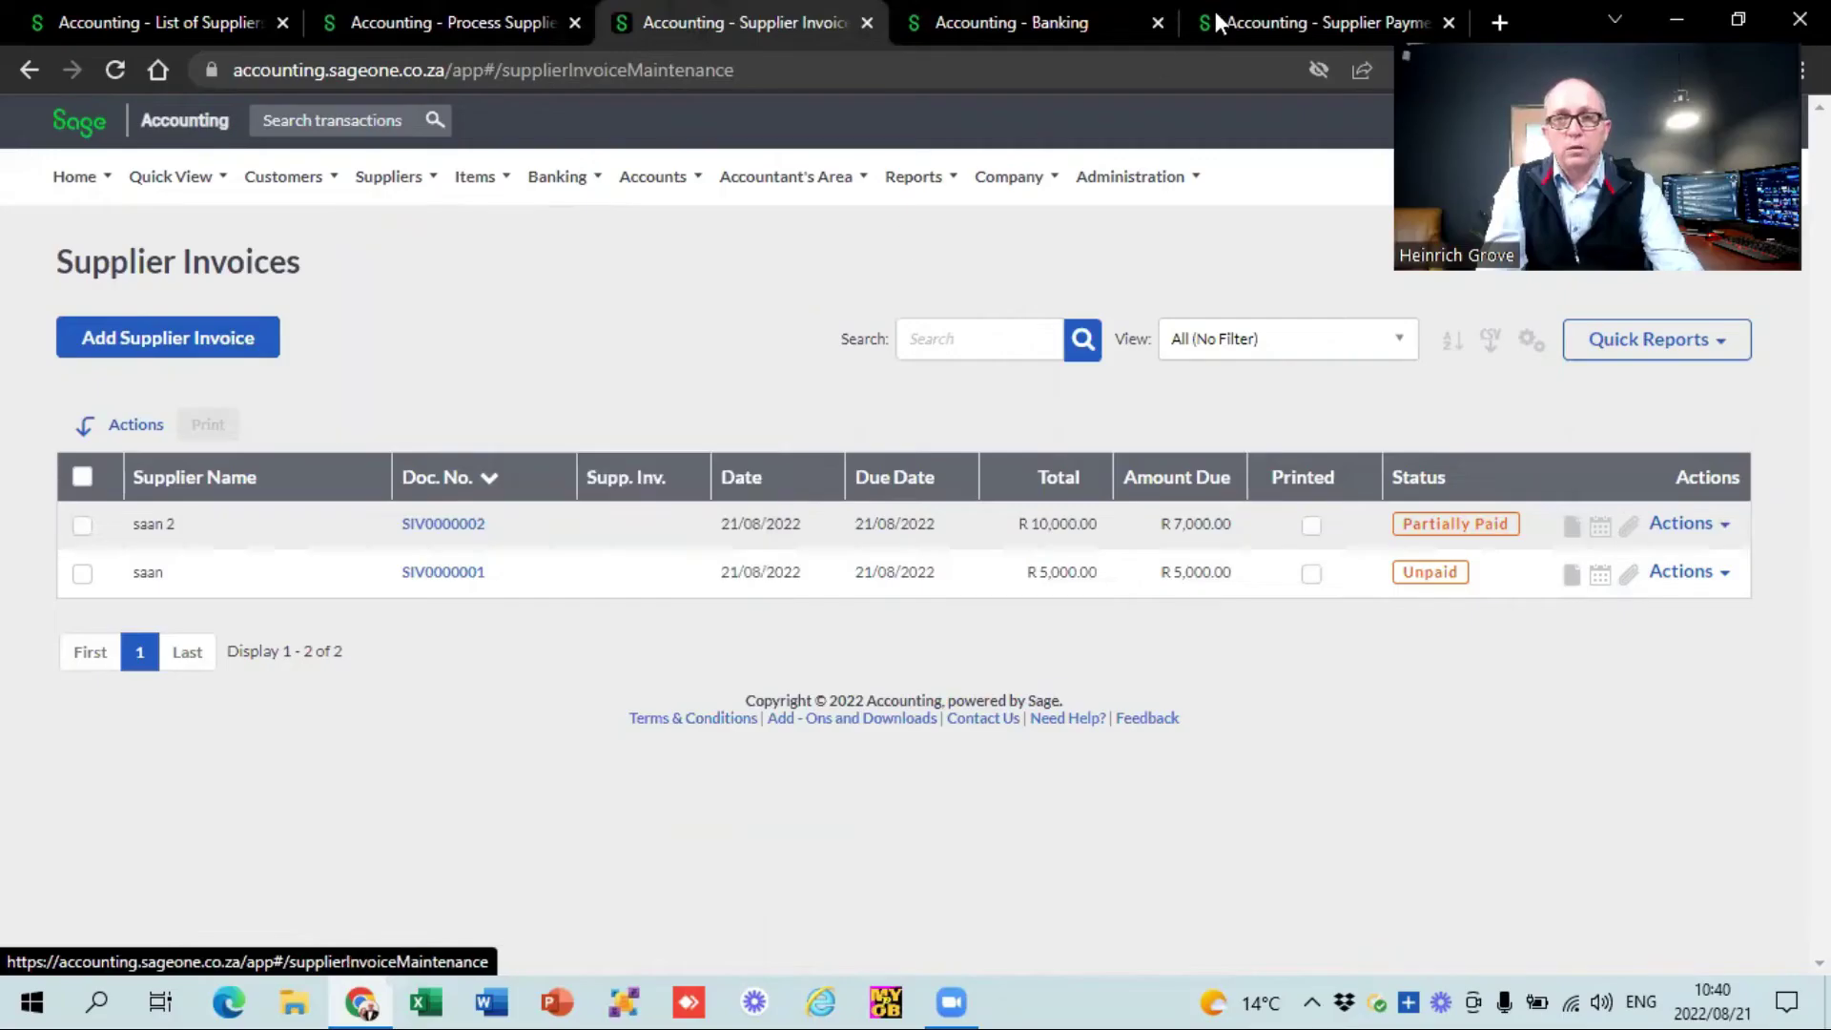
left_click(1049, 19)
mouse_move(172, 176)
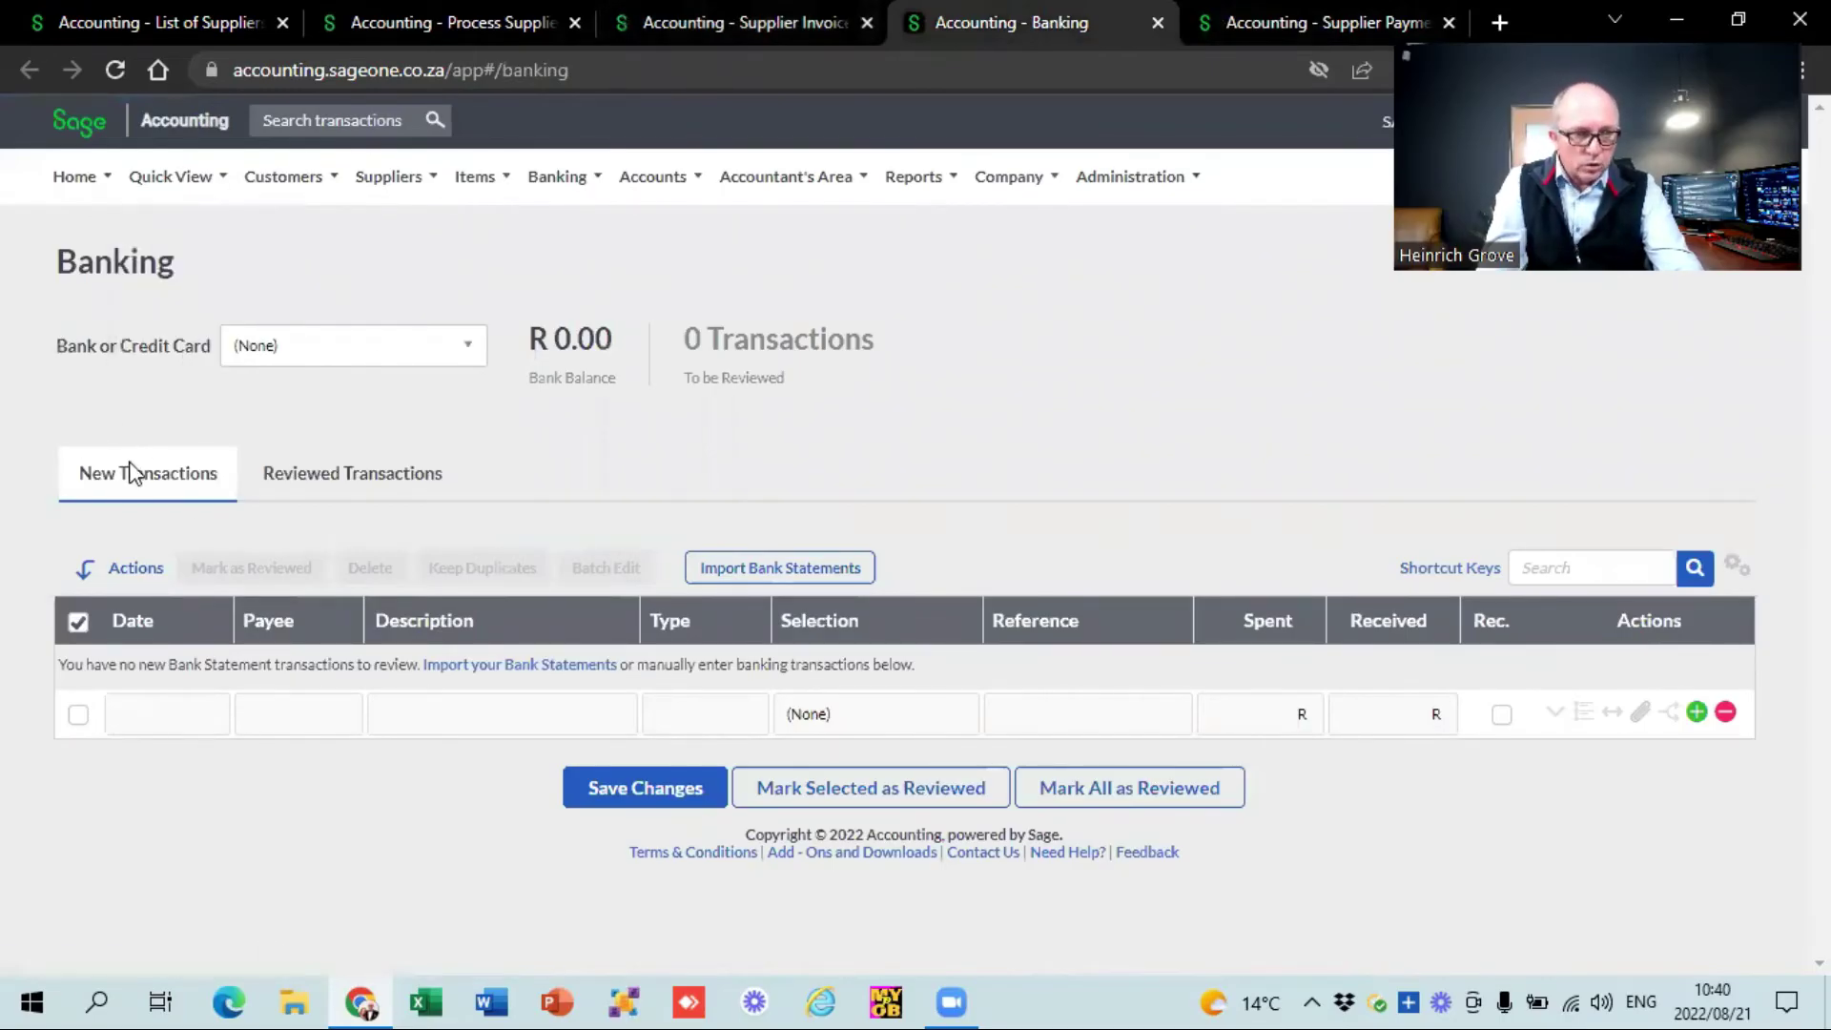
left_click(450, 355)
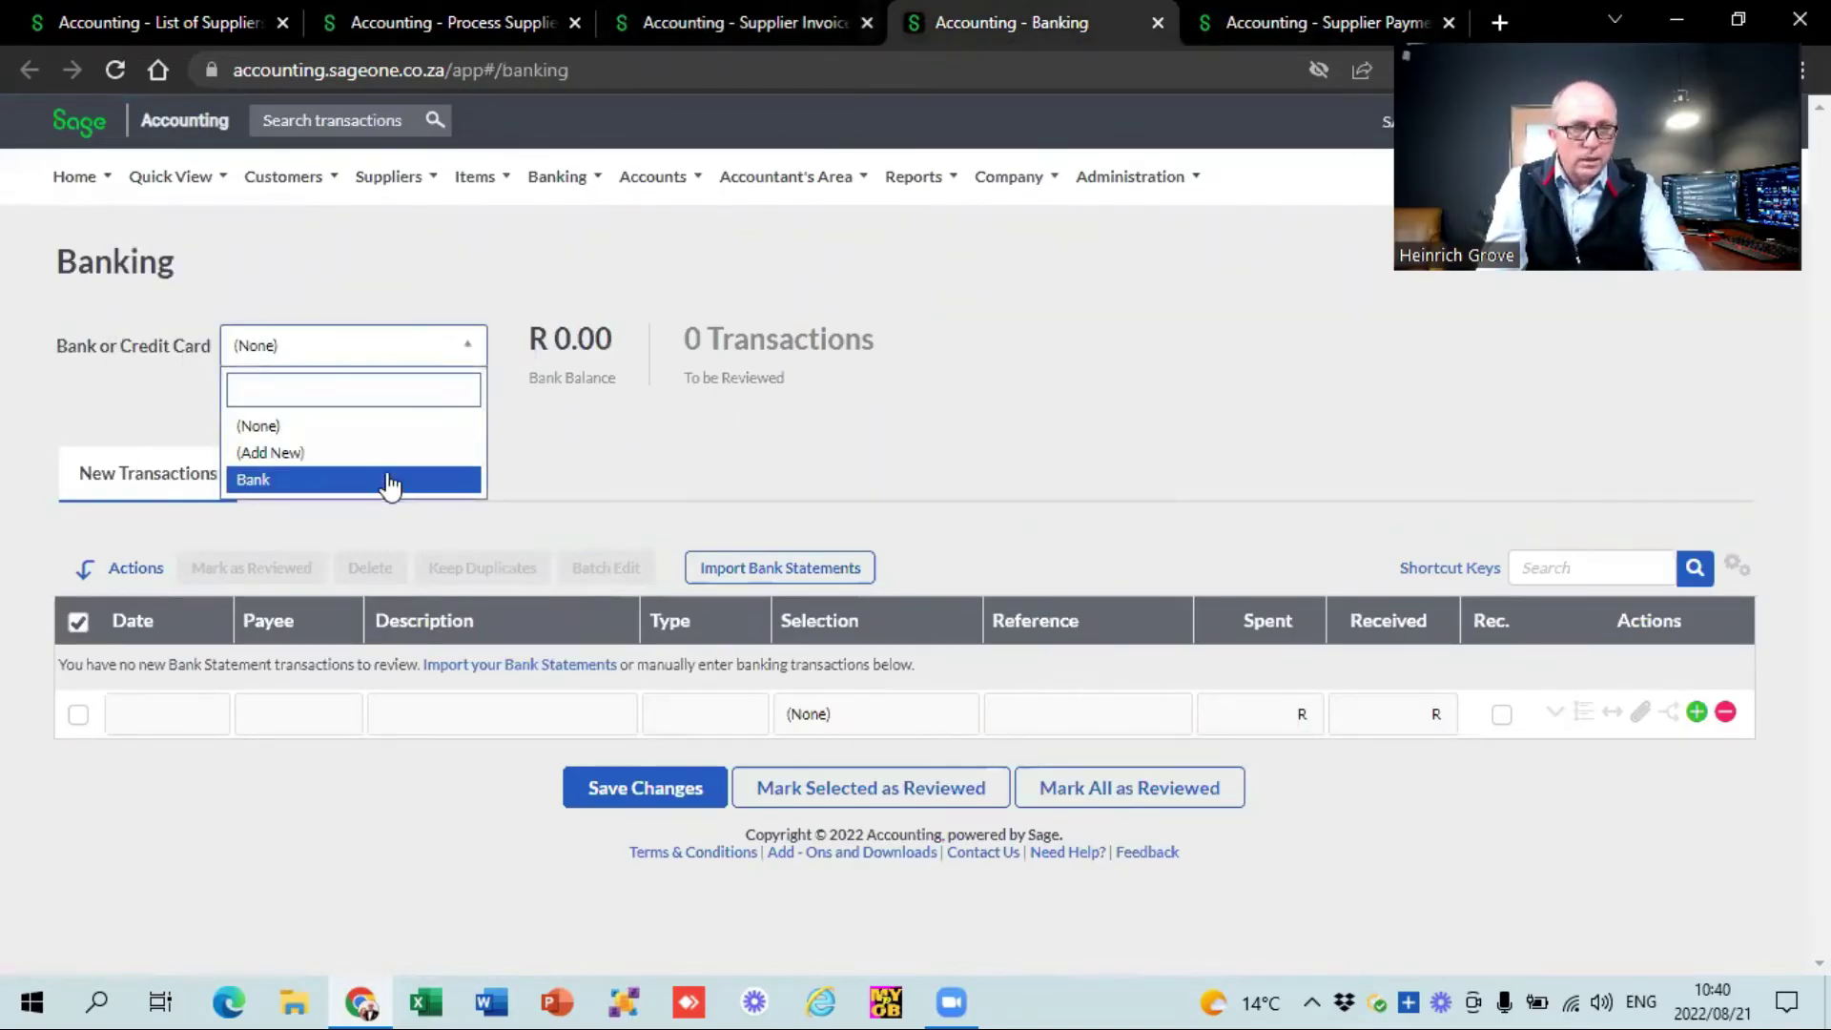
left_click(382, 486)
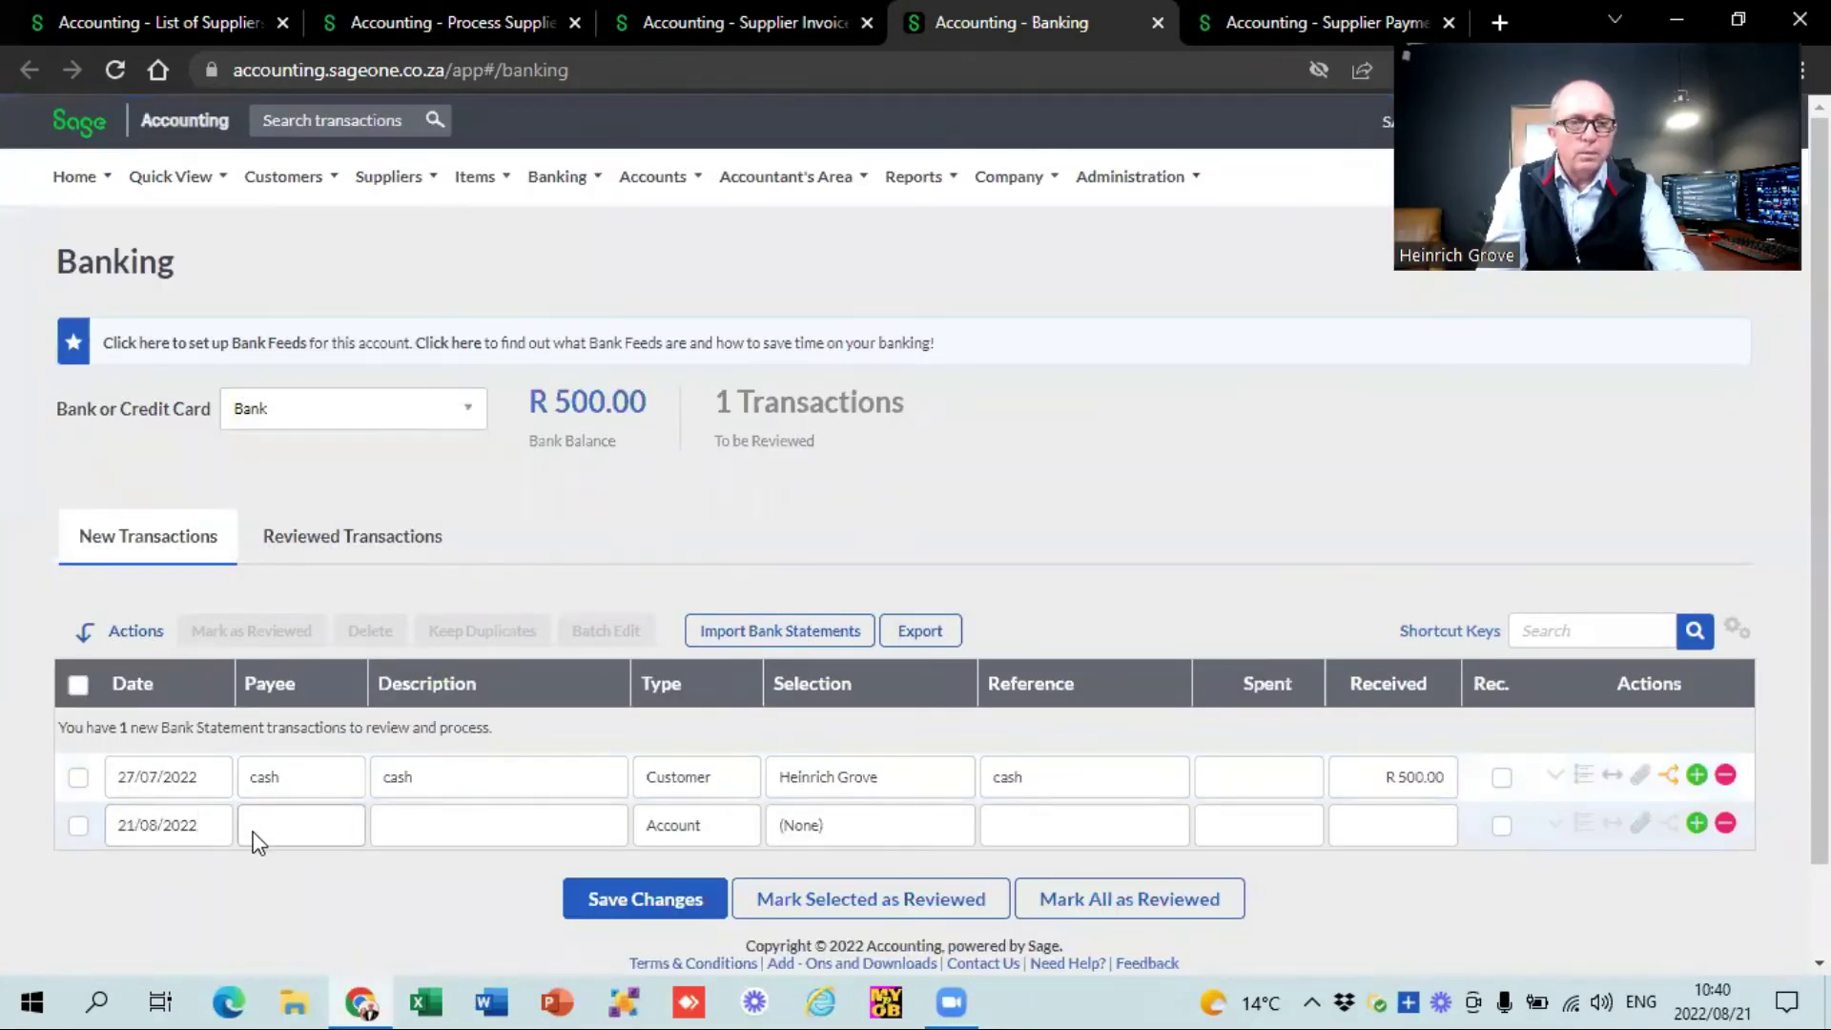
Fill the empty 21/08/2022 bank transaction line with payee SUPP and description SUPP, and set its type to Supplier.
left_click(255, 830)
type("T")
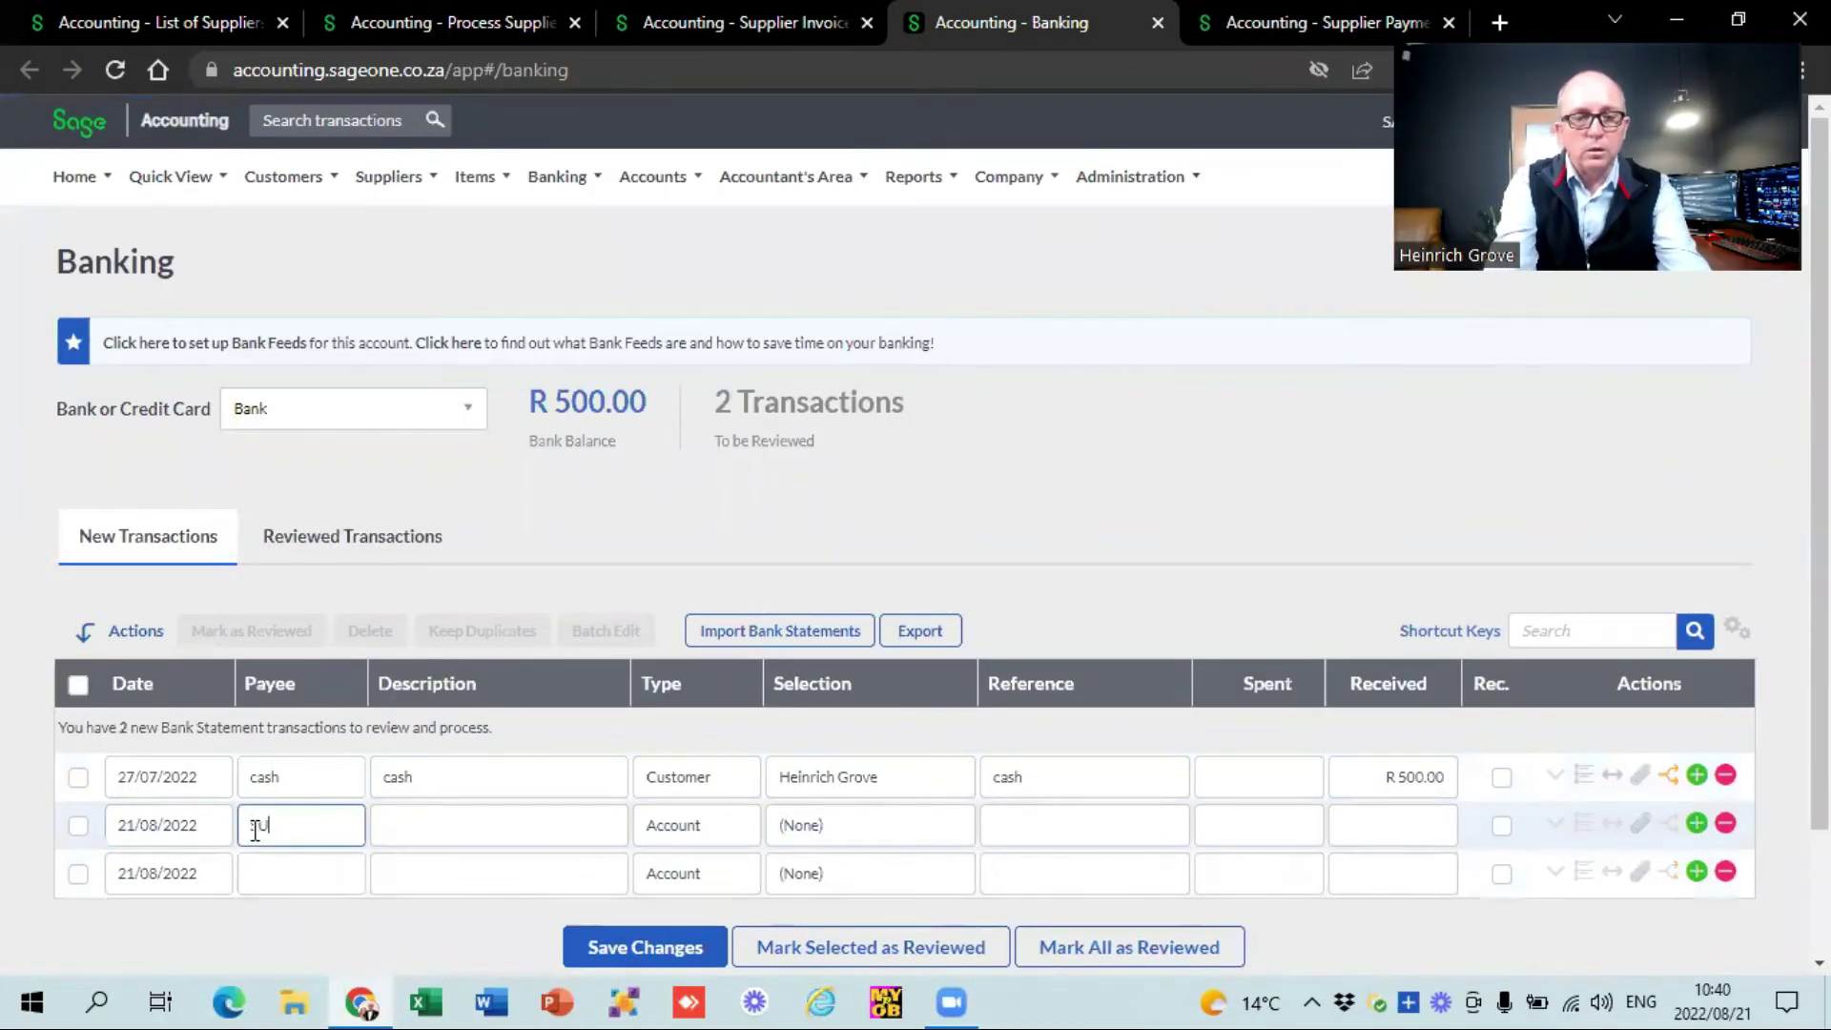
key("Tab")
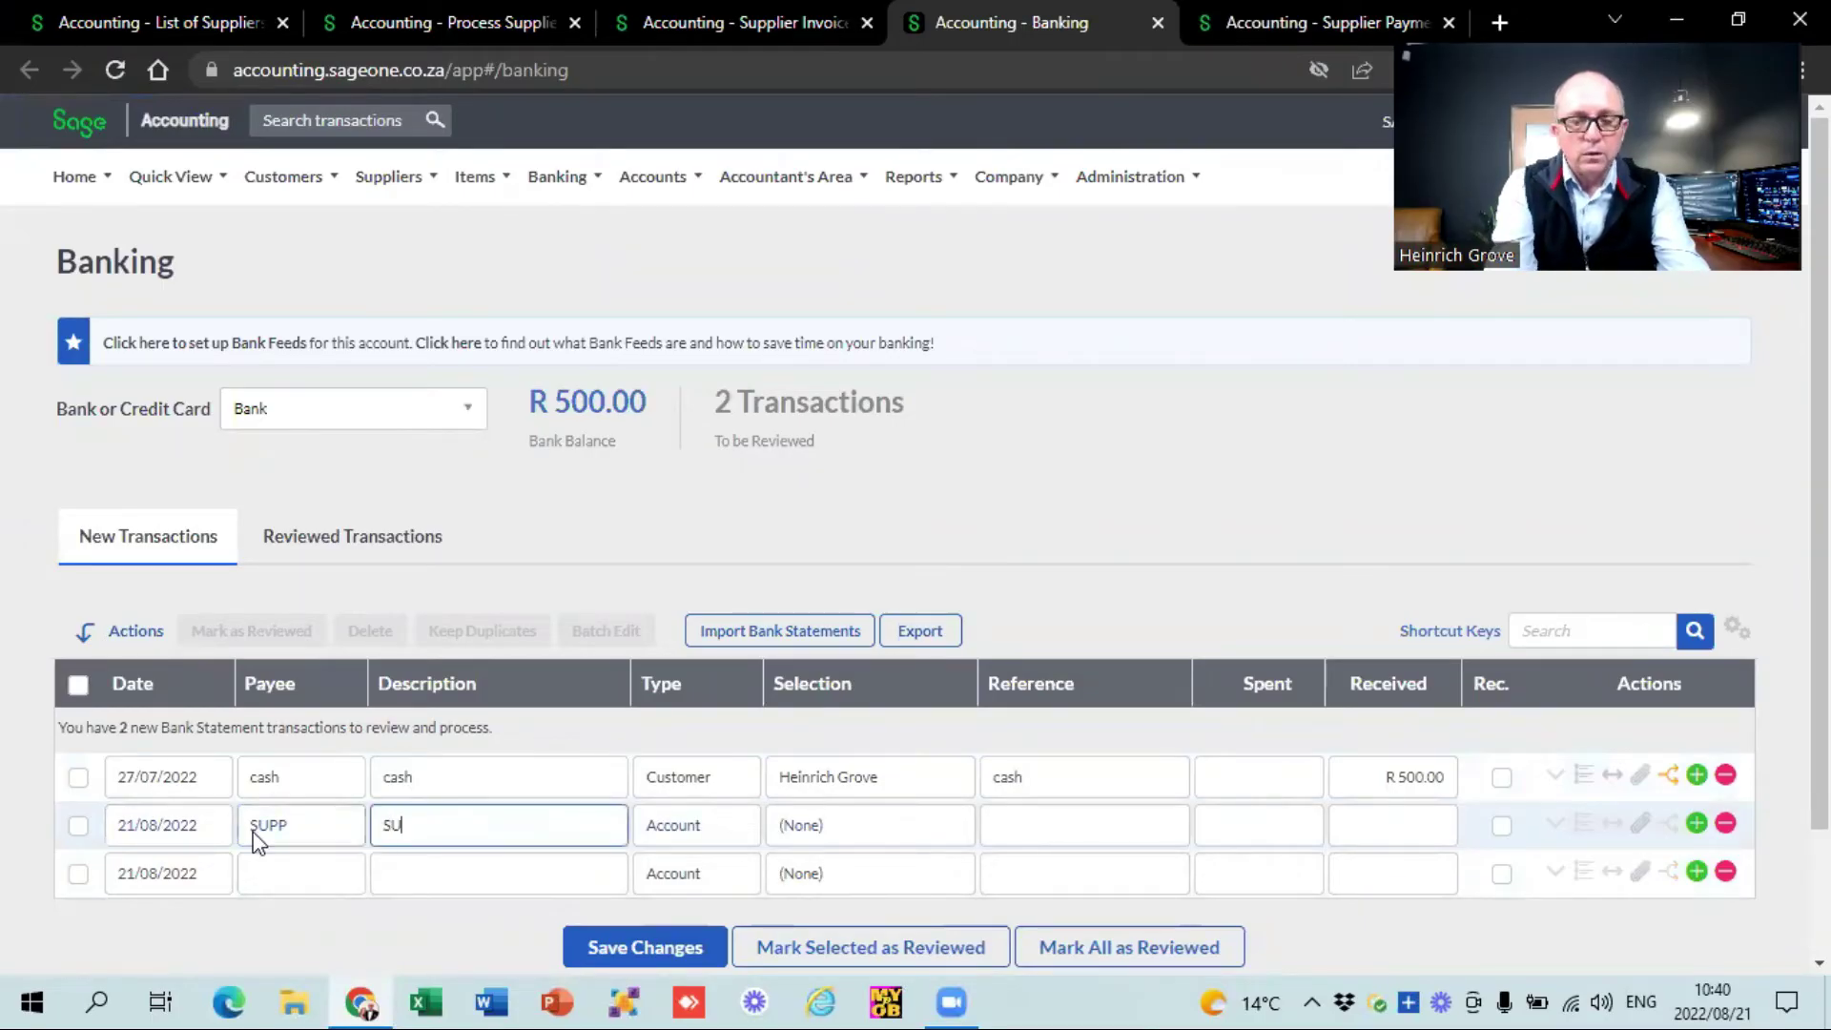
key("Tab")
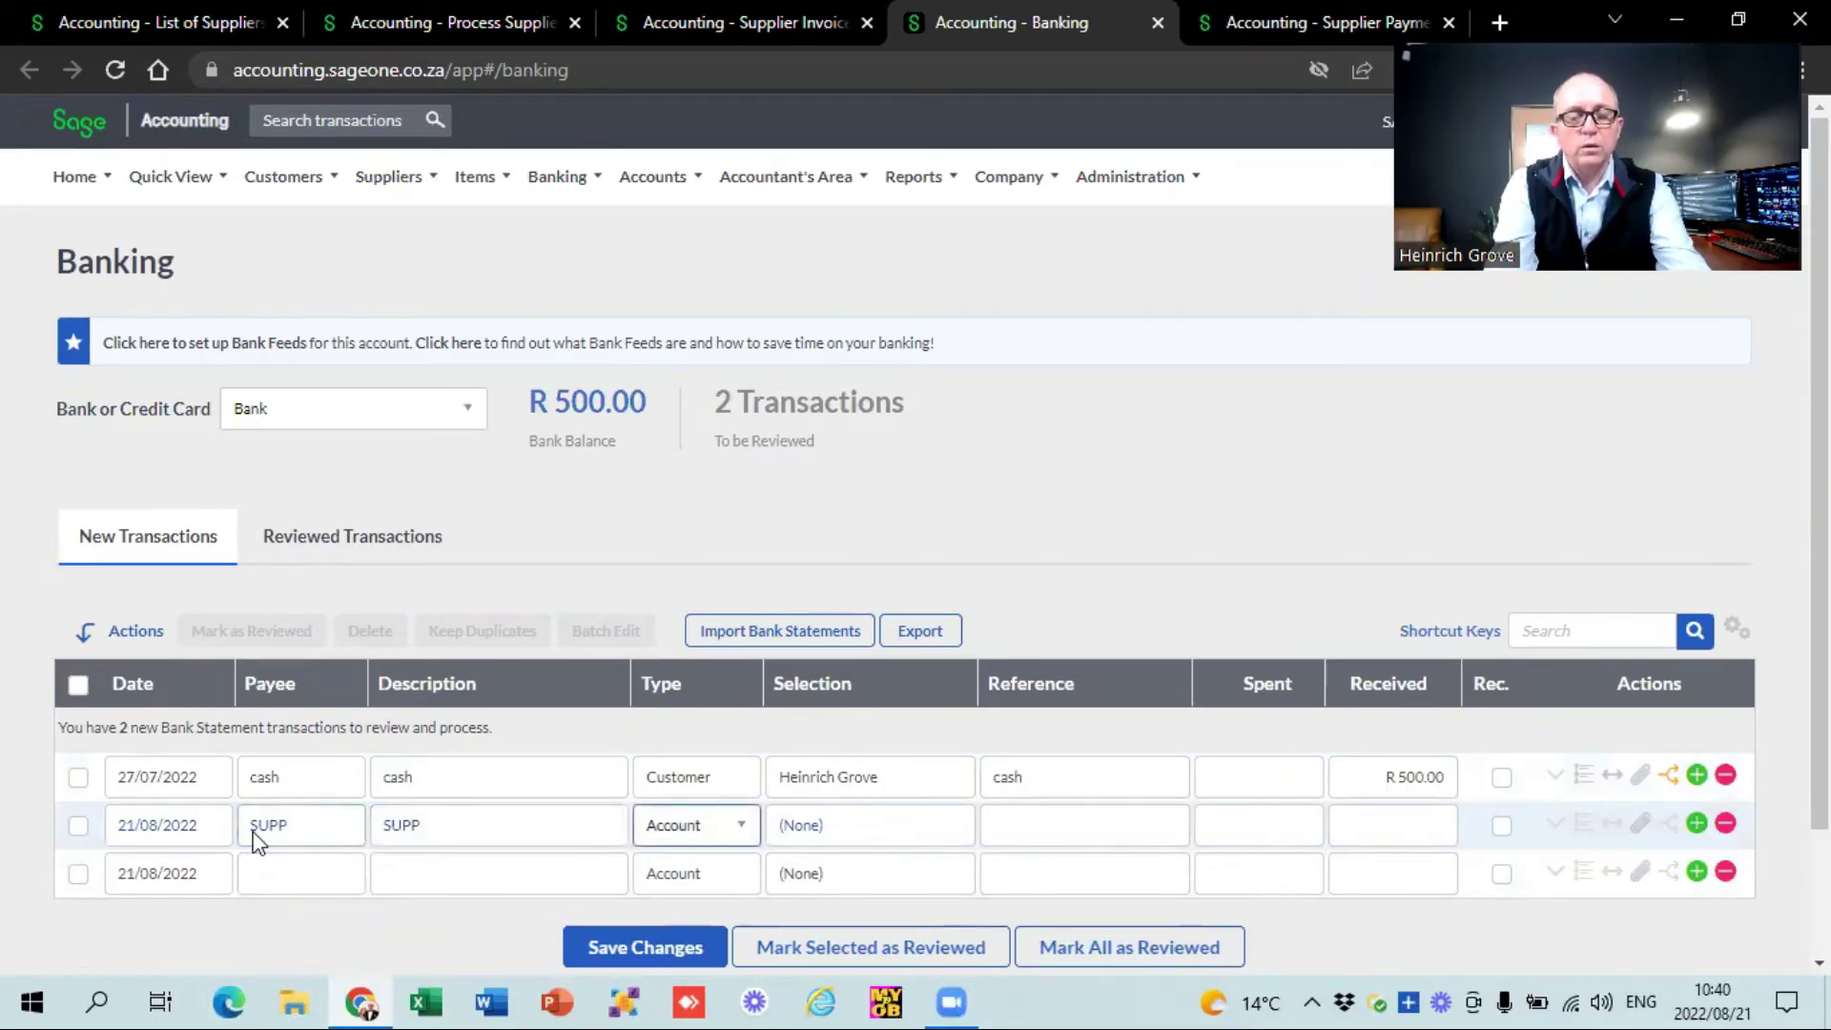
key("Tab")
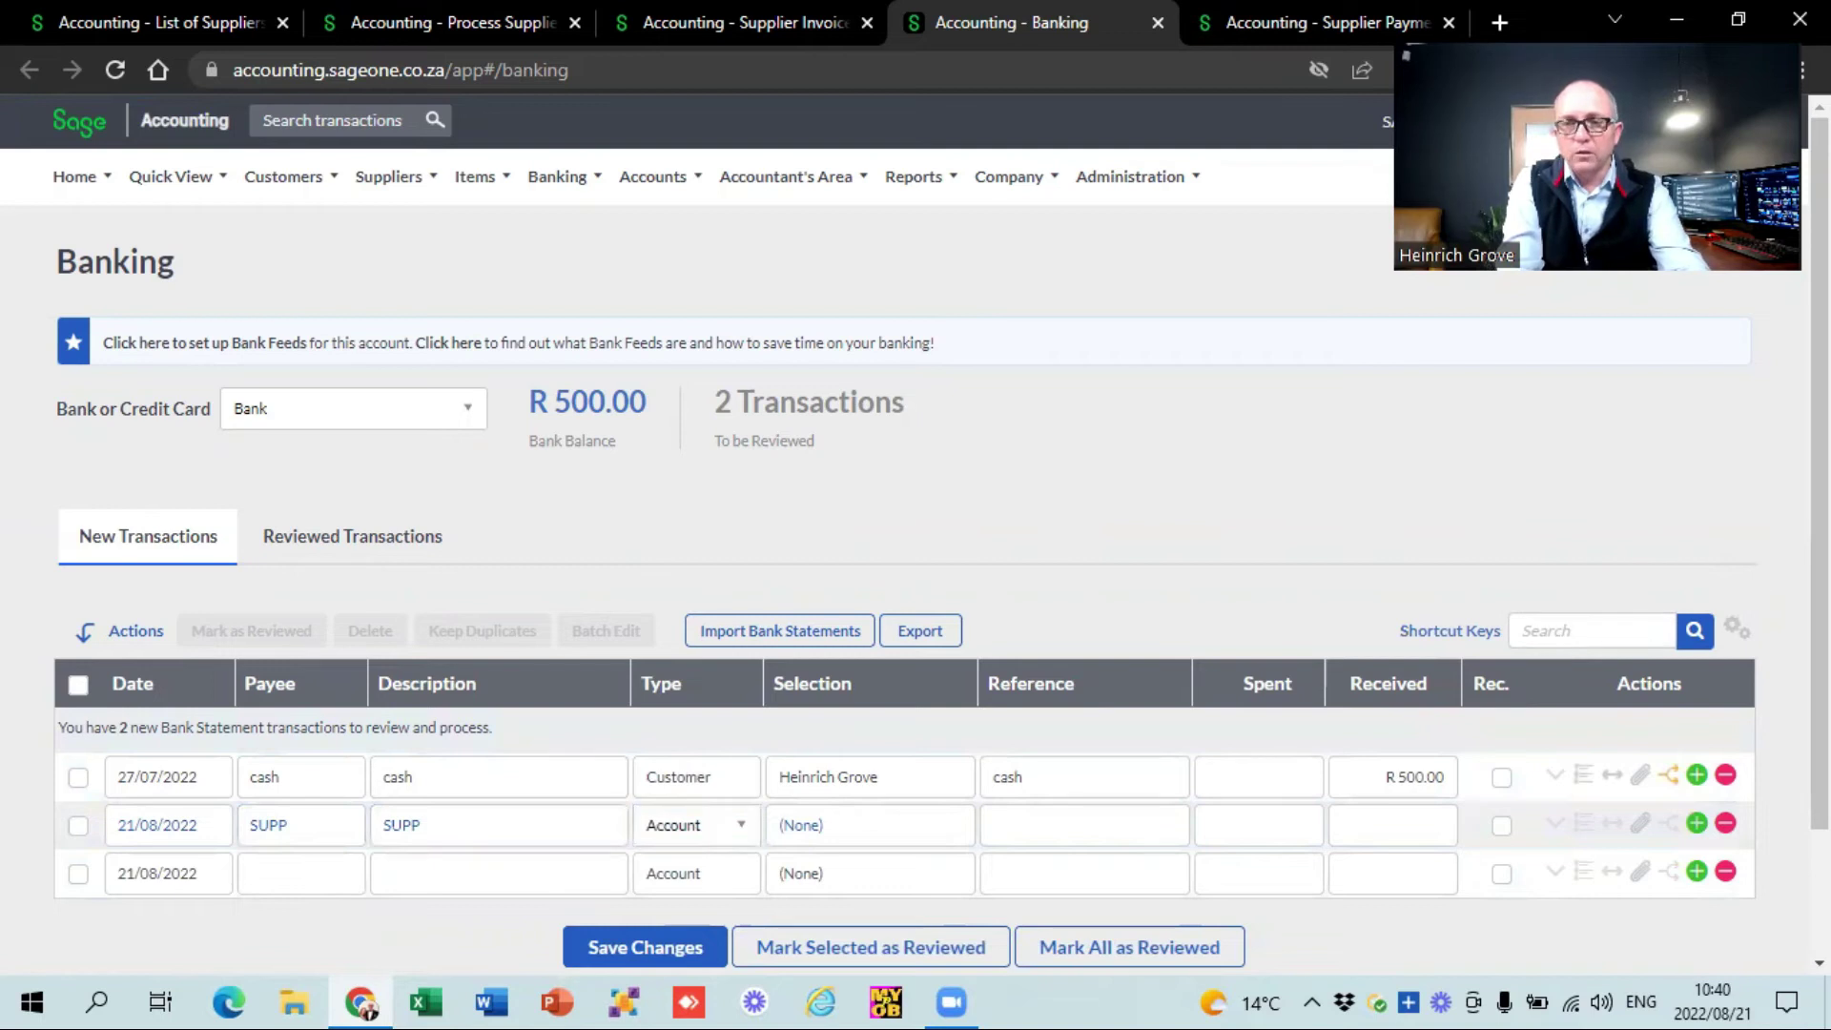
scroll(610, 610, "down", 2)
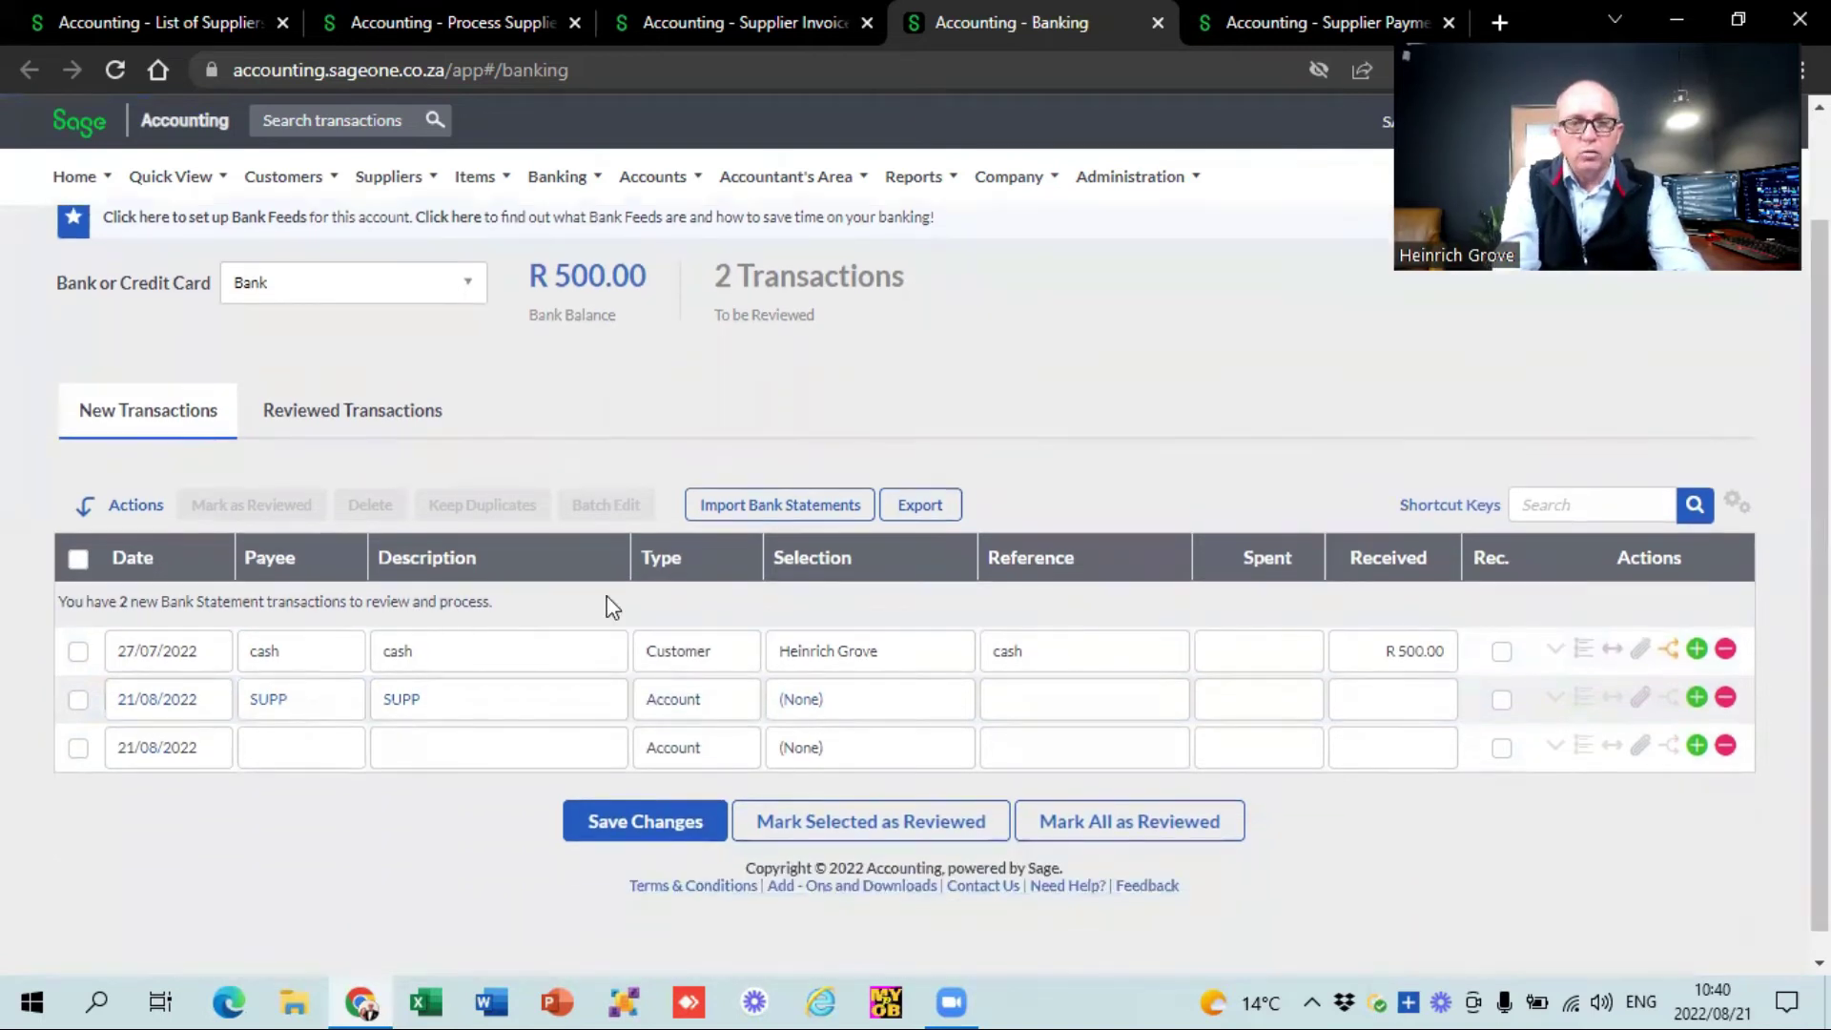
left_click(740, 702)
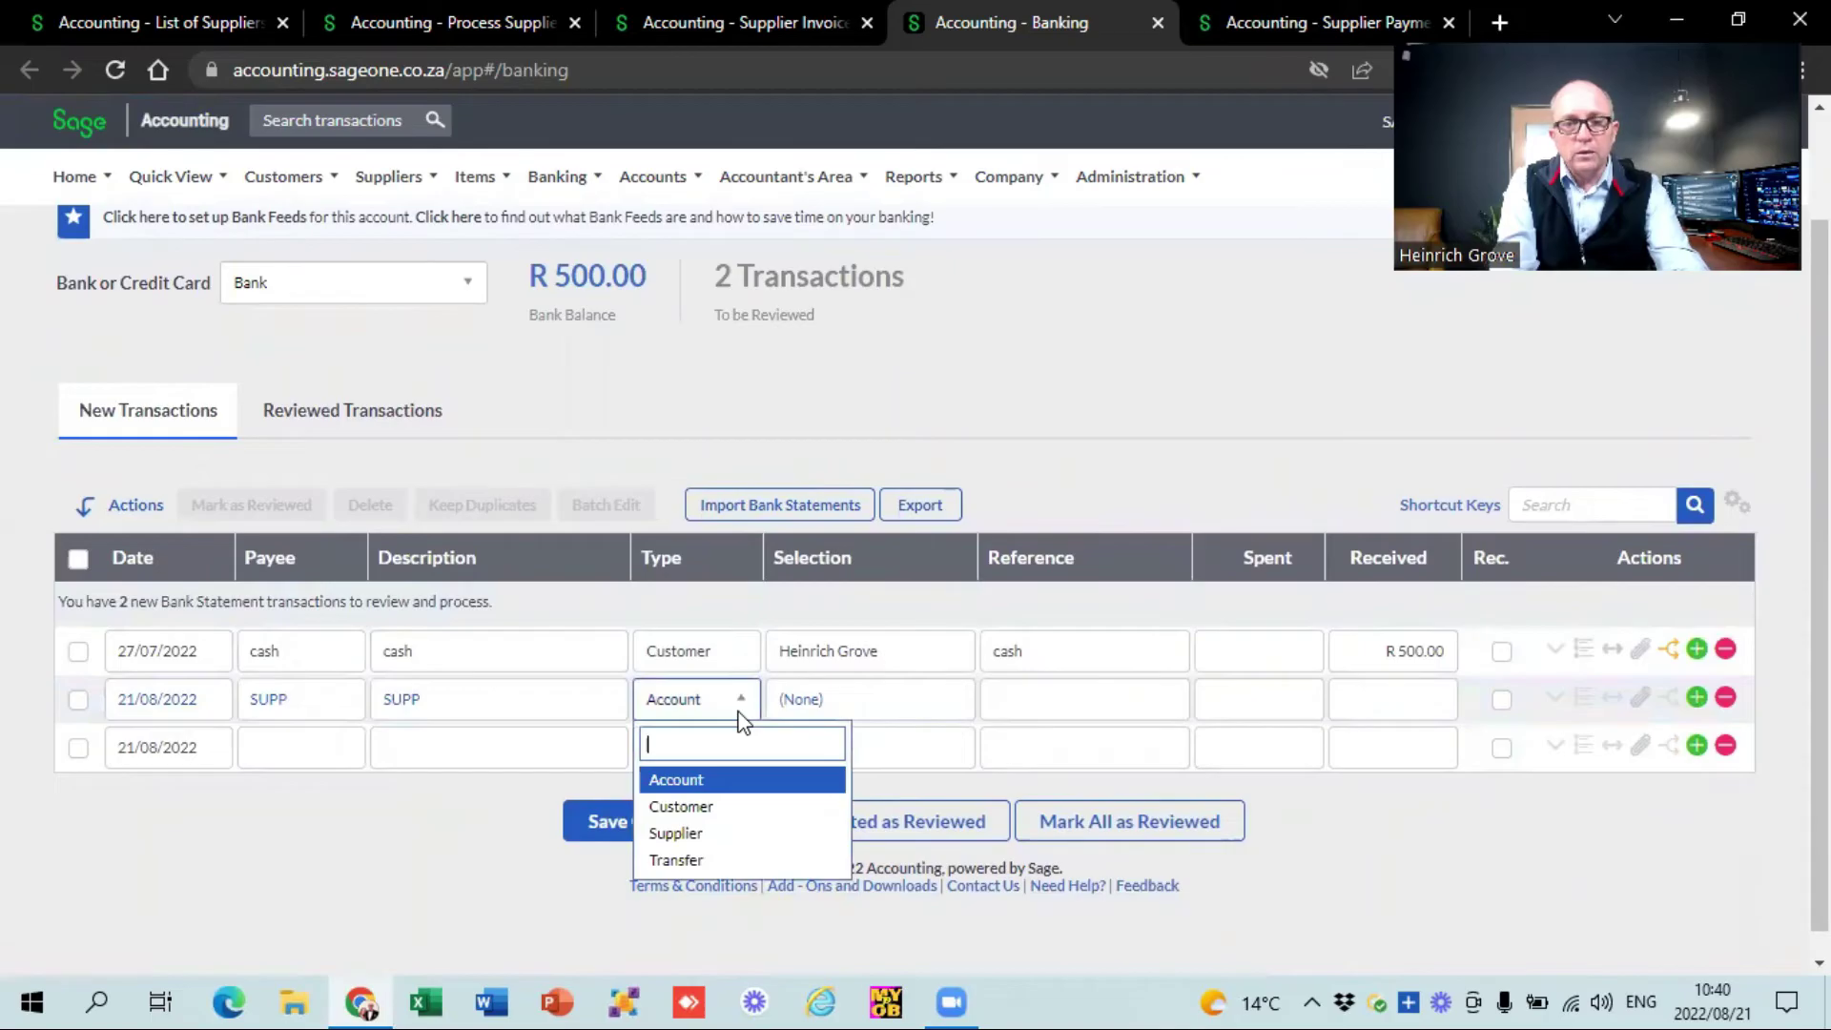
left_click(707, 835)
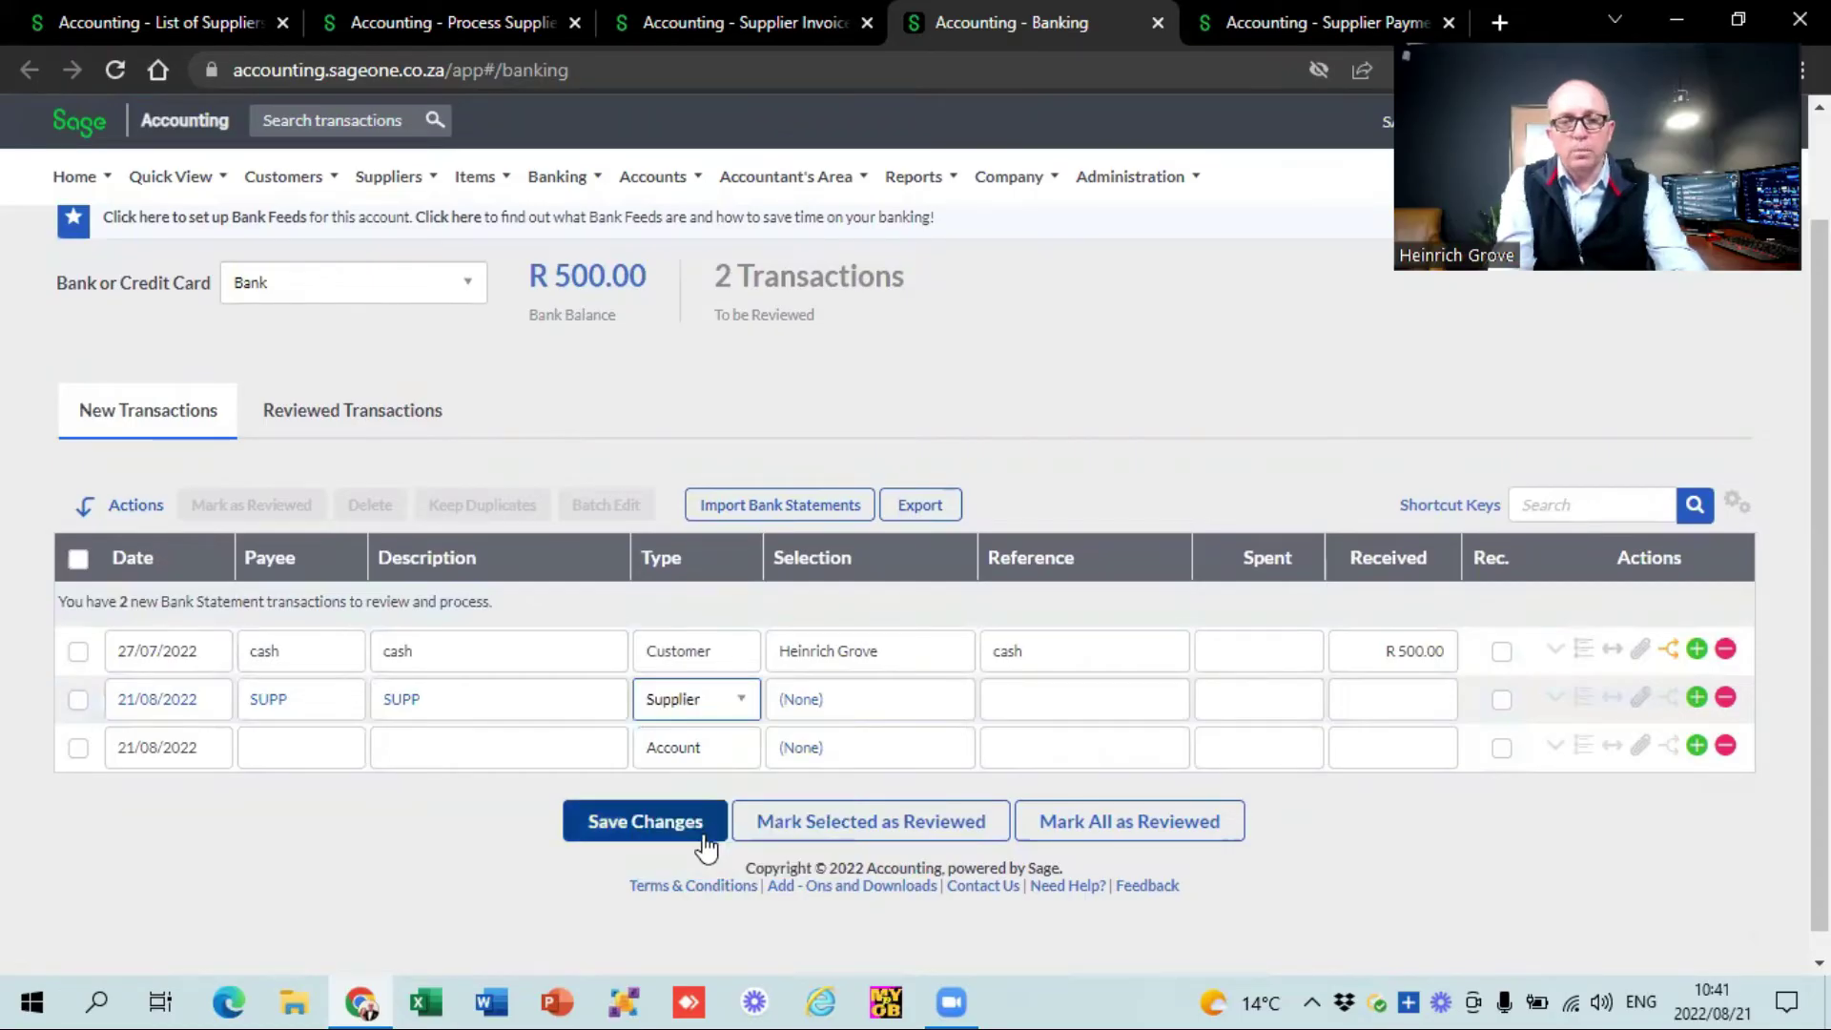
Assign the SUPP bank line to supplier saan 2 with a spent amount of 3000 and save the changes.
key("Tab")
type("SA")
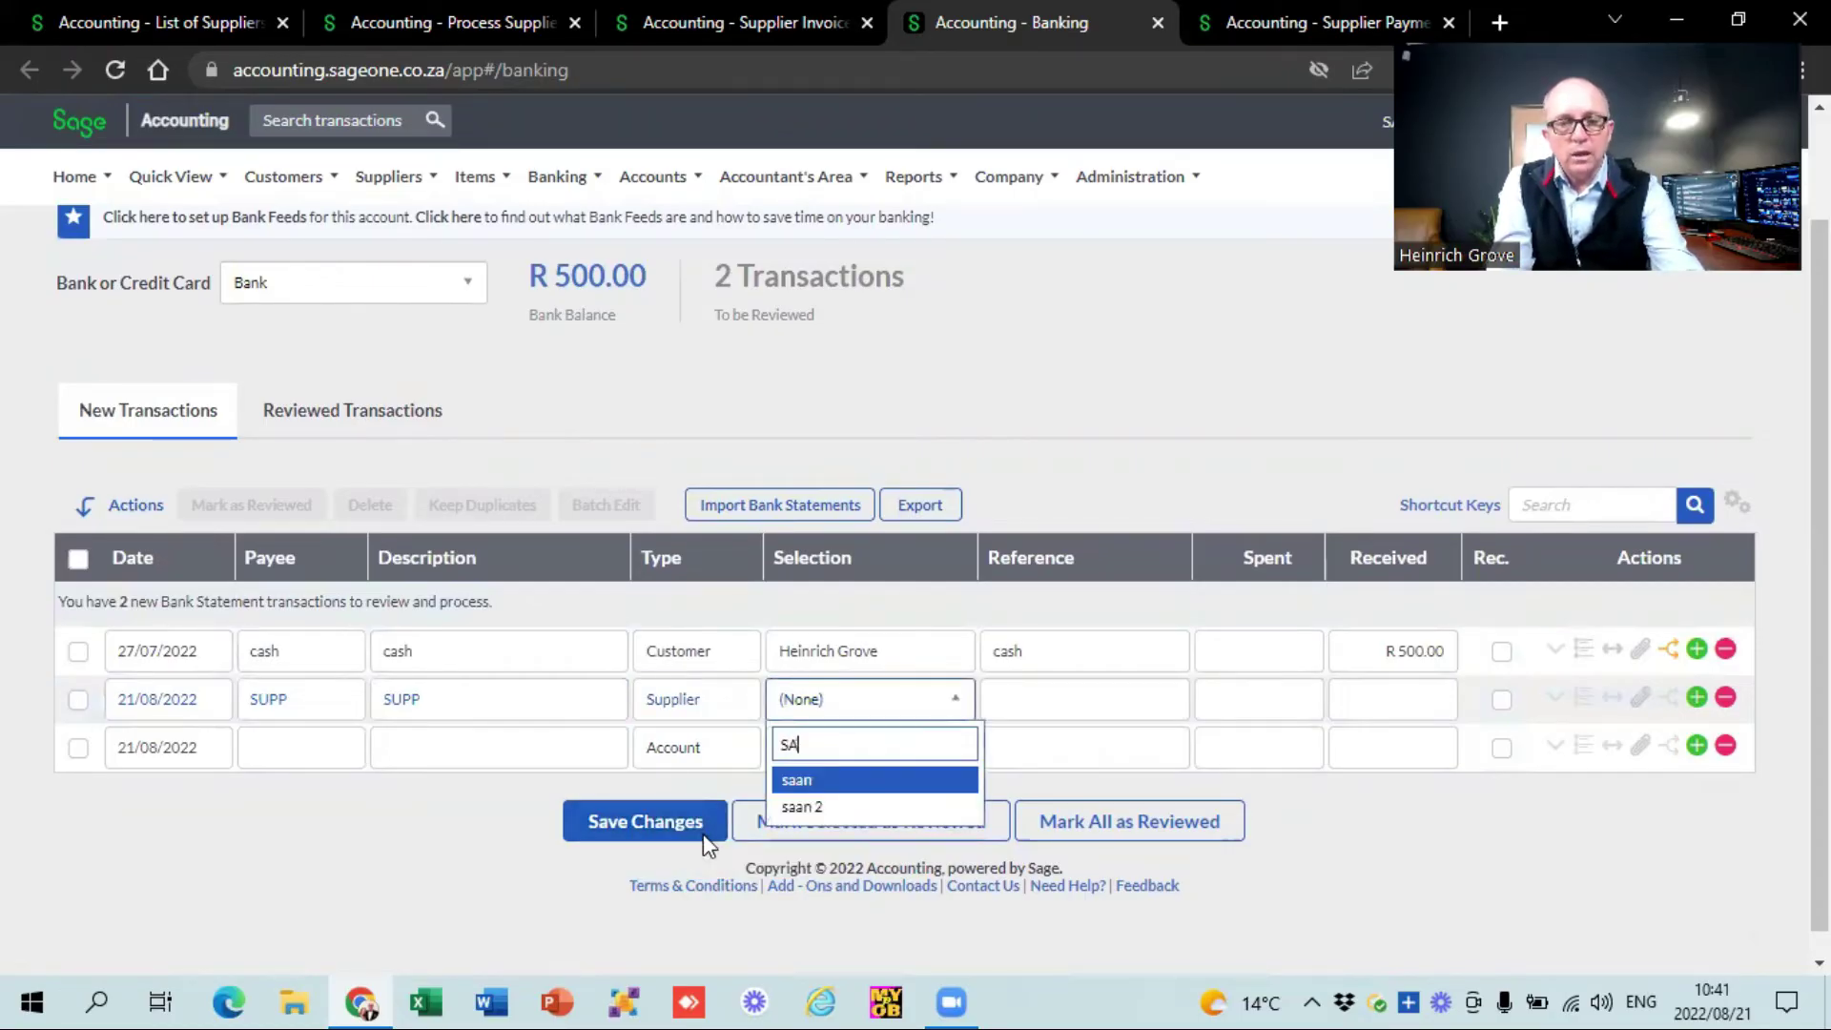
key("Tab")
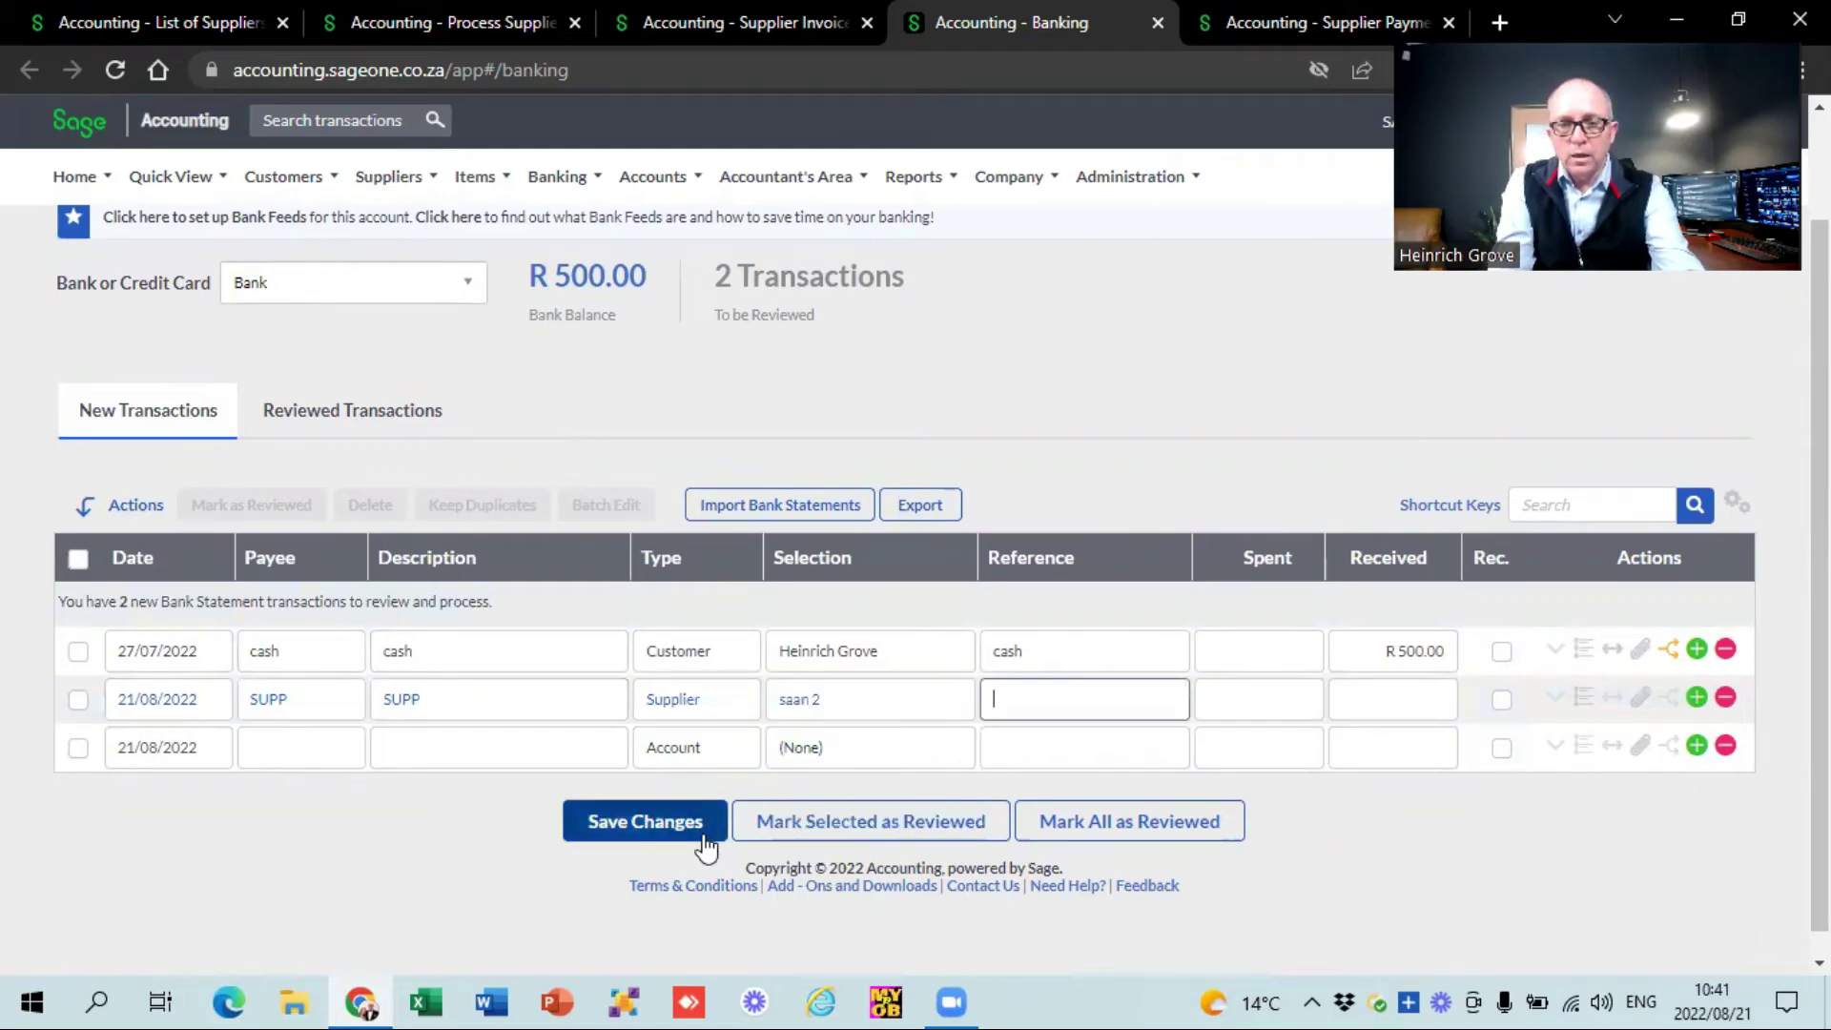
key("Tab")
type("3,00")
type("000")
key("Tab")
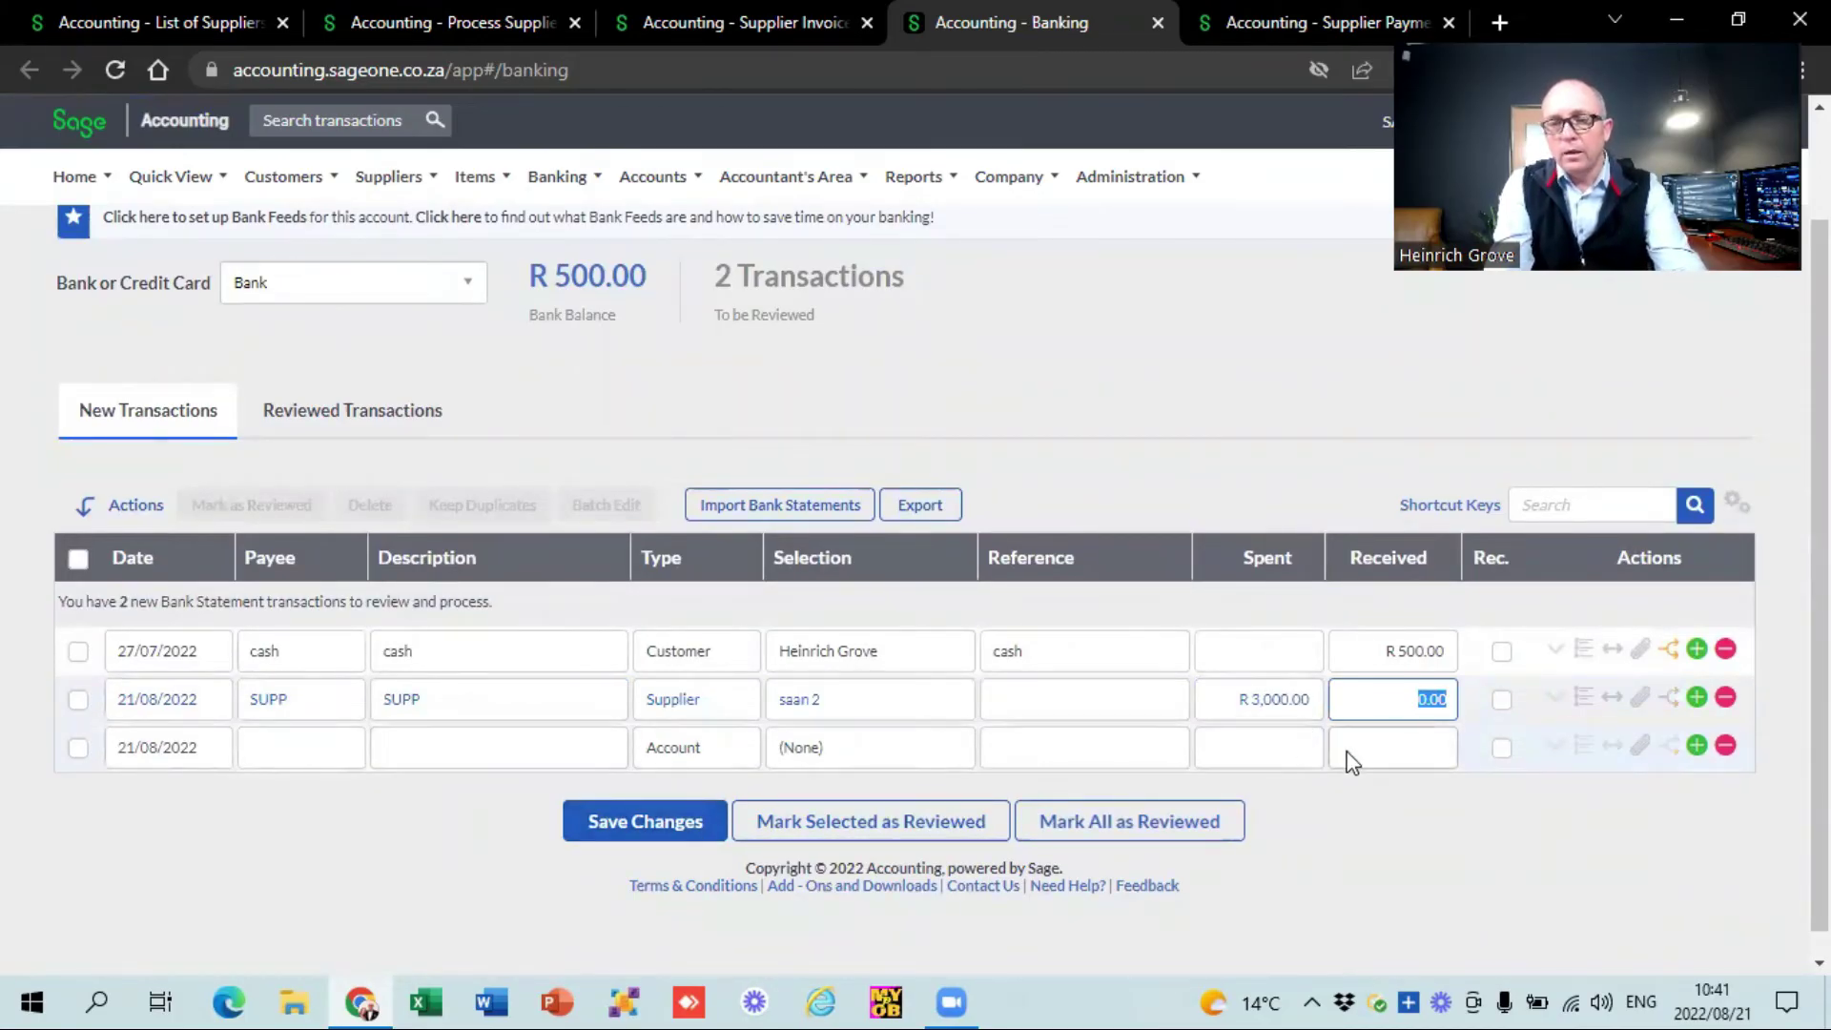
left_click(624, 825)
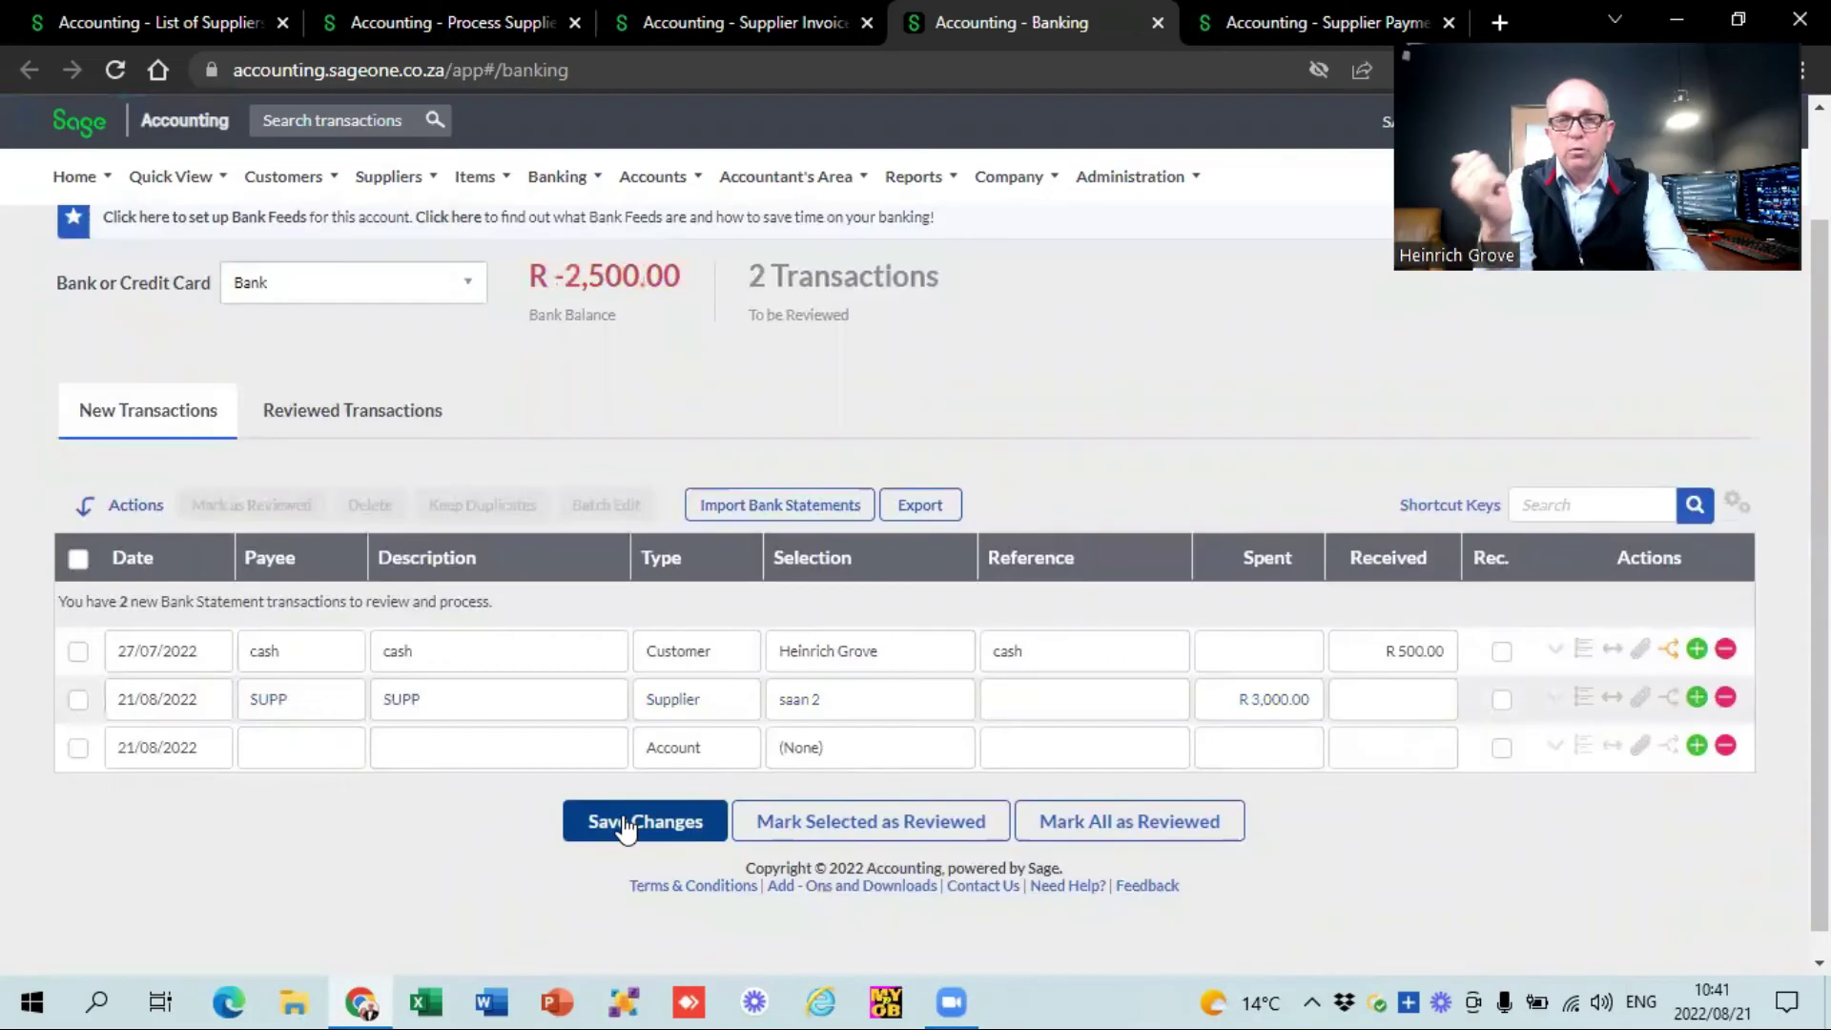
Reload the supplier invoices list, and load saan 2's outstanding invoices and unallocated items on the supplier payment allocations page.
left_click(735, 17)
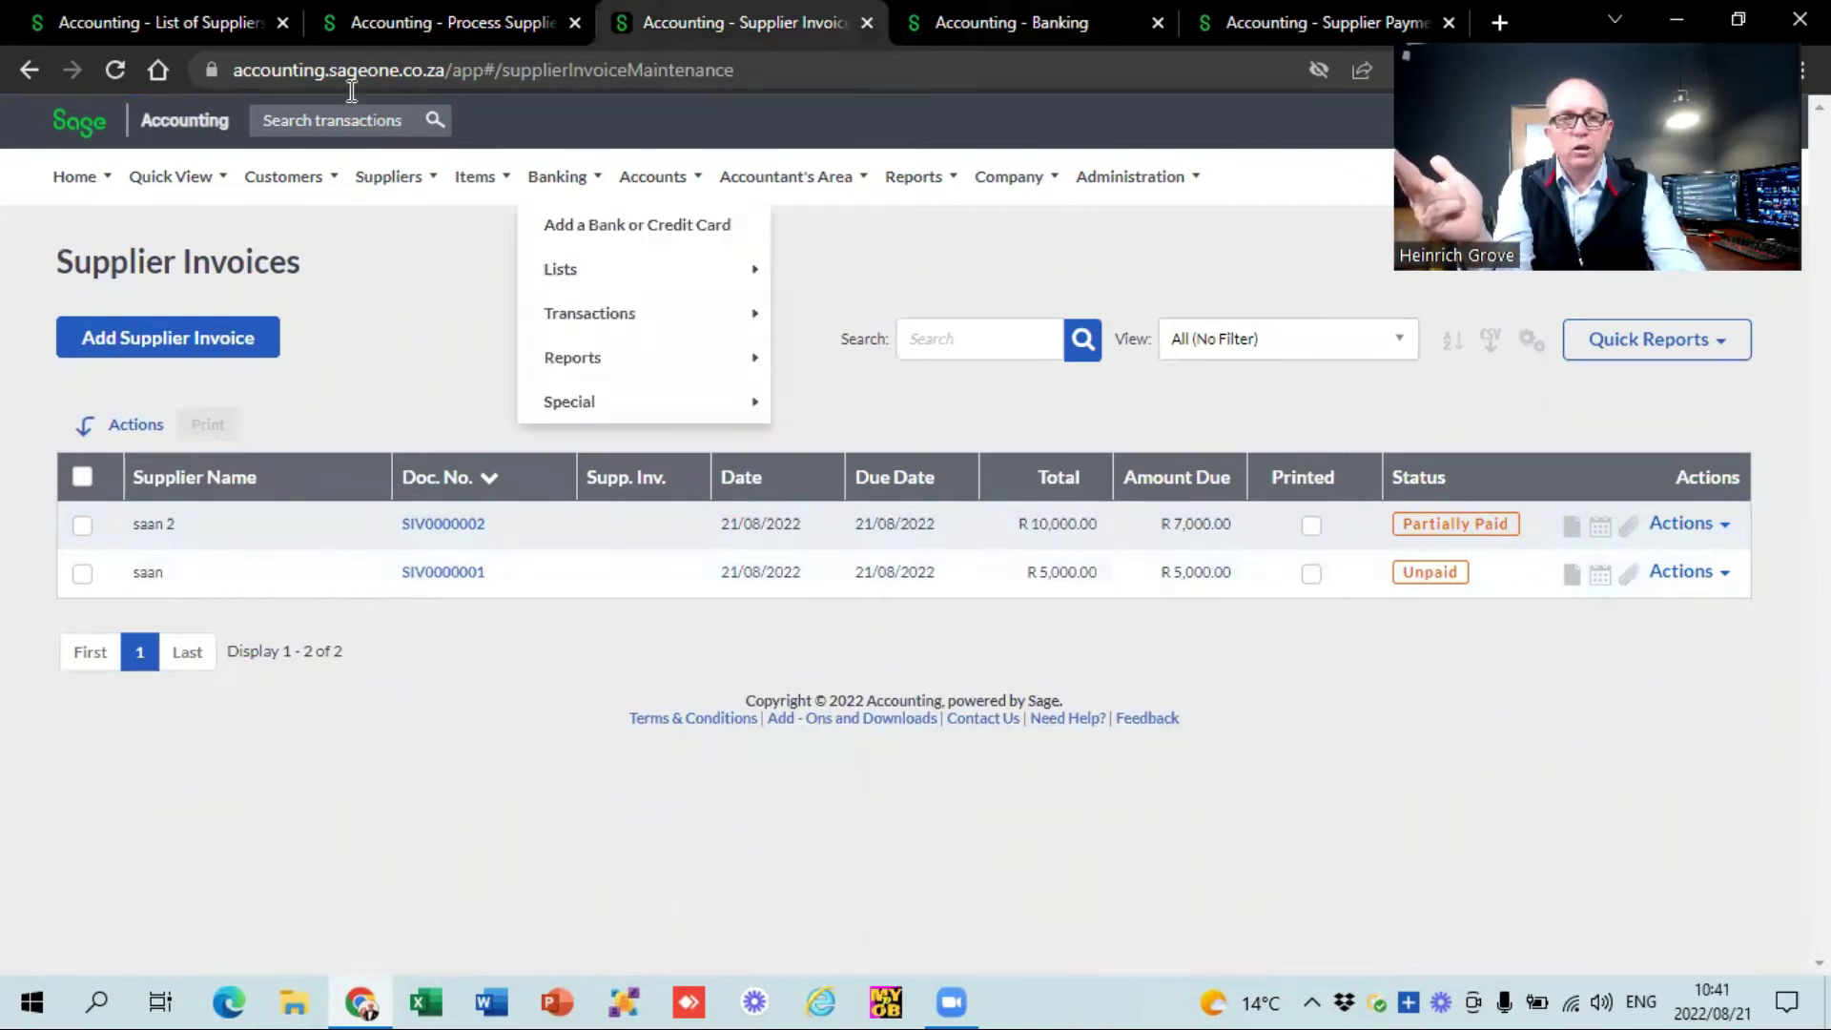
left_click(116, 70)
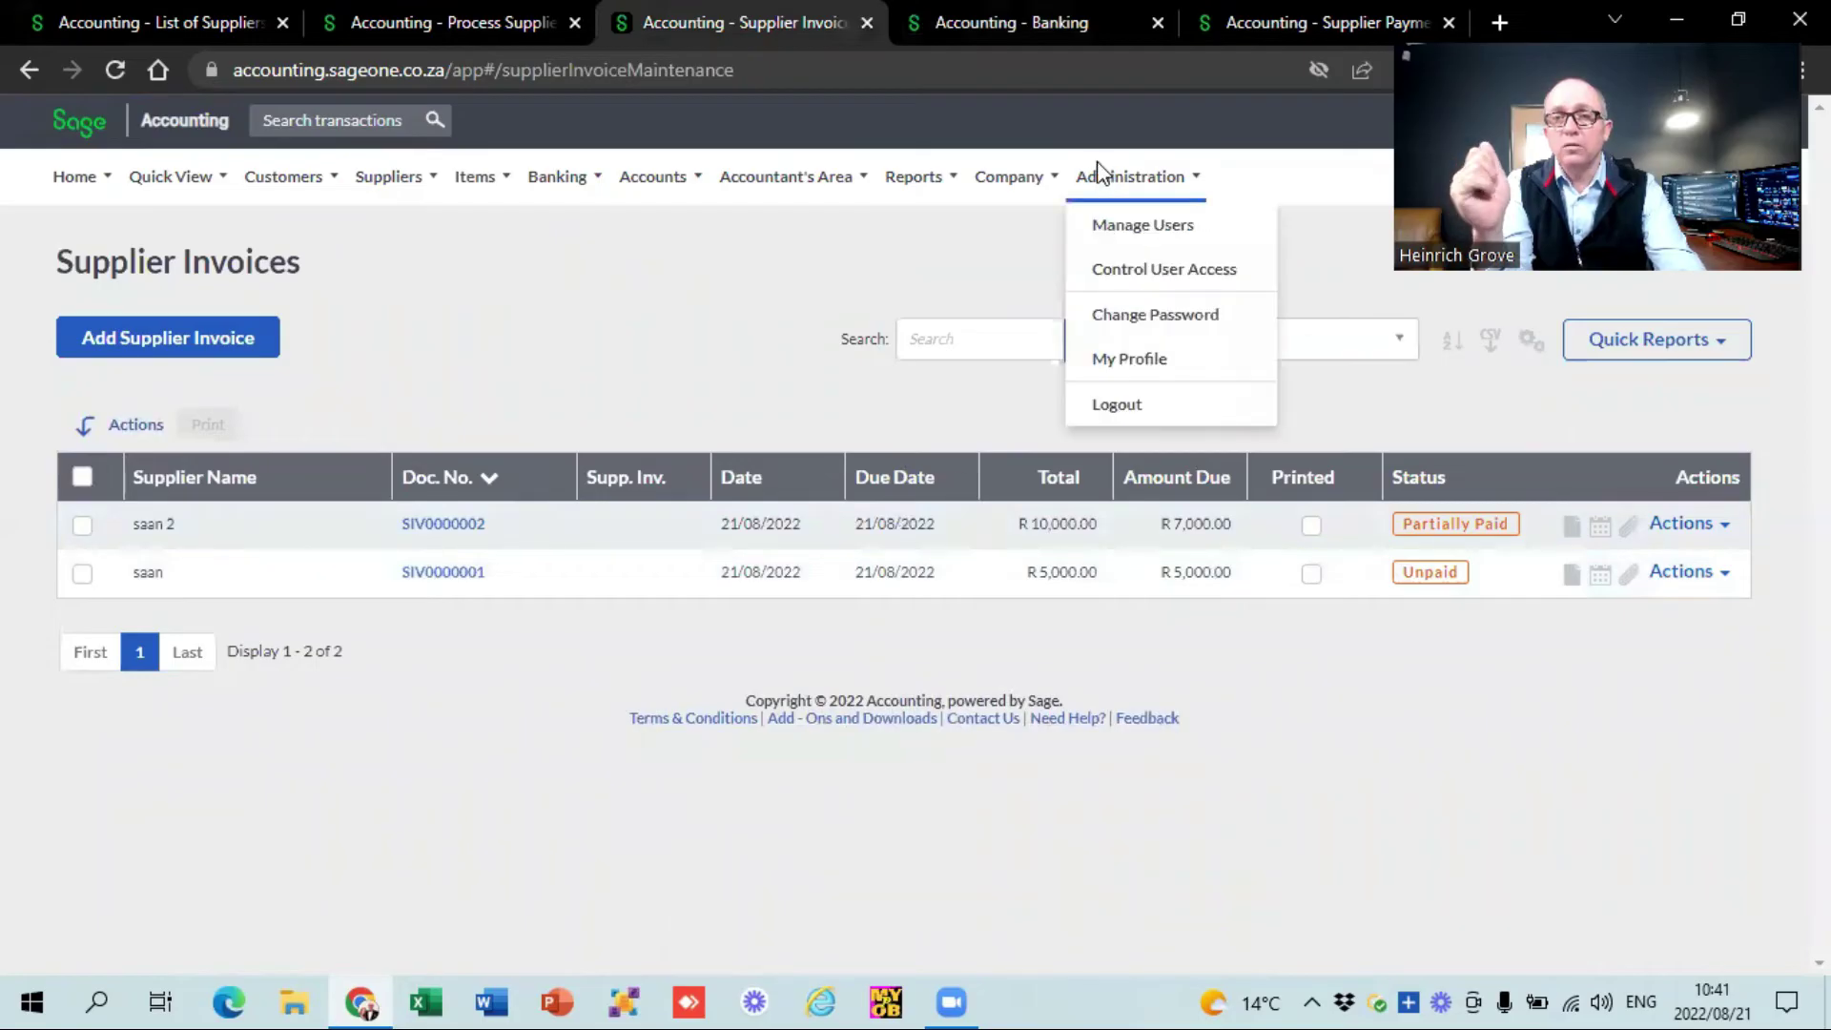
left_click(1280, 15)
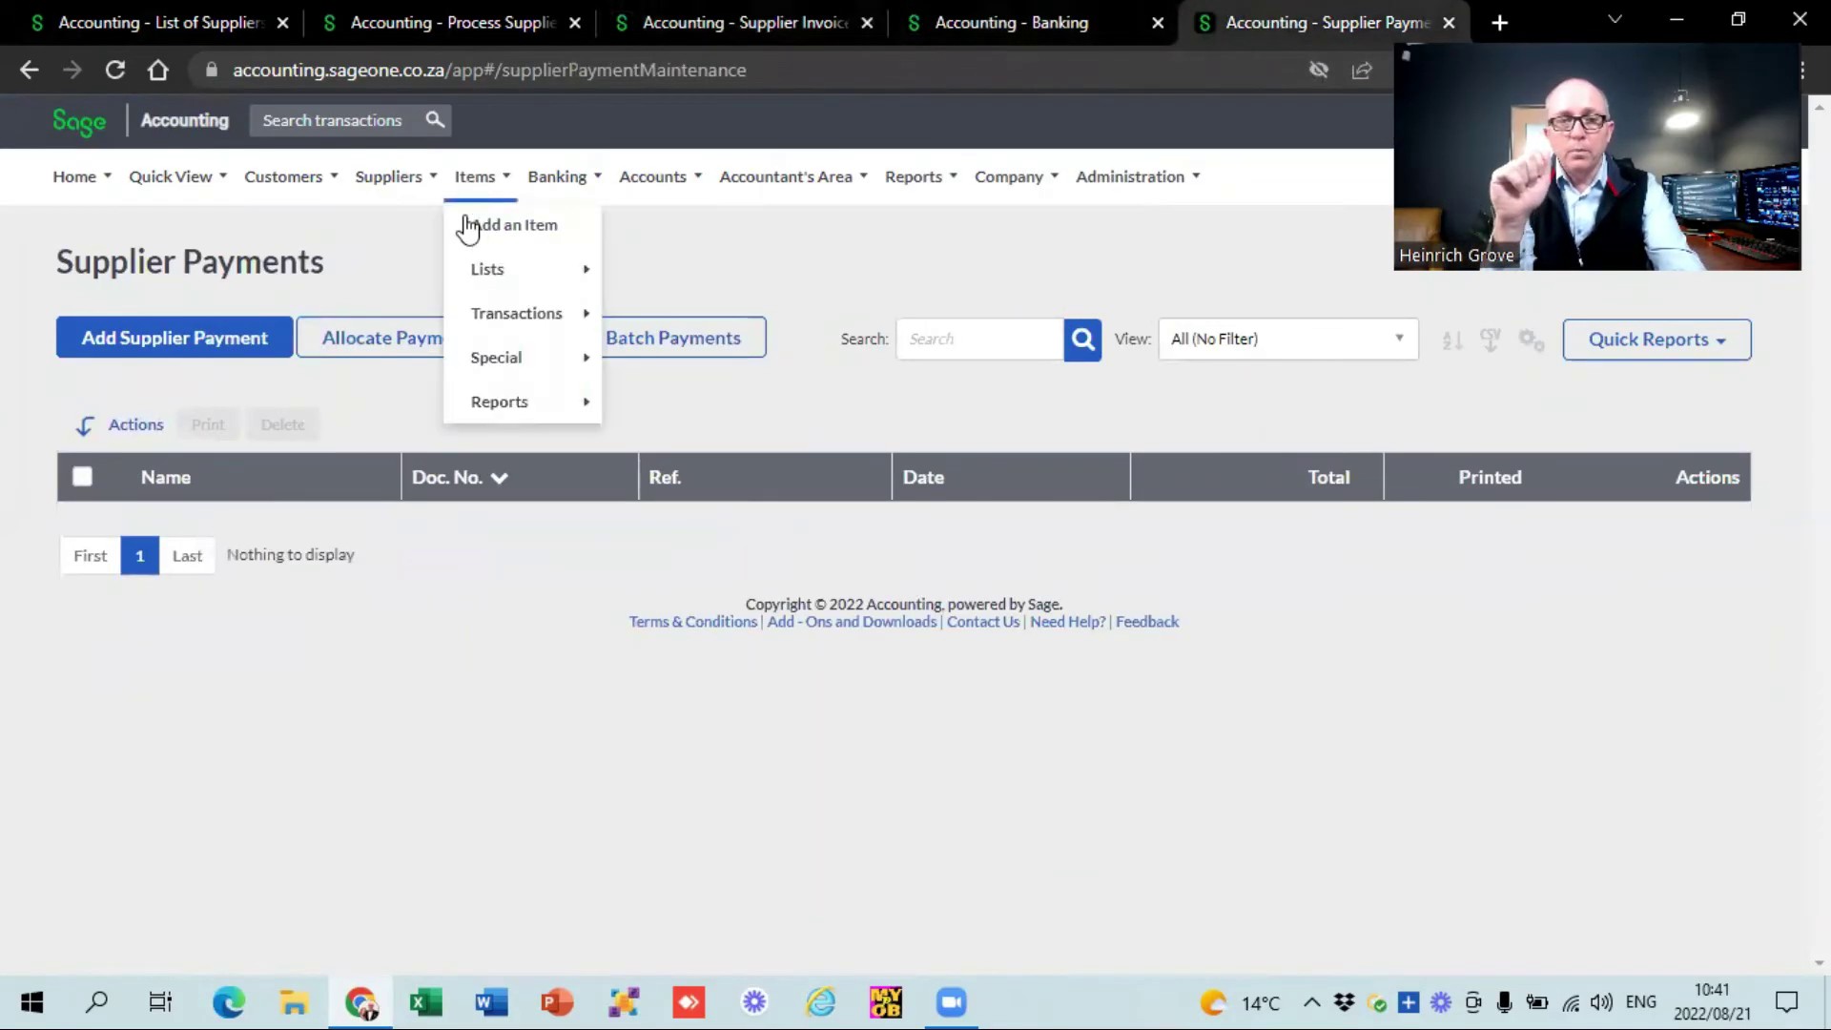
left_click(335, 350)
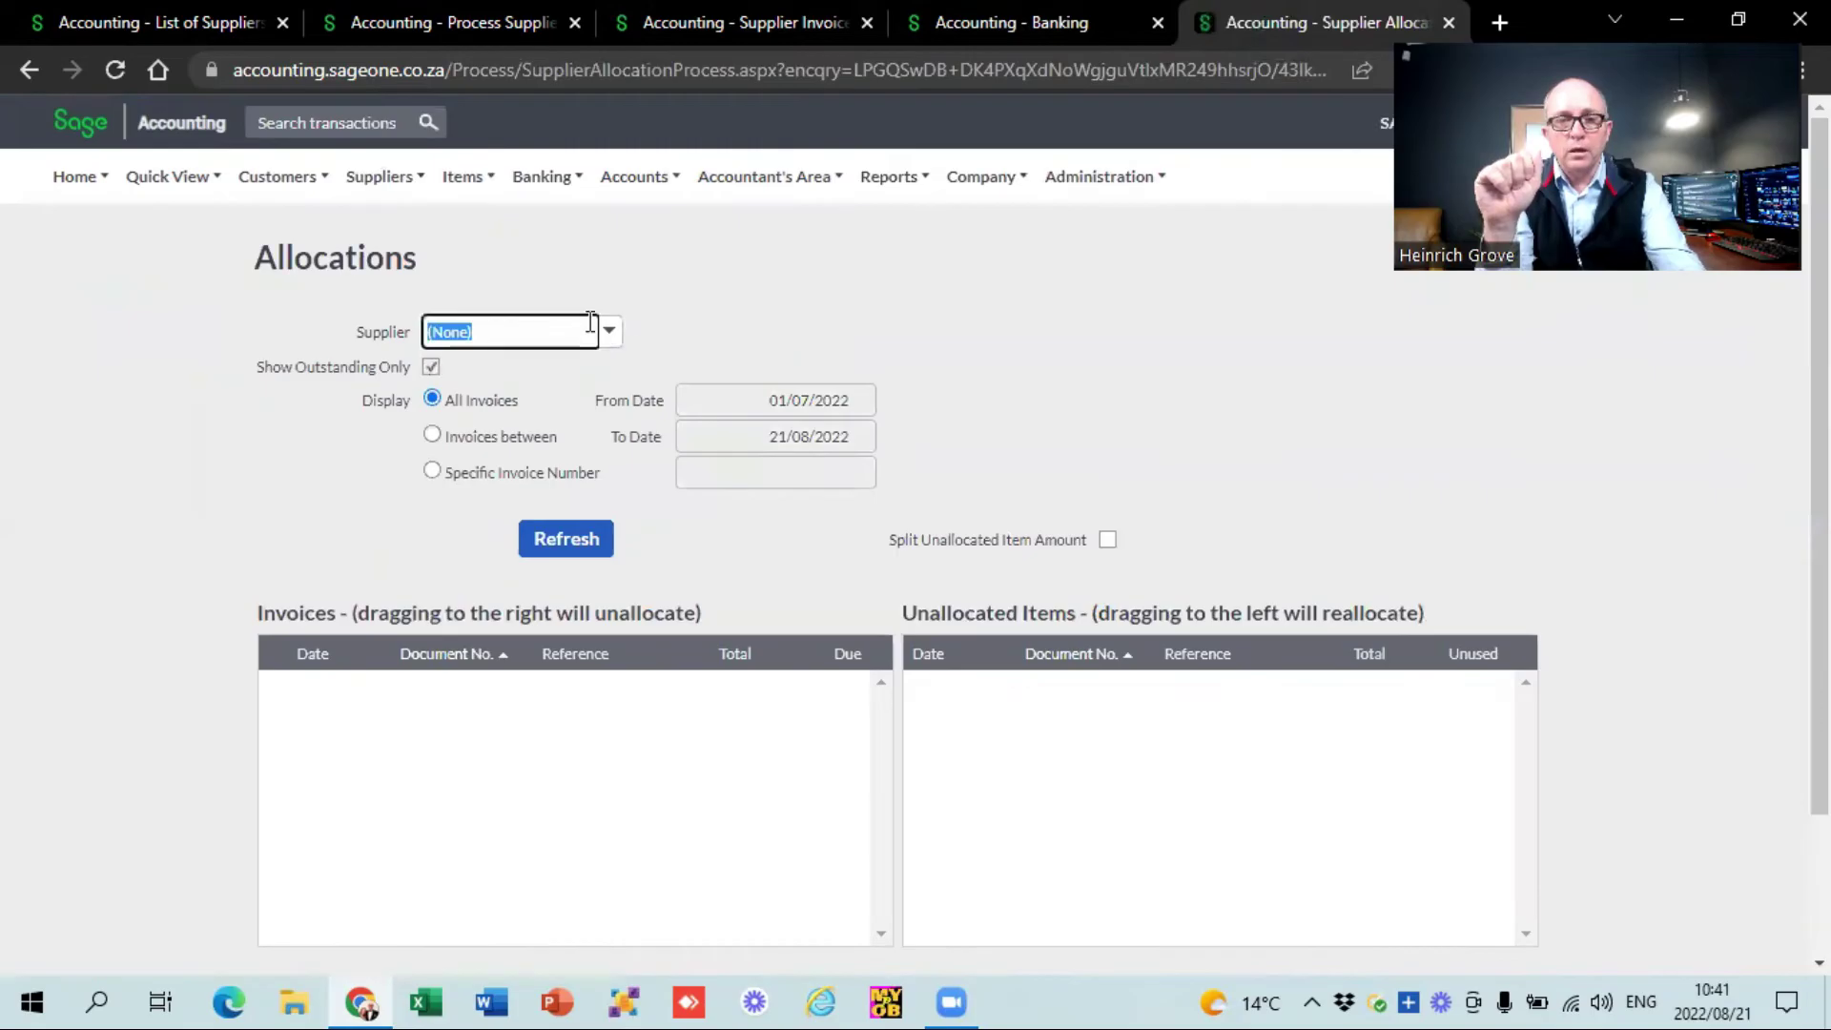
left_click(613, 336)
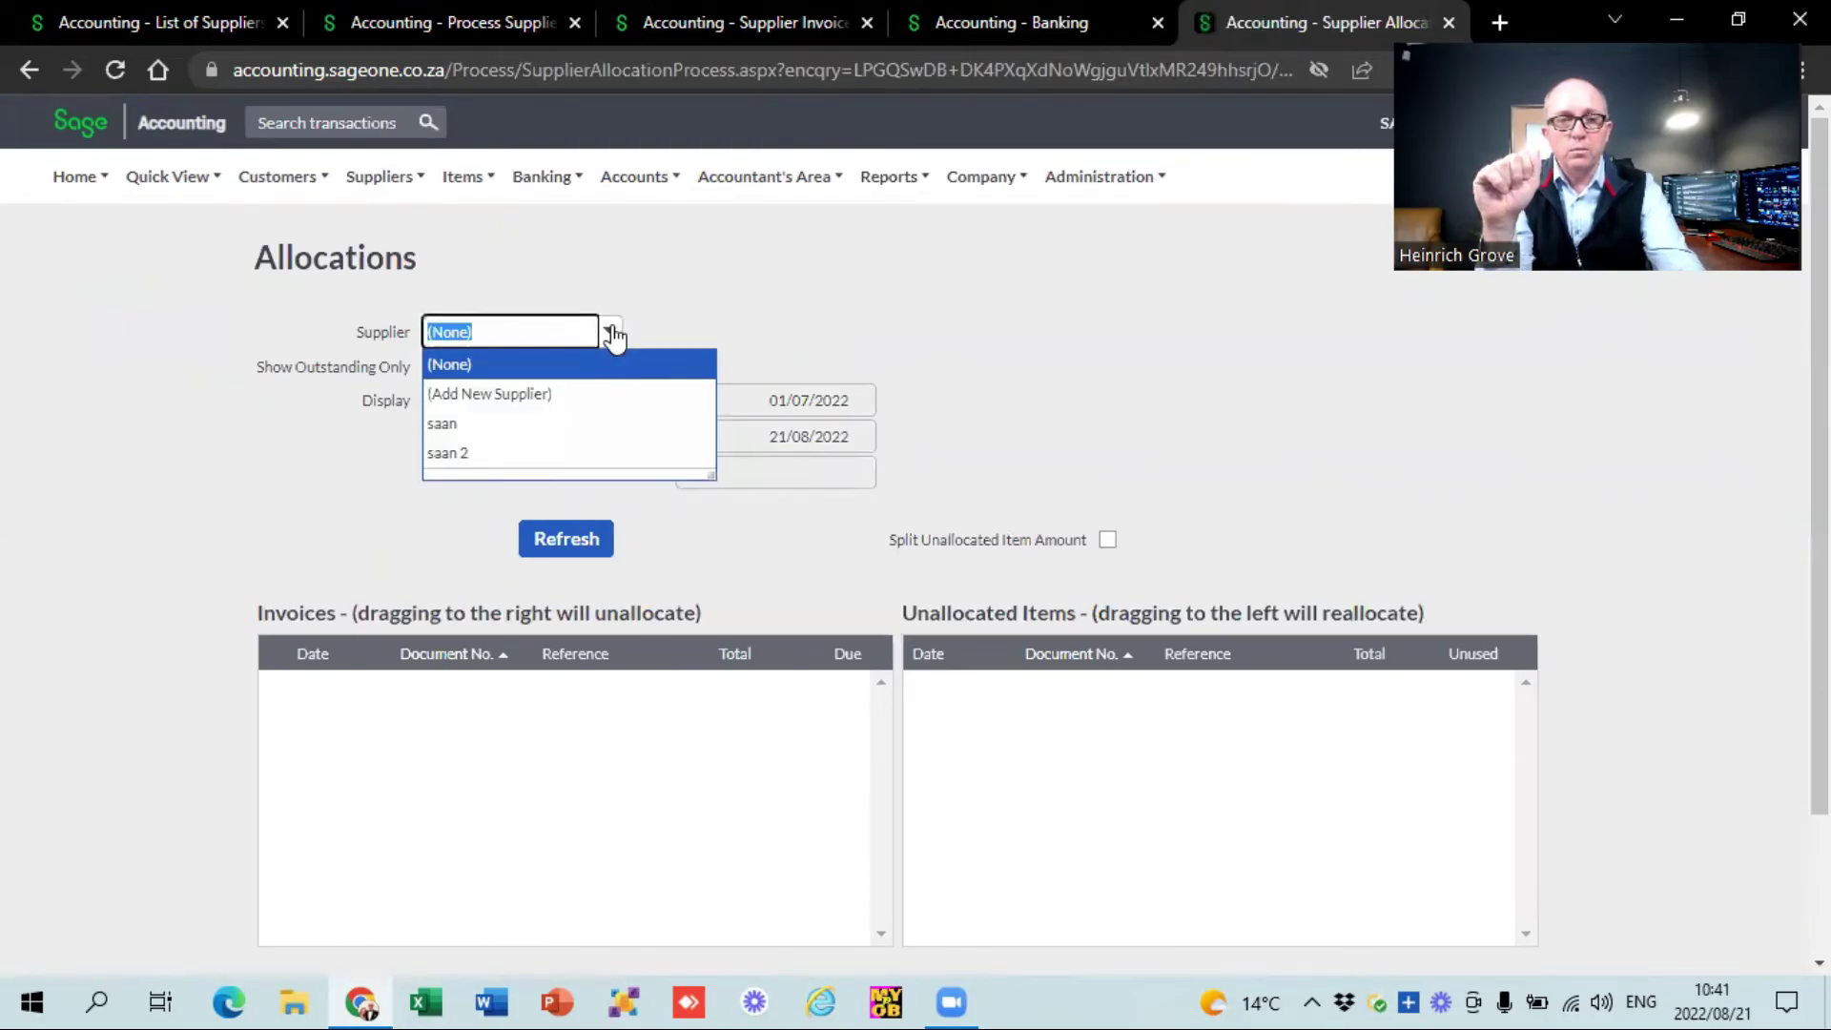
left_click(546, 454)
left_click(565, 551)
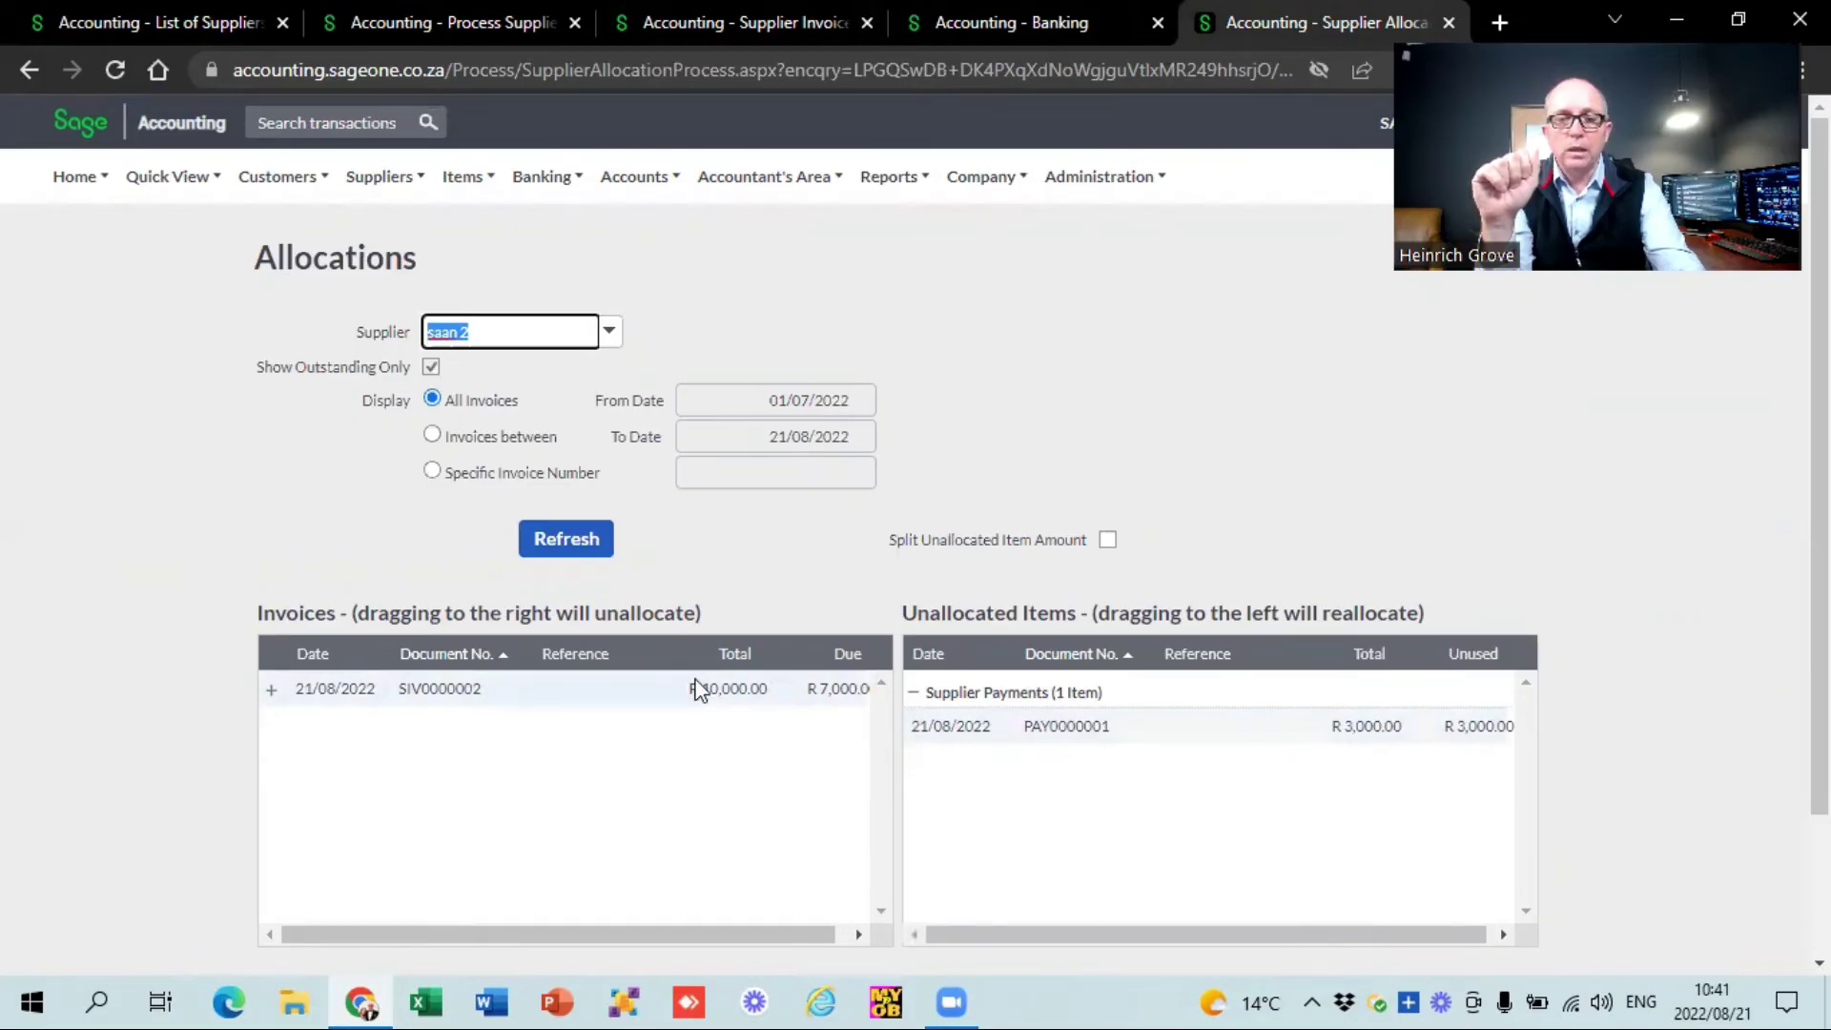
Allocate the R 3,000 SUPP bank payment to saan 2's R 10,000 invoice, save it, and reload the supplier invoices list.
left_click(1011, 5)
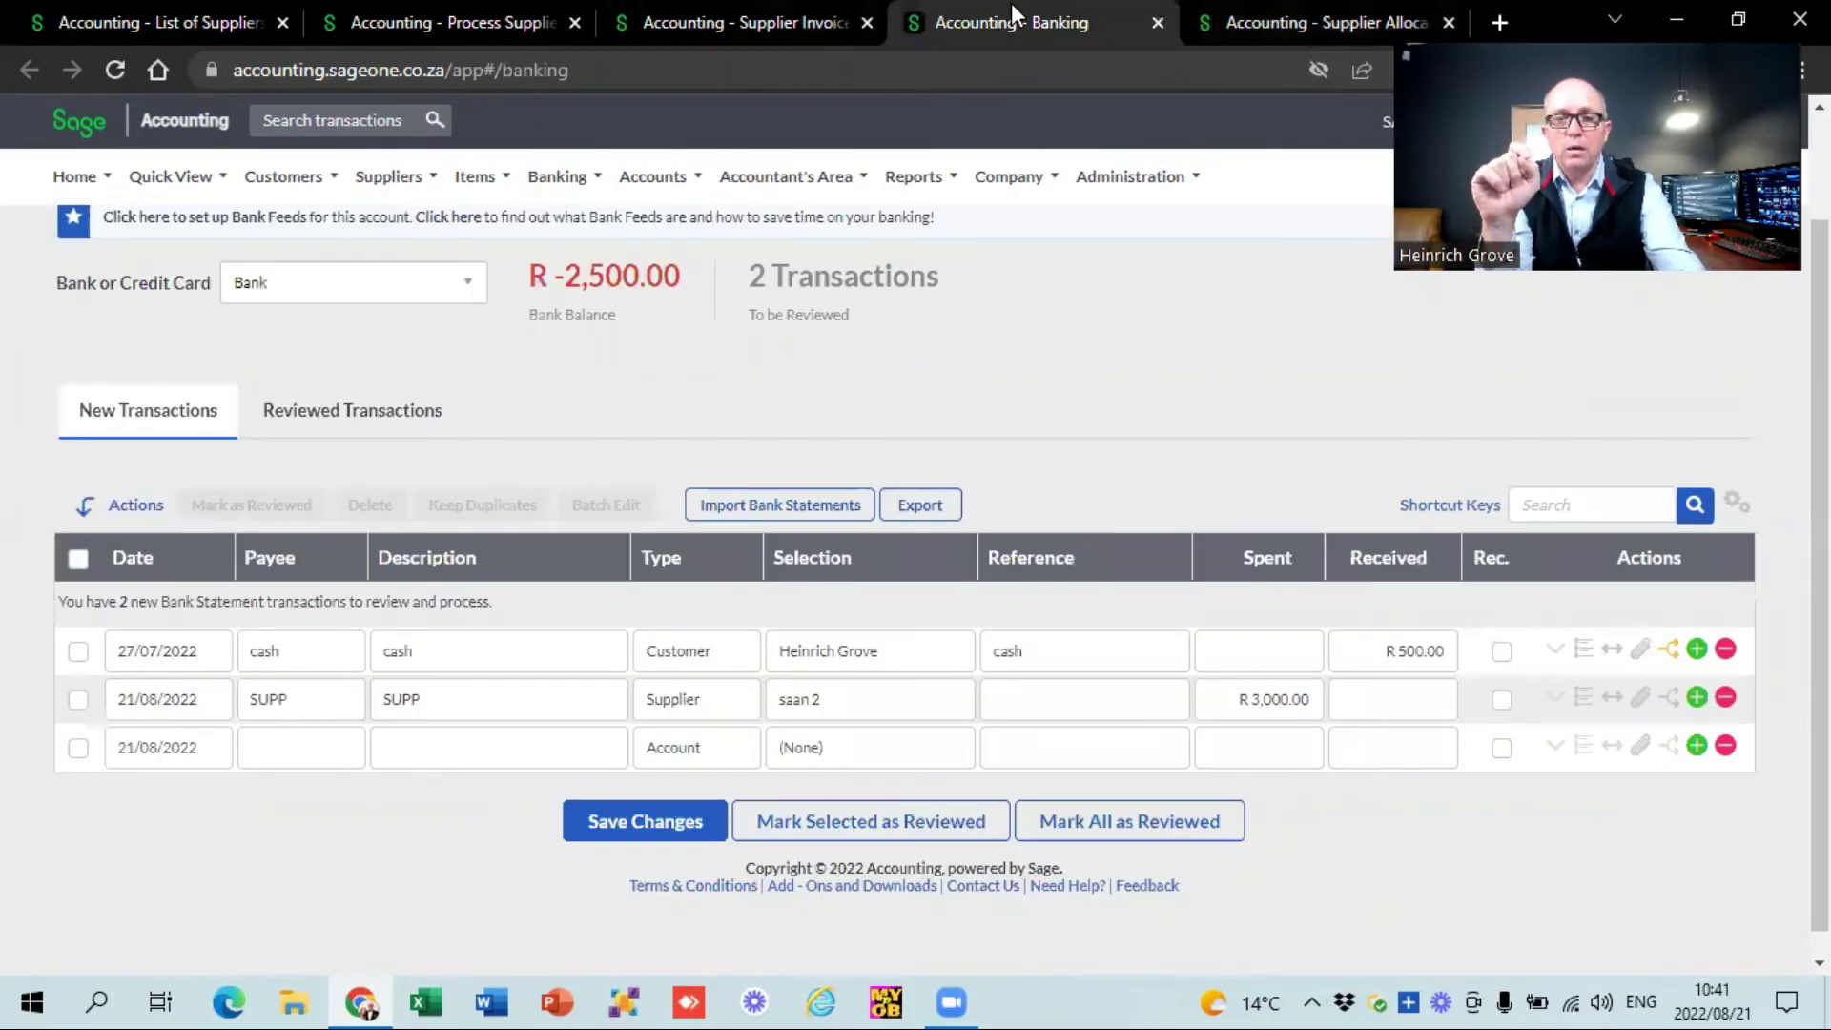
left_click(1668, 700)
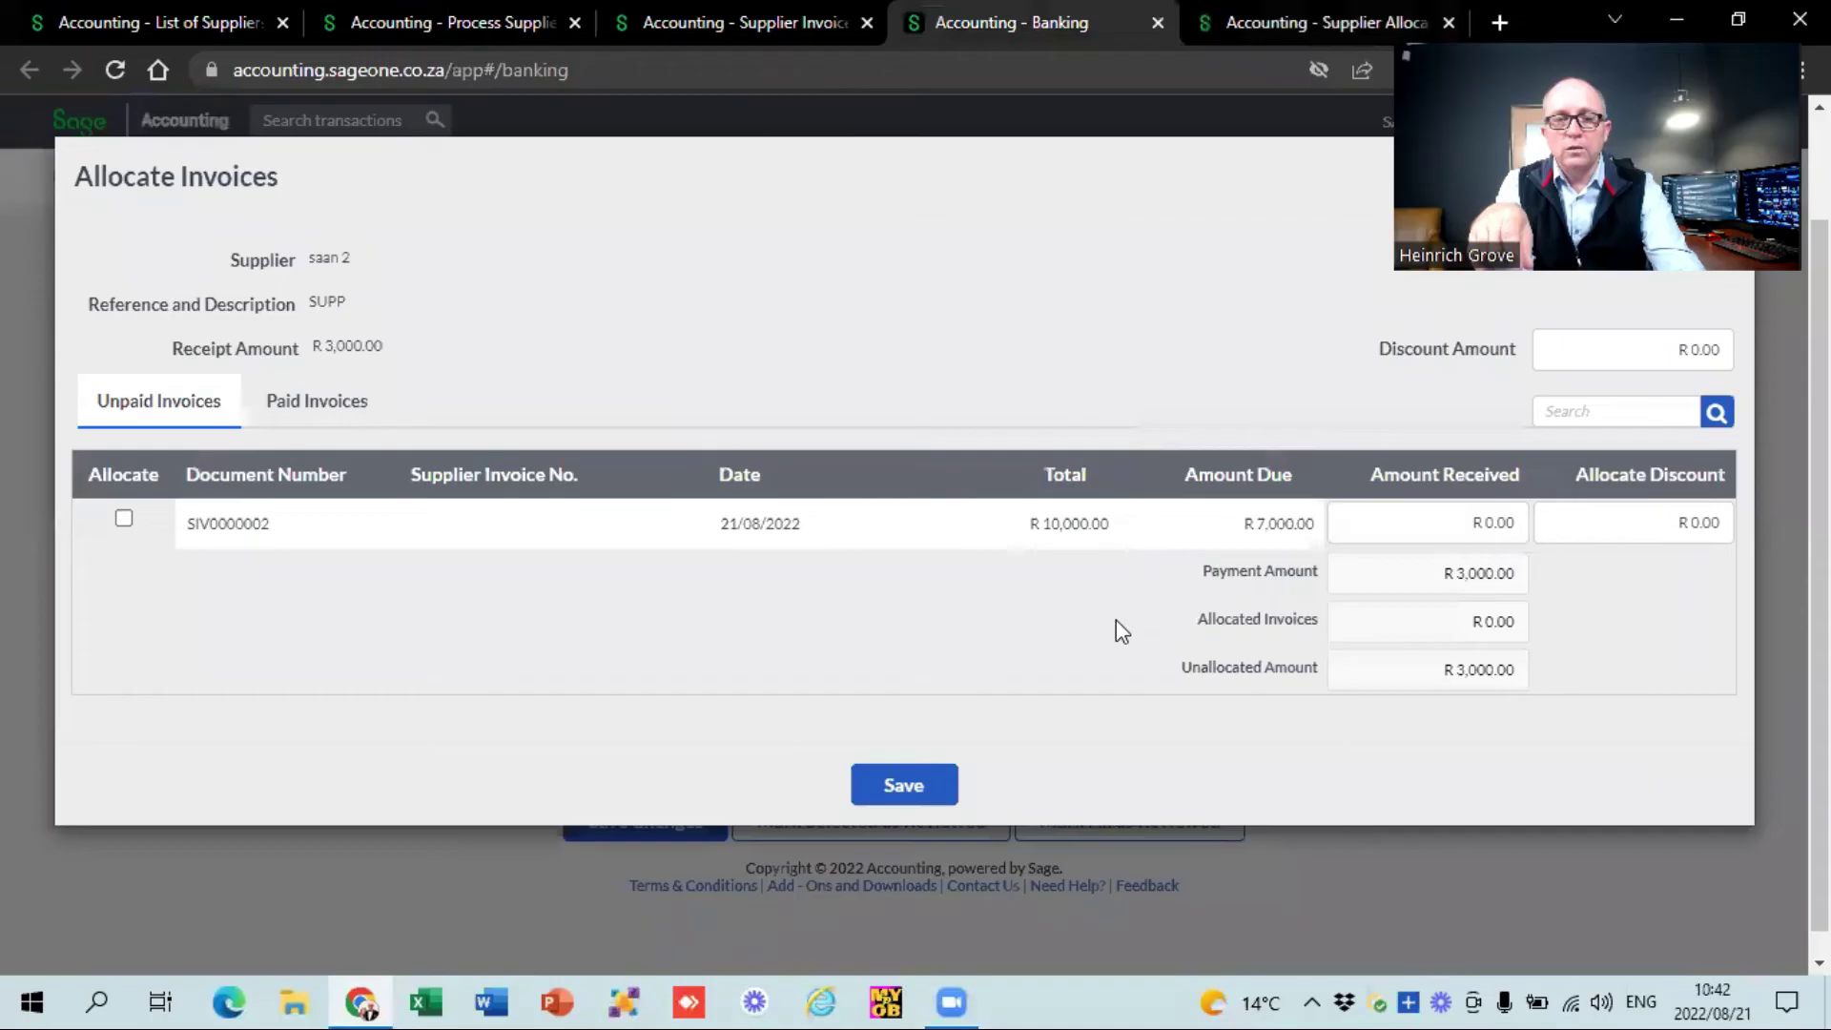
left_click(124, 518)
left_click(894, 785)
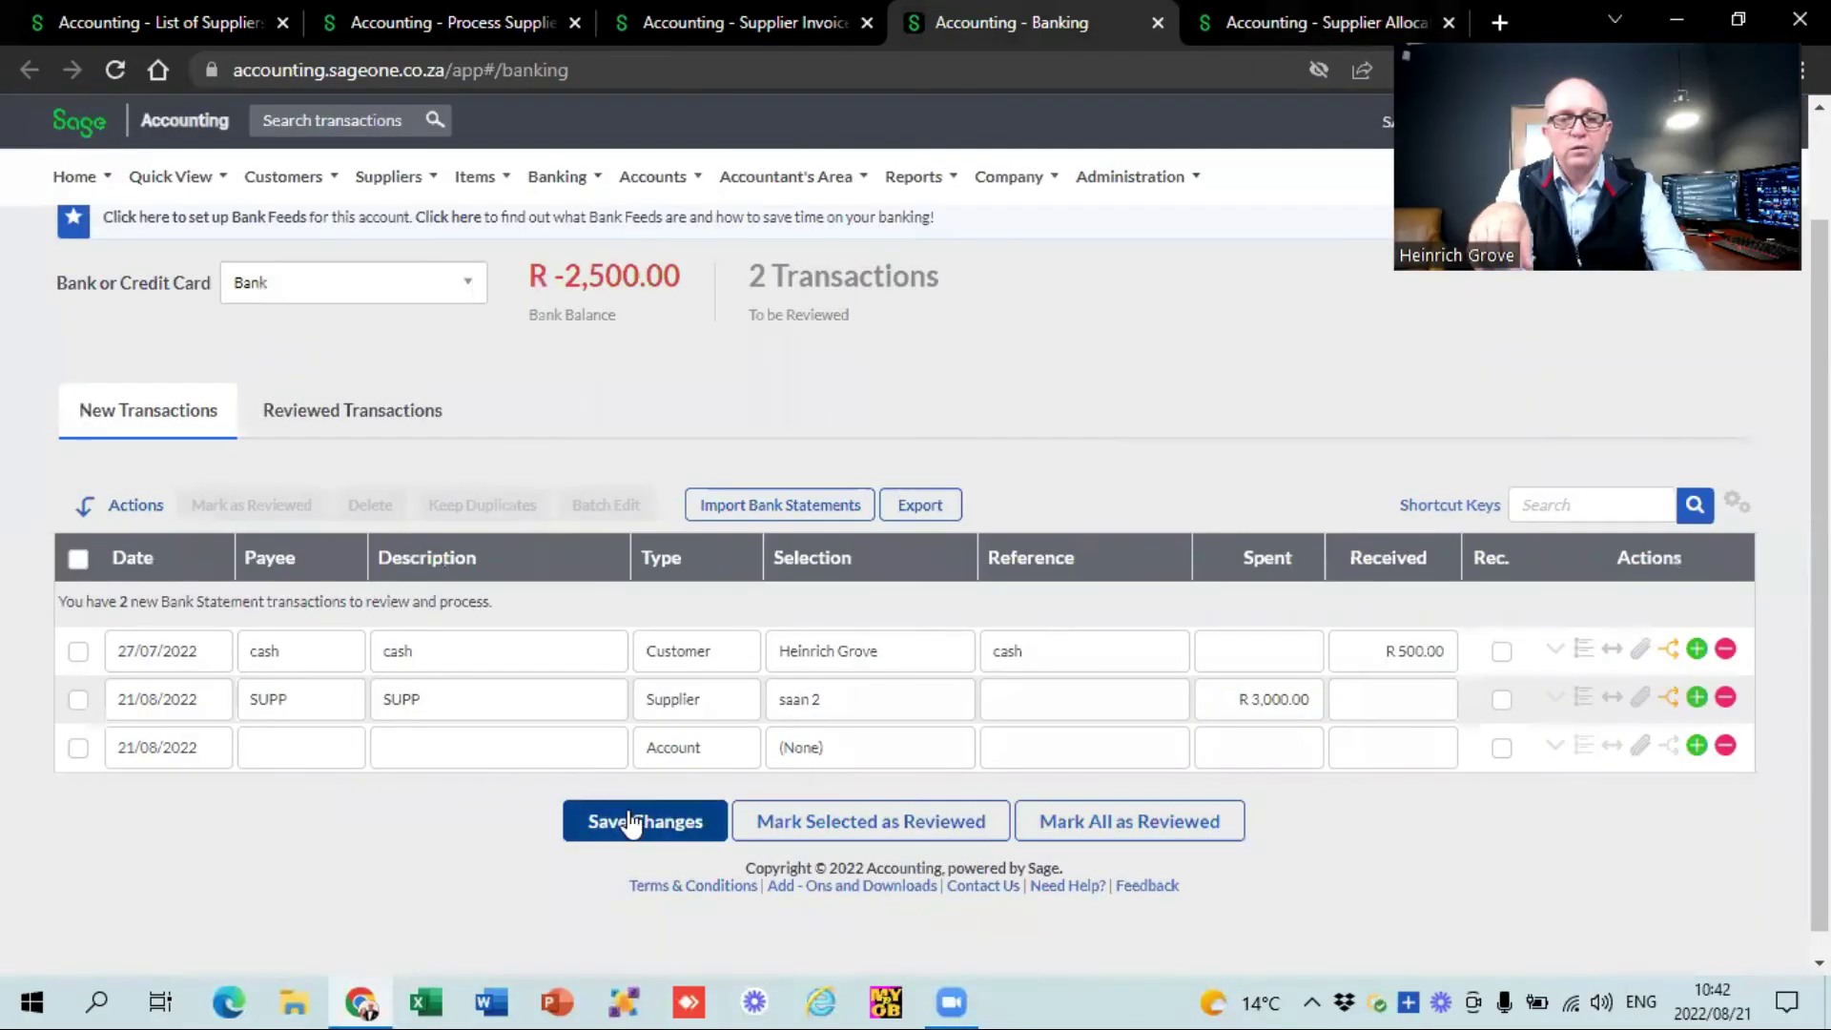
left_click(630, 820)
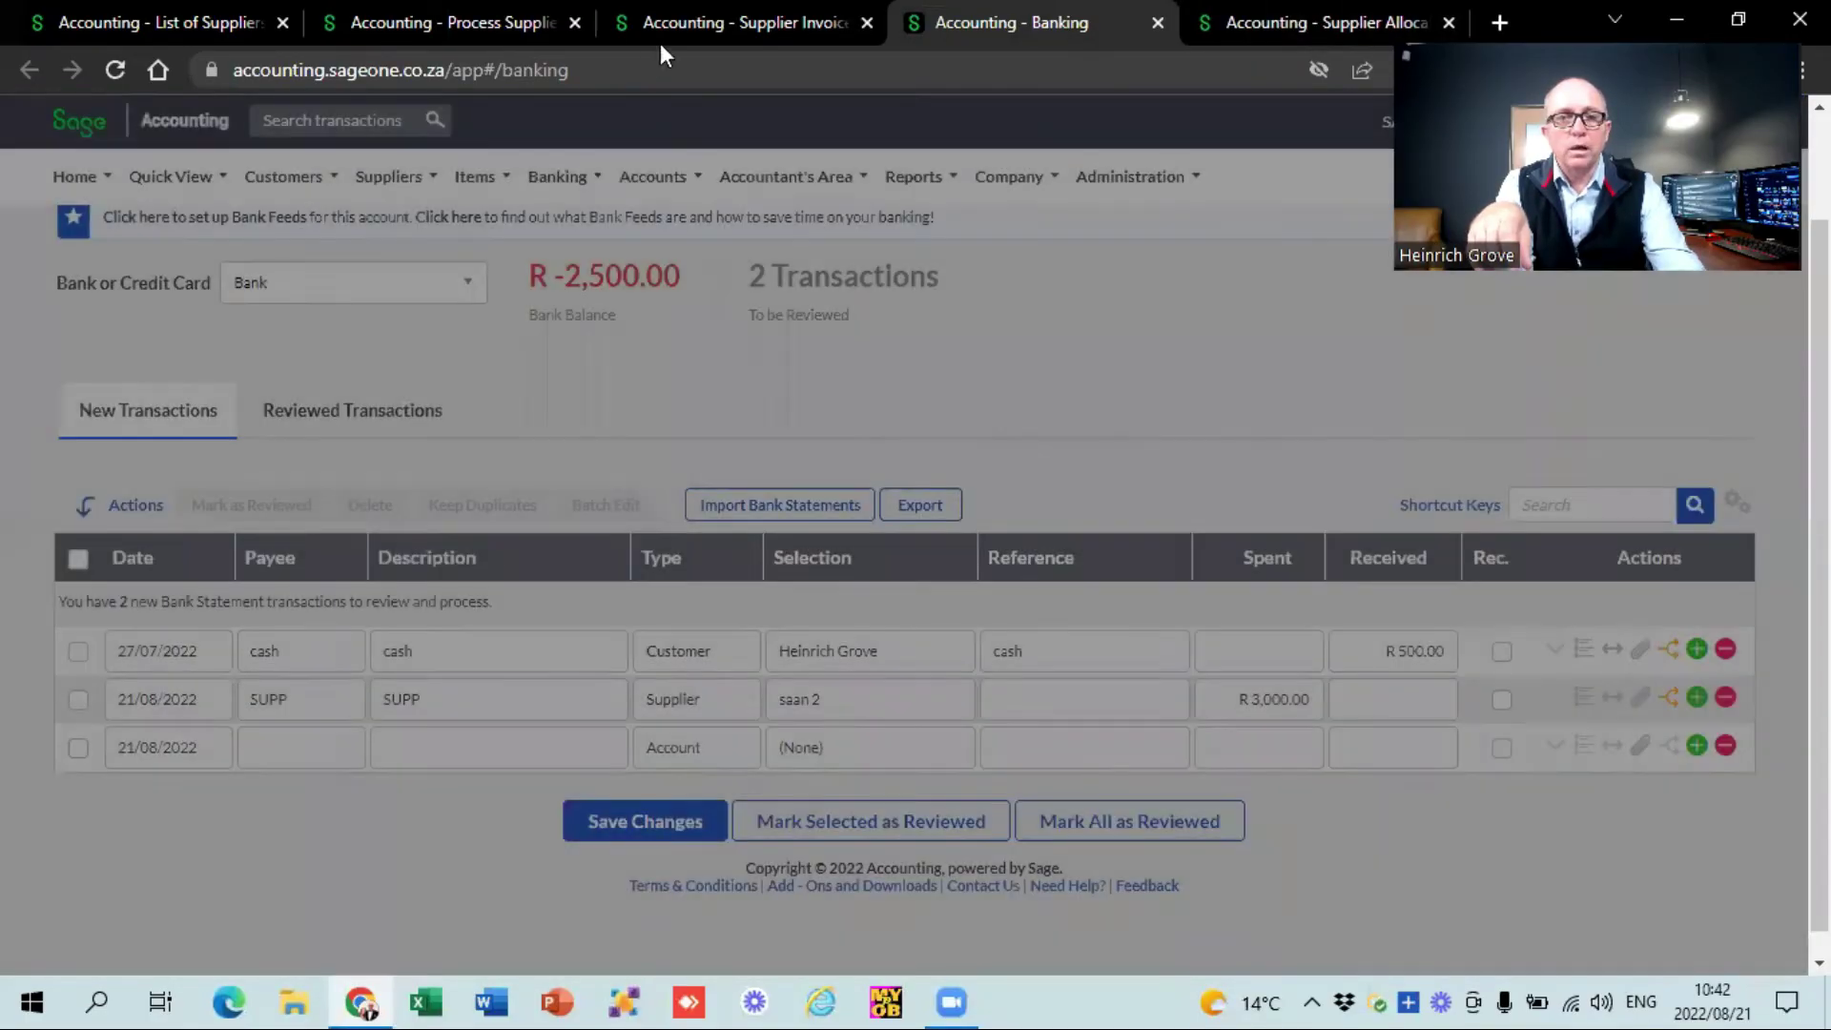
left_click(694, 19)
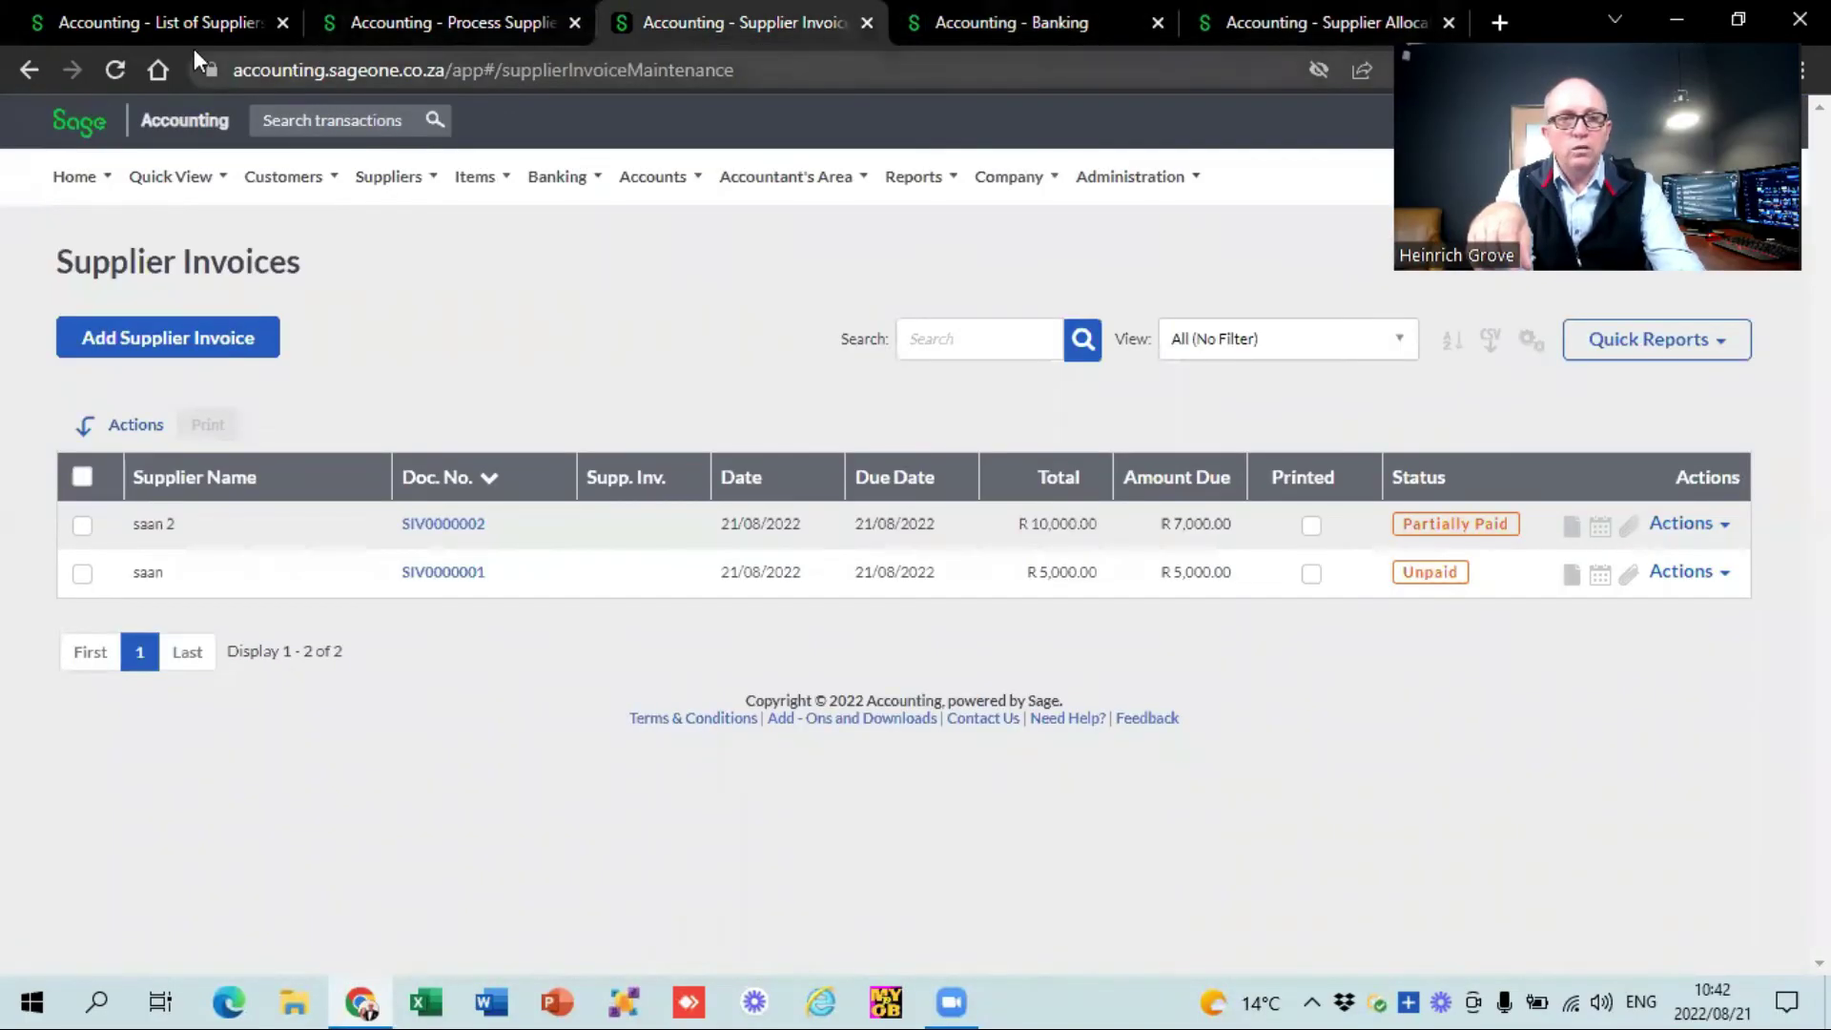
left_click(116, 70)
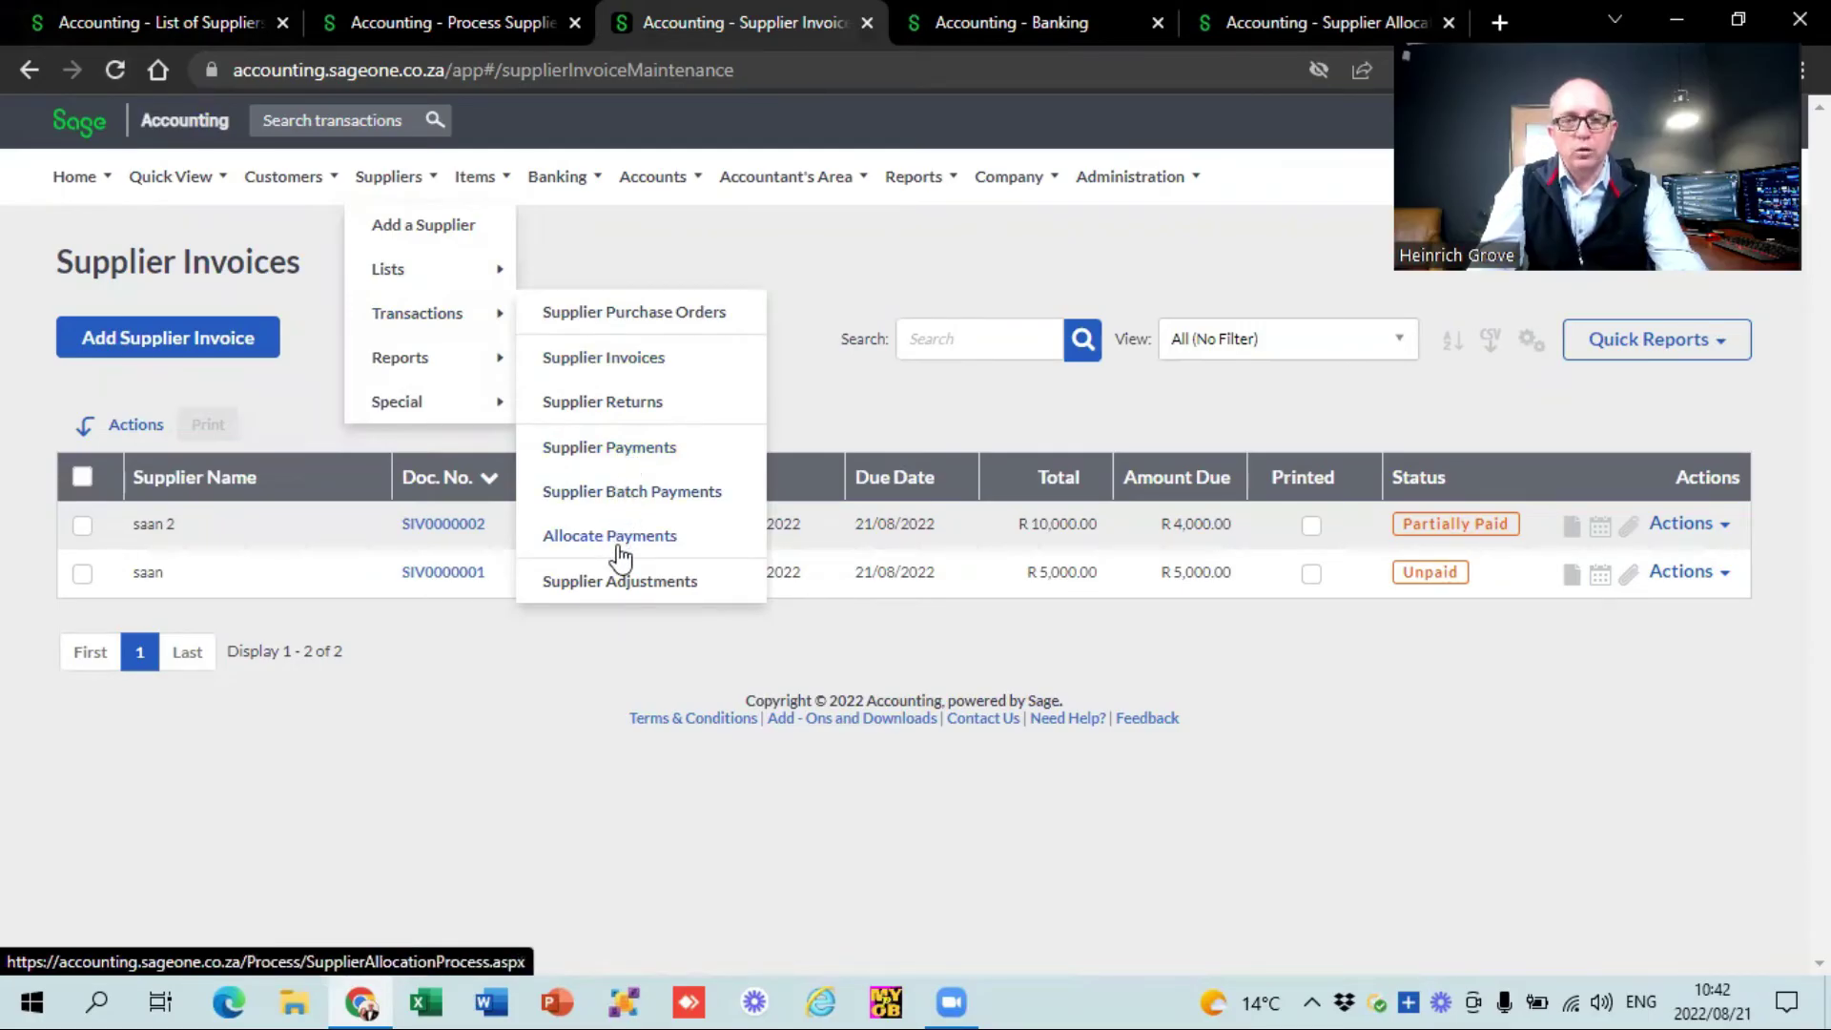
Open the supplier adjustments list in a separate browser tab and start a new supplier adjustment for saan 2.
right_click(647, 599)
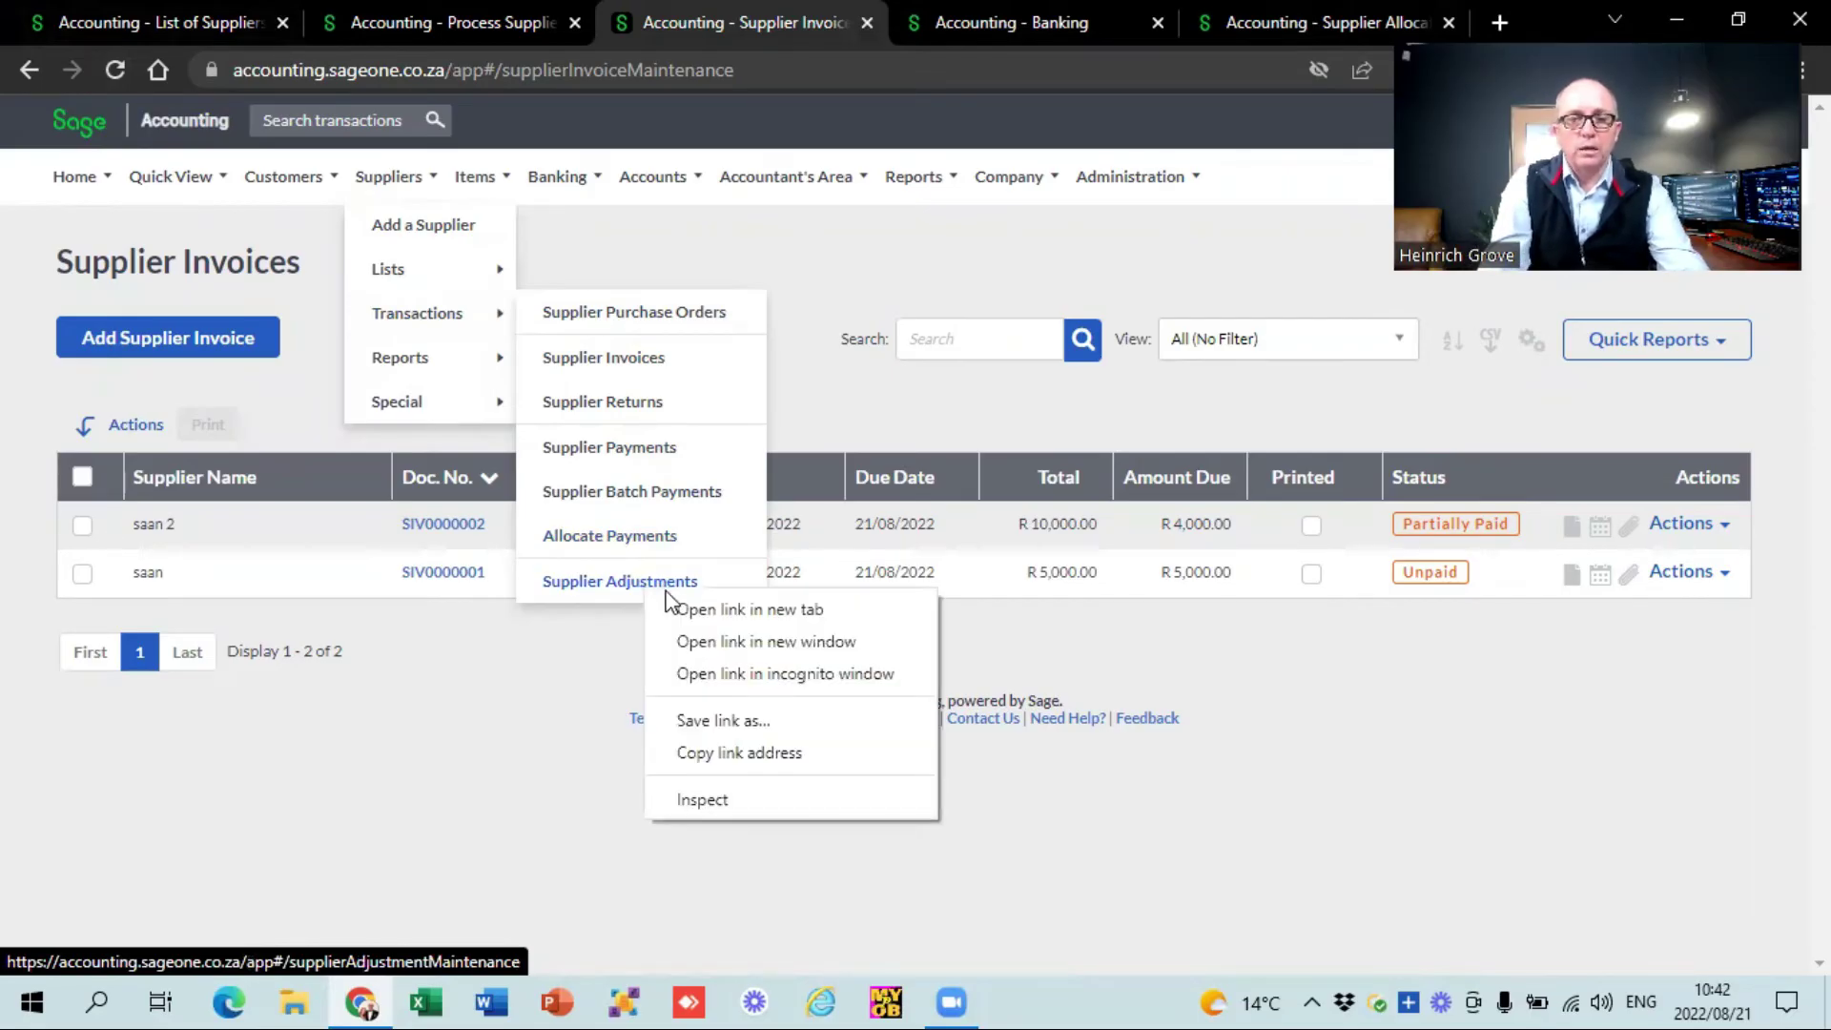
left_click(739, 611)
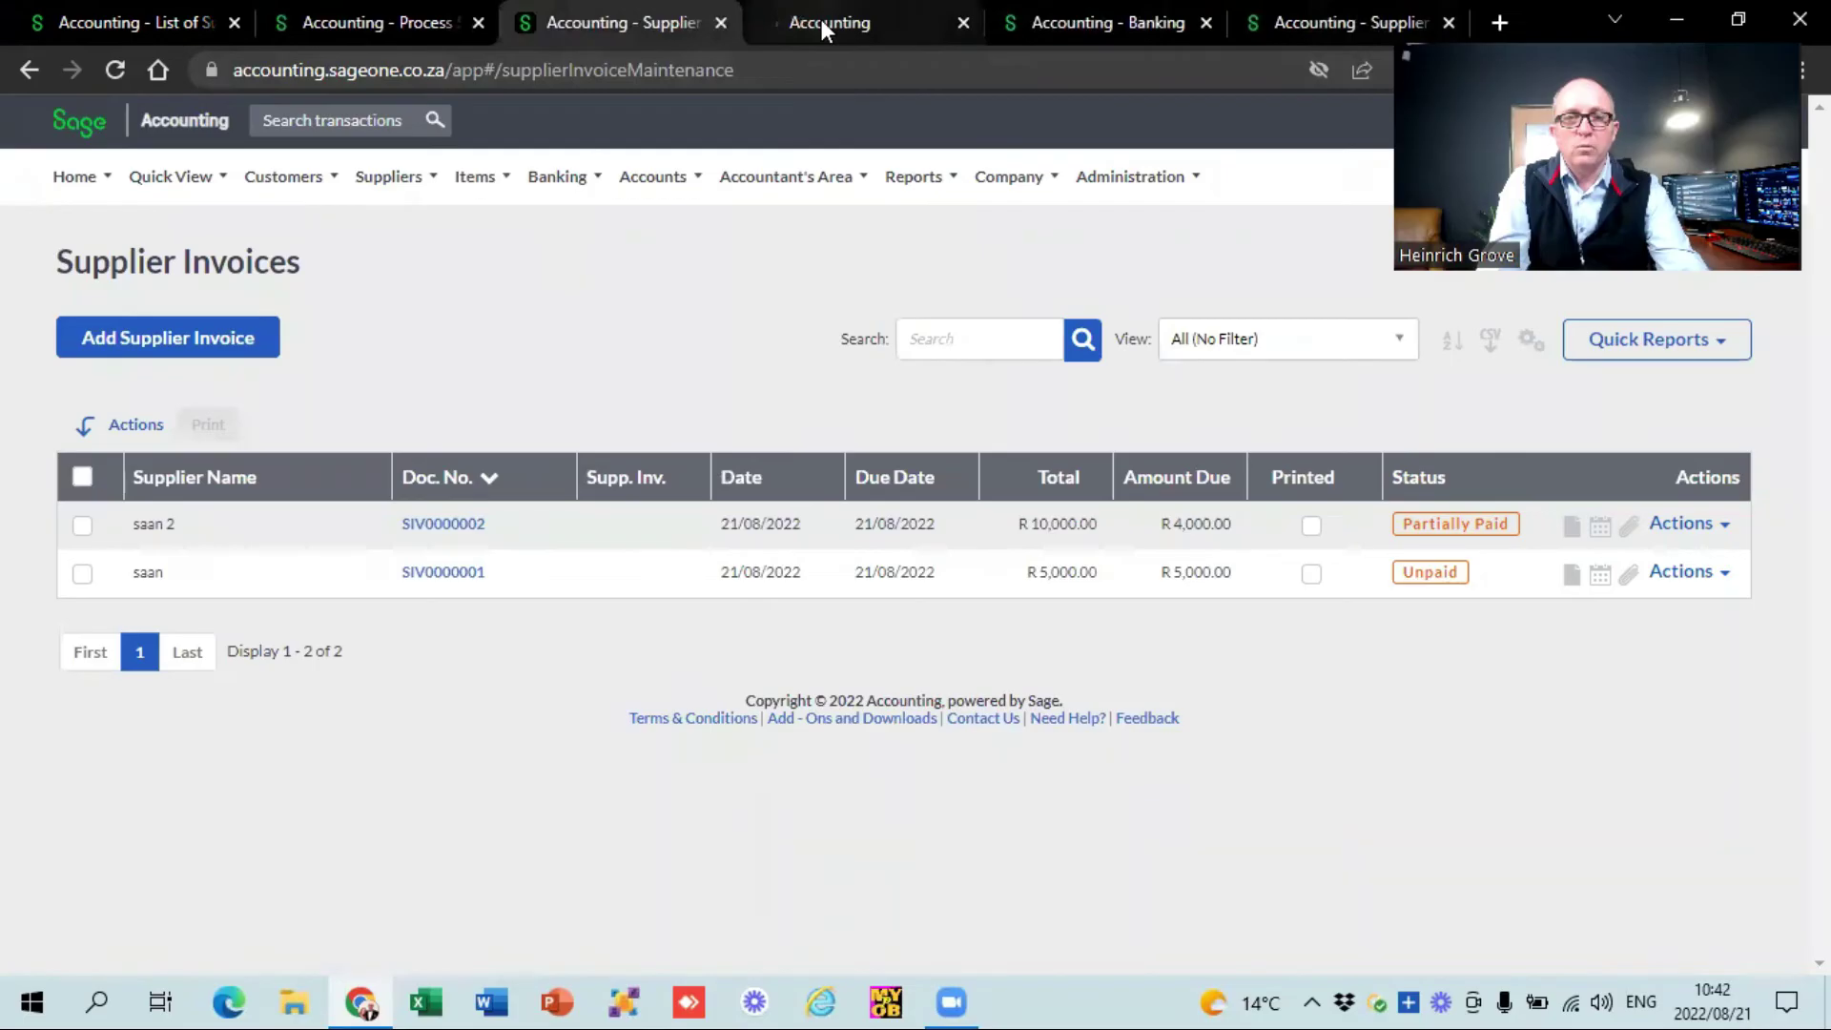
left_click(821, 19)
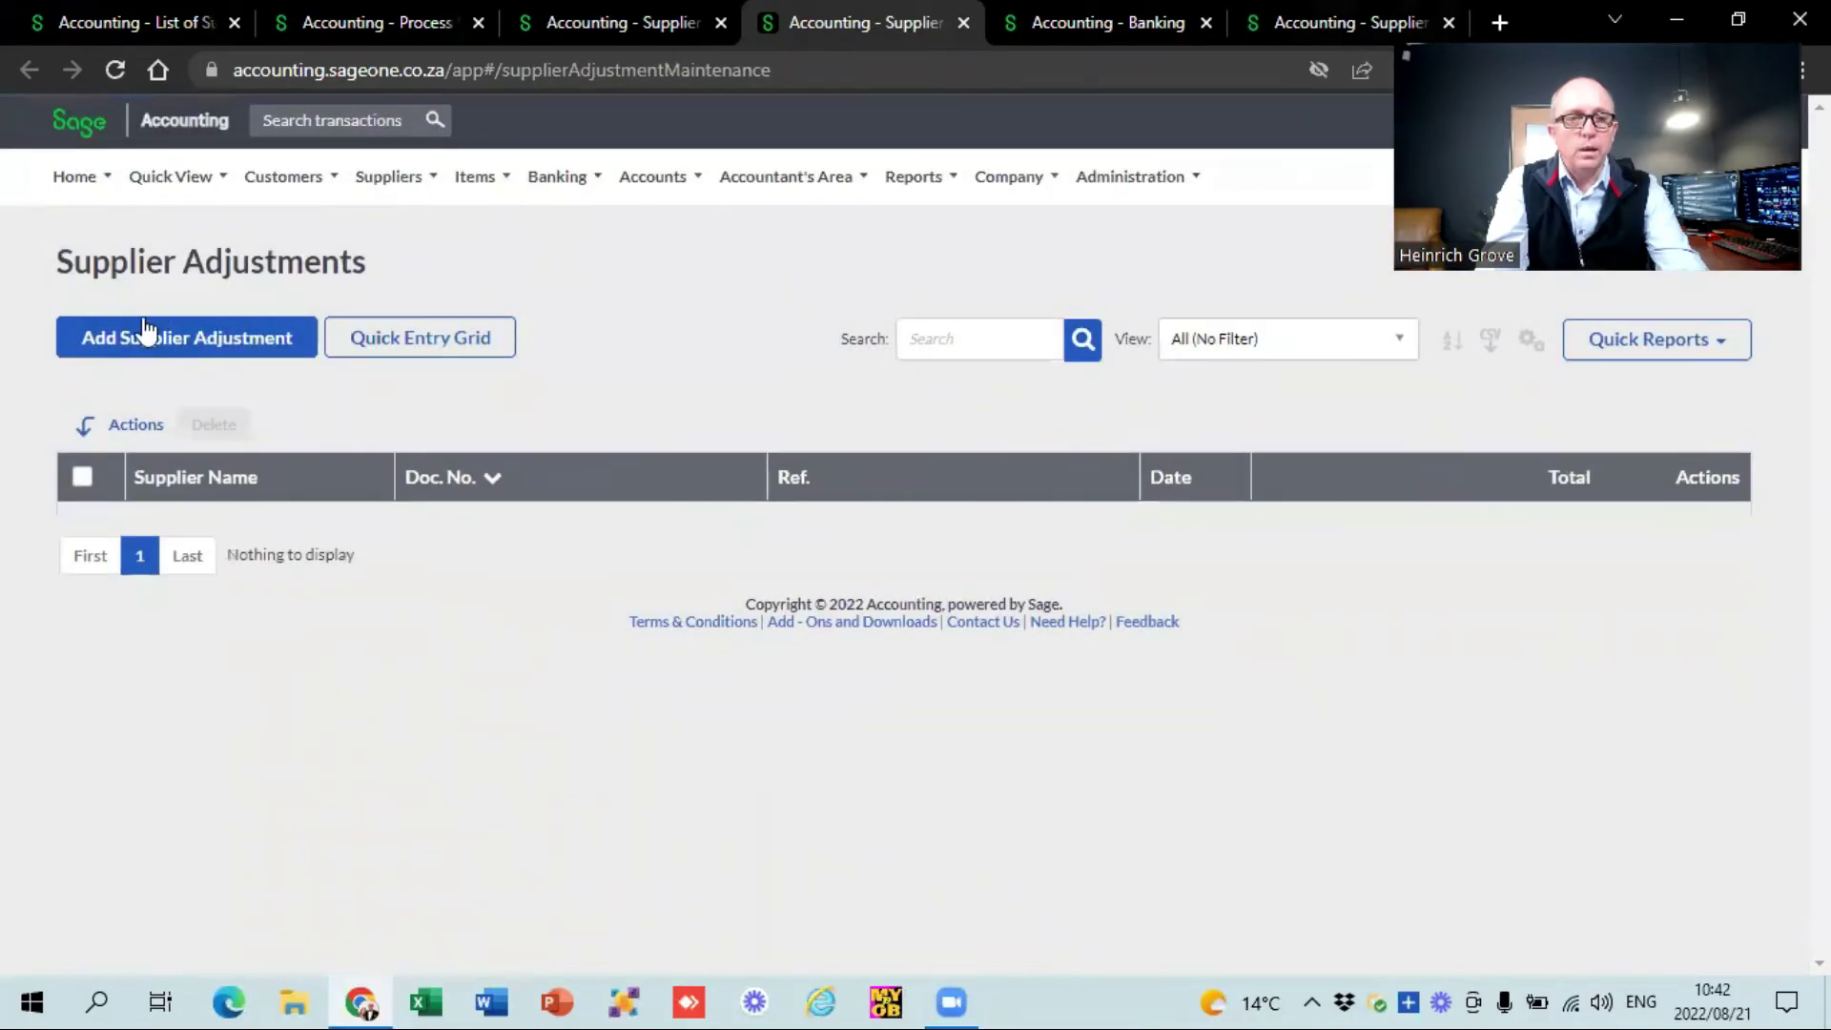
left_click(198, 344)
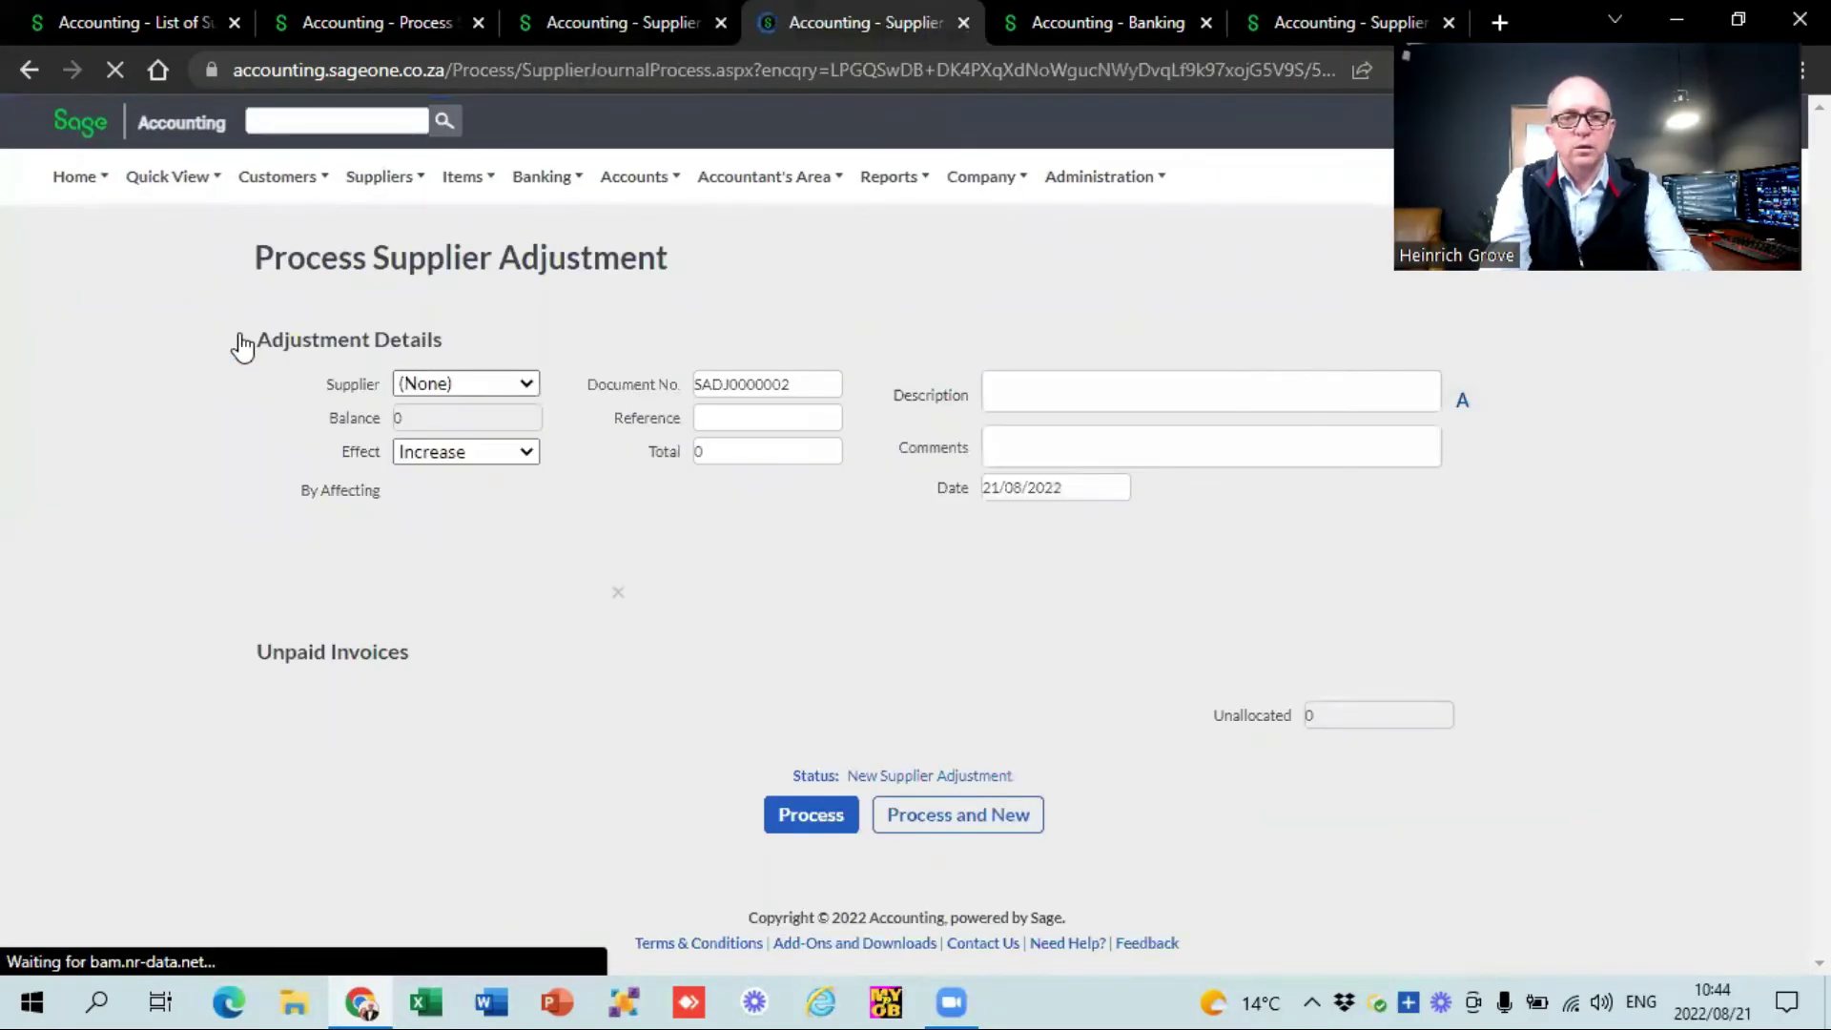
type("saan")
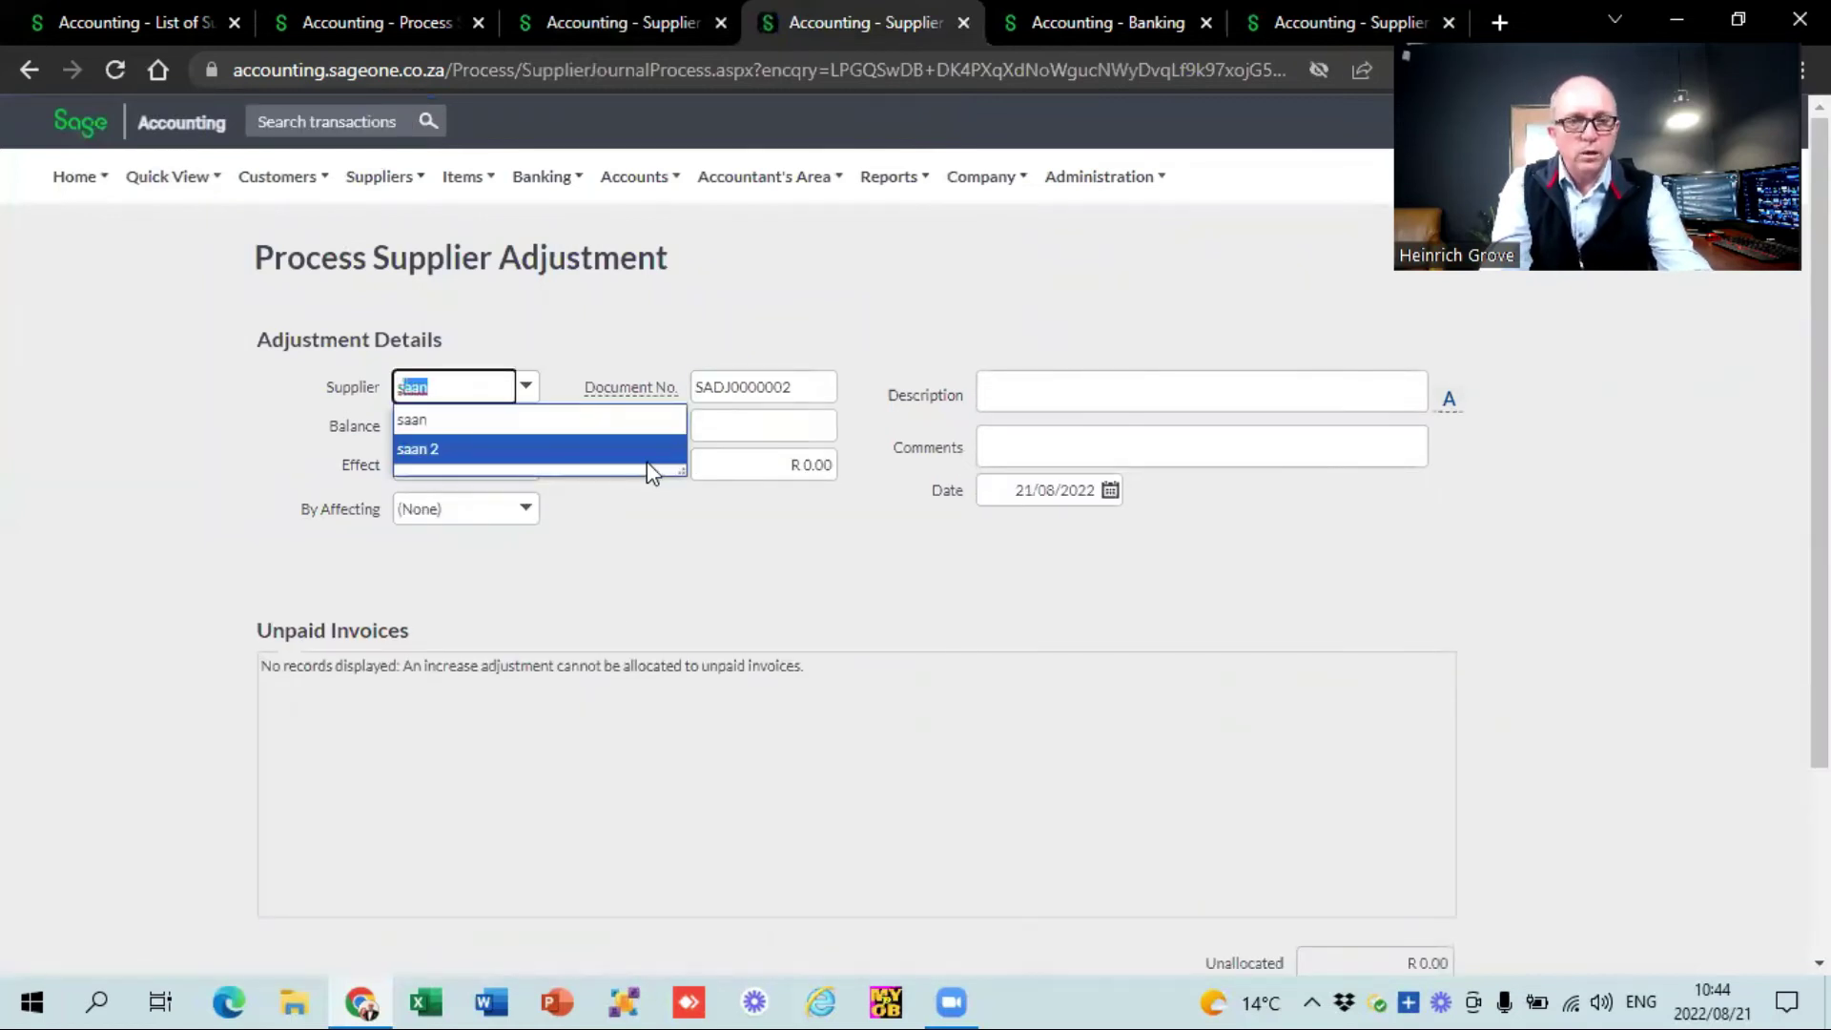
left_click(647, 460)
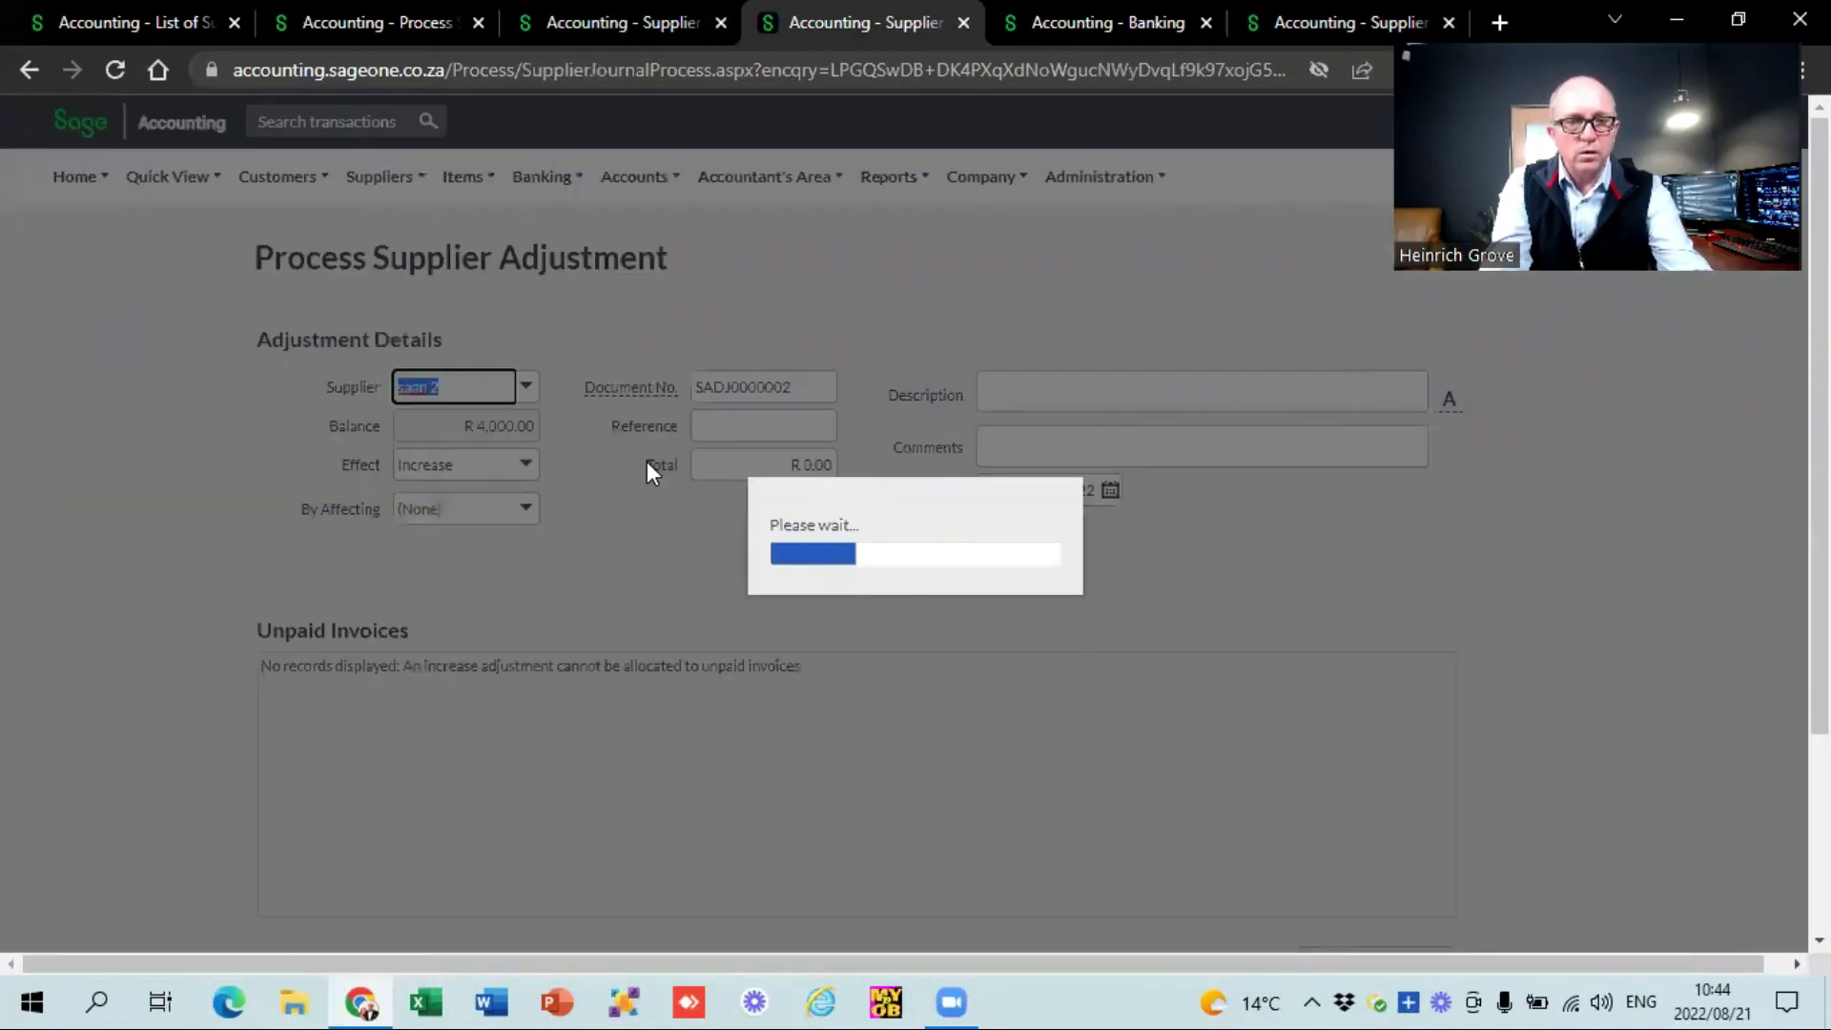
Set the adjustment's effect to Decrease by affecting Accounting Fees, with a total of R 500.
key("Tab")
type("D")
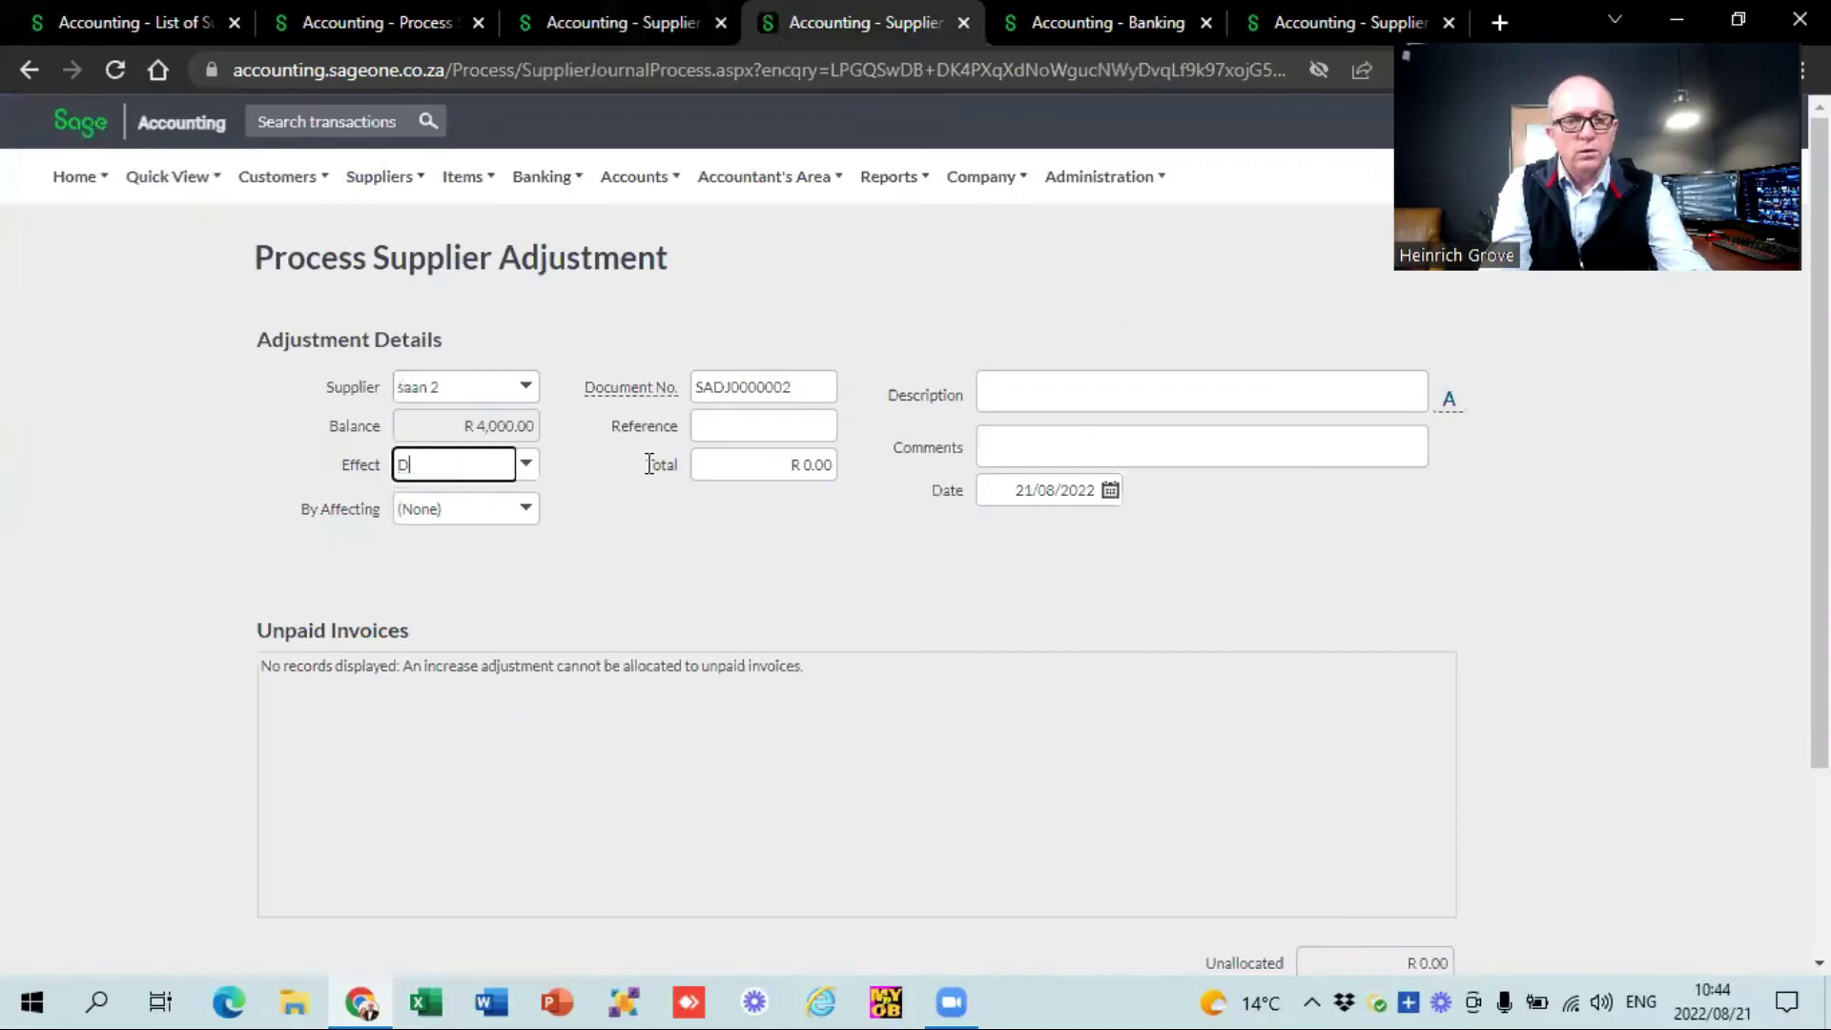
key("Tab")
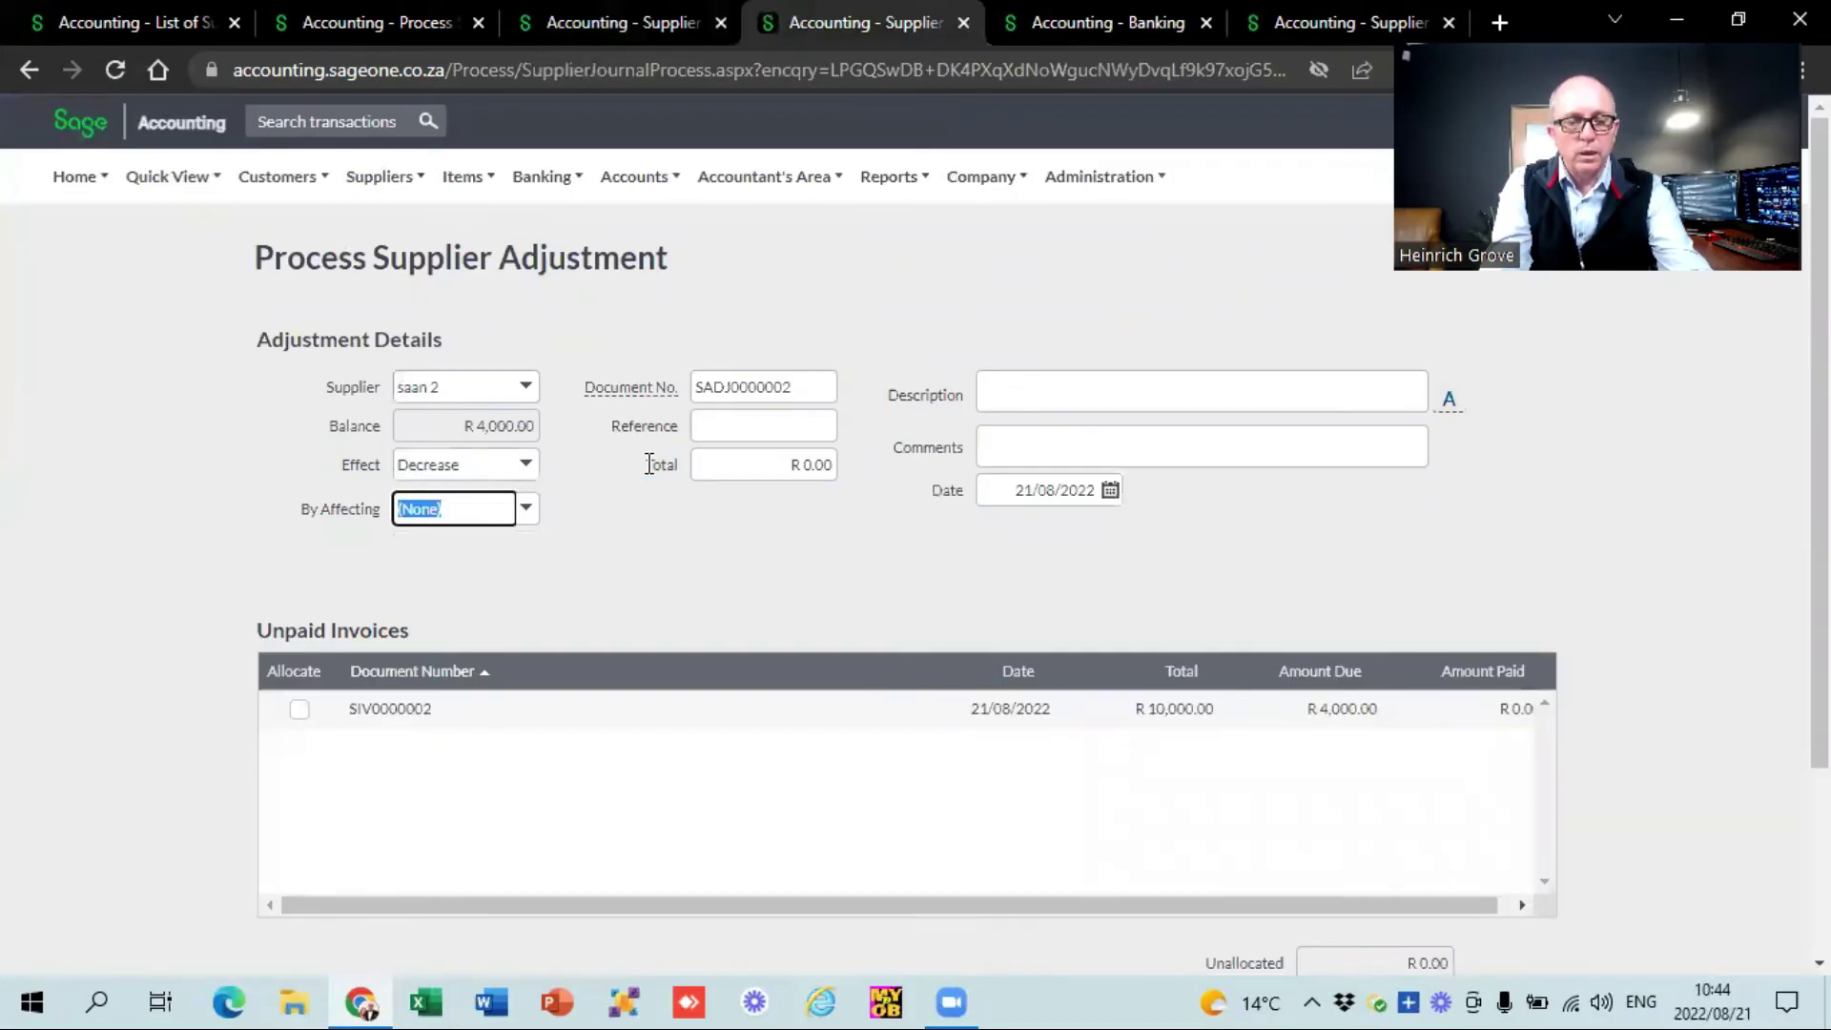
type("Accounting Fees")
key("Tab")
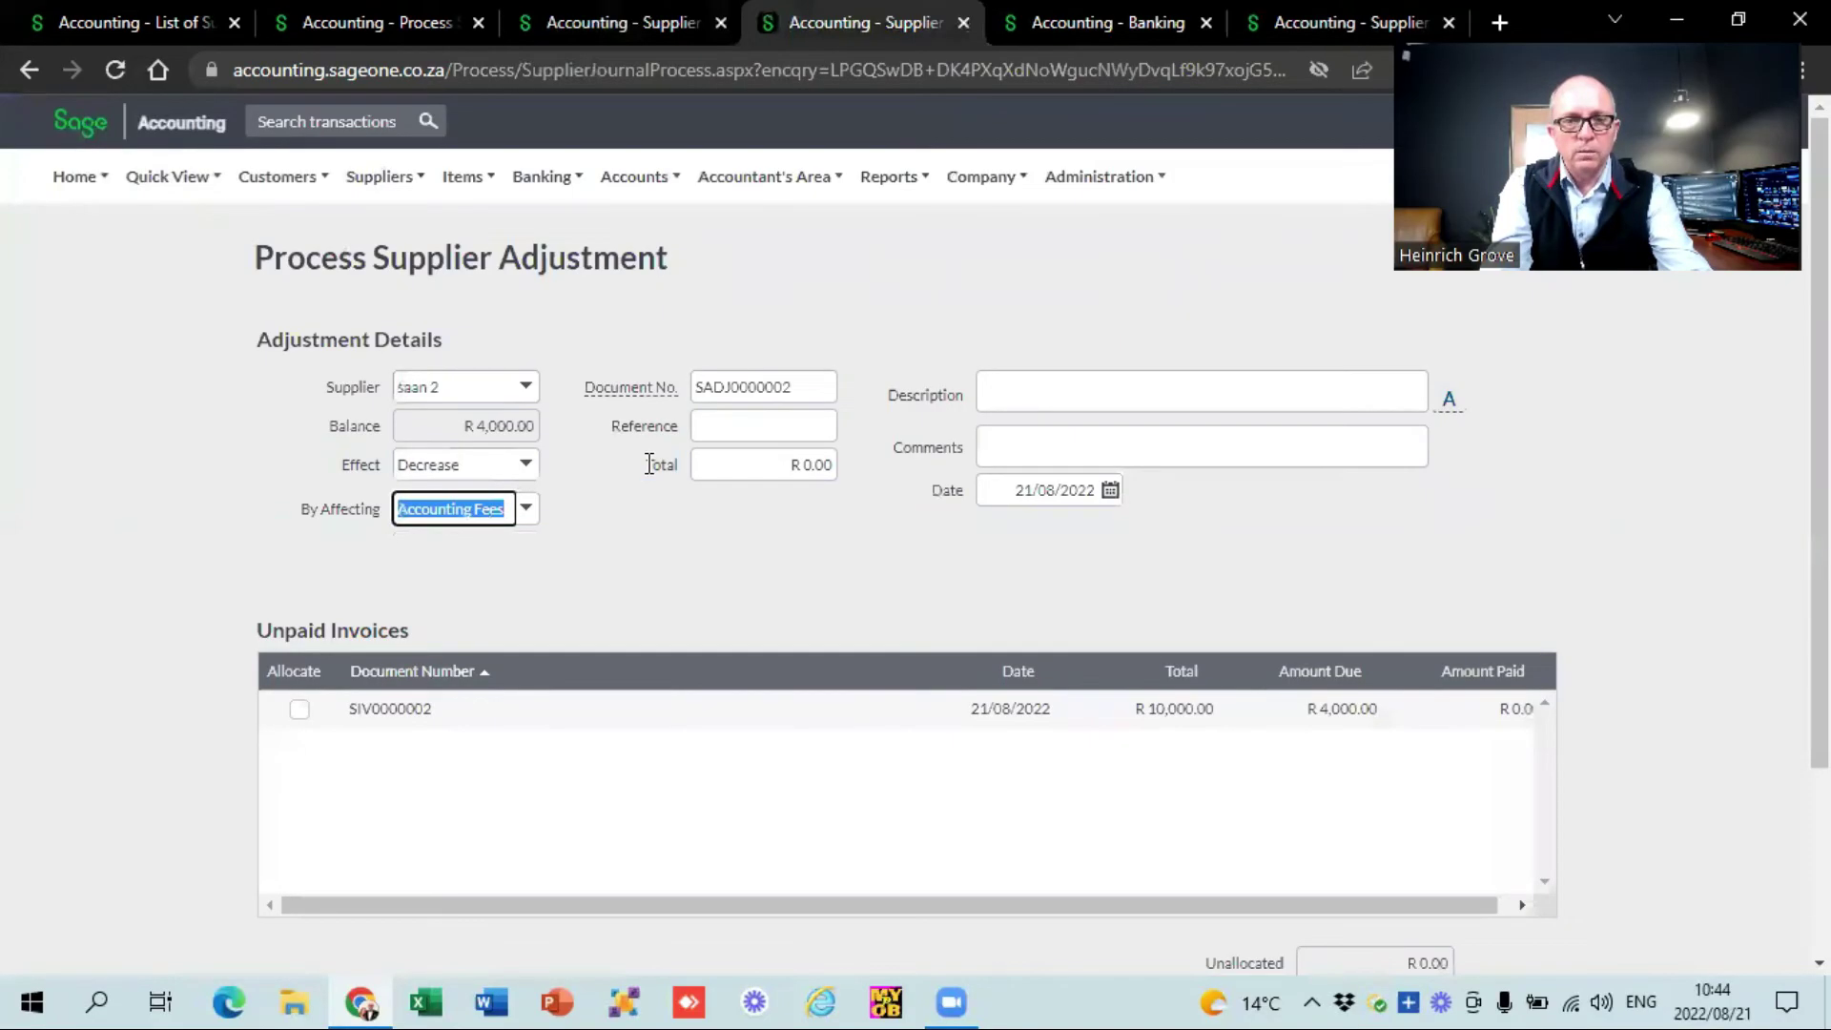
key("Tab")
key("Tab")
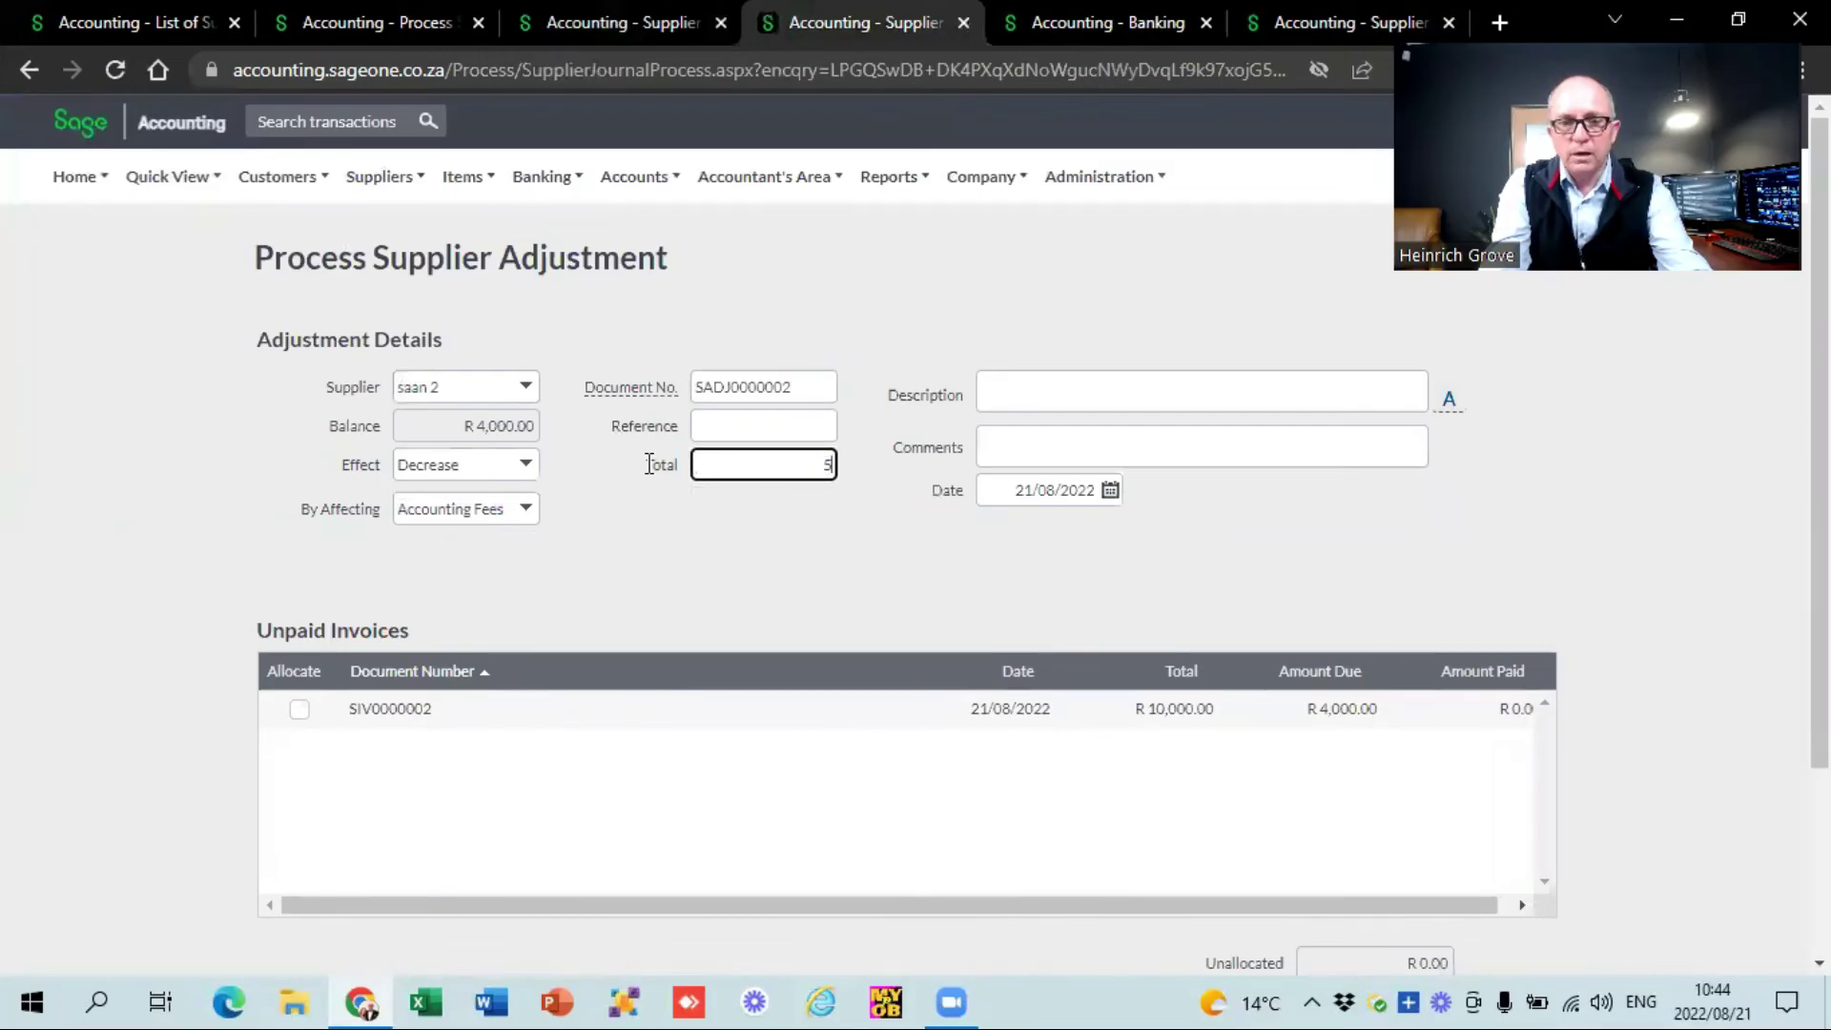
key("Tab")
Allocate the R 500 adjustment to saan 2's R 10,000 invoice, process it, and reload the supplier invoices list.
left_click(299, 711)
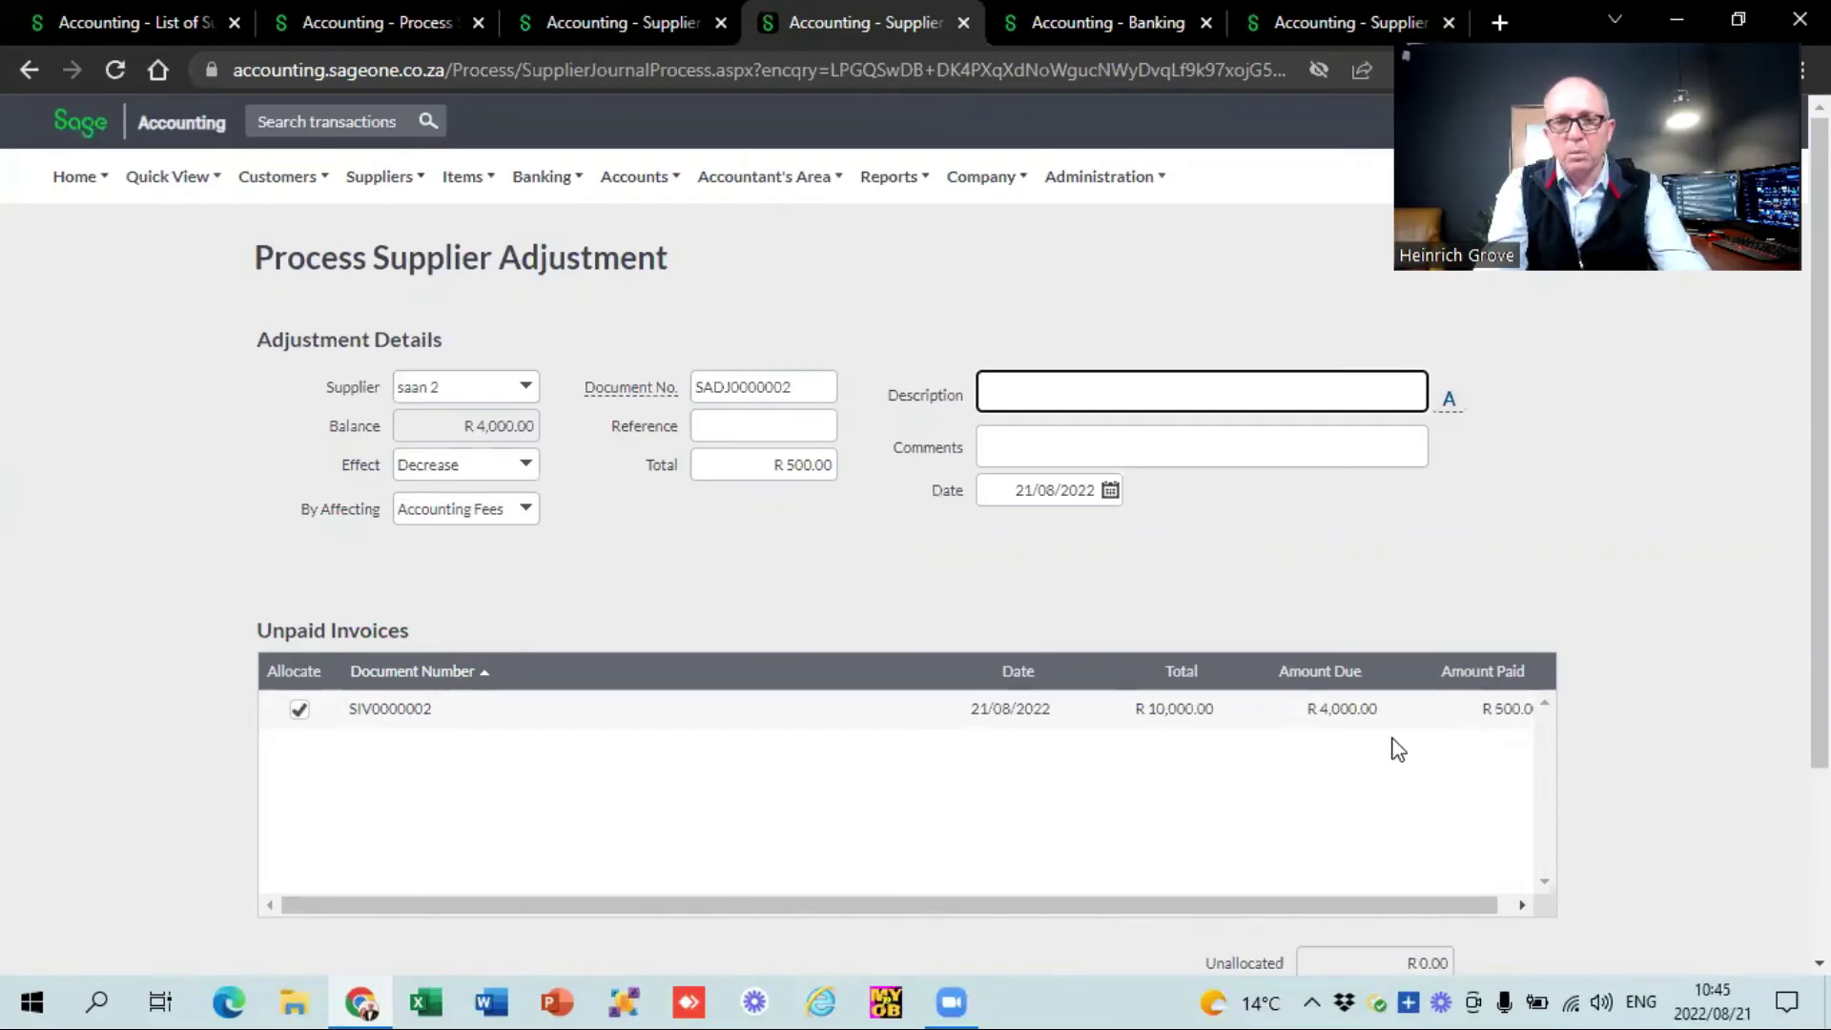
left_click(1738, 530)
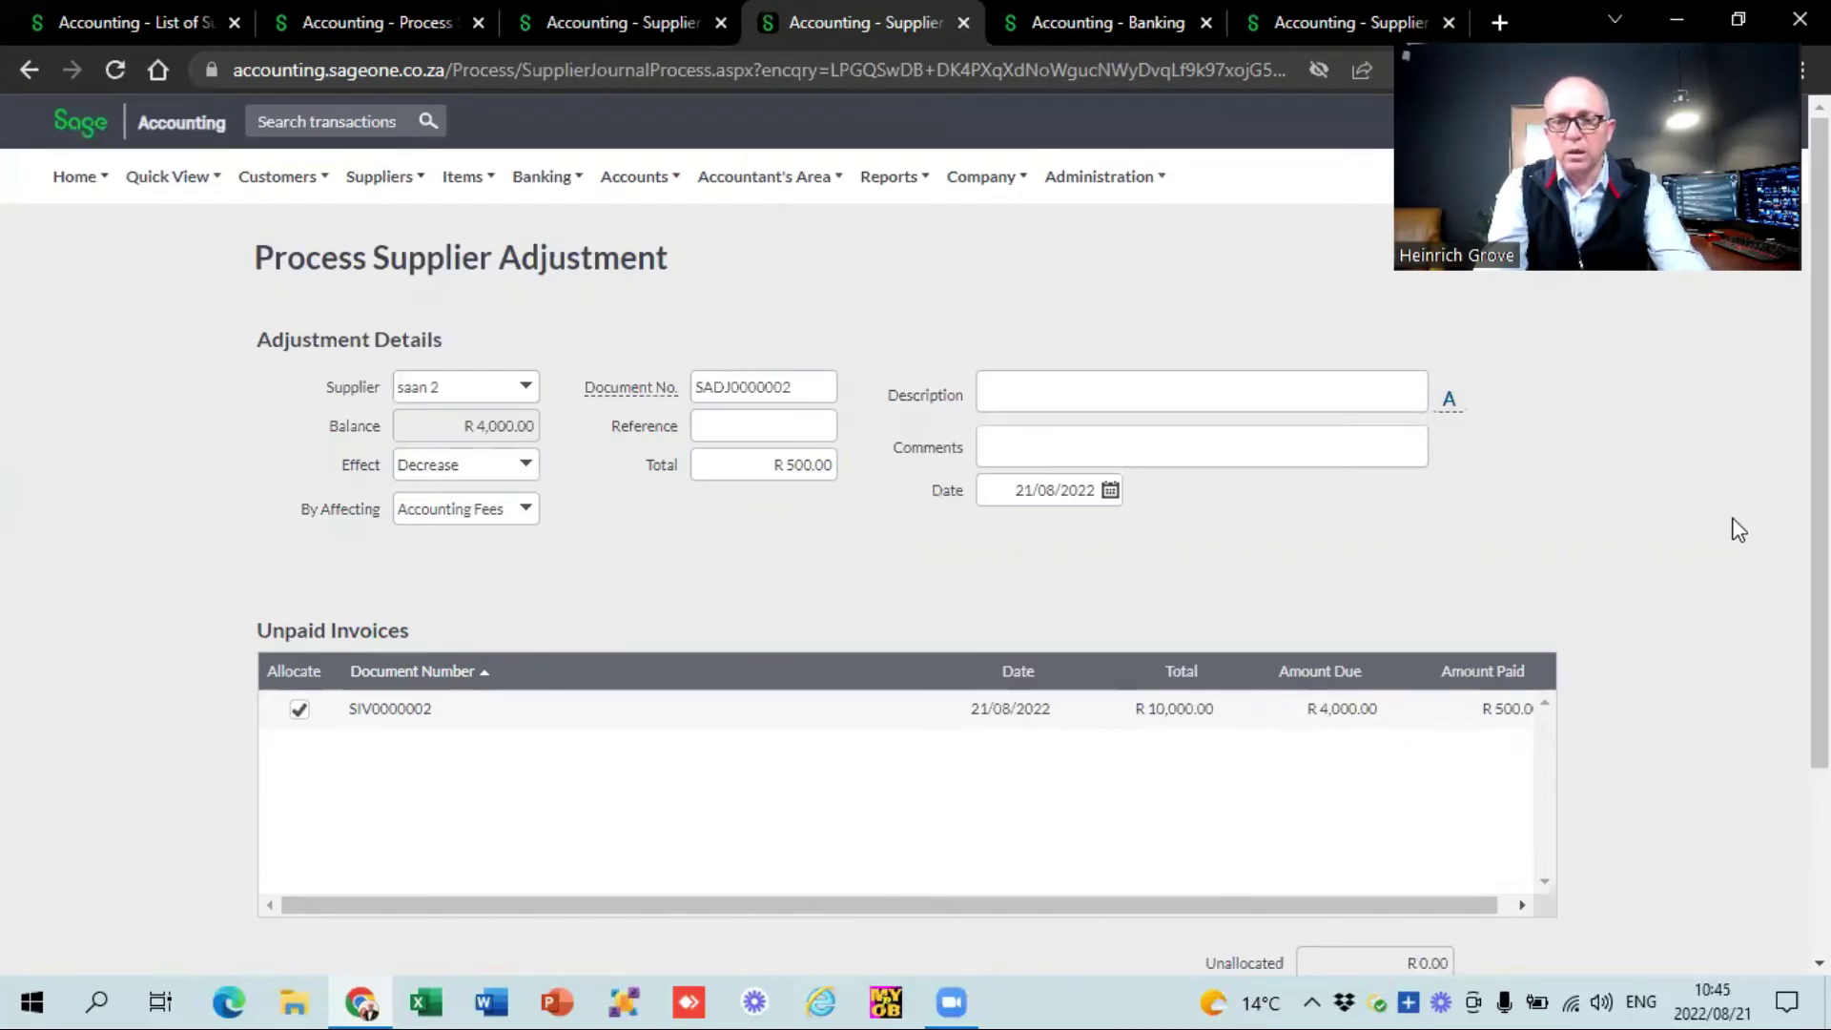
scroll(1738, 530, "down", 3)
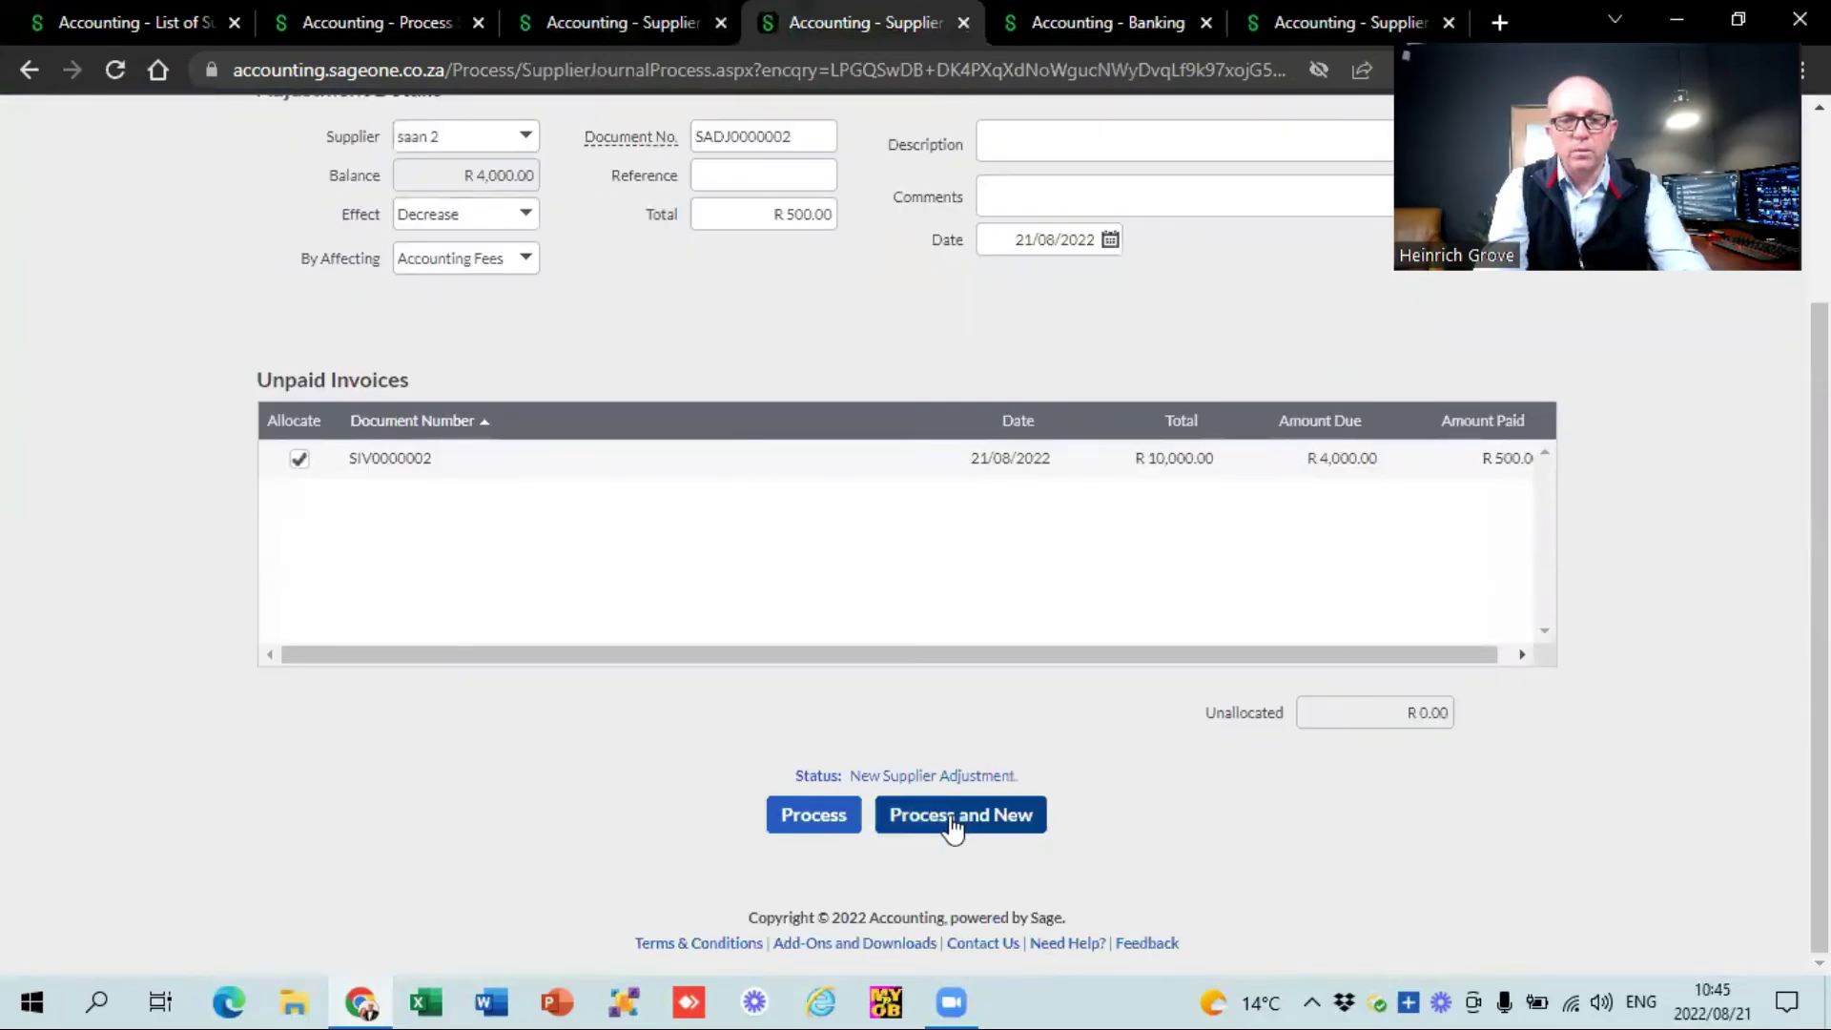
left_click(791, 812)
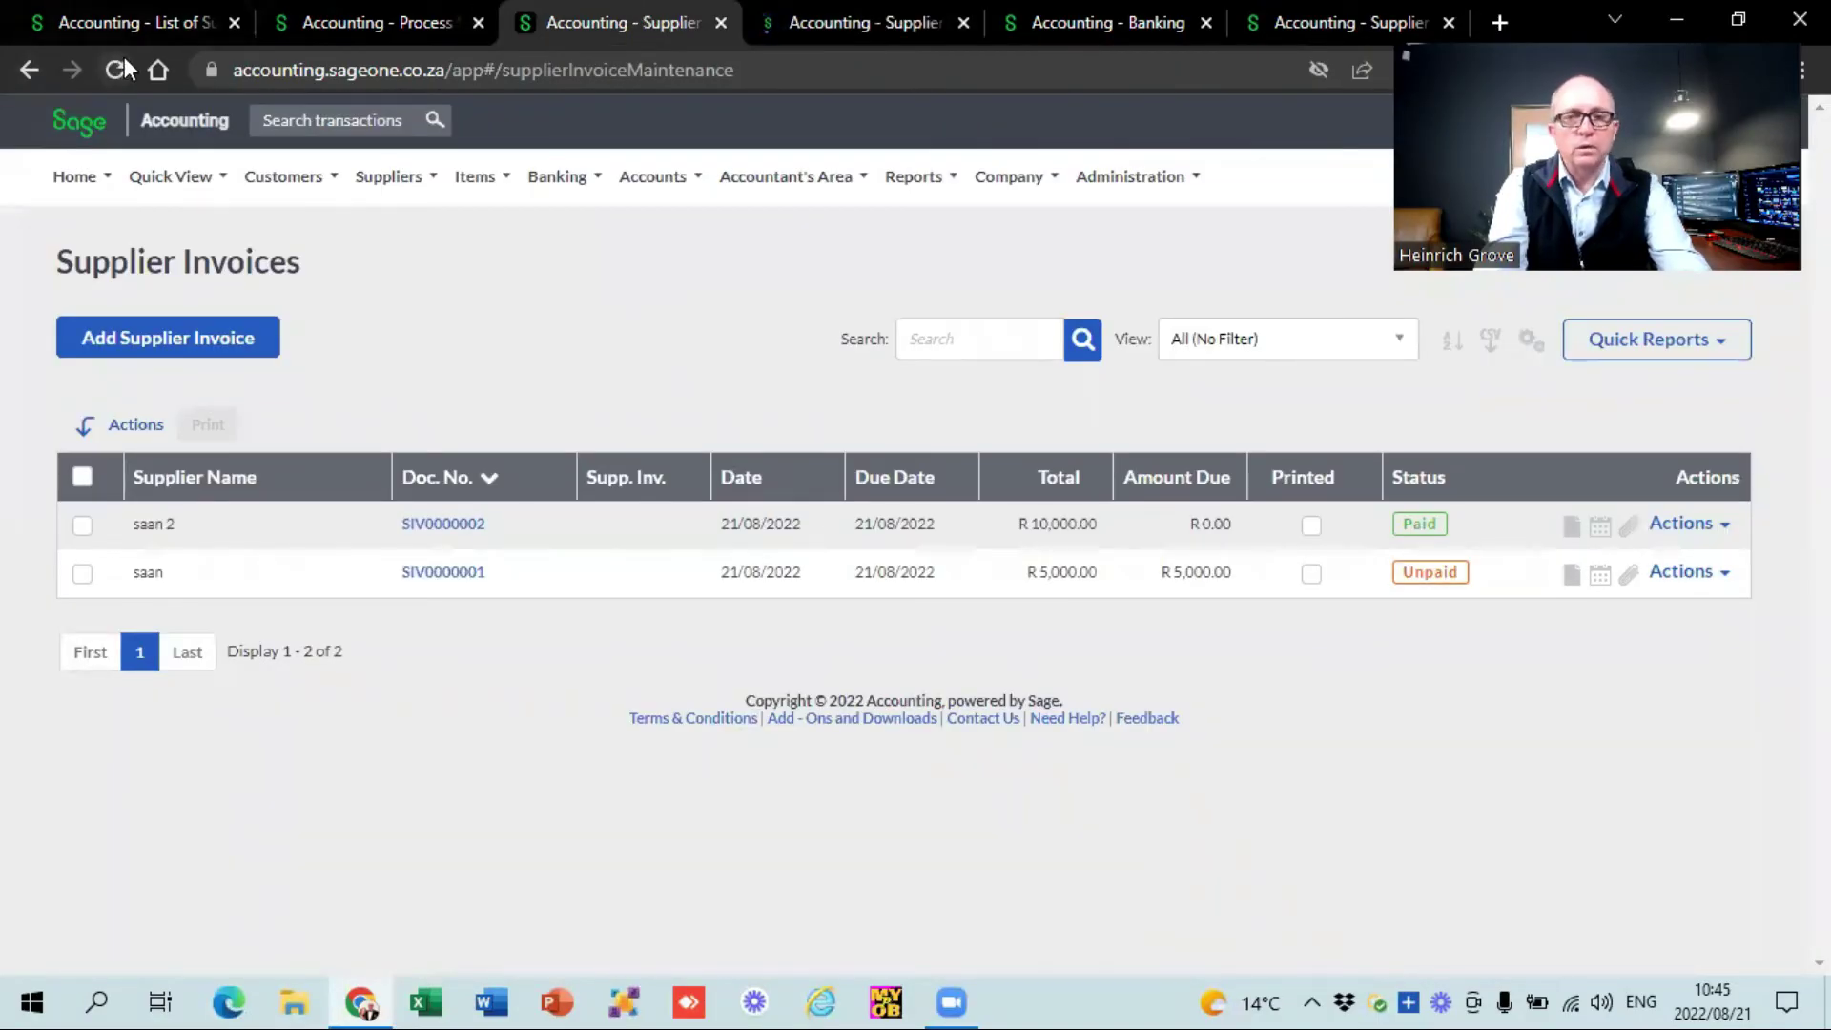
left_click(125, 62)
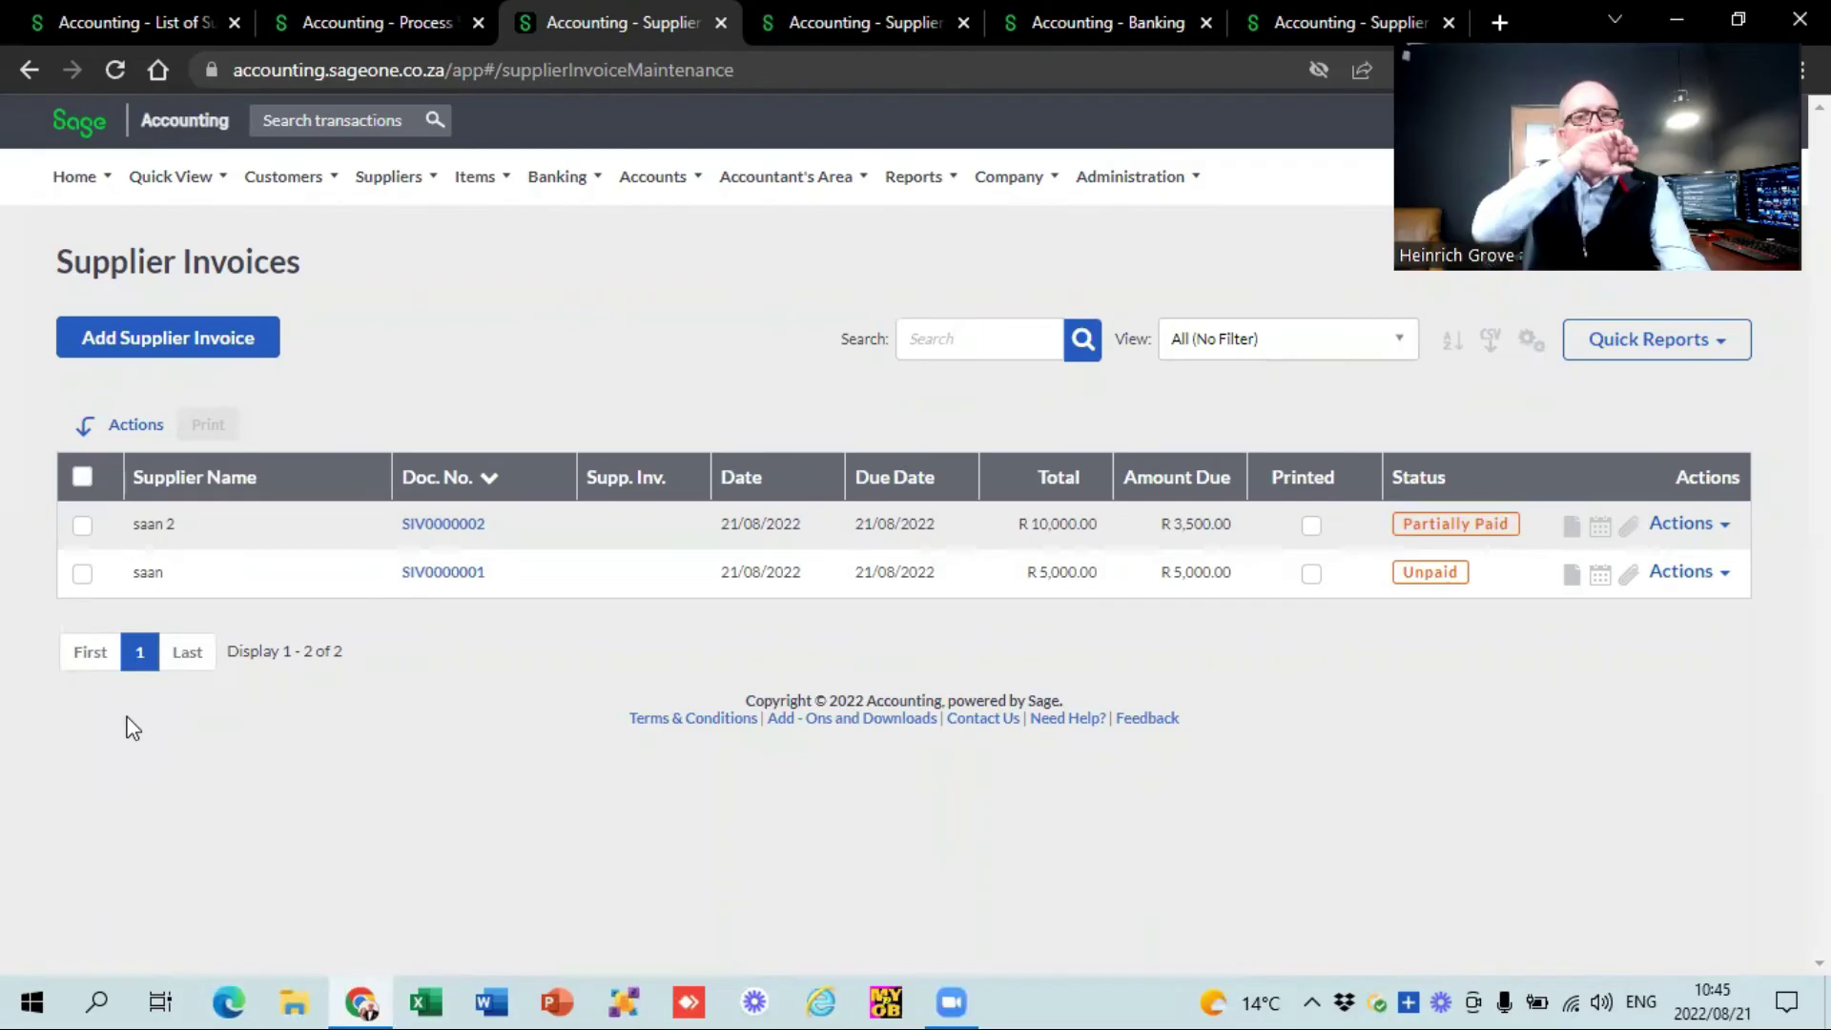
Run the Supplier Balances - Days Outstanding summary report for all suppliers as at 21/08/2022.
left_click(416, 181)
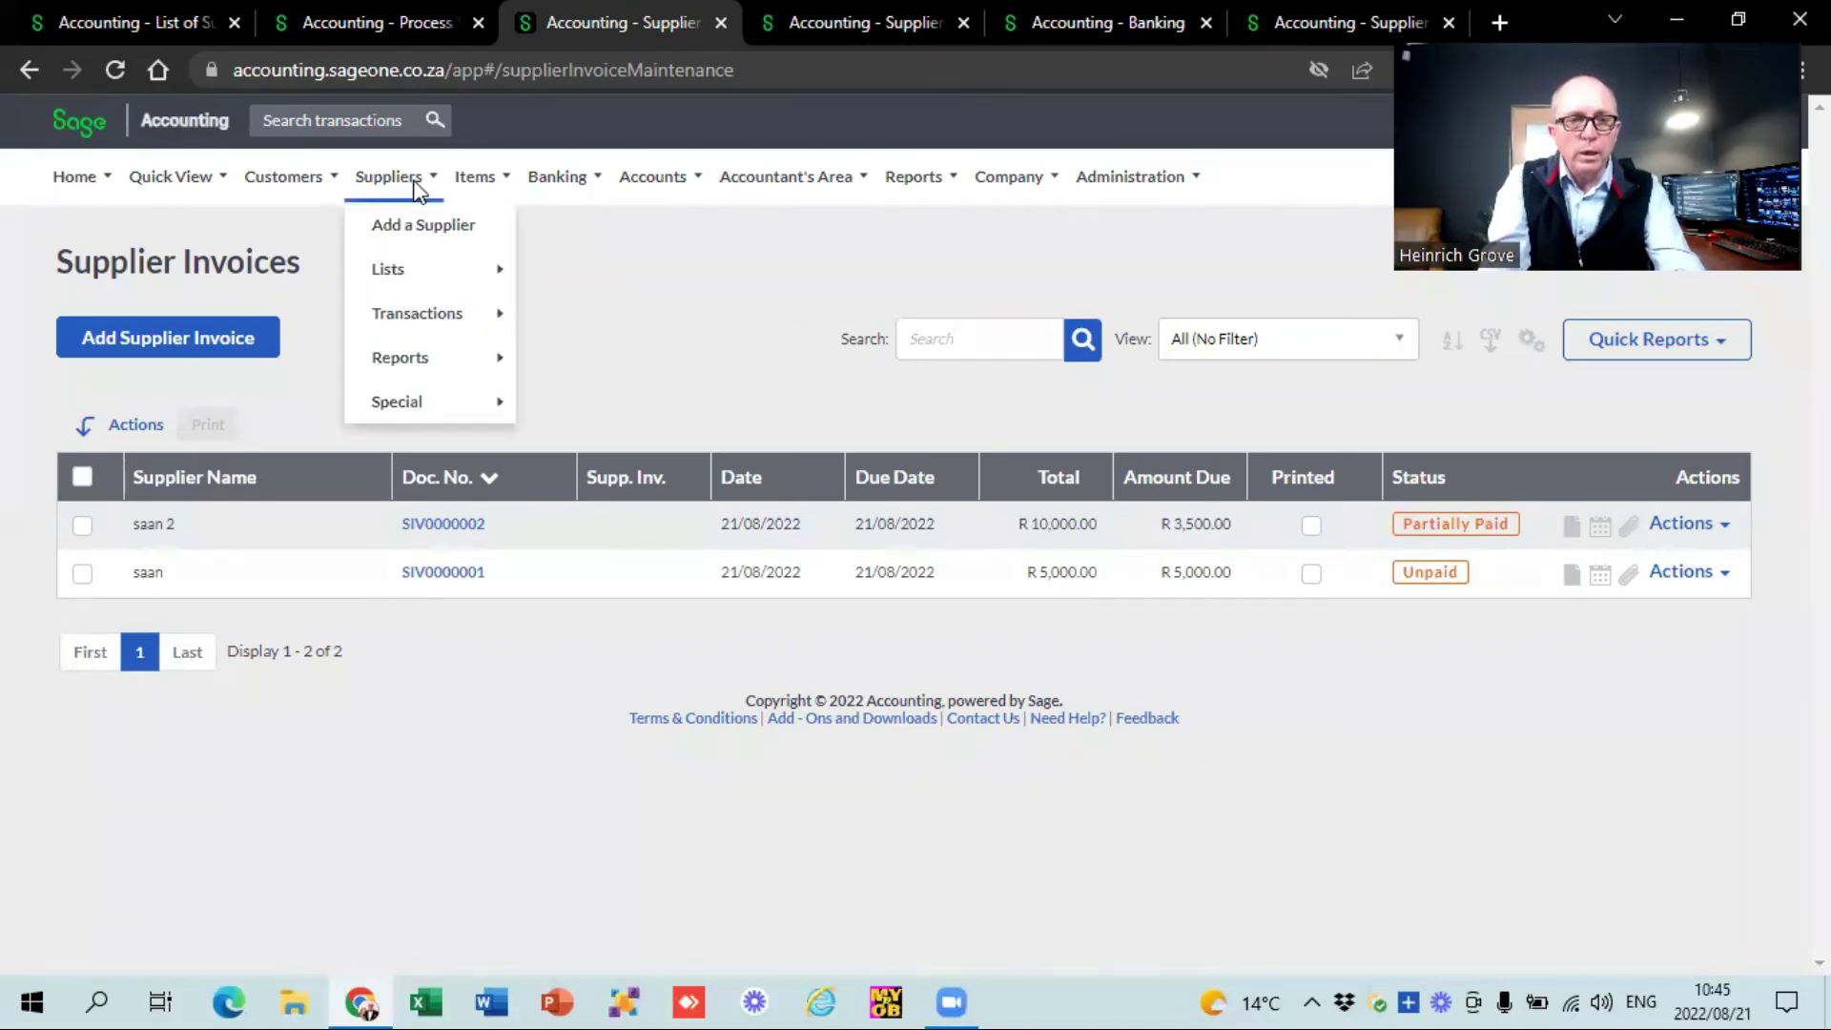
mouse_move(474, 322)
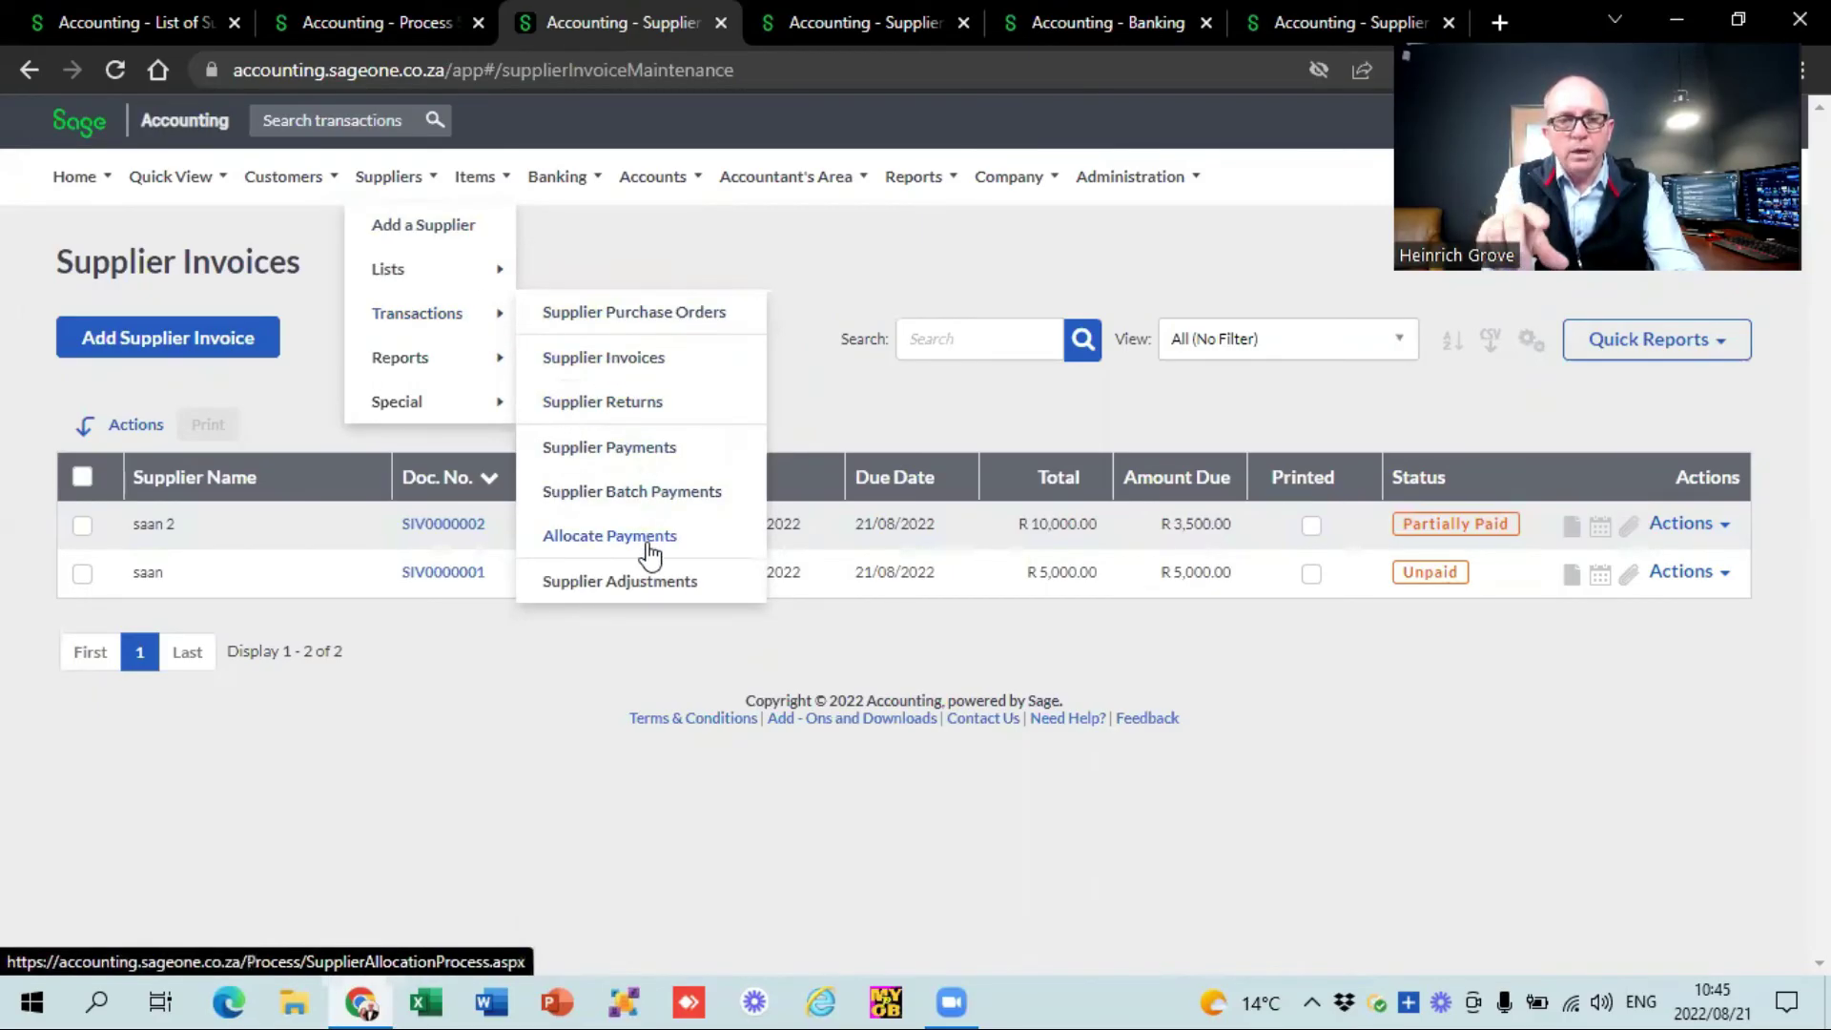
mouse_move(448, 362)
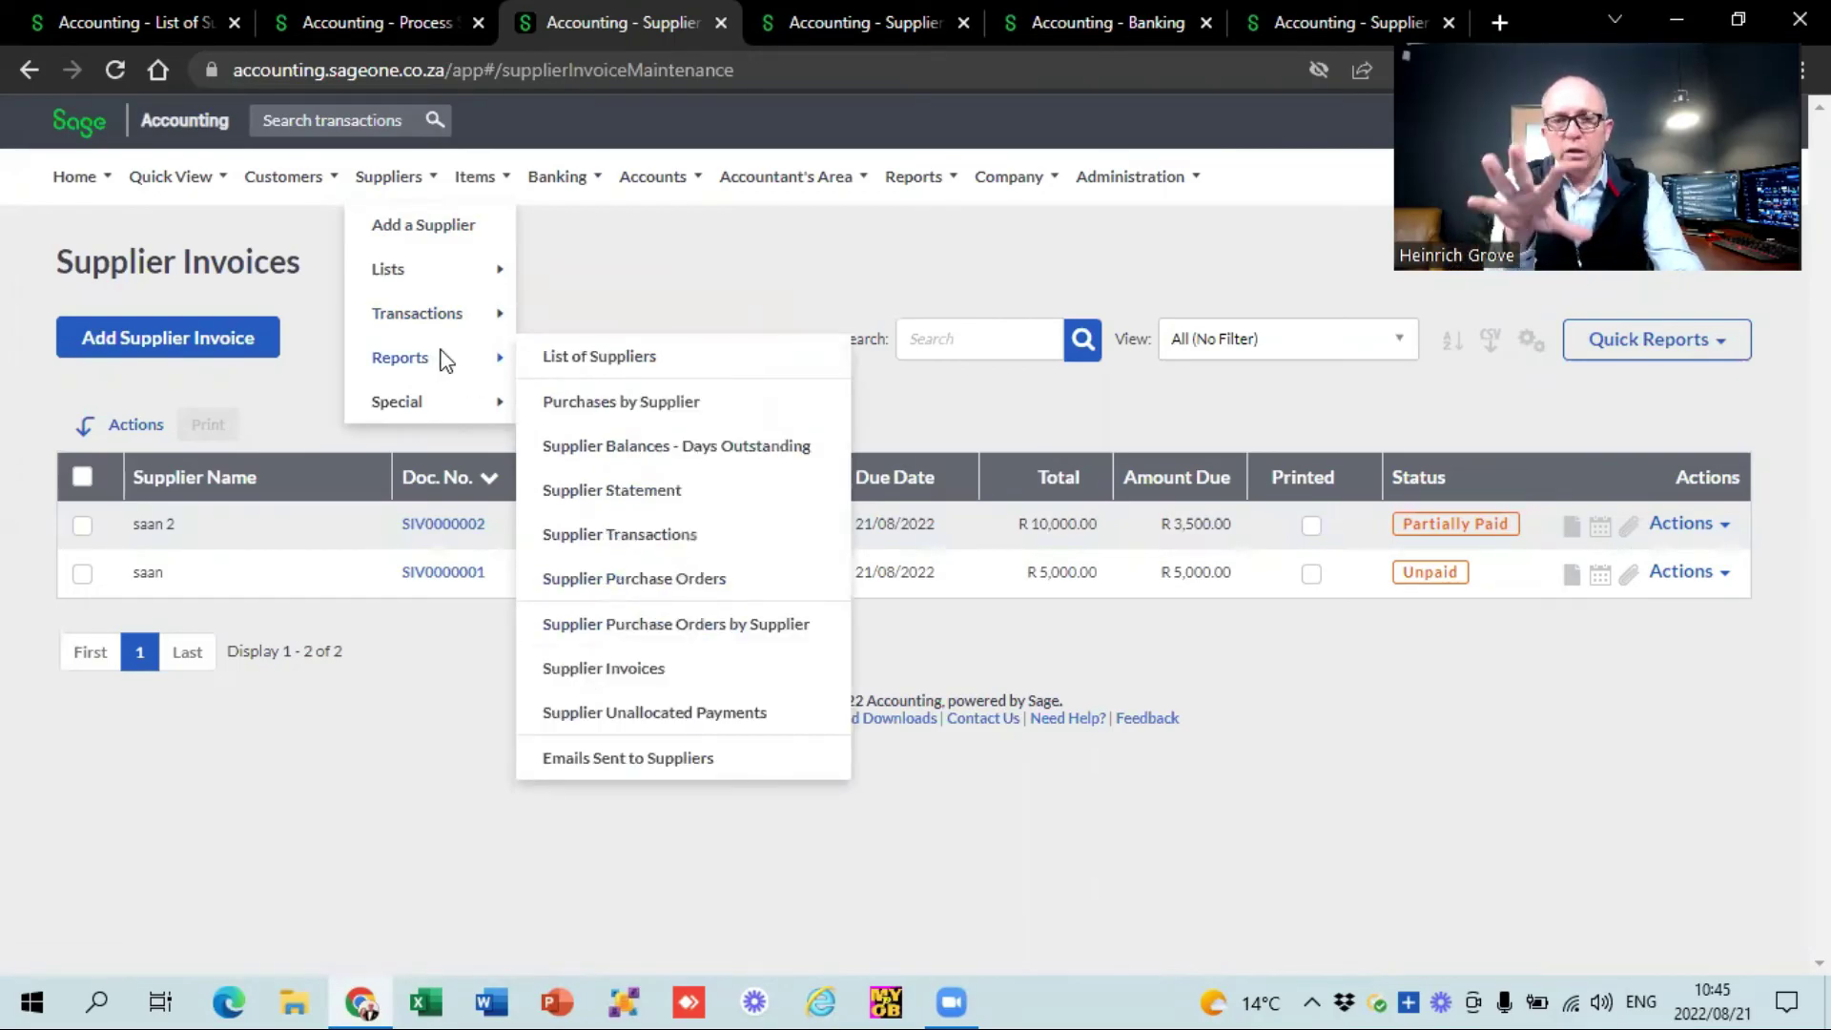
left_click(666, 445)
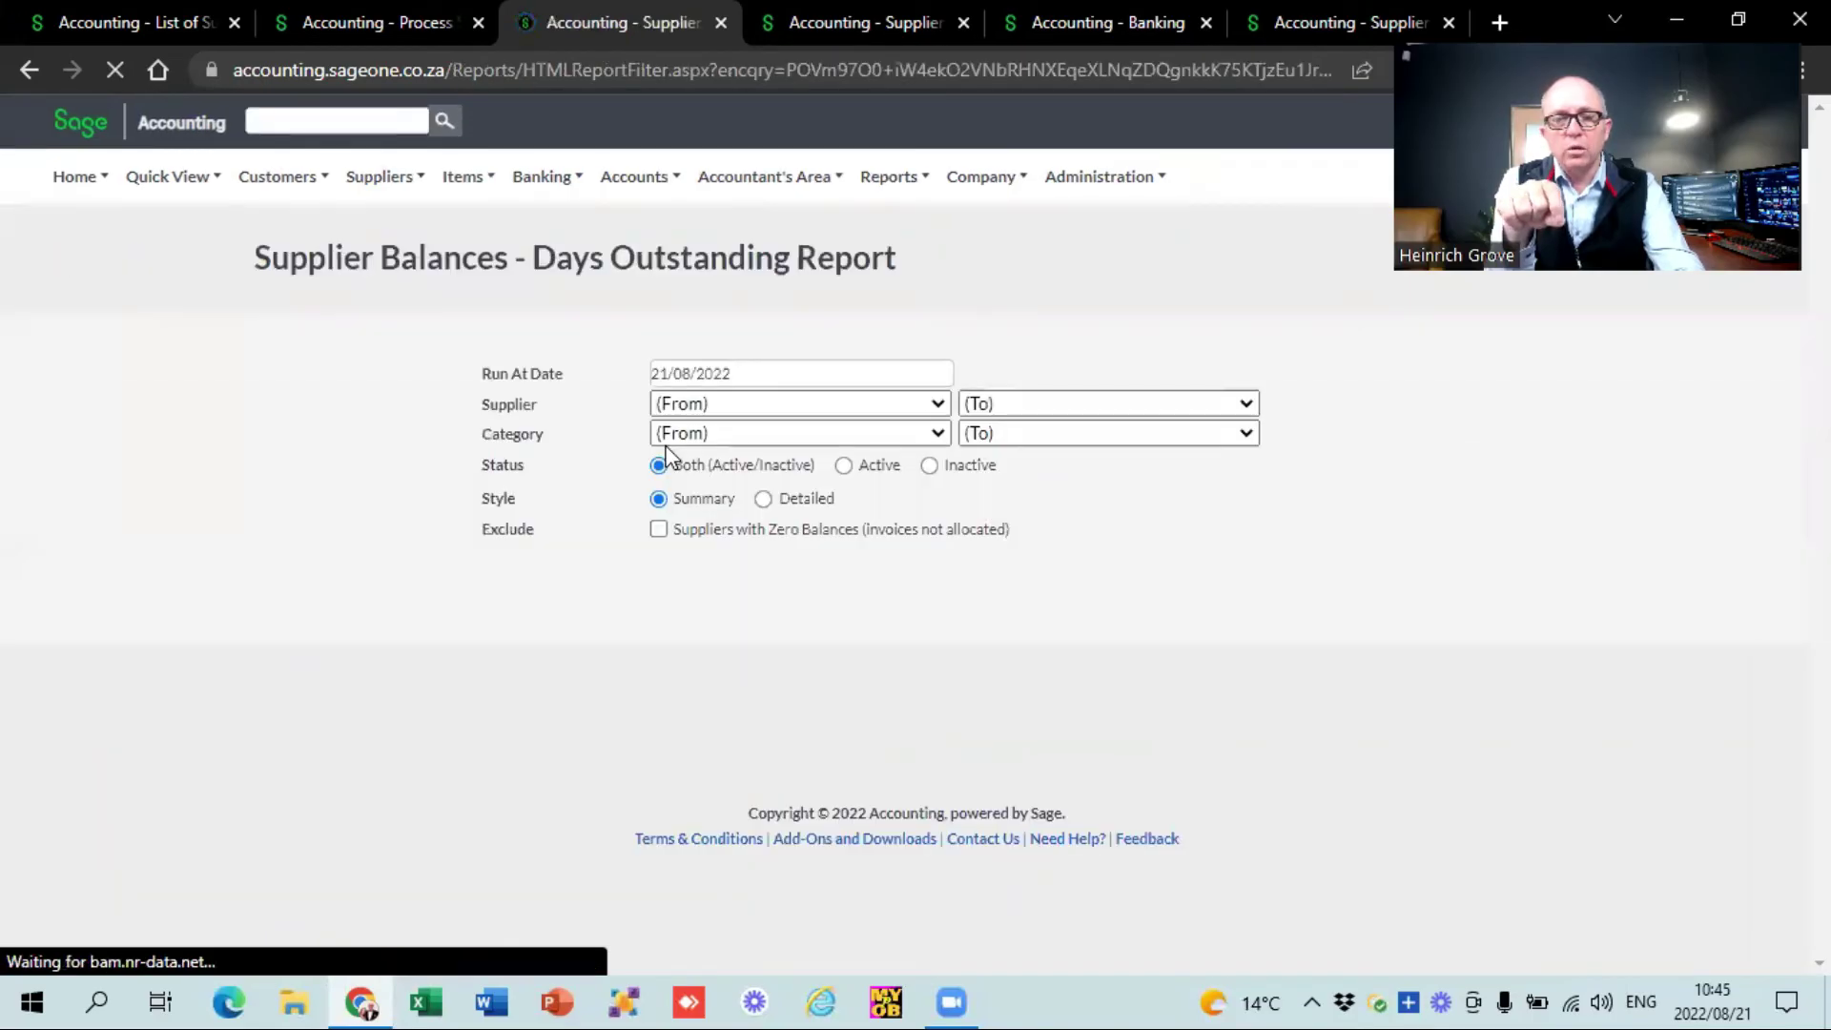
left_click(904, 611)
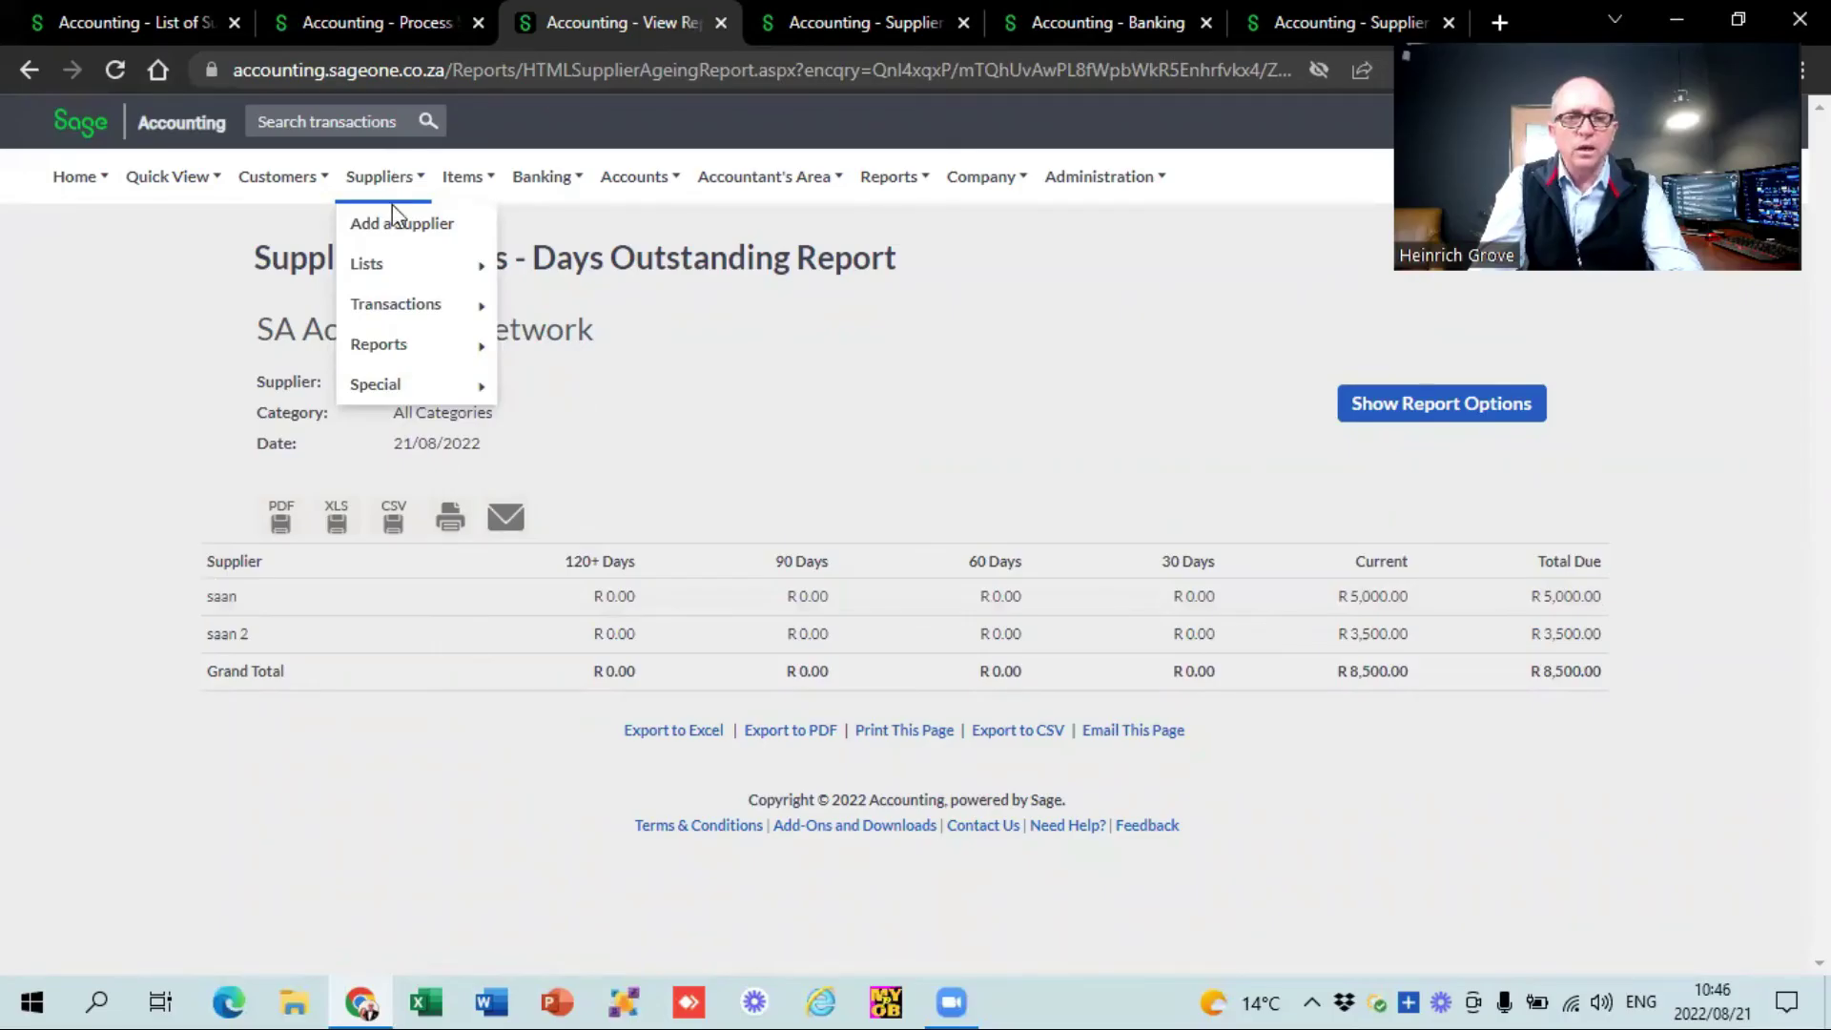
Open the Supplier Transactions report in a separate browser tab.
mouse_move(413, 355)
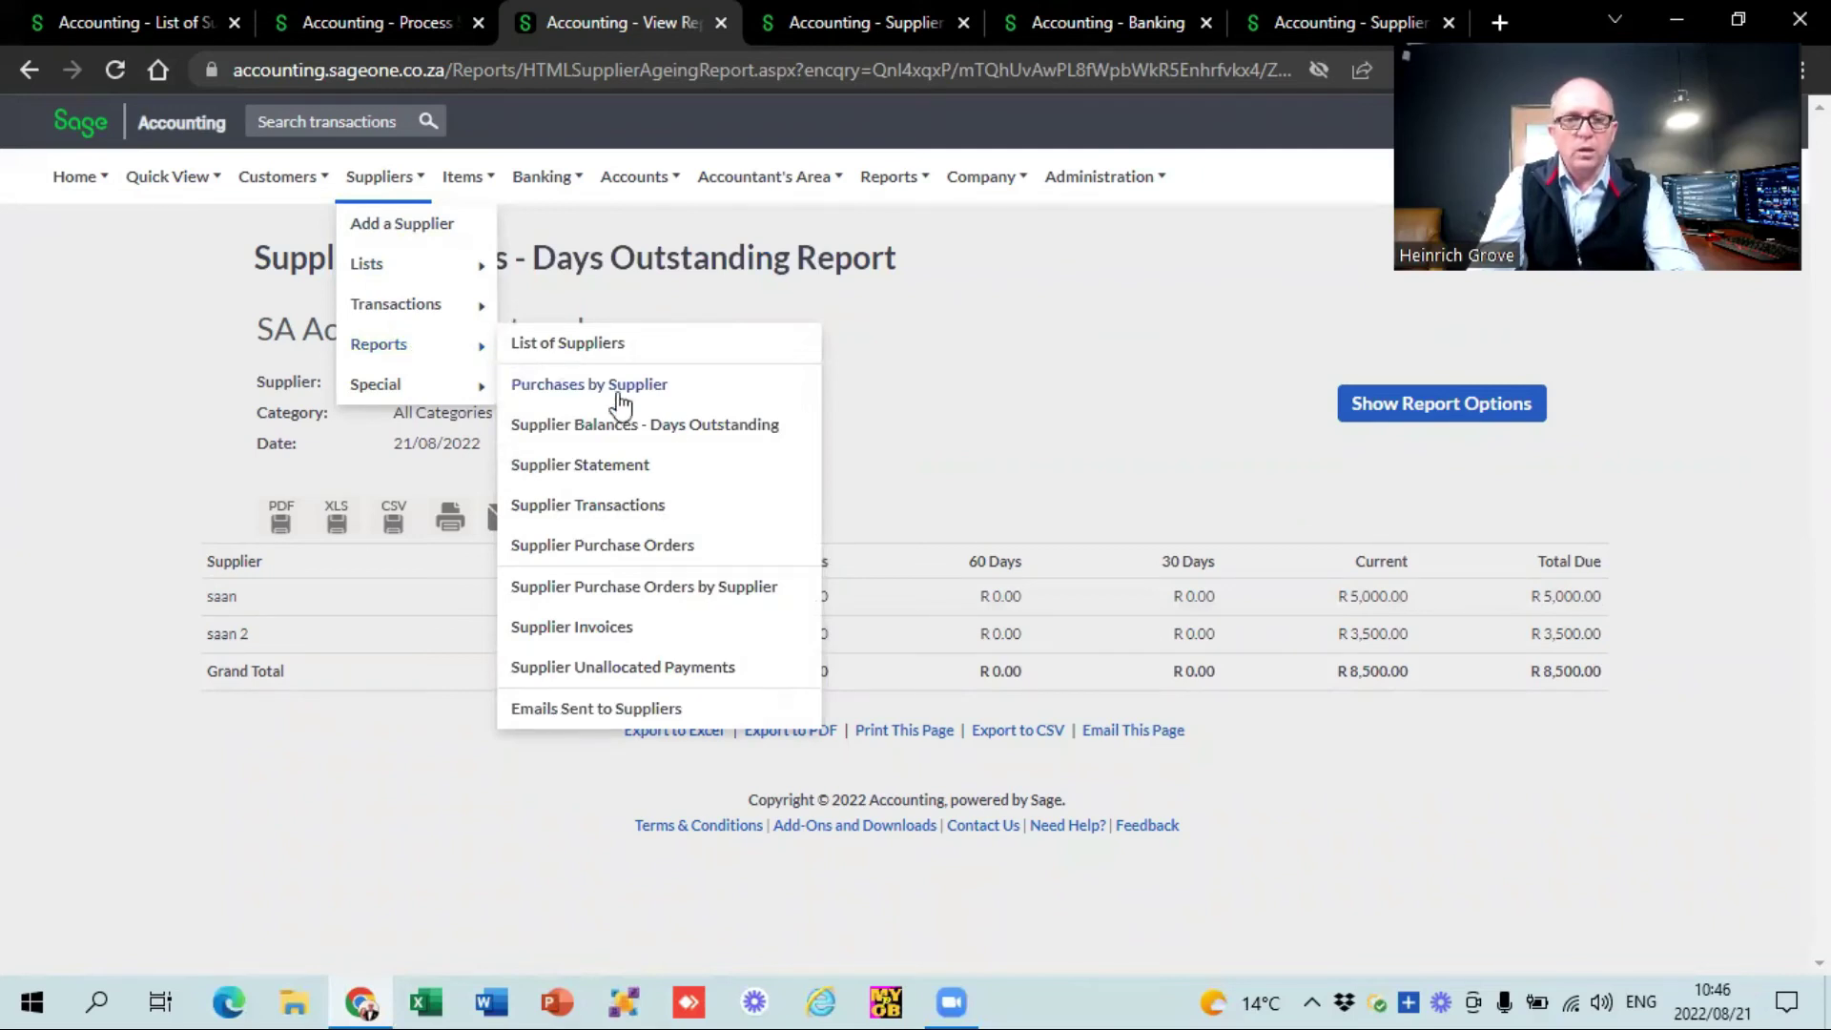
right_click(633, 515)
left_click(723, 527)
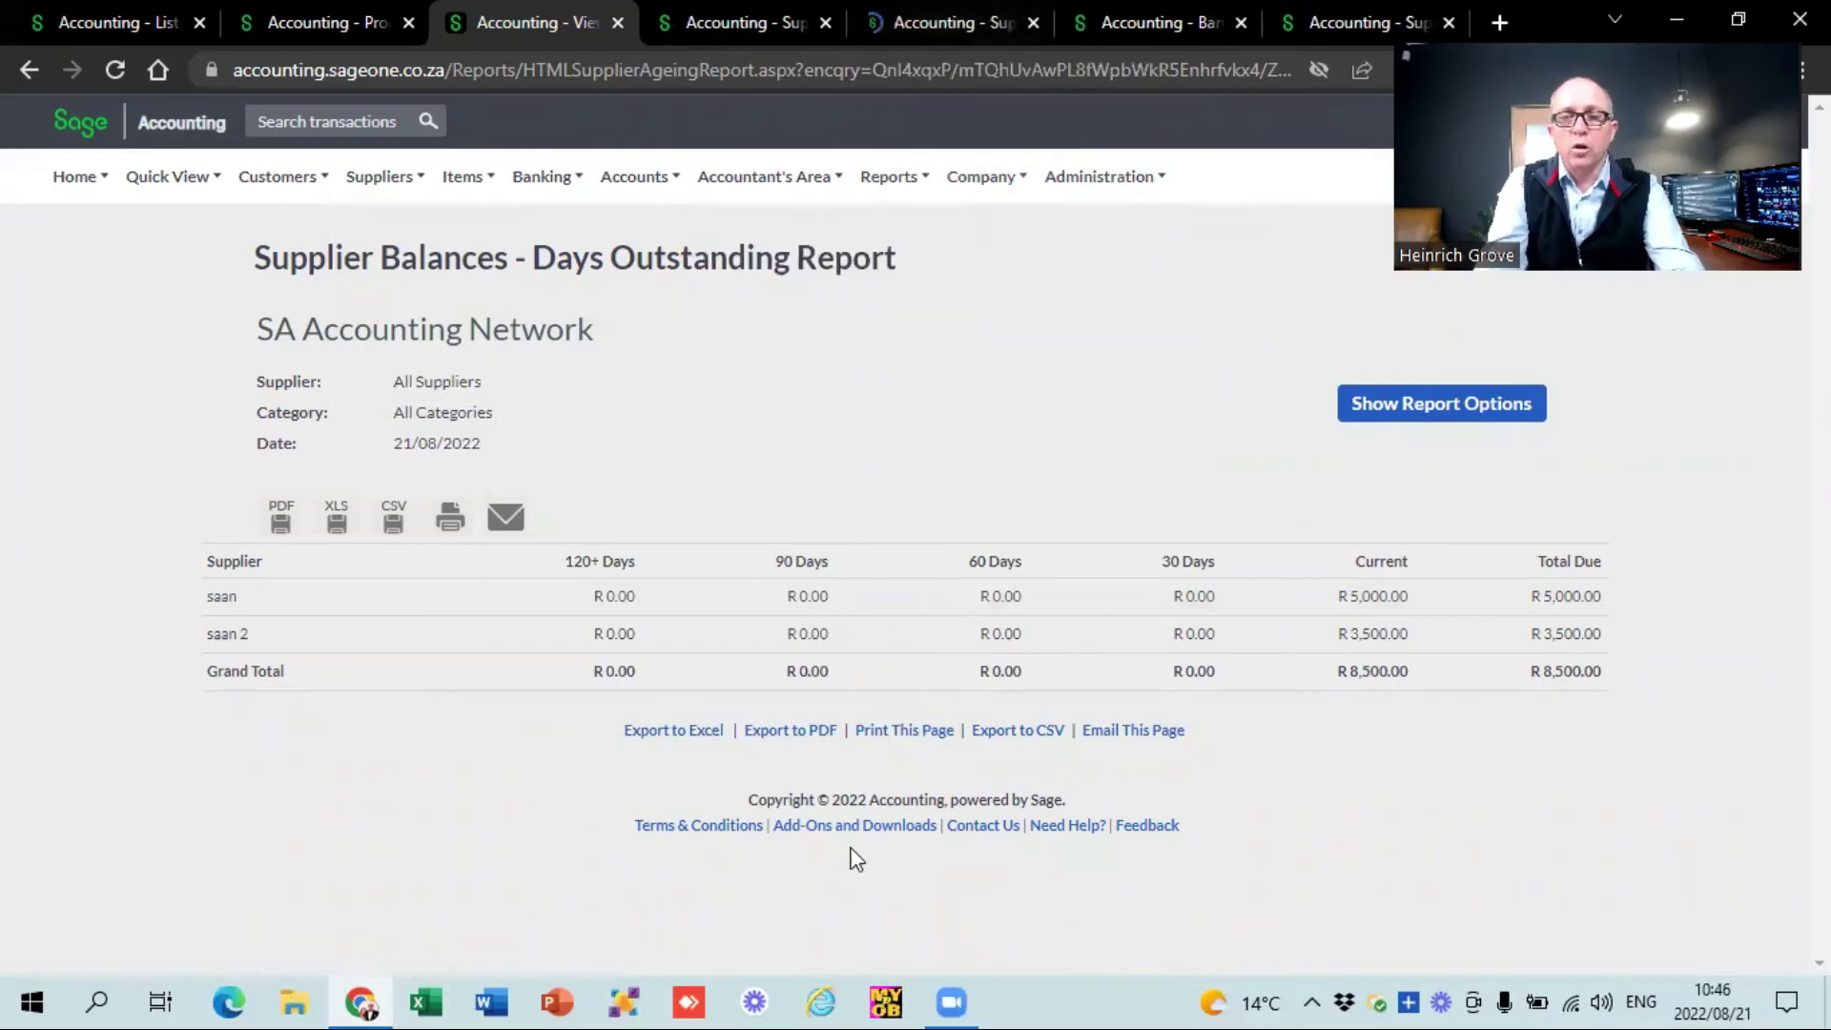
Drill down into saan 2's current balance and check its transactions against the supplier adjustments list.
left_click(1369, 637)
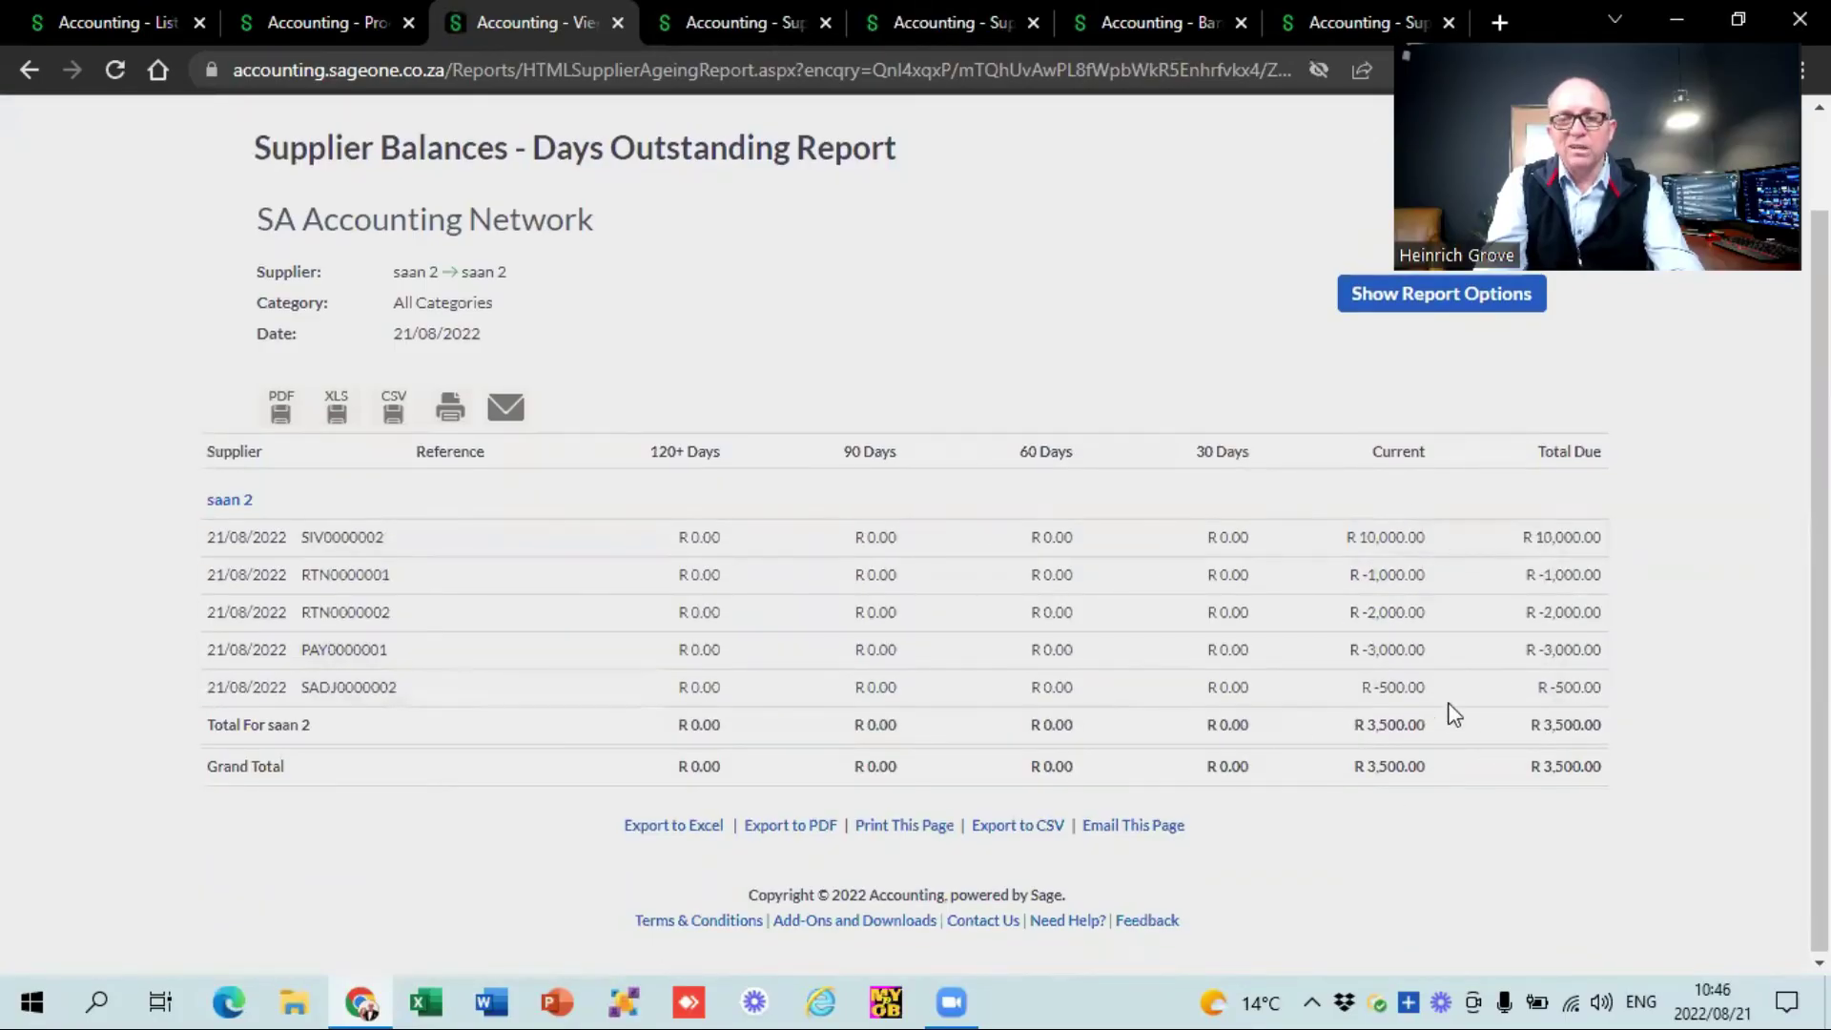
left_click(754, 21)
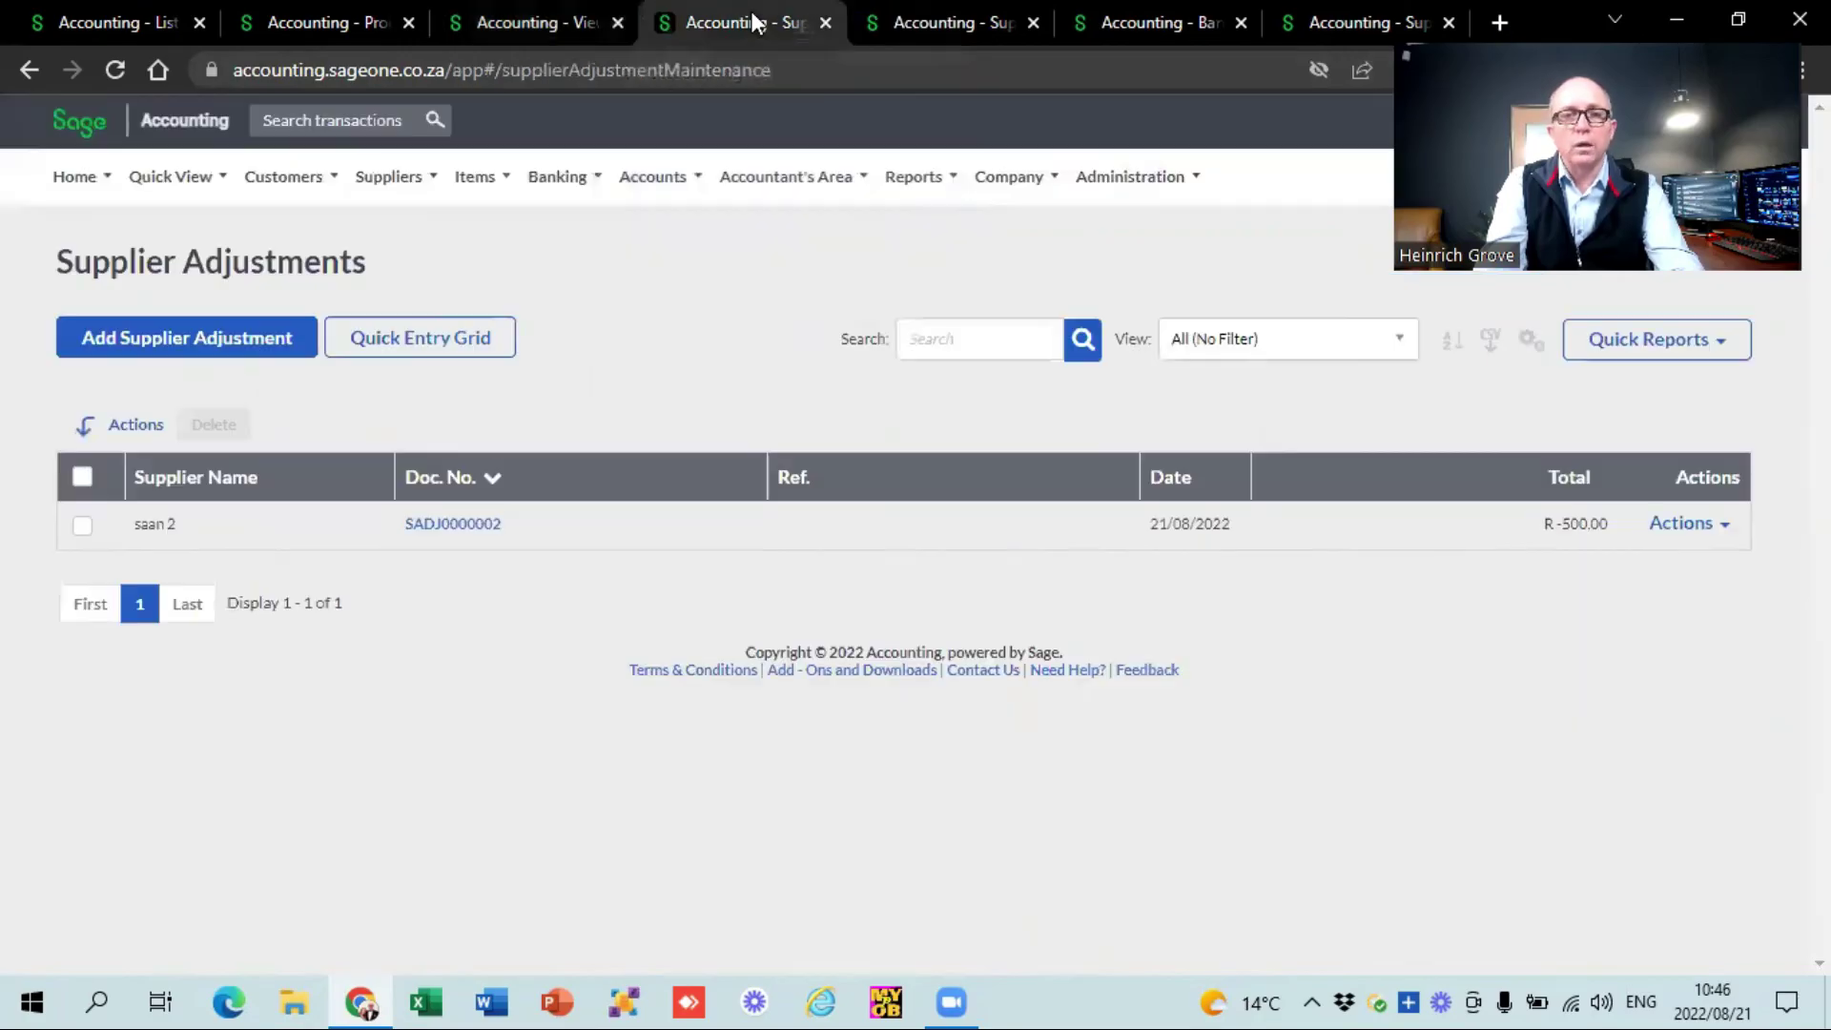
left_click(555, 26)
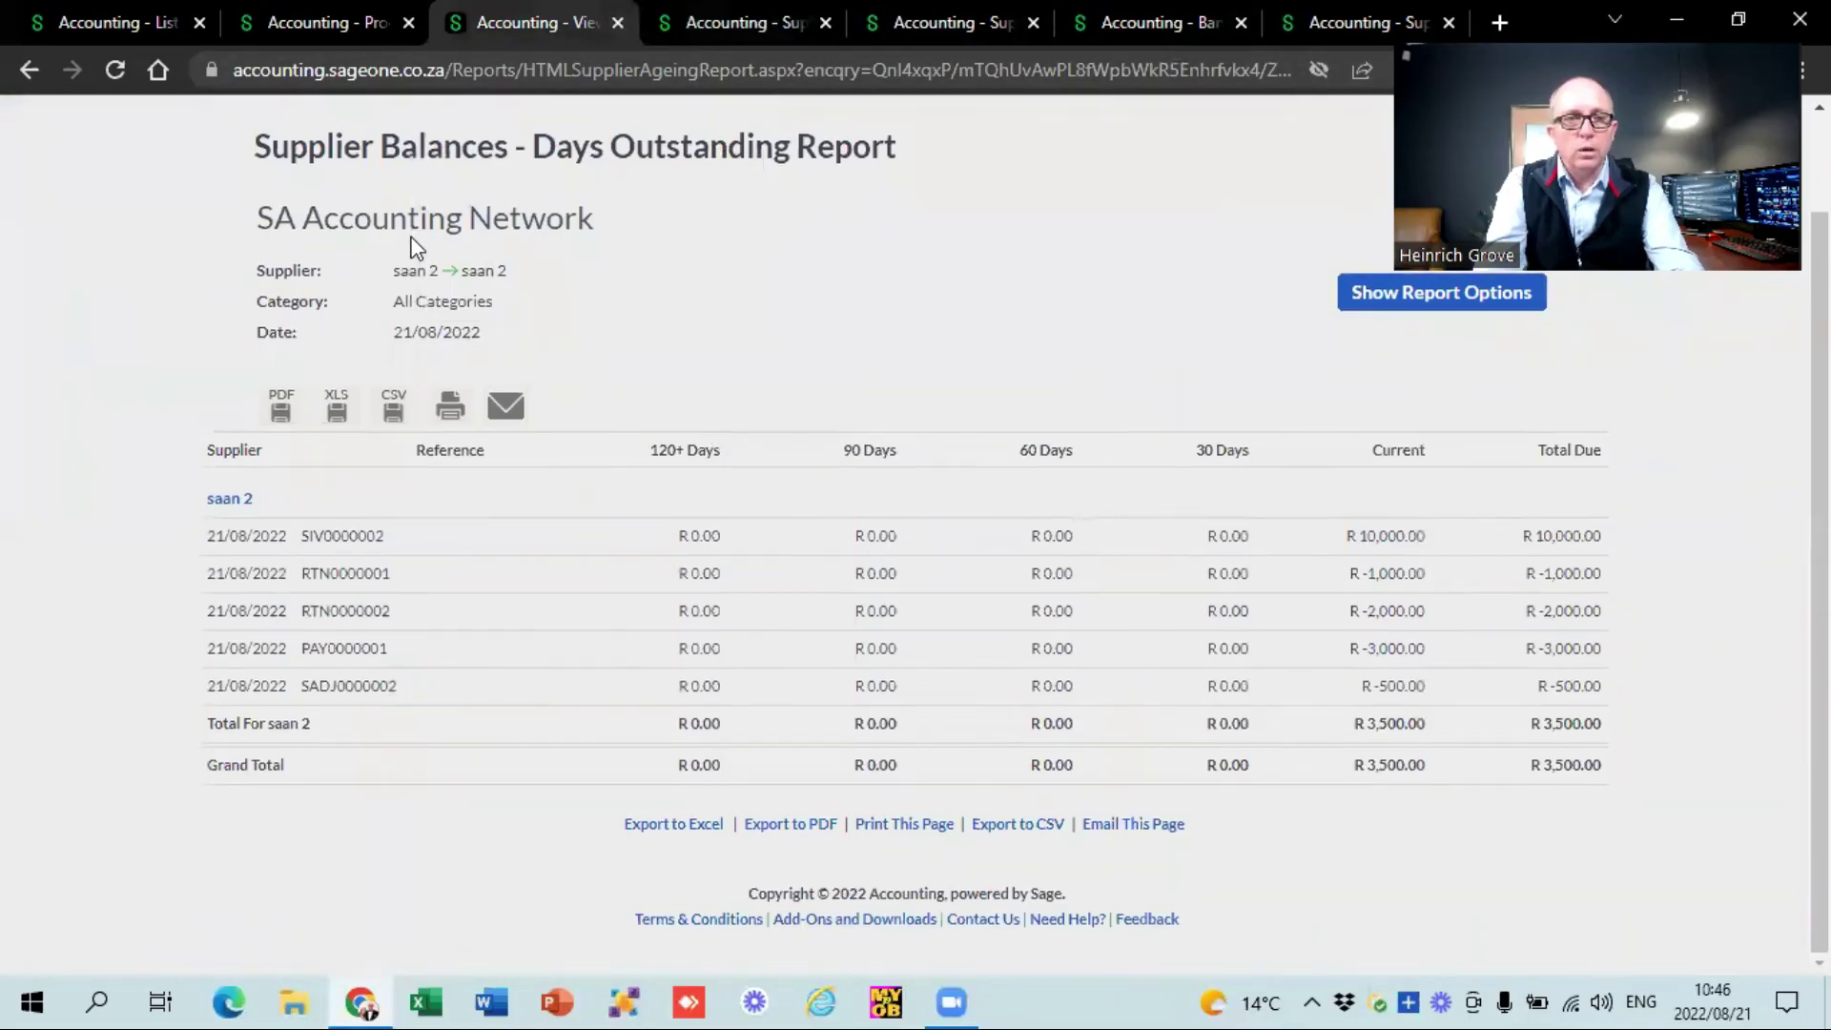
scroll(410, 246, "up", 2)
Run the Supplier Transactions report for saan 2 with the date range set to All, and review its transactions.
mouse_move(382, 177)
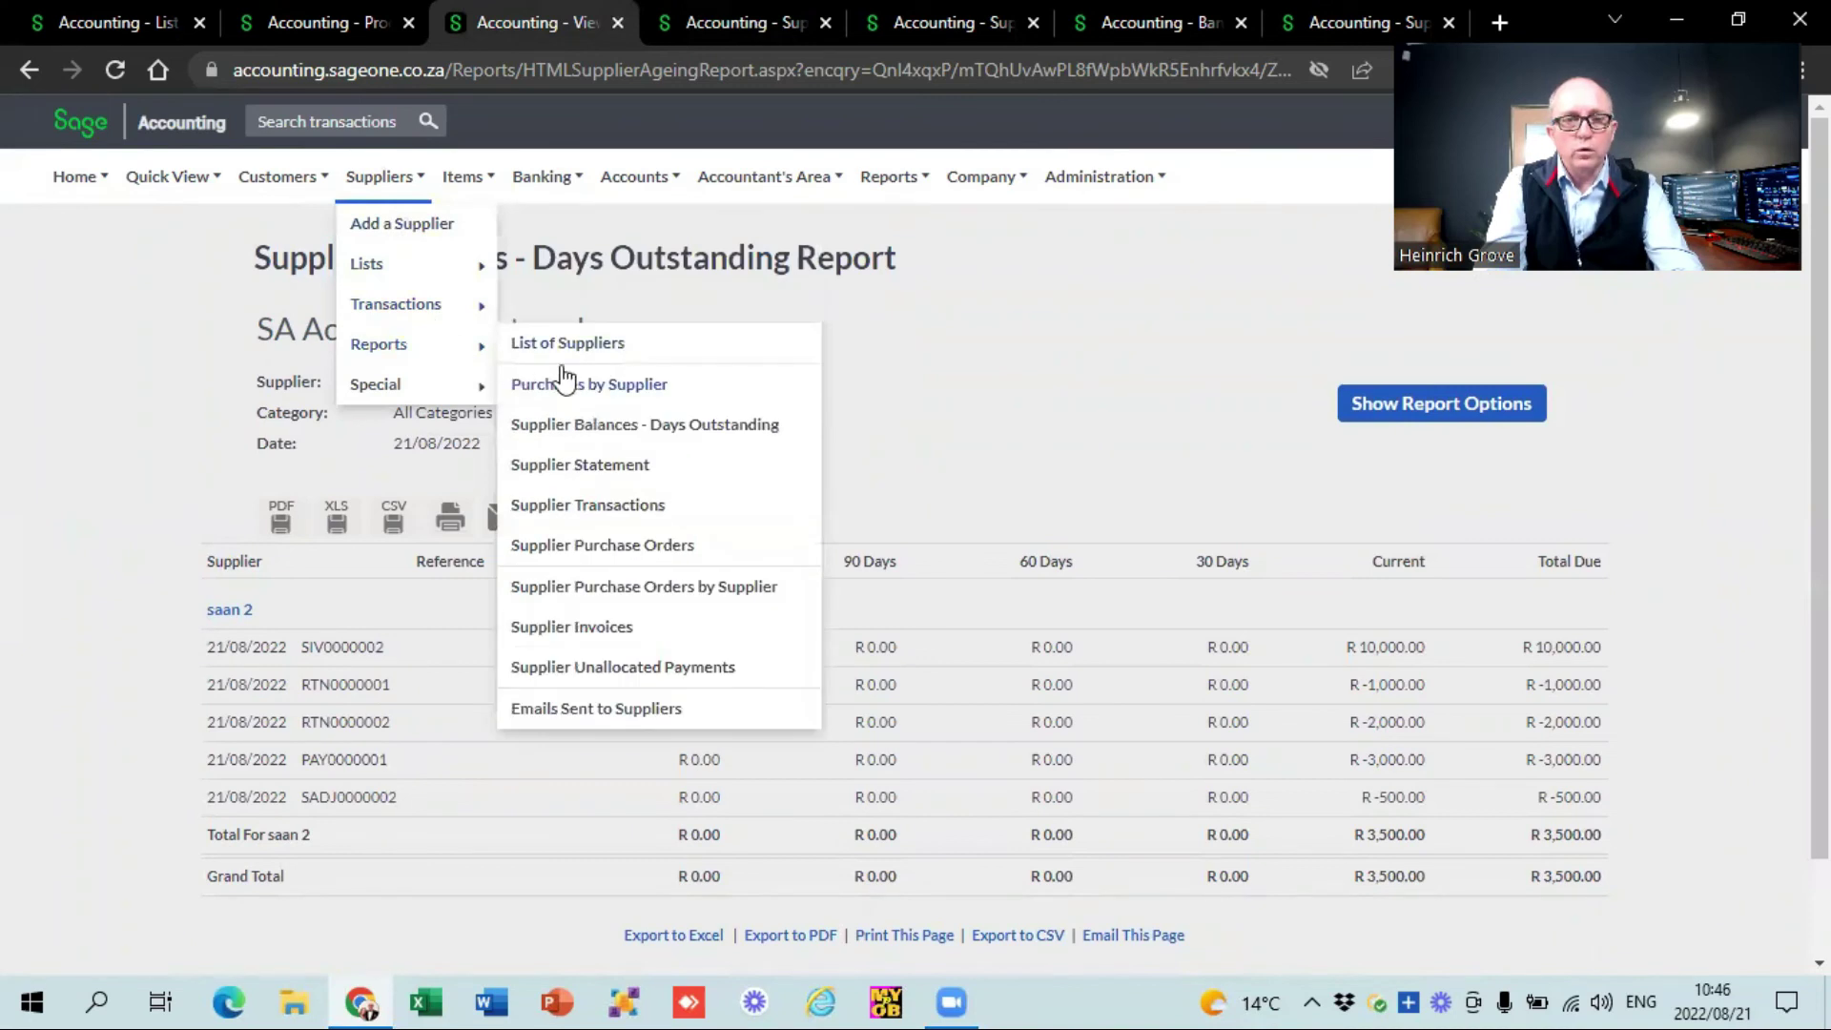
left_click(588, 508)
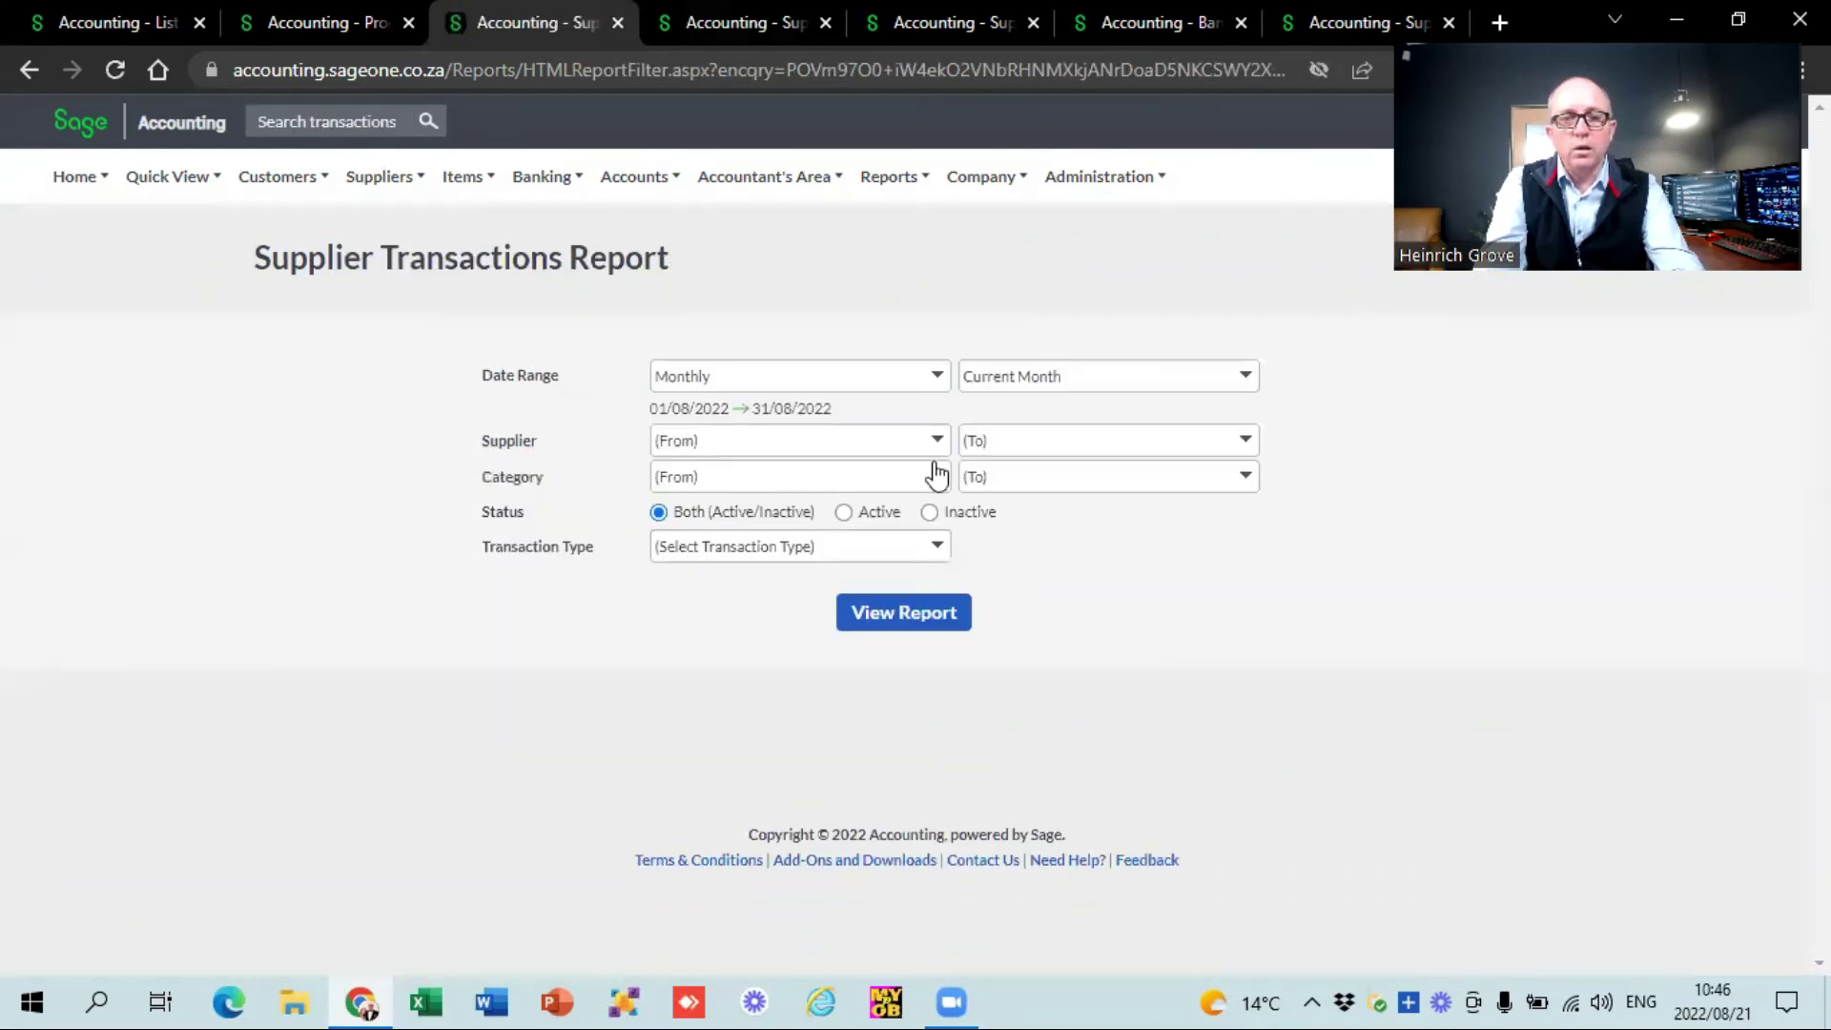
left_click(937, 382)
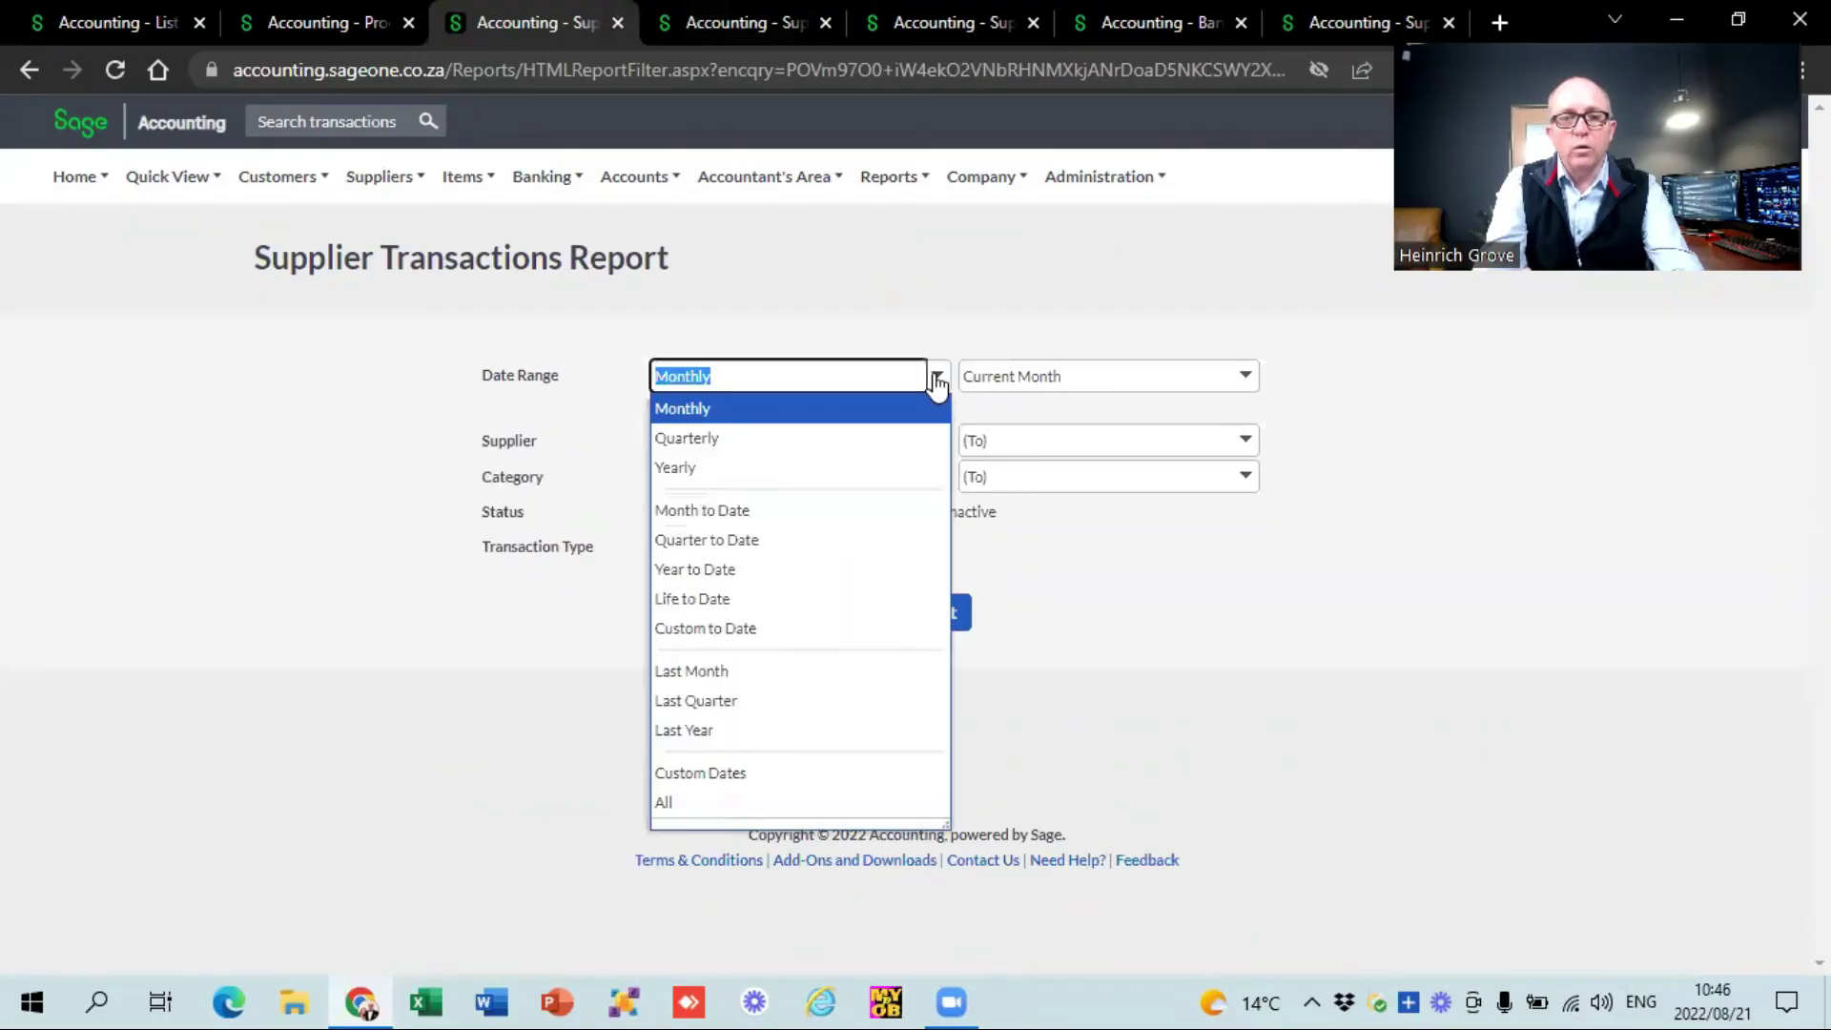
left_click(808, 806)
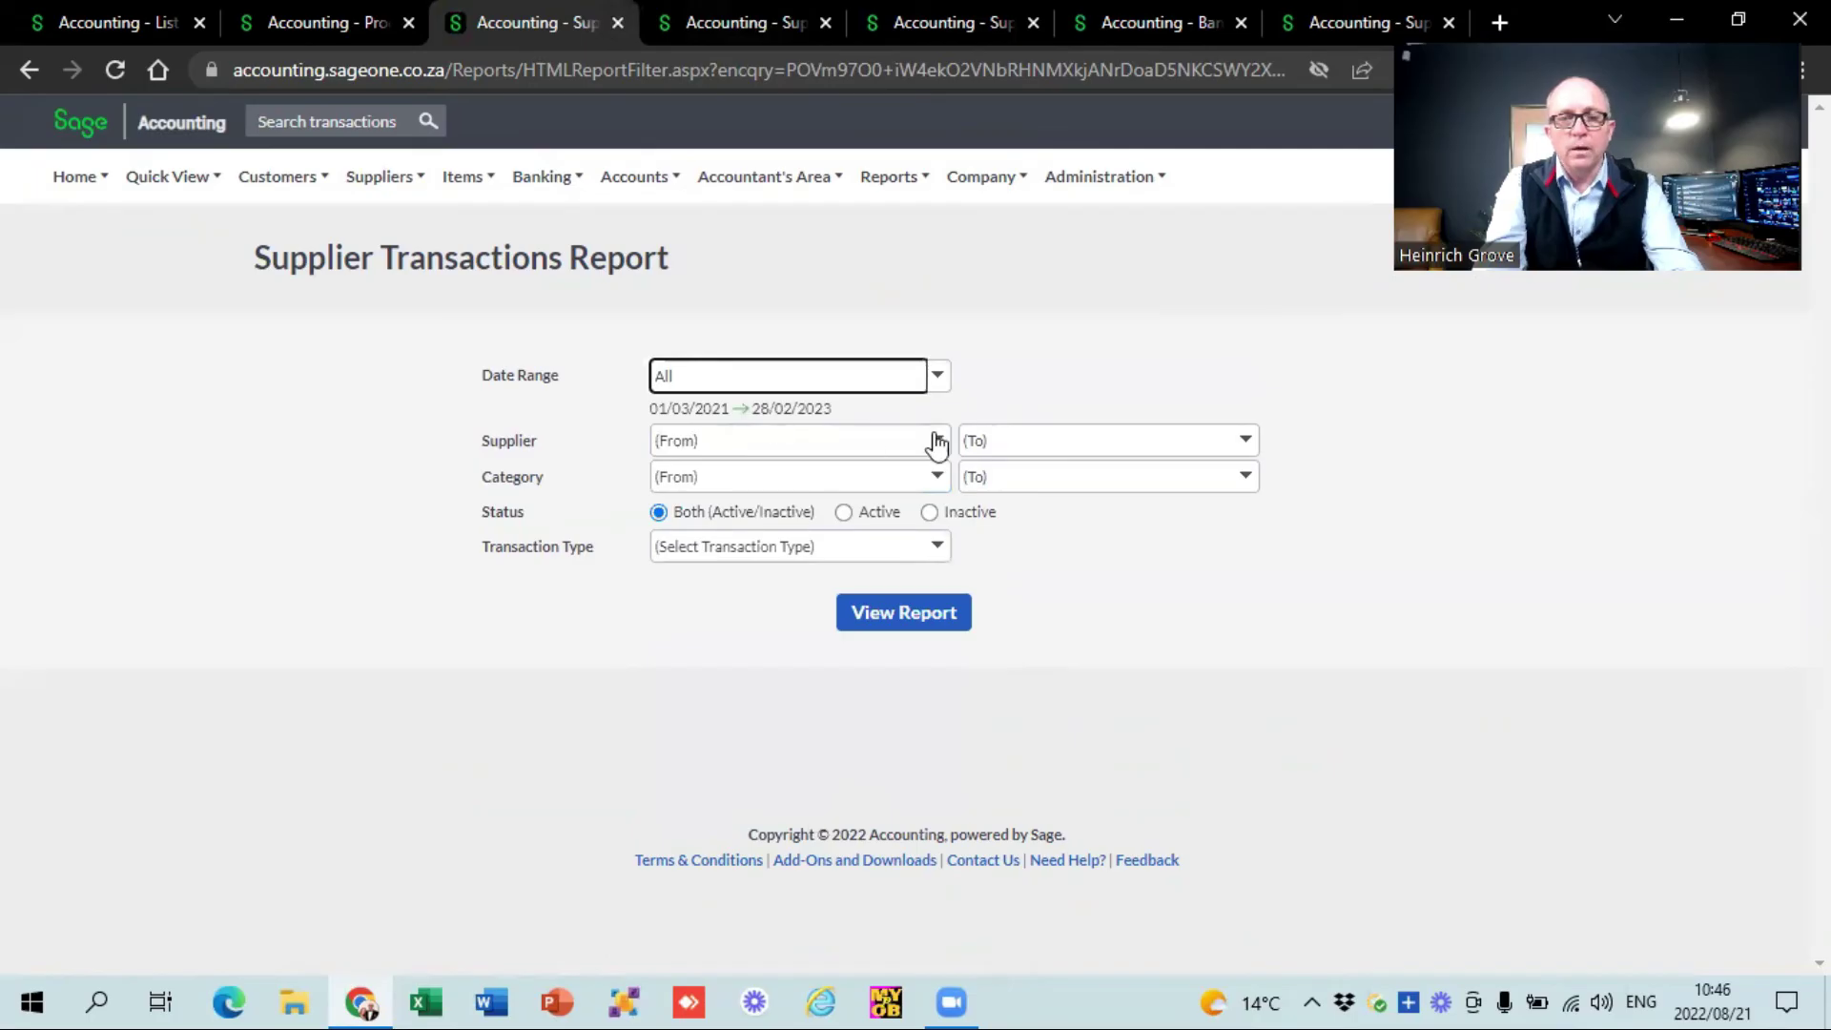
left_click(936, 441)
type("saan")
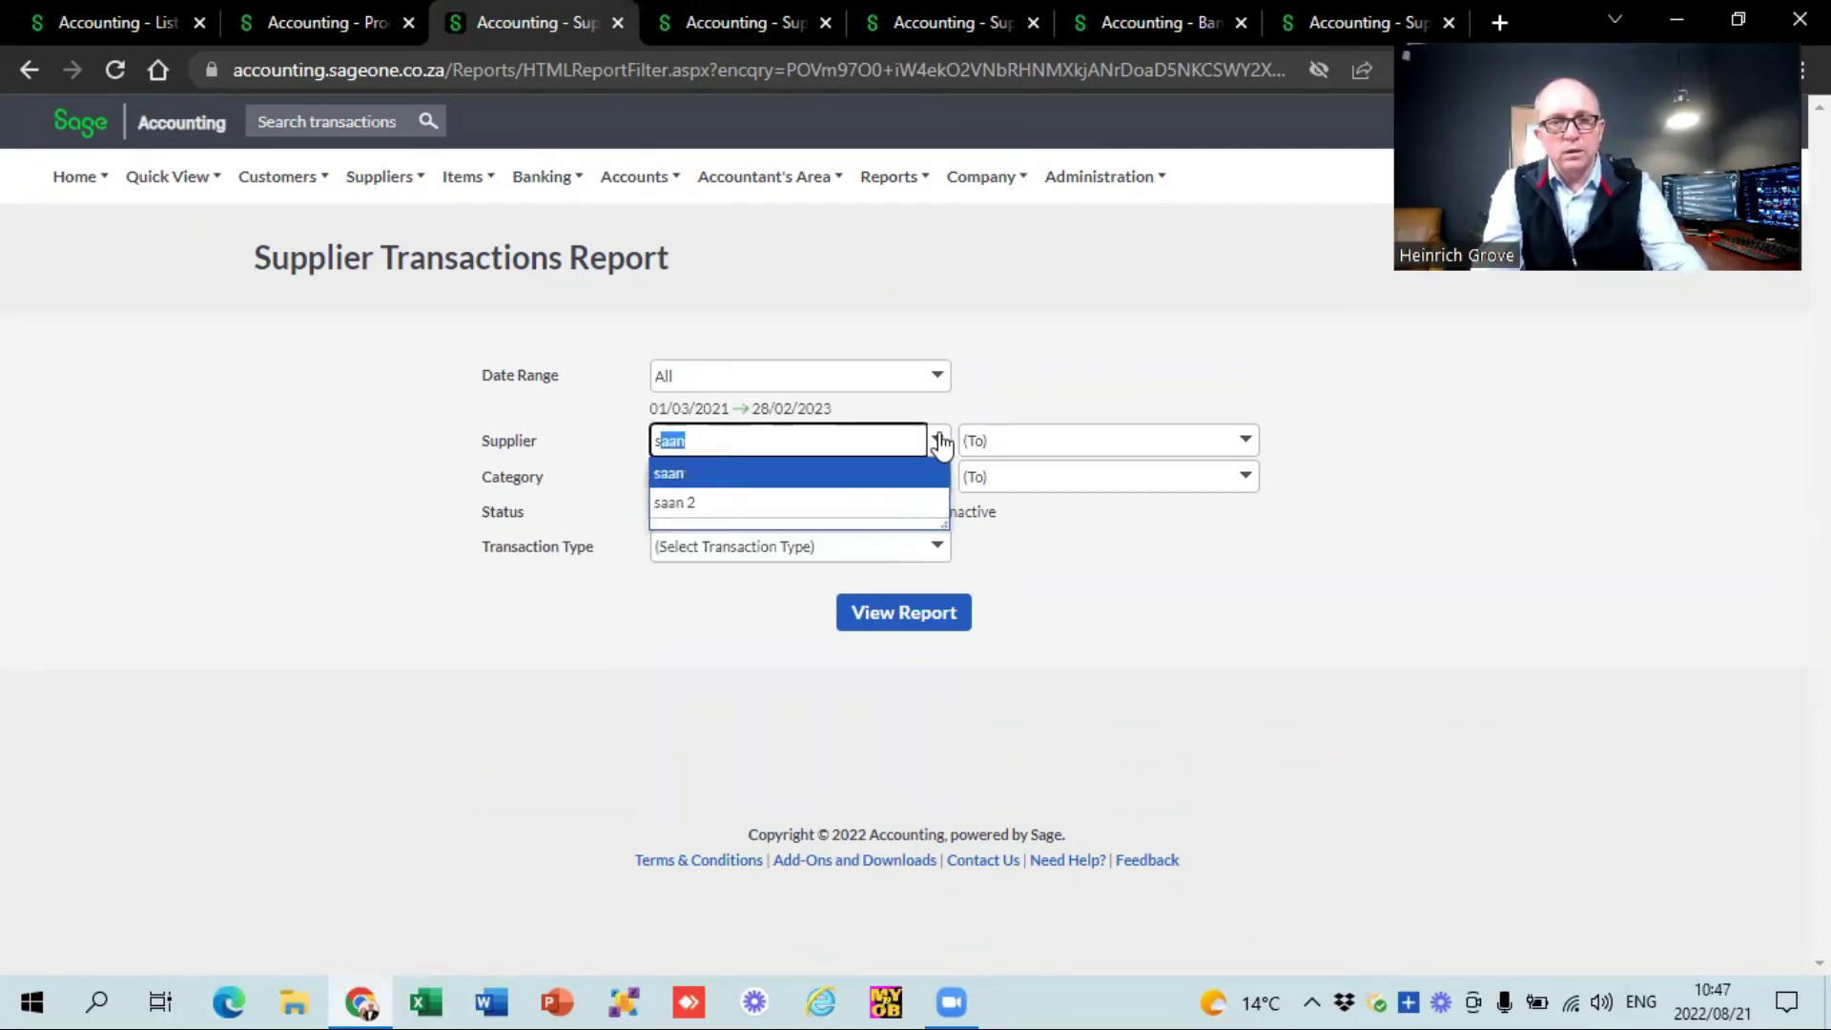
left_click(907, 502)
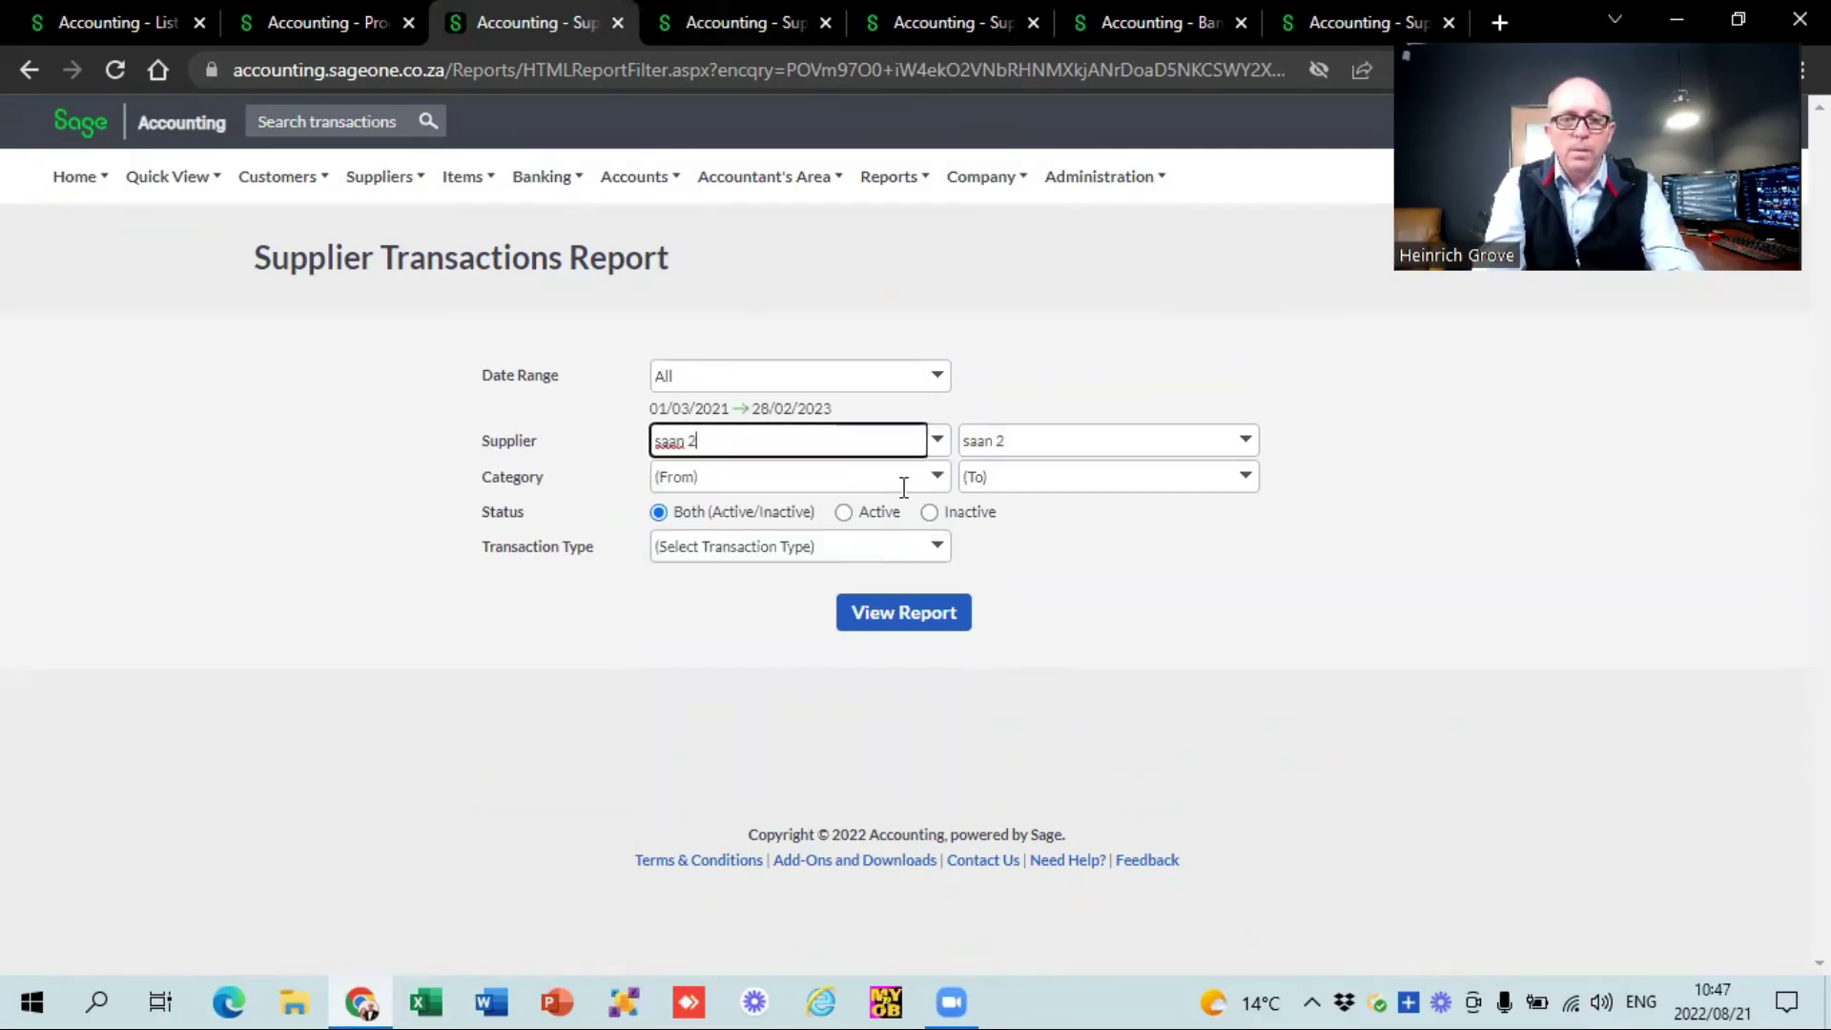
left_click(908, 639)
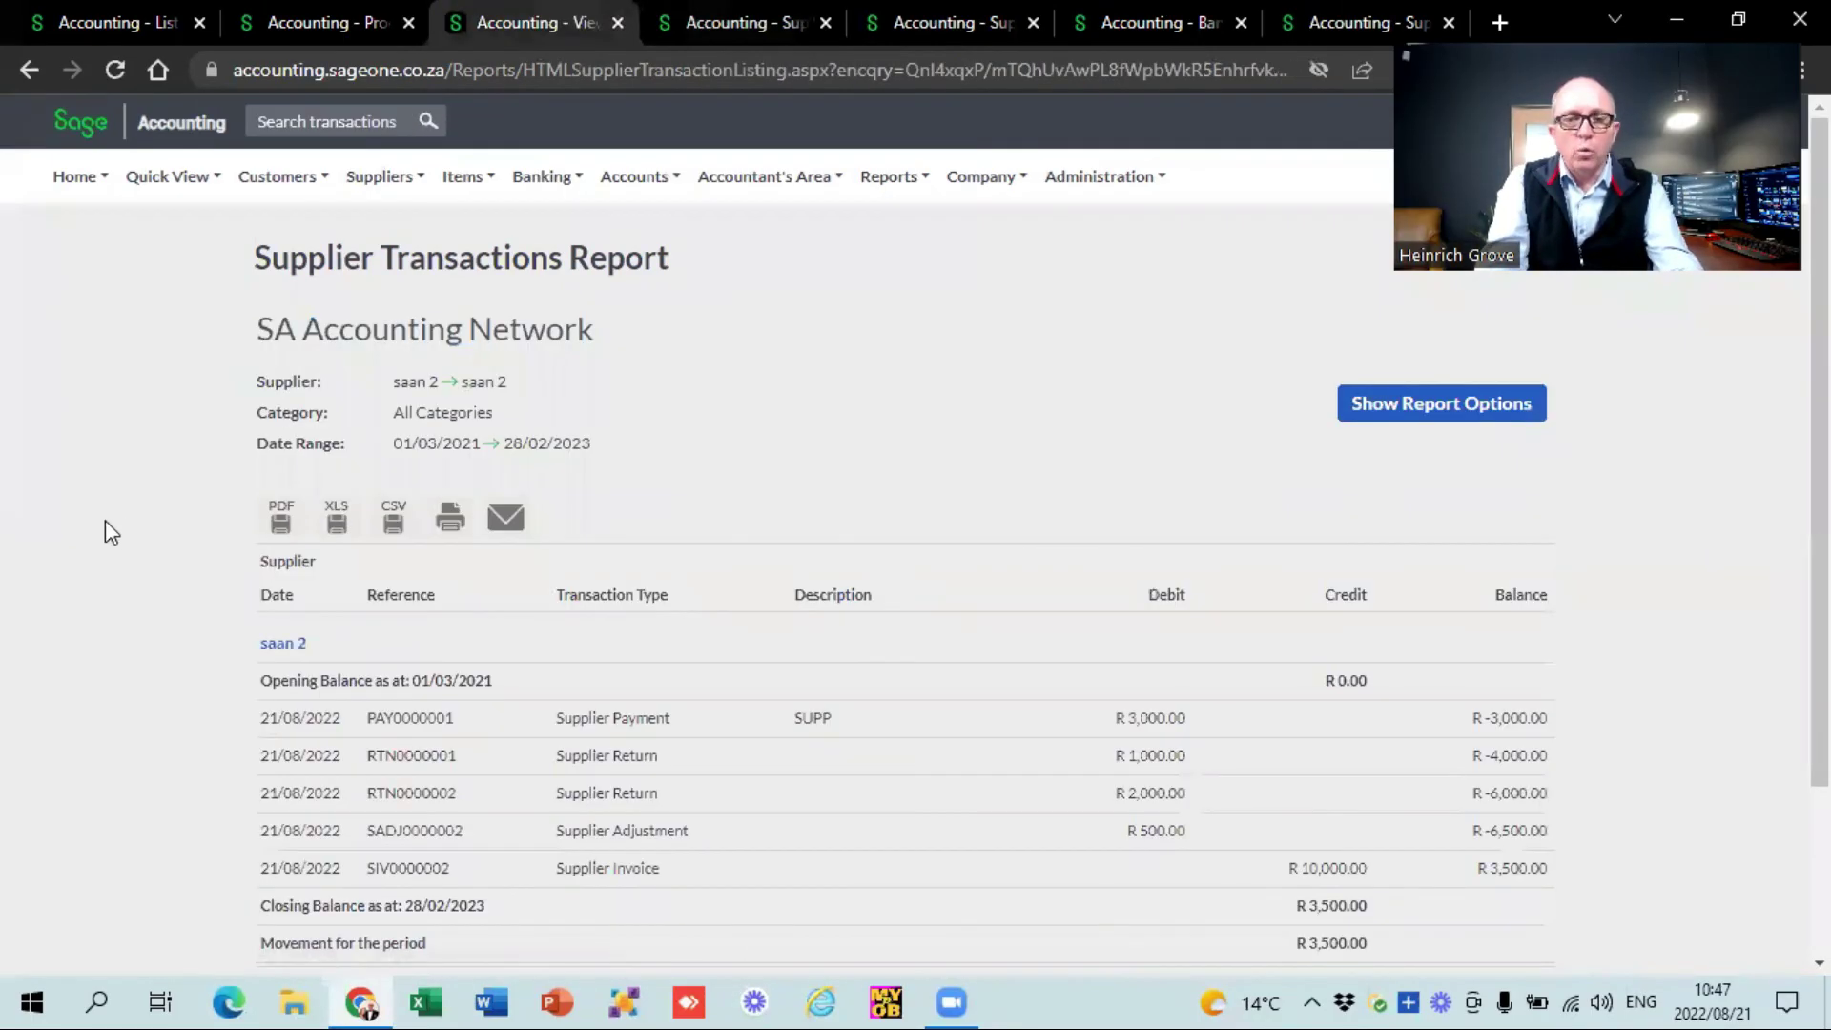
scroll(105, 521, "down", 3)
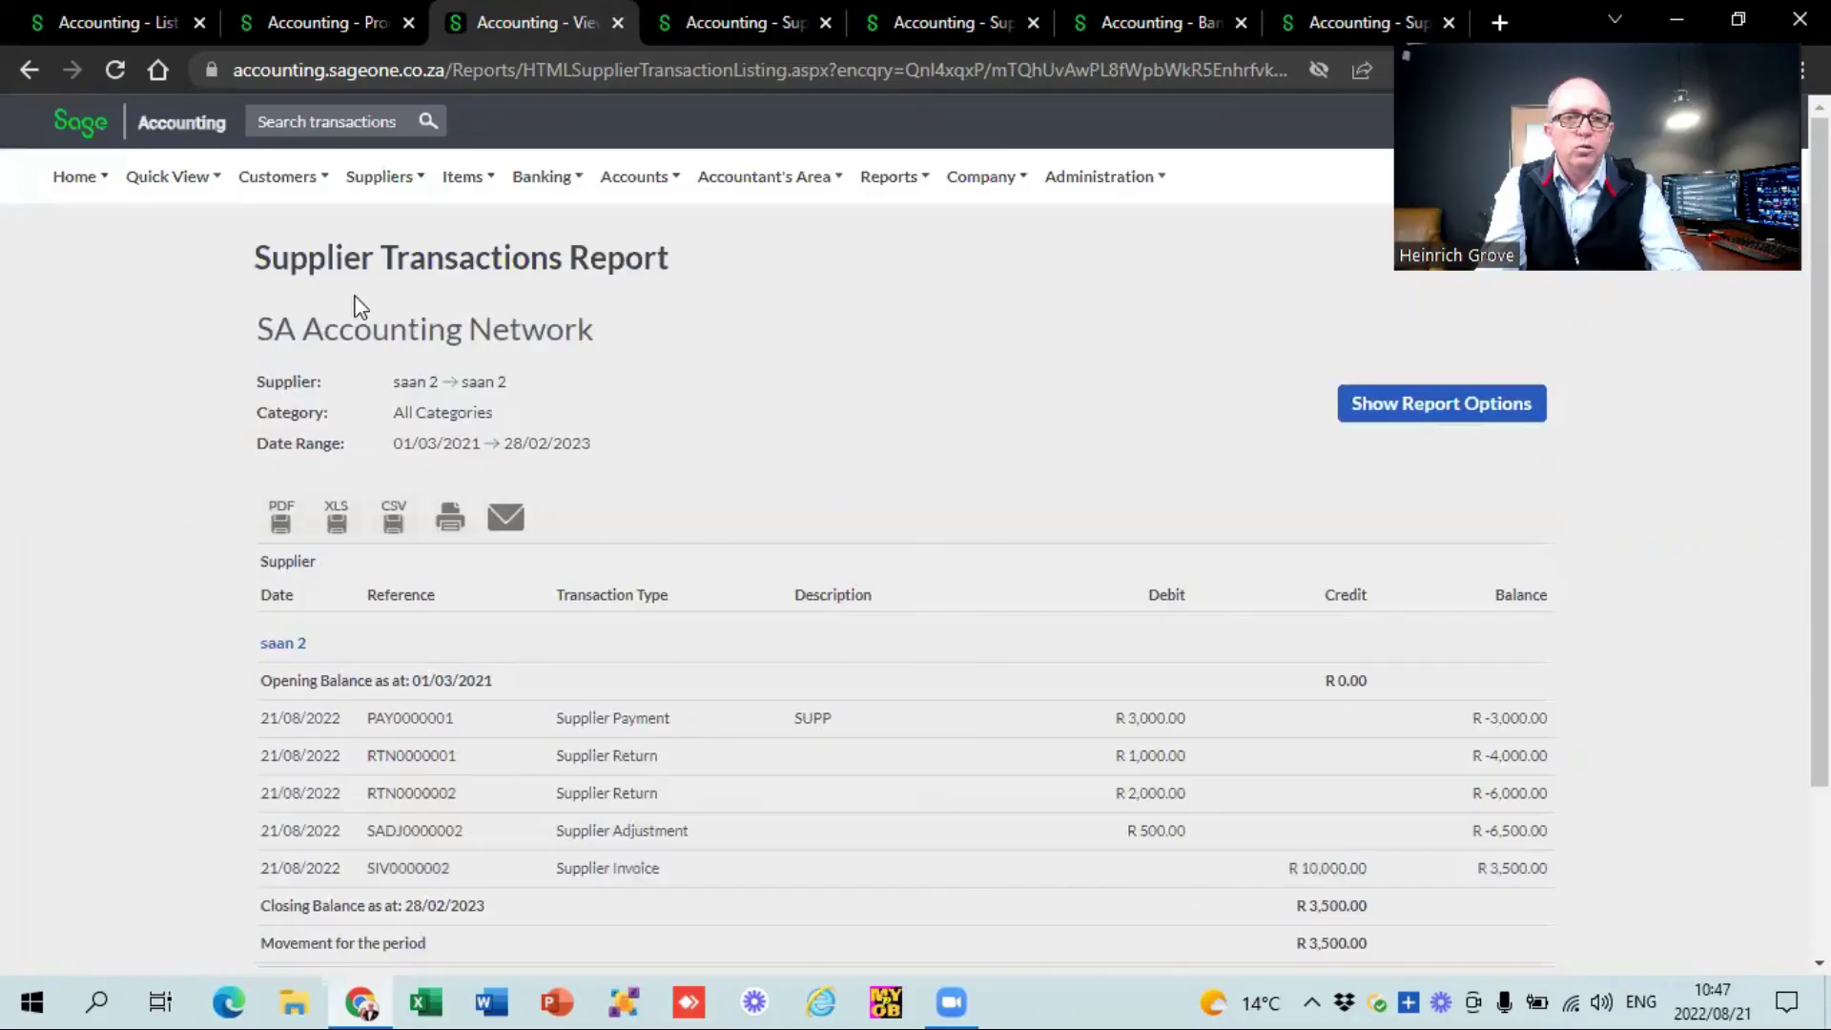
Locate the supplier Adjust Opening Balances option, and open the company-wide Opening Balances wizard.
left_click(410, 179)
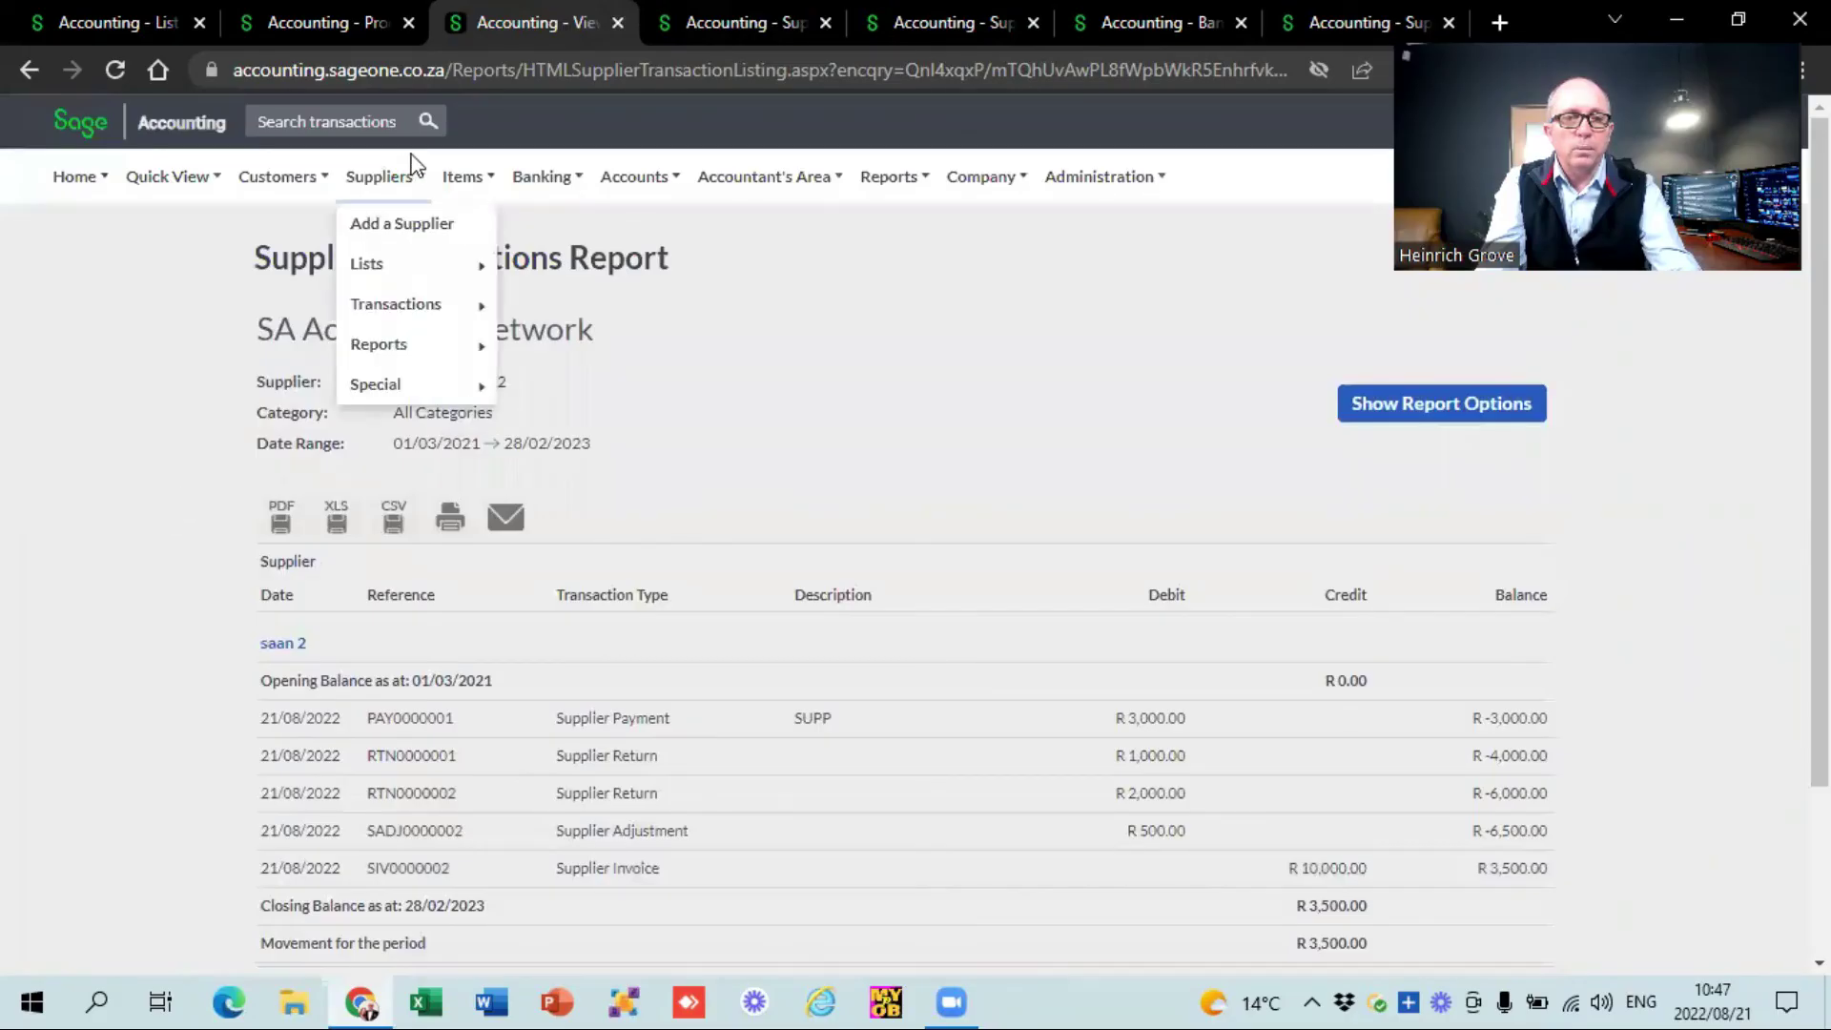
mouse_move(387, 195)
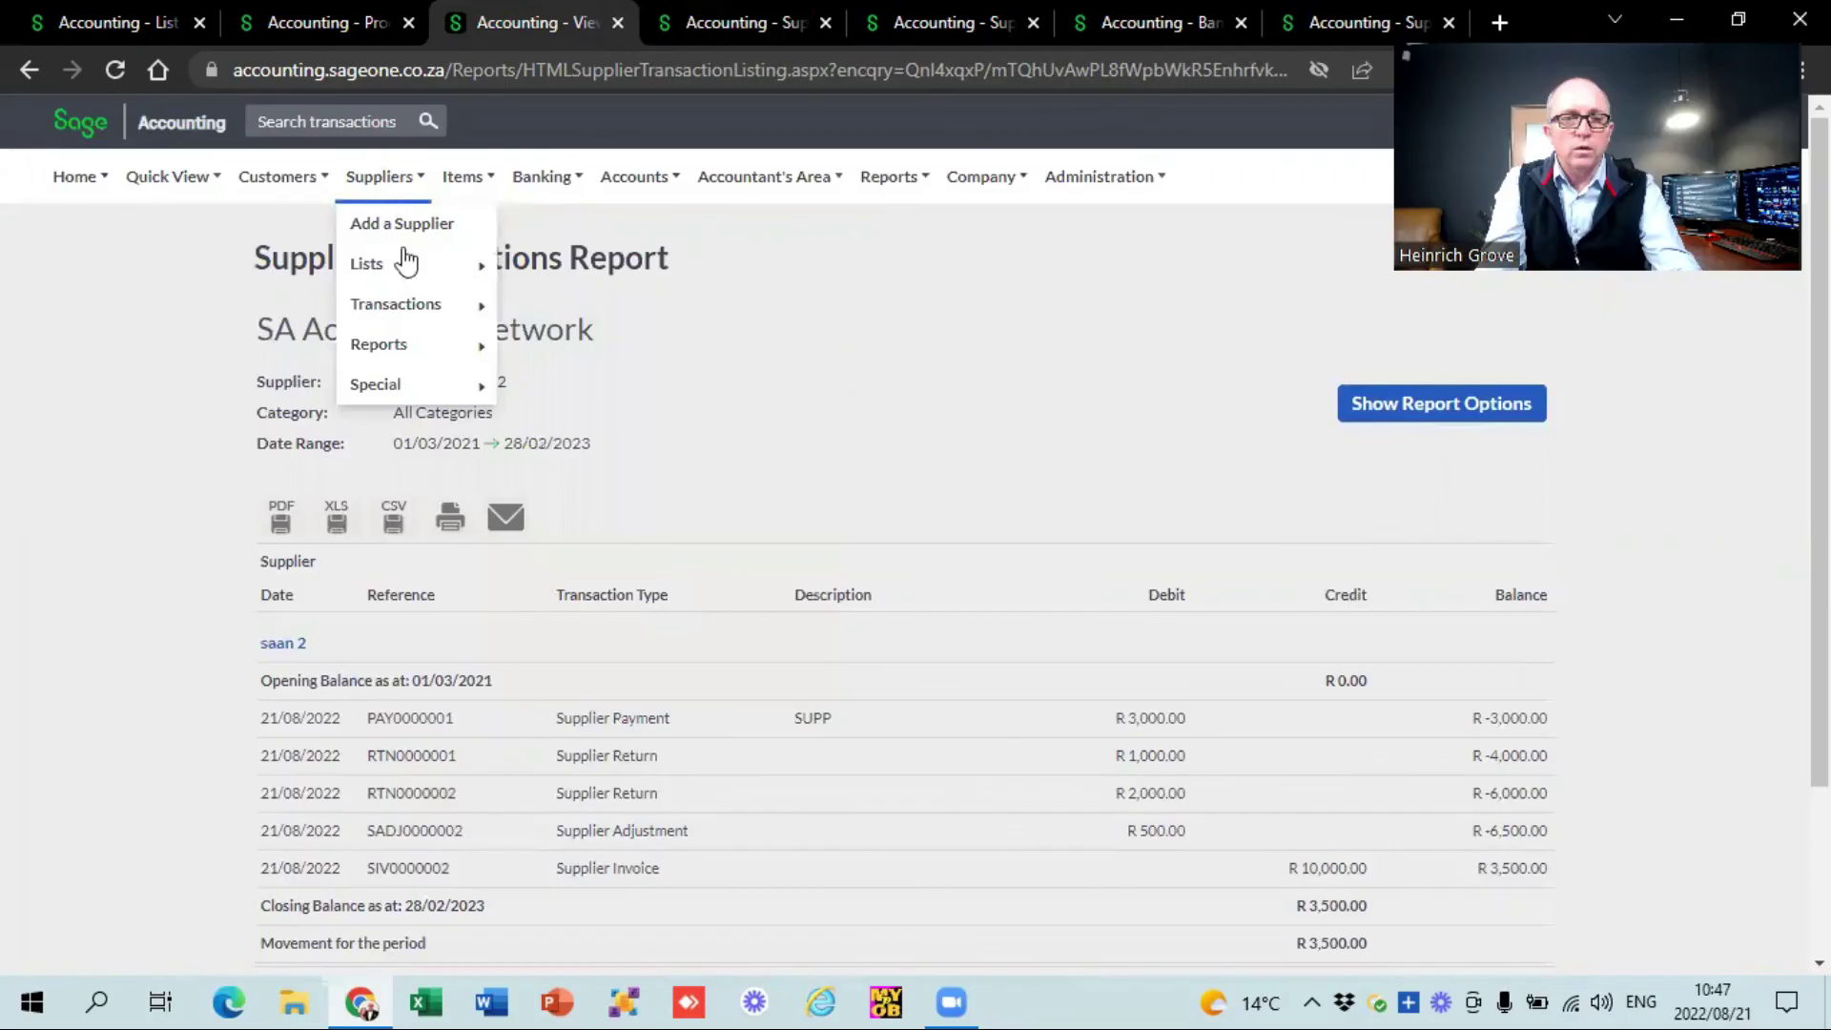
mouse_move(429, 386)
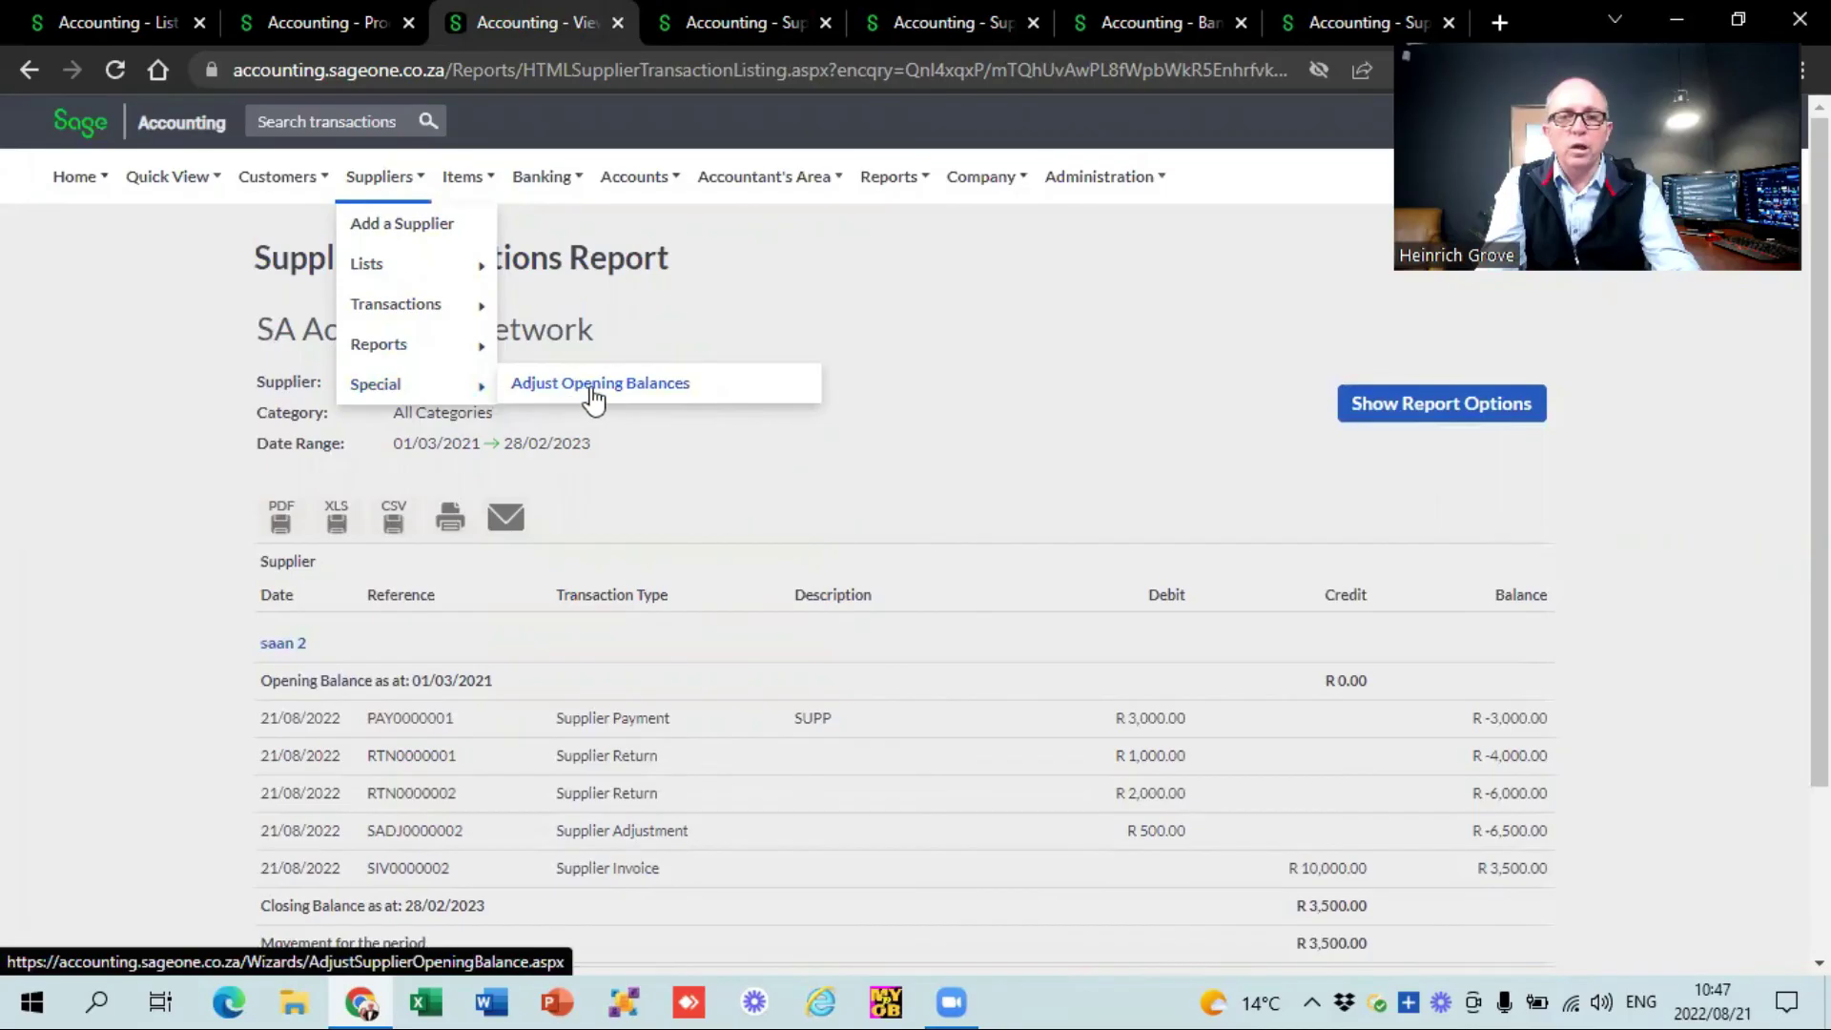
mouse_move(992, 180)
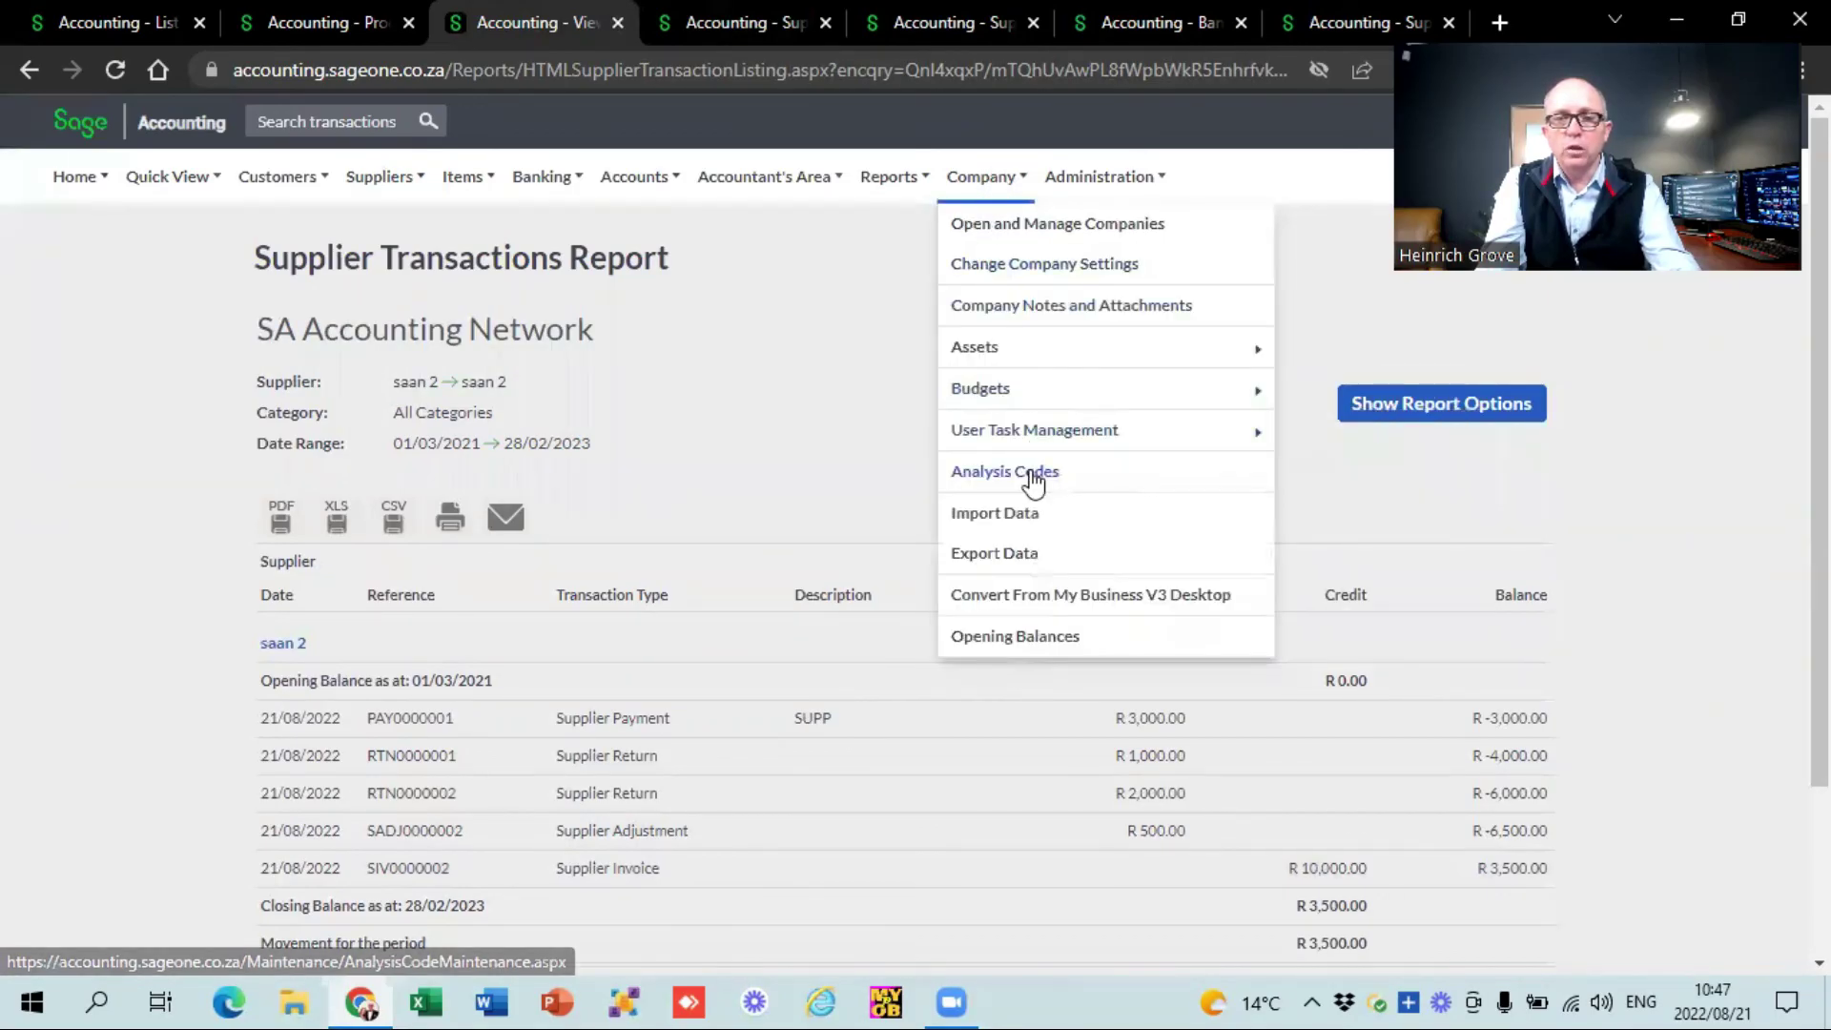
left_click(1025, 644)
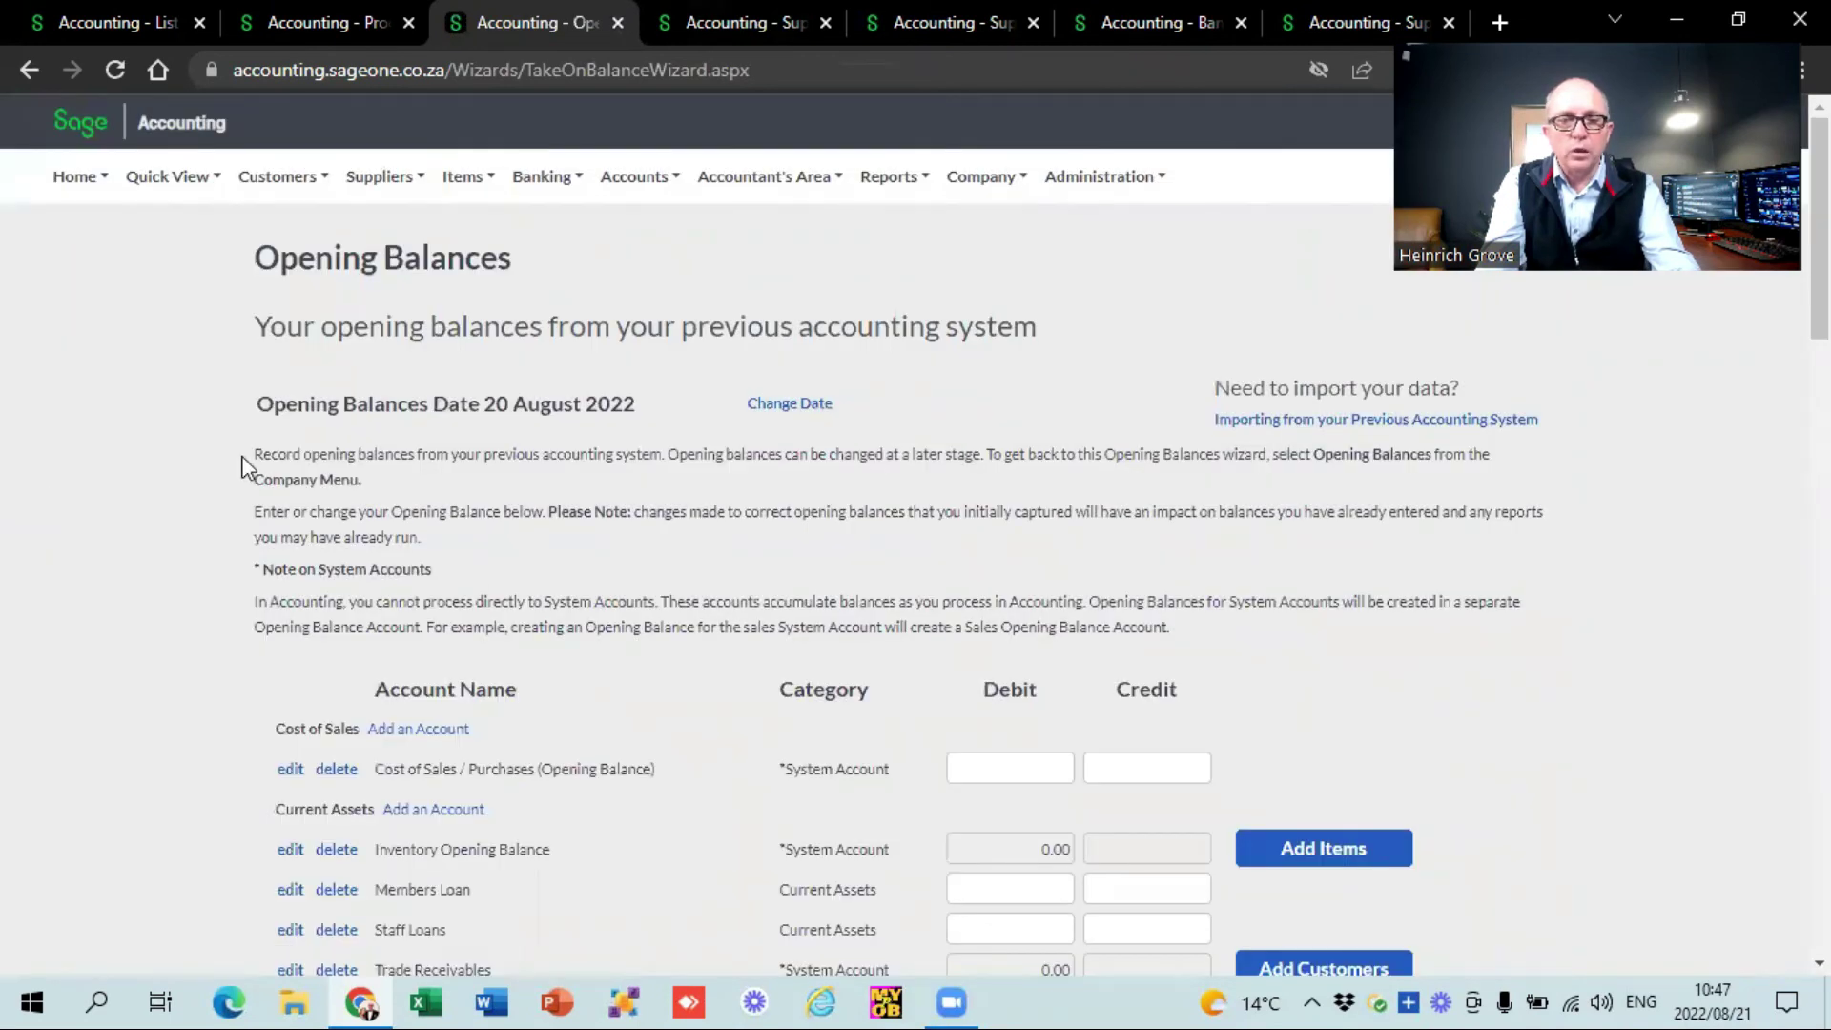
View the Supplier Opening Balances page for the Trade Payables account and return to the Opening Balances wizard.
scroll(246, 467, "down", 3)
scroll(246, 467, "down", 1)
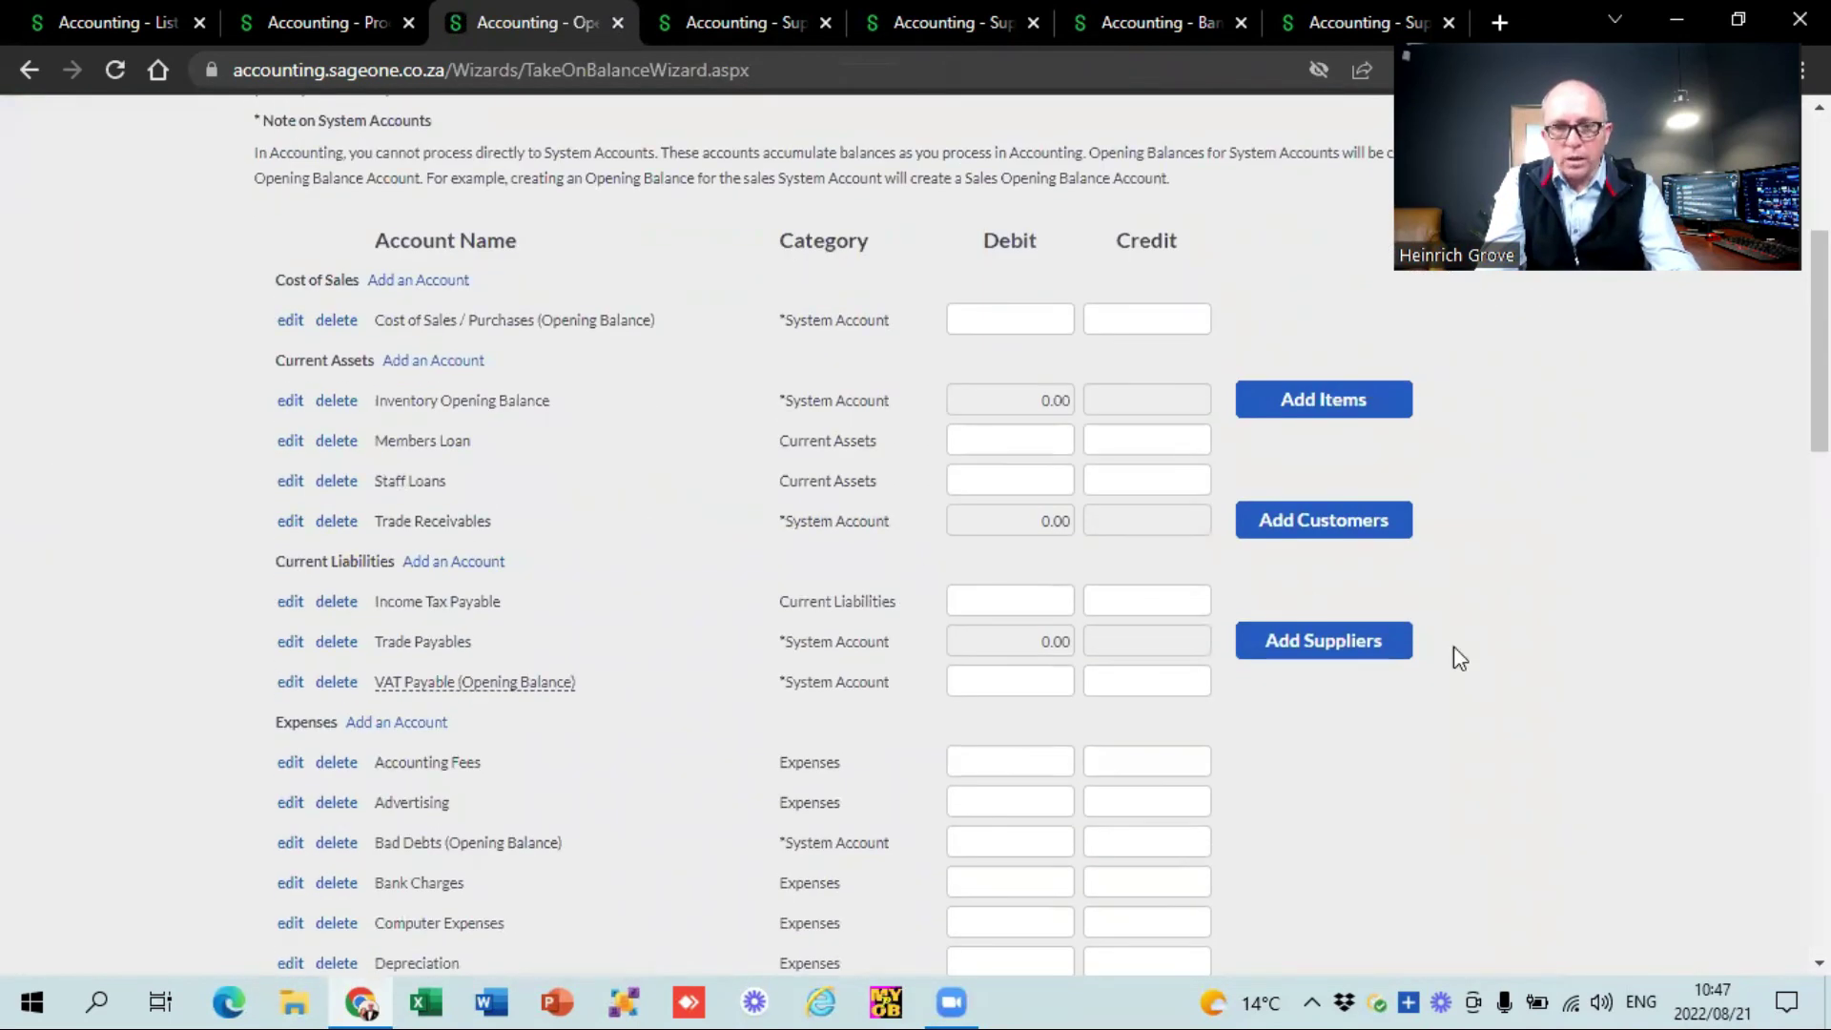
left_click(1327, 639)
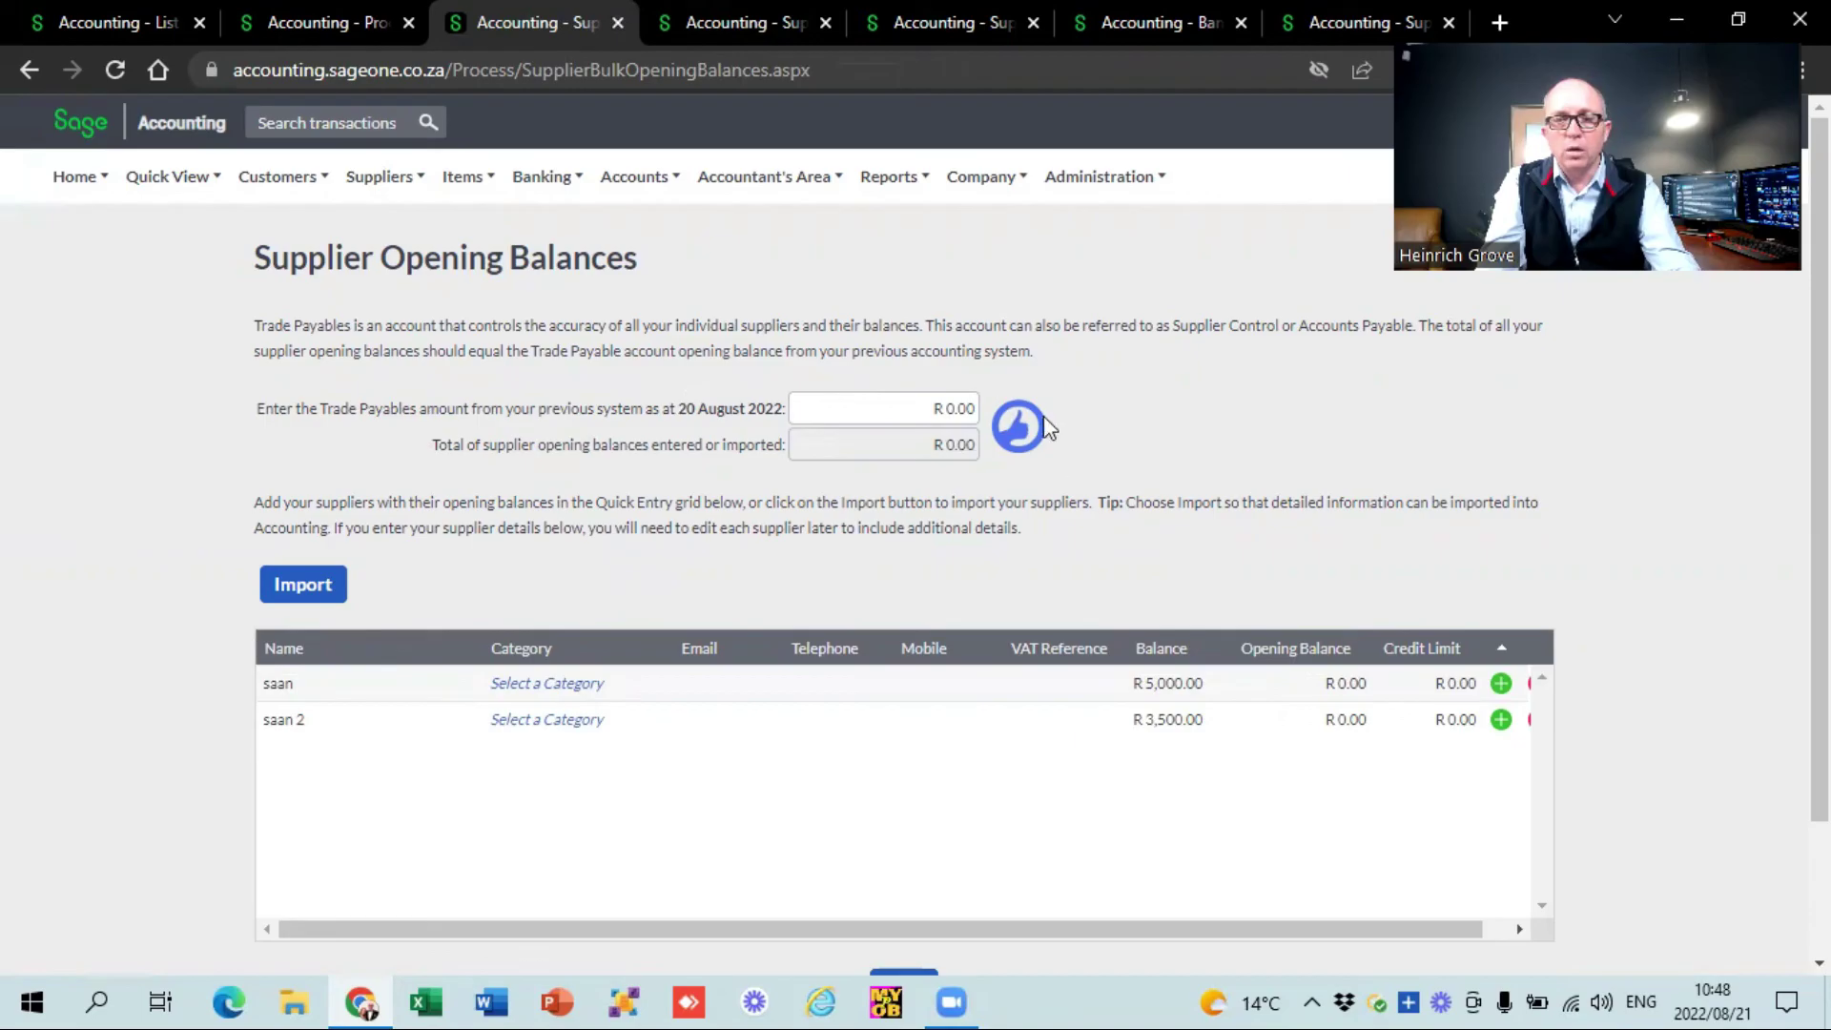
left_click(27, 74)
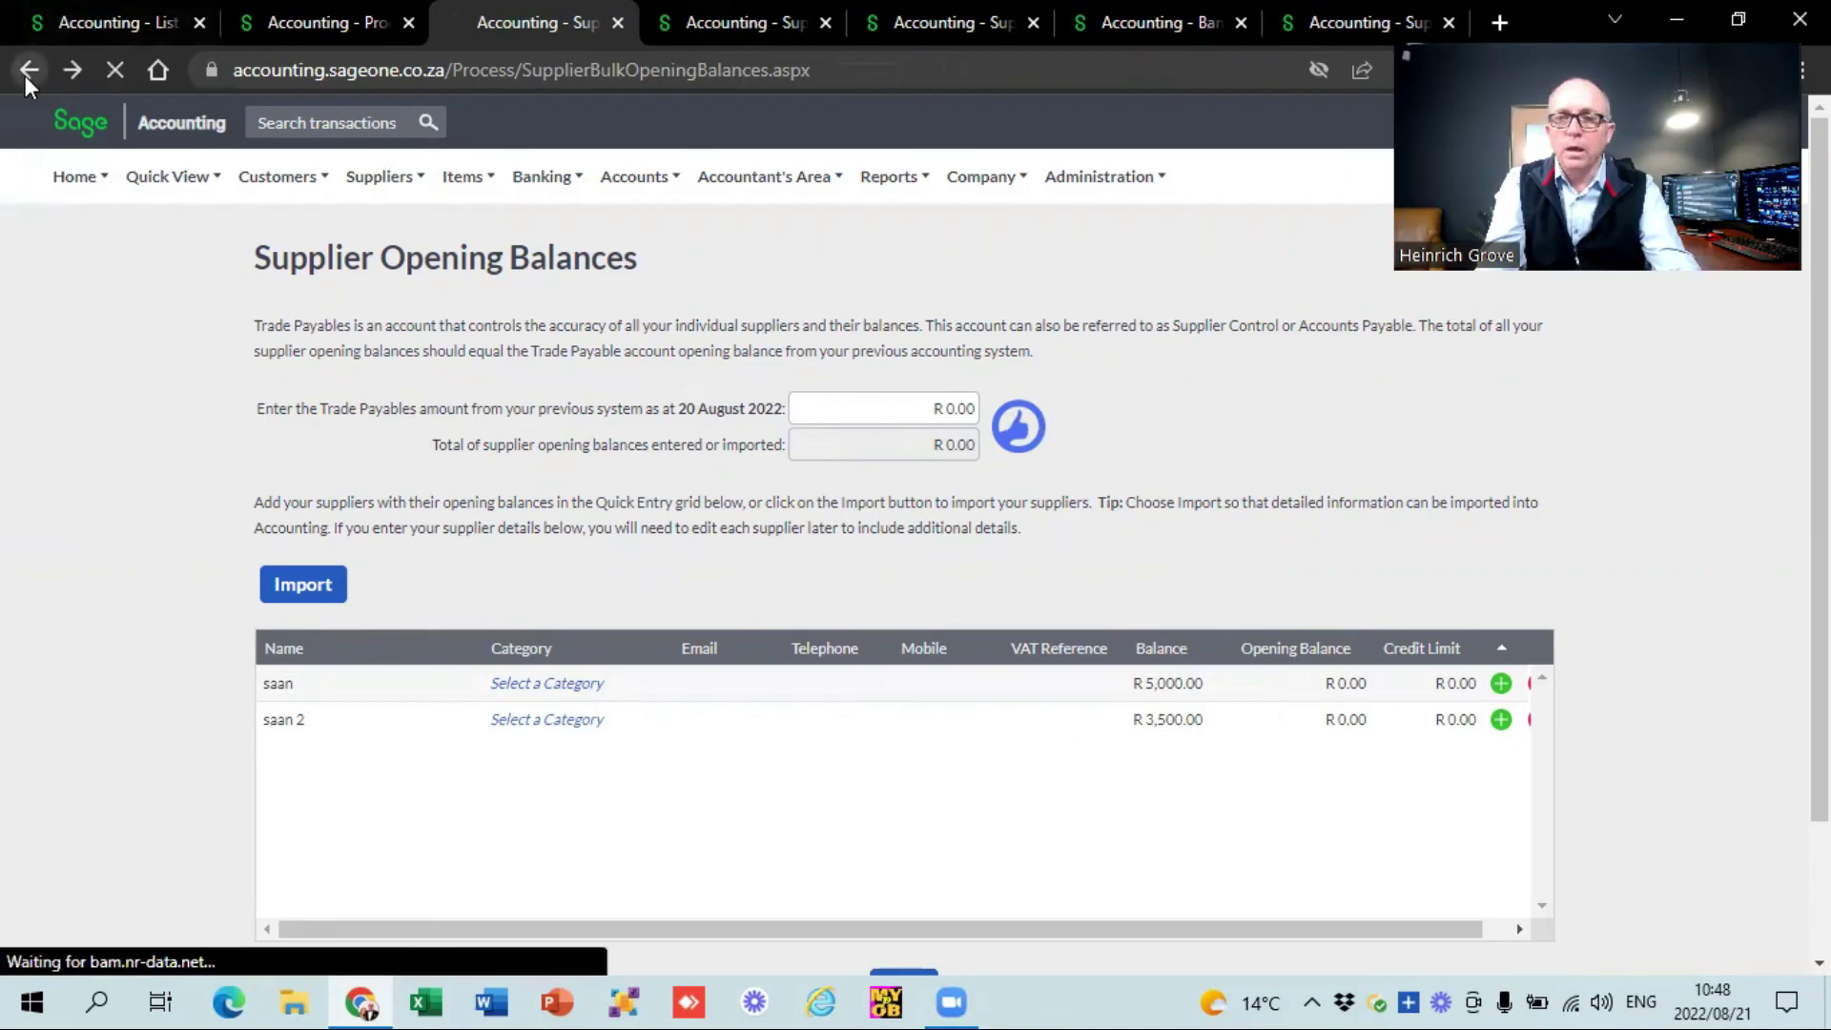